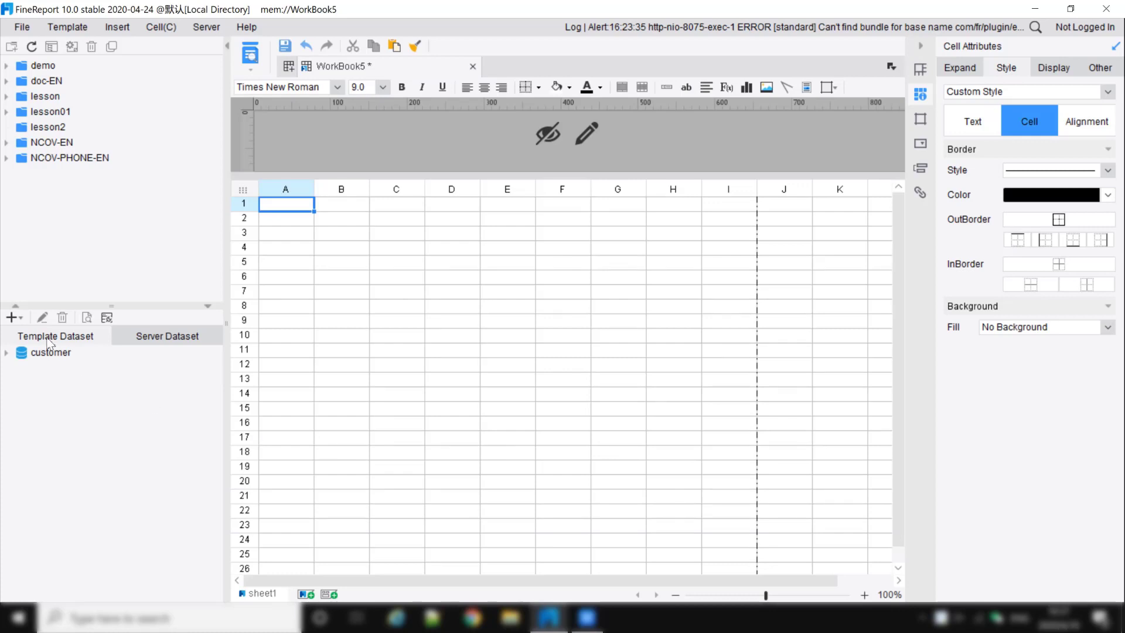
Add a database query template dataset named orders on FRDemoEN with the SQL "select * from orders".
click(12, 316)
click(36, 333)
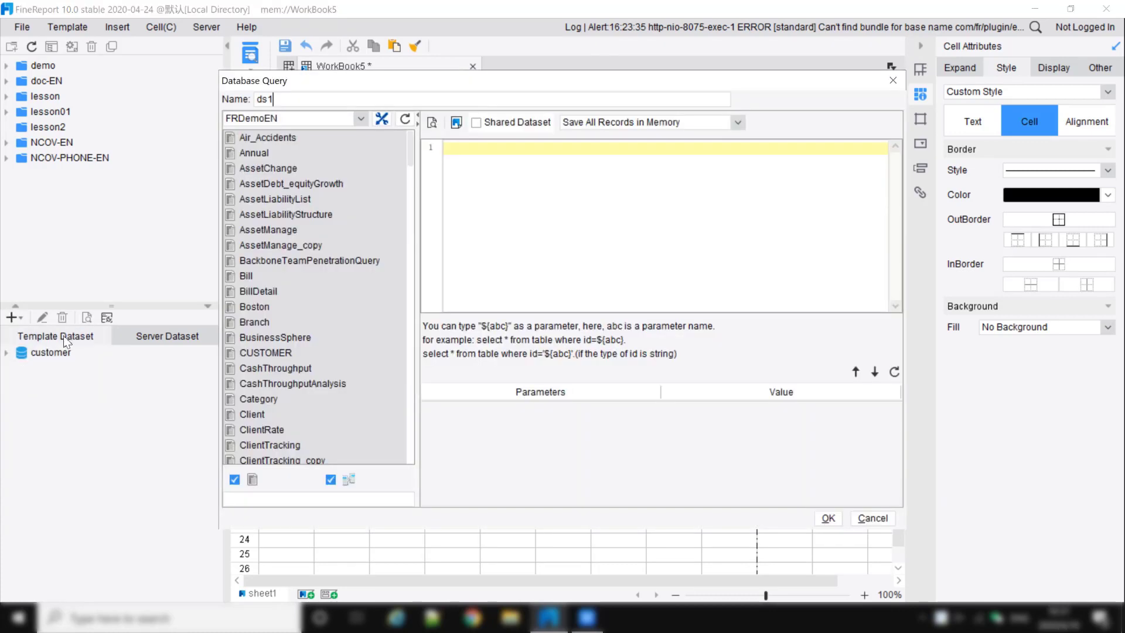
click(433, 99)
double_click(433, 99)
text(o)
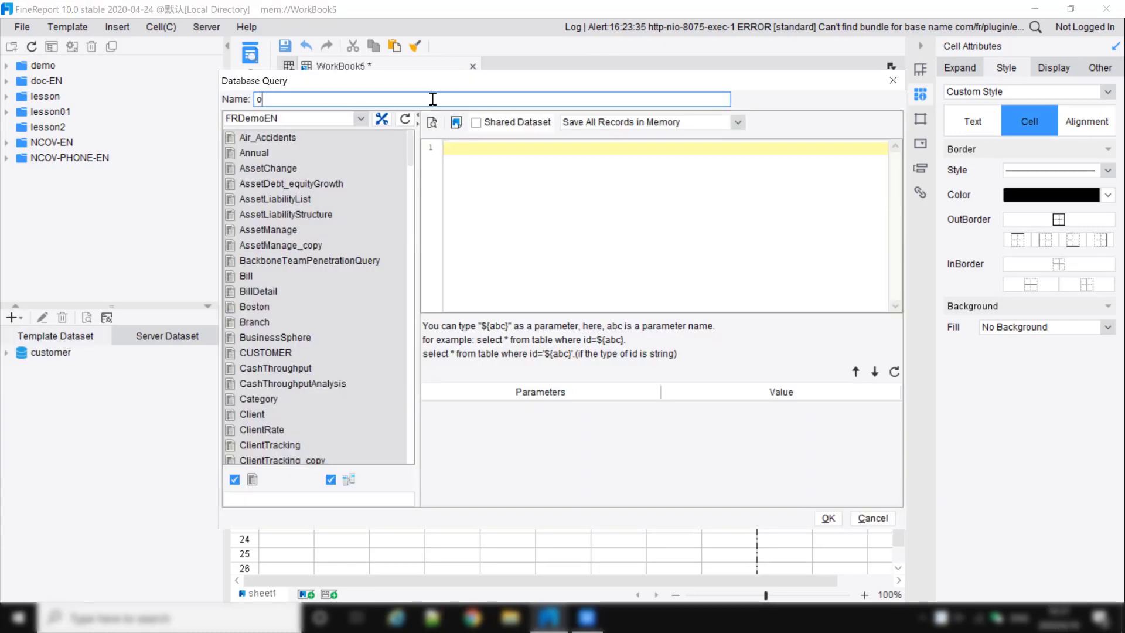
text(rders)
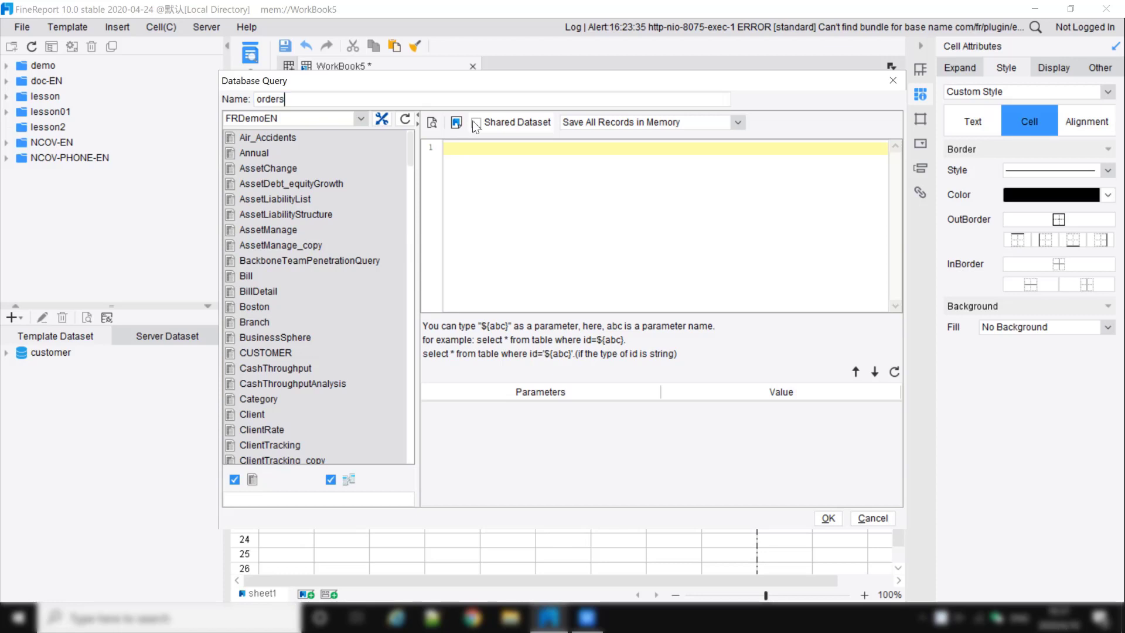
text(lect * from orders)
click(437, 124)
click(784, 519)
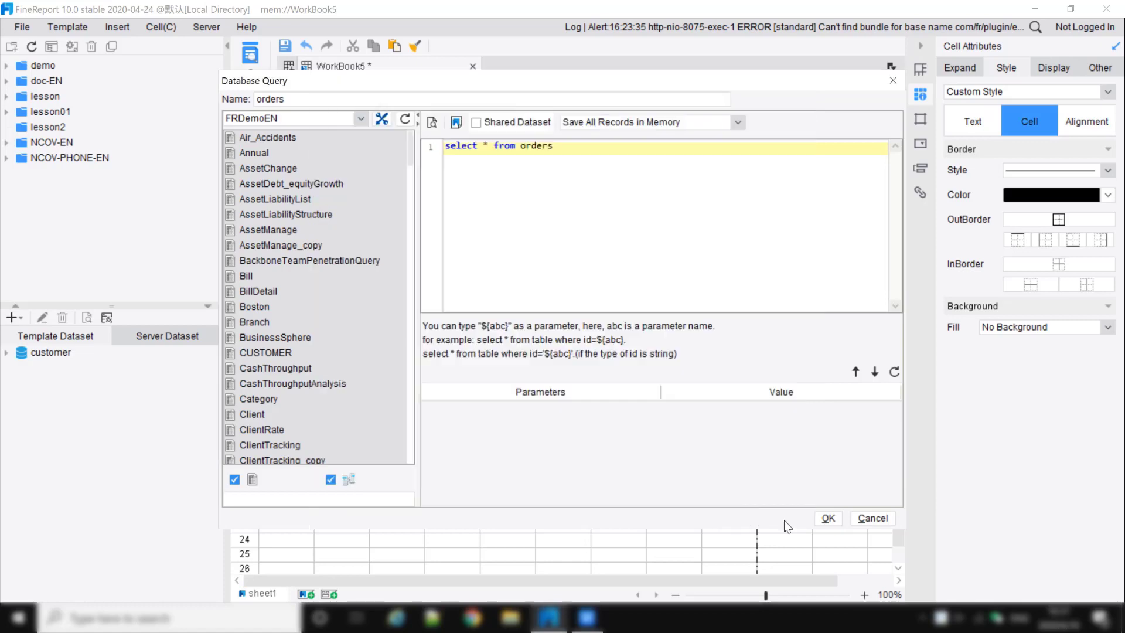
click(829, 519)
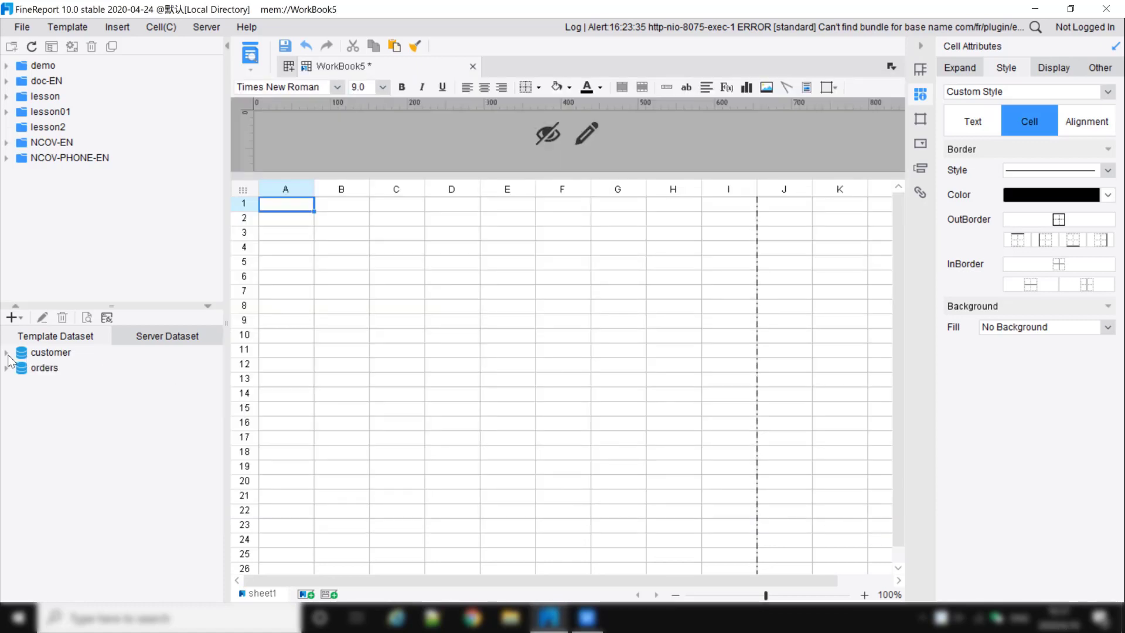
Enter the header "customer name" in cell A1 and widen column A so it fits on one line.
click(7, 354)
double_click(287, 210)
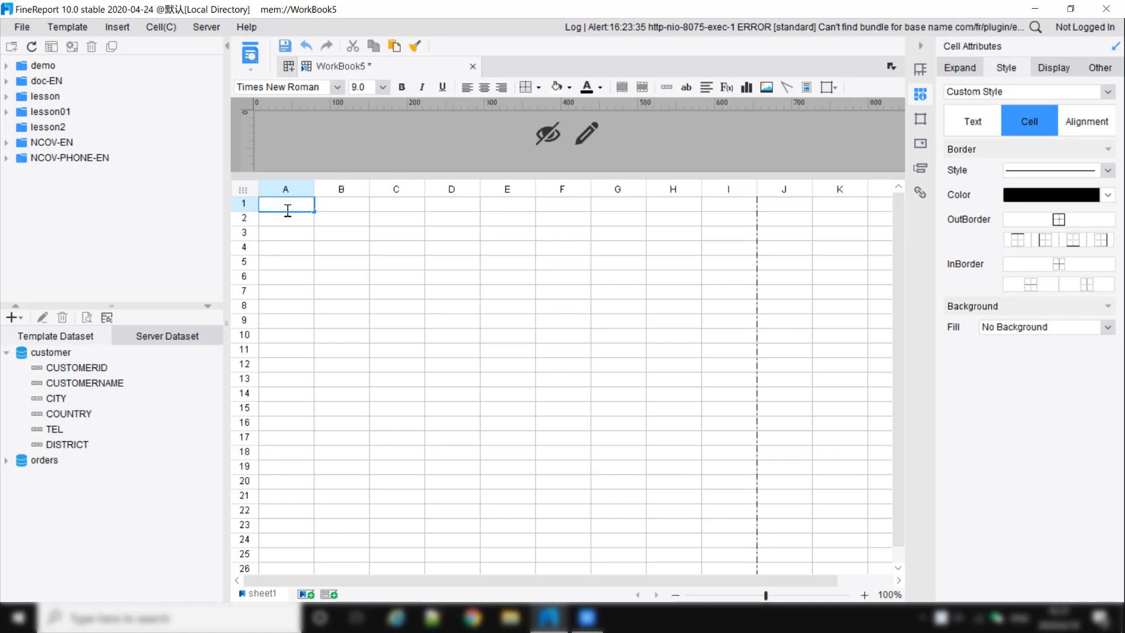
text(cus)
text(tomer)
text( name)
click(343, 206)
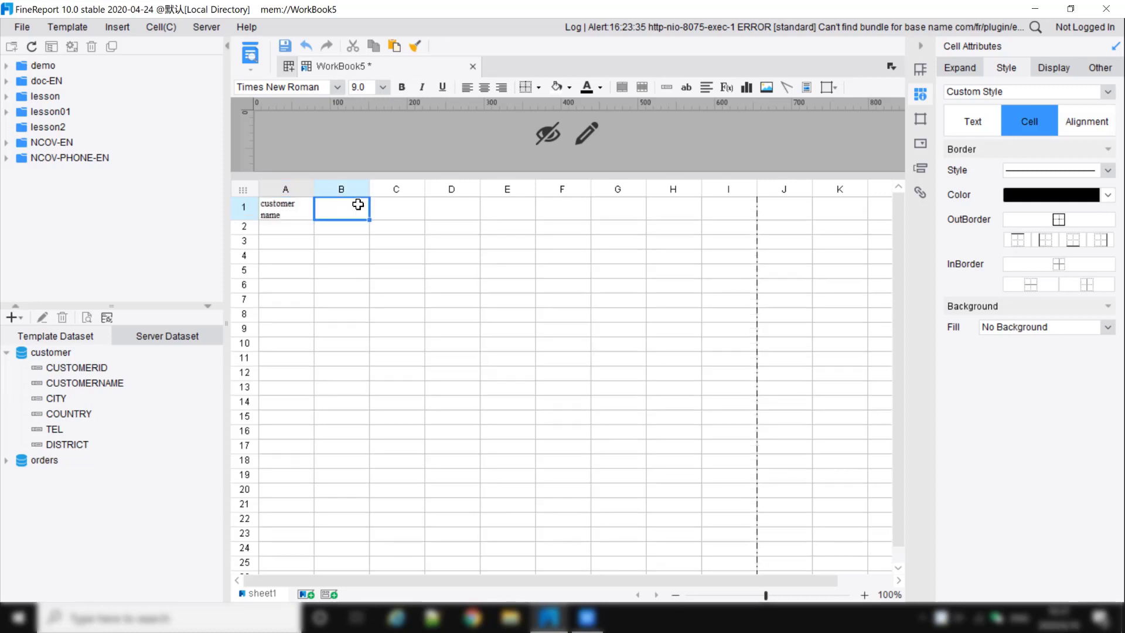
drag(317, 185, 343, 186)
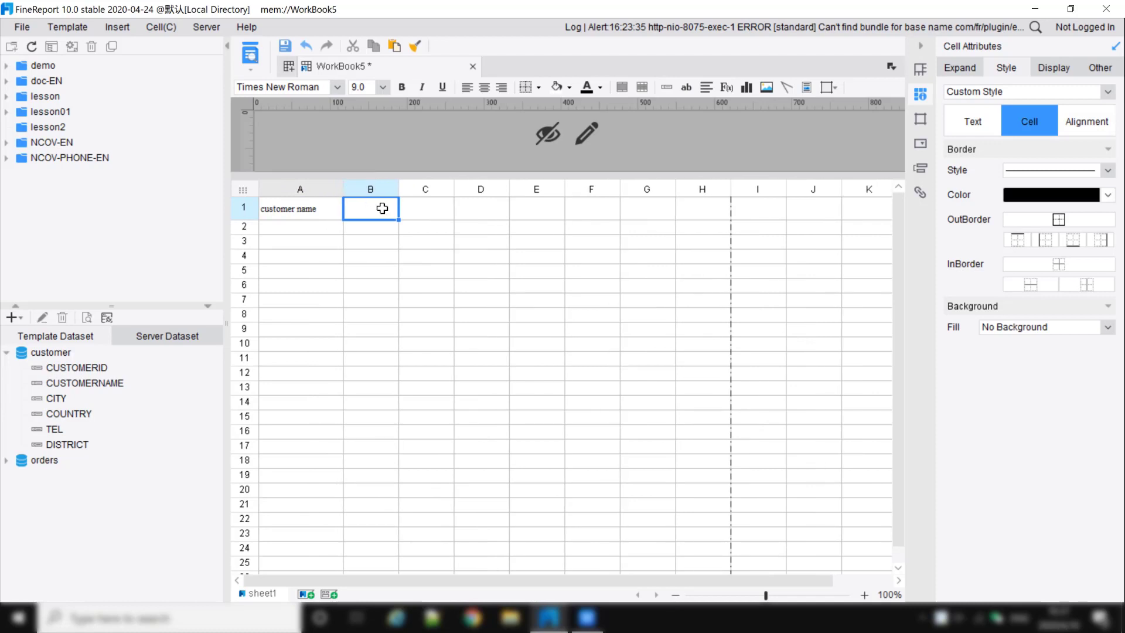
Enter the headers city, country, tel and amount in cells B1 to E1.
double_click(383, 212)
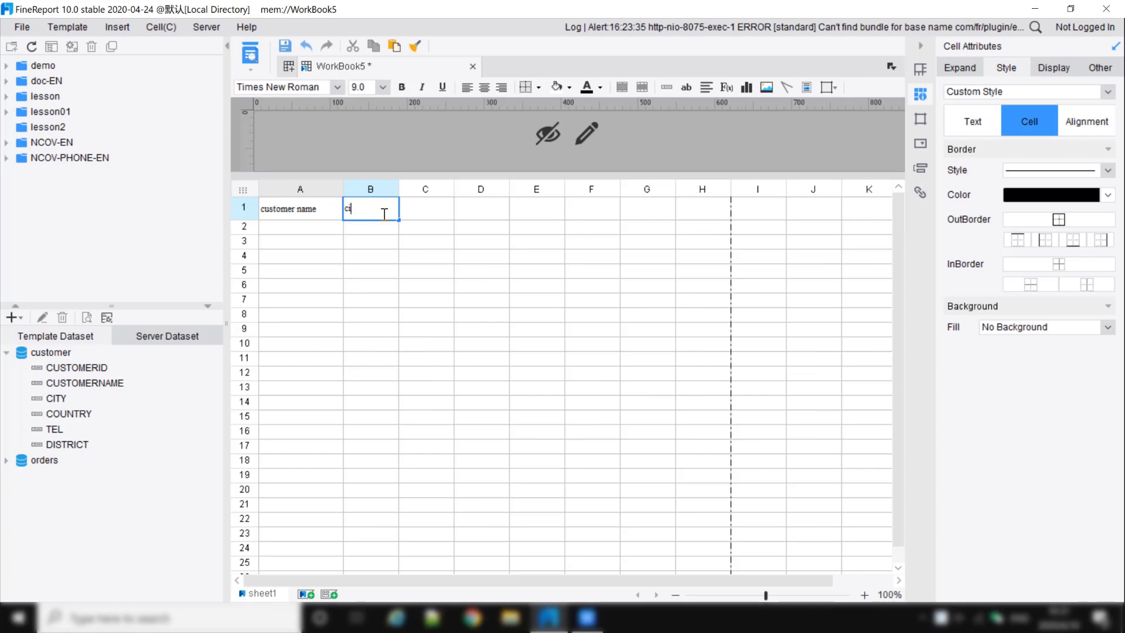
key(Tab)
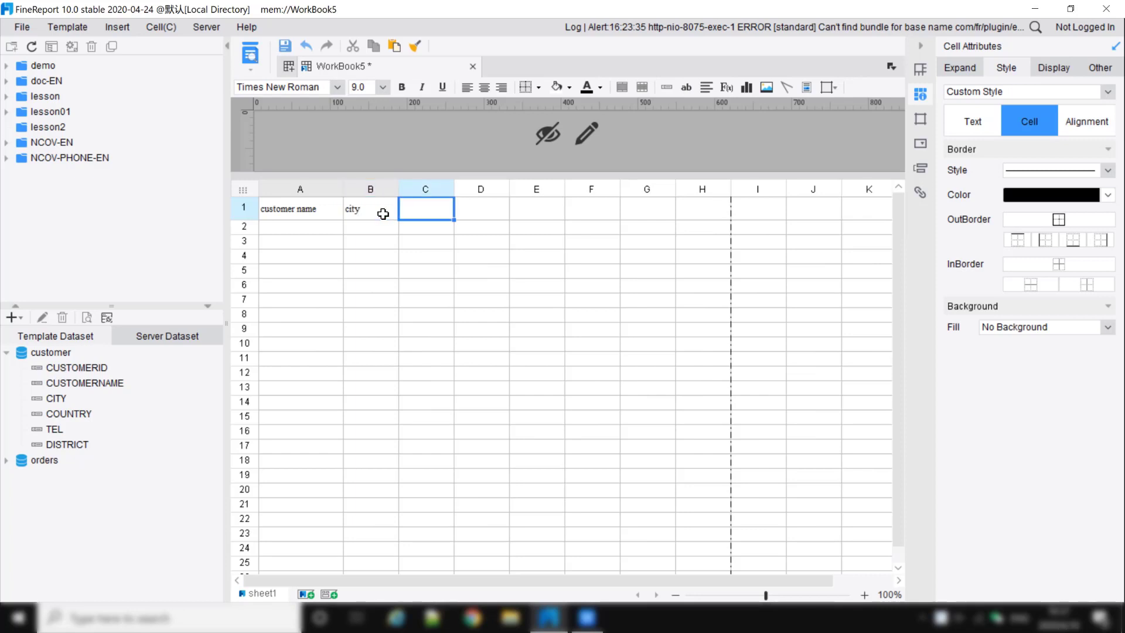
text(country)
key(Tab)
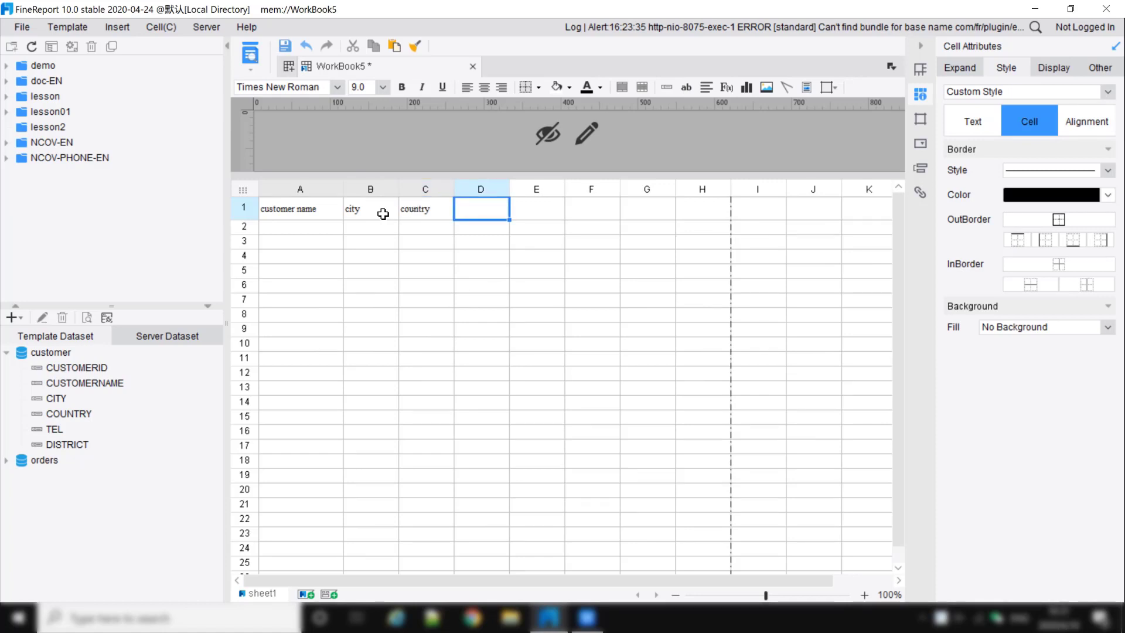
text(tel)
key(Tab)
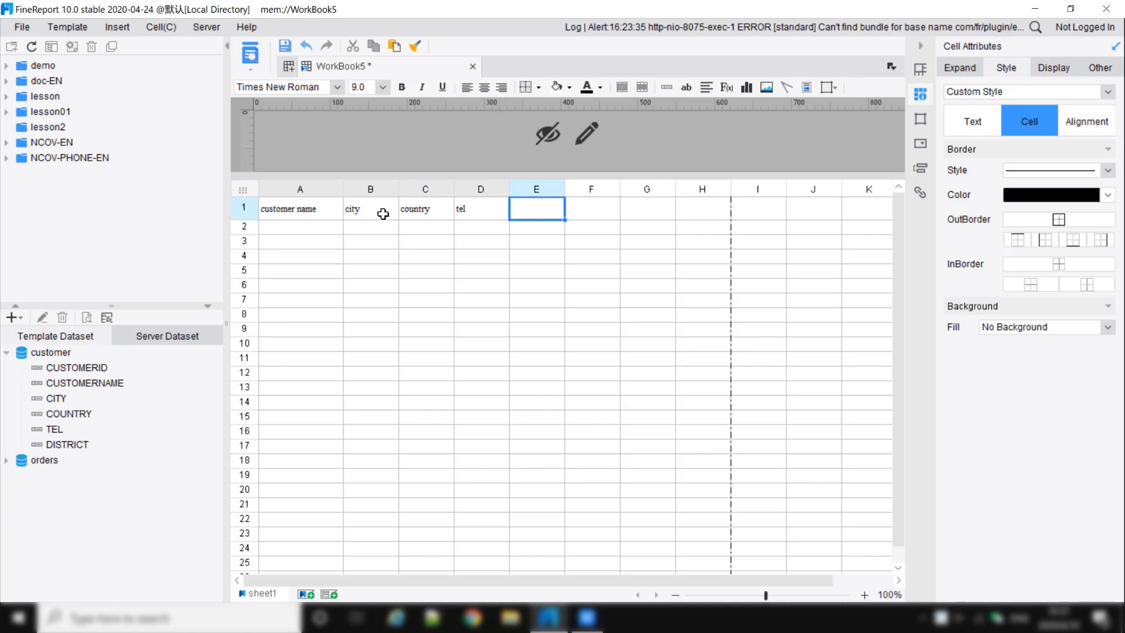
text(amount)
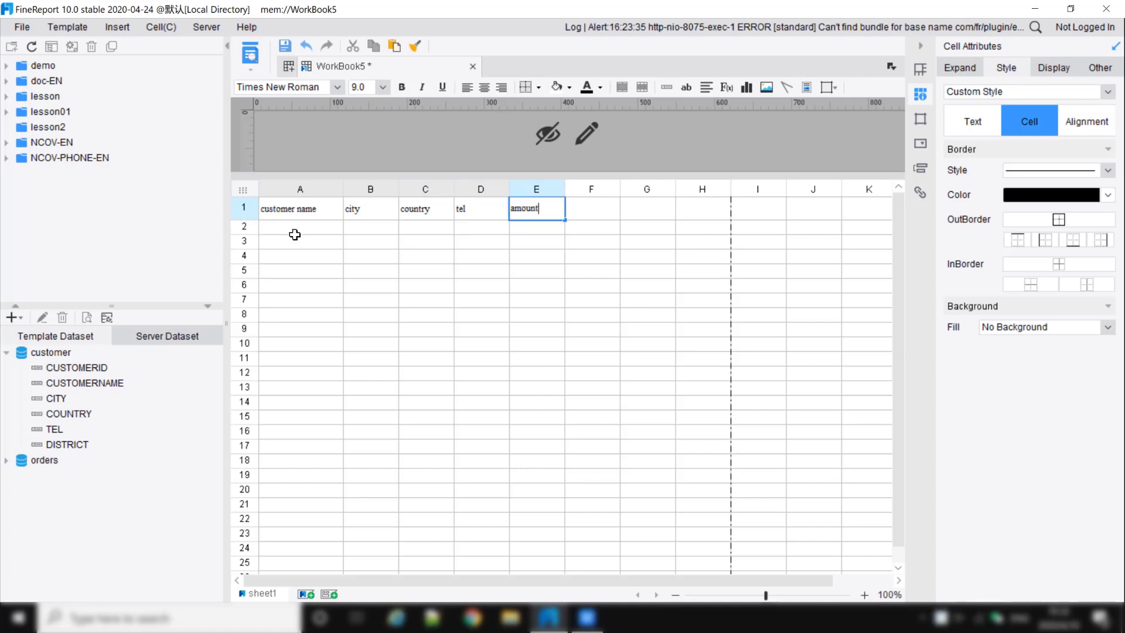
Insert the customer dataset's CUSTOMERNAME, CITY, COUNTRY and TEL columns from left to right, starting at cell A2.
click(314, 233)
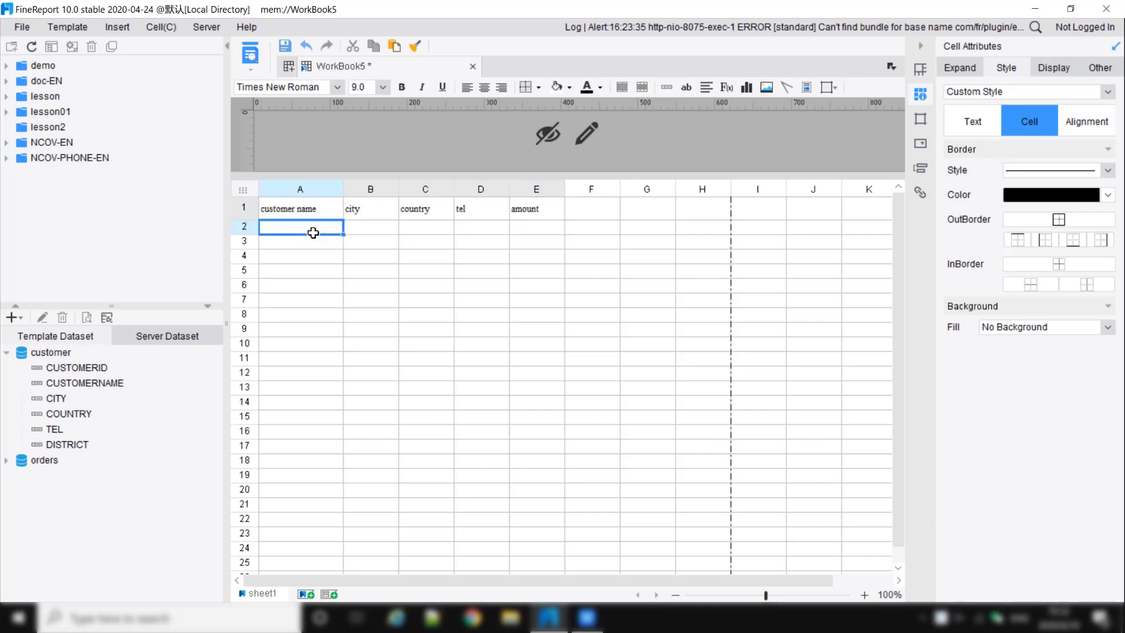
click(80, 384)
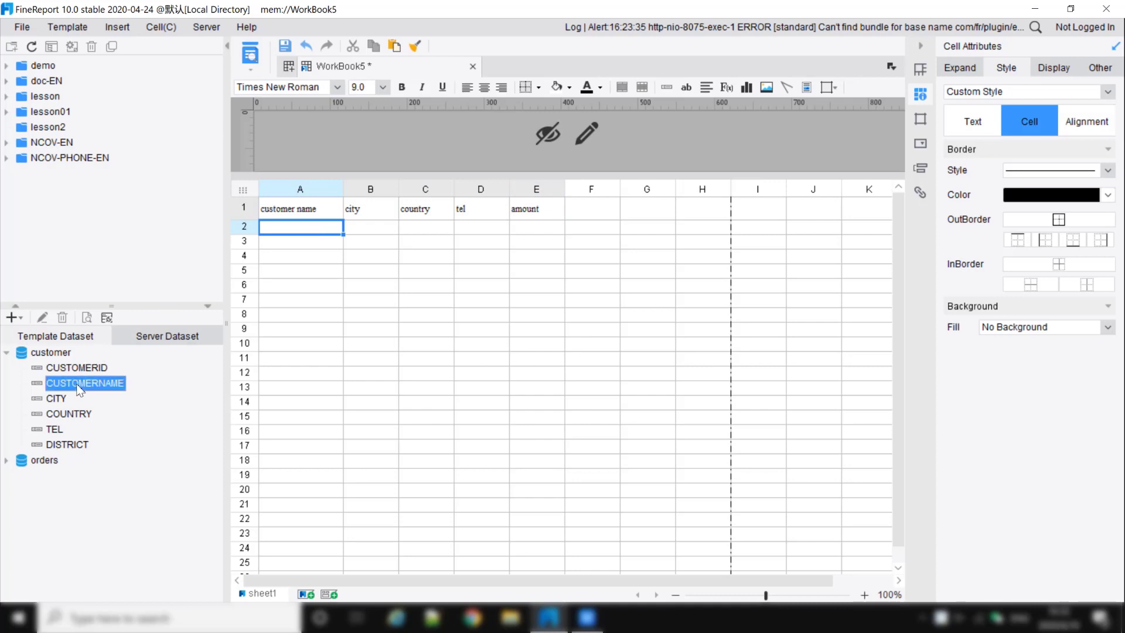
shift+click(55, 433)
drag(70, 392, 317, 234)
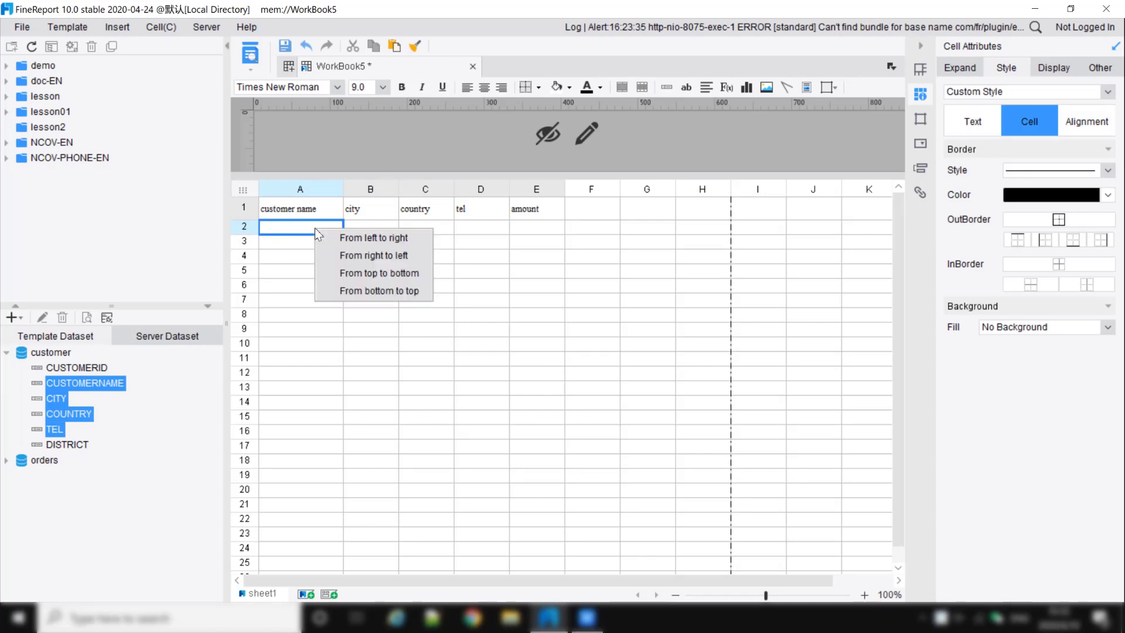
click(344, 238)
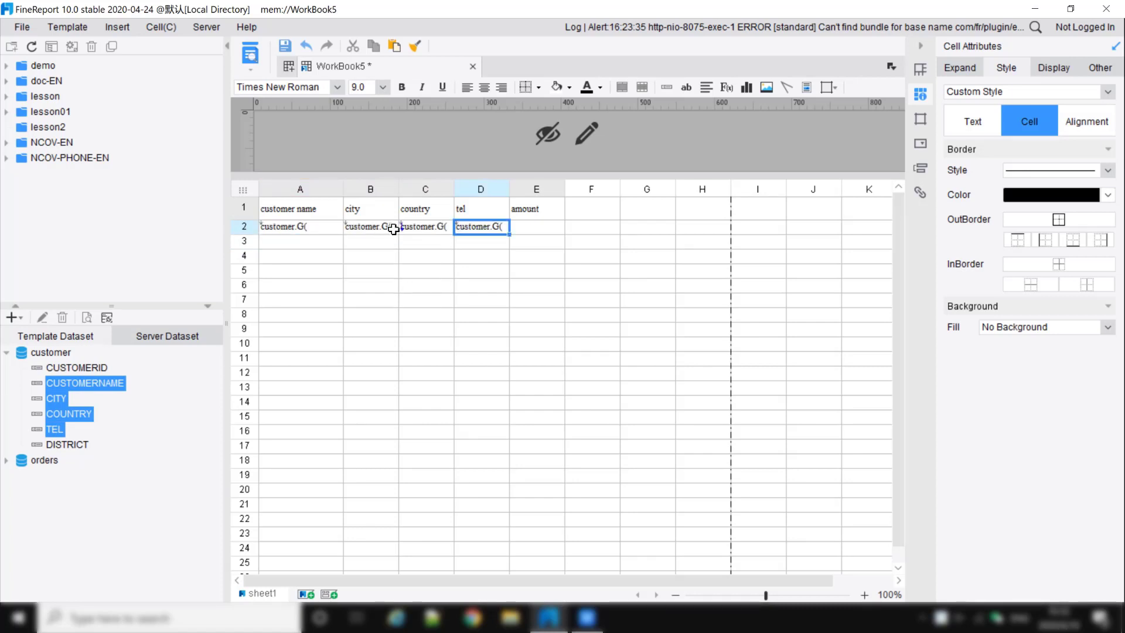
Insert the AMOUNT column of the orders dataset into cell E2.
click(6, 353)
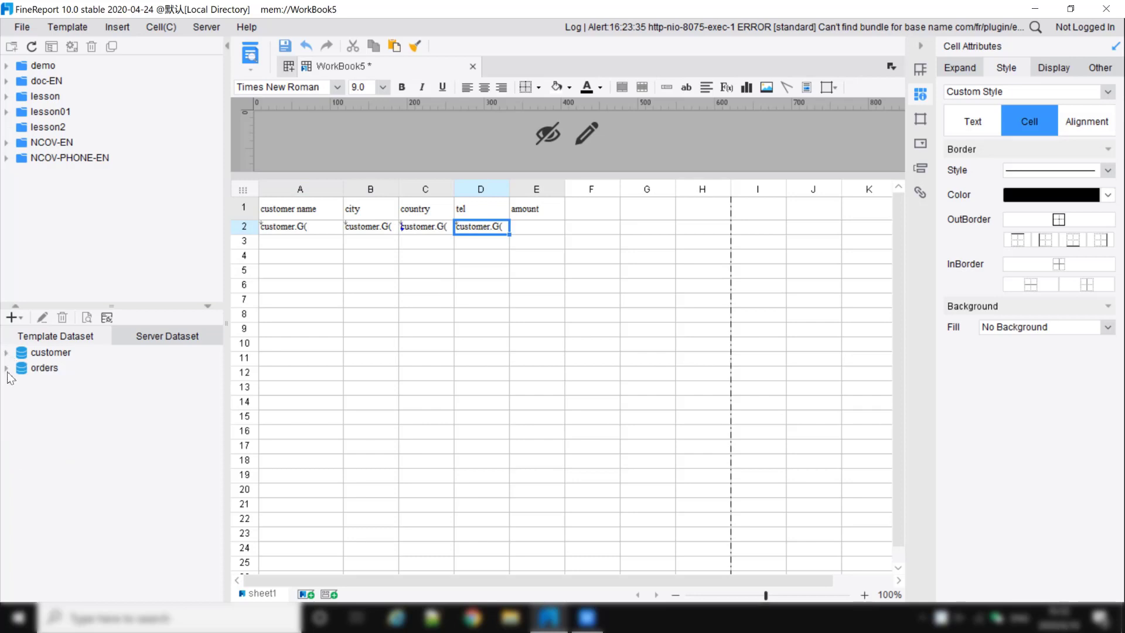
click(6, 369)
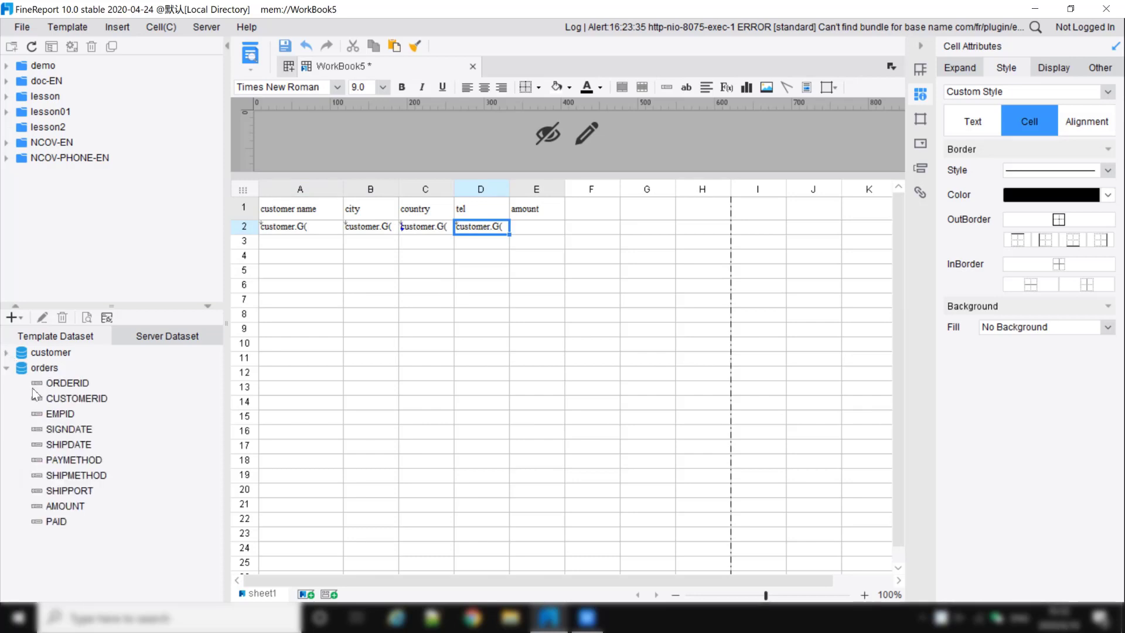
click(78, 504)
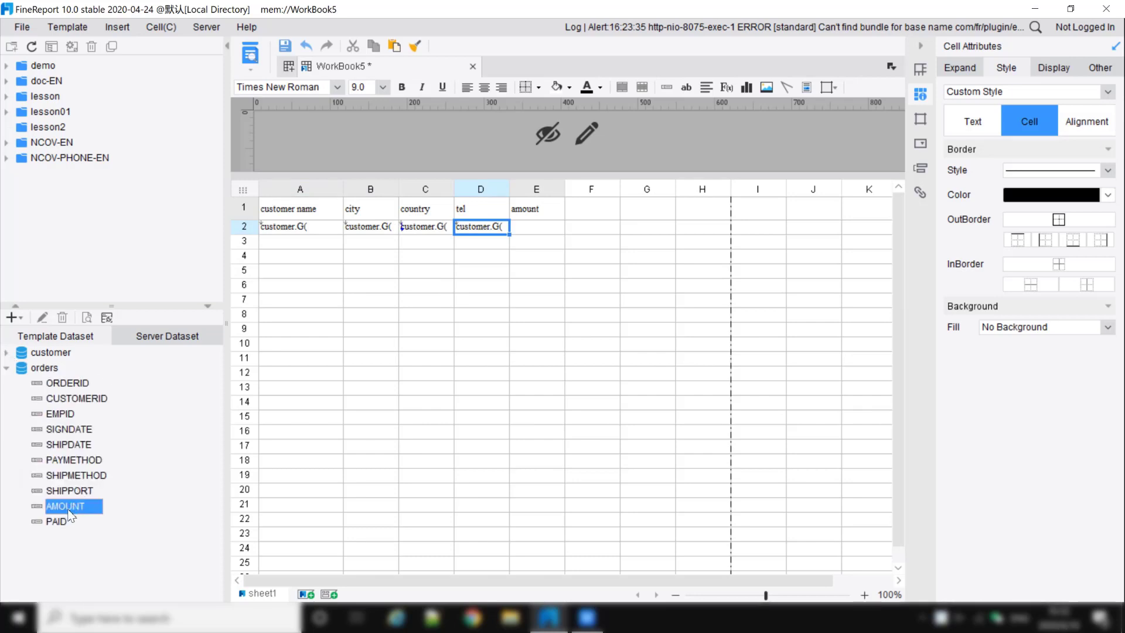
drag(70, 515, 532, 233)
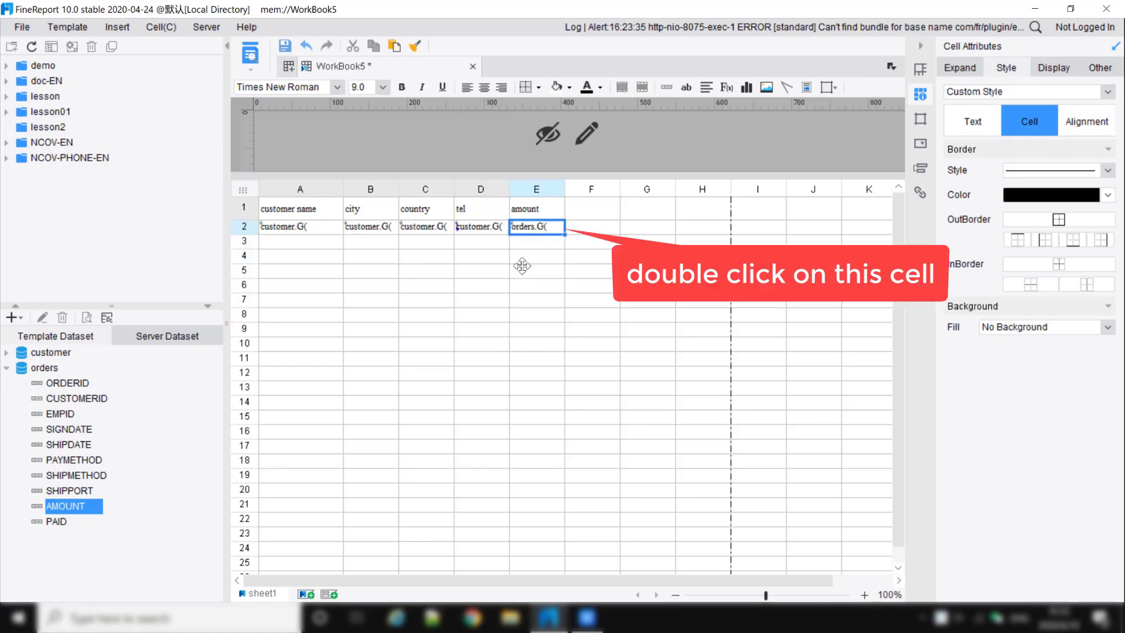
Add a filter condition to cell E2 so that CUSTOMERID is equal to the data column customer.CUSTOMERID.
double_click(538, 224)
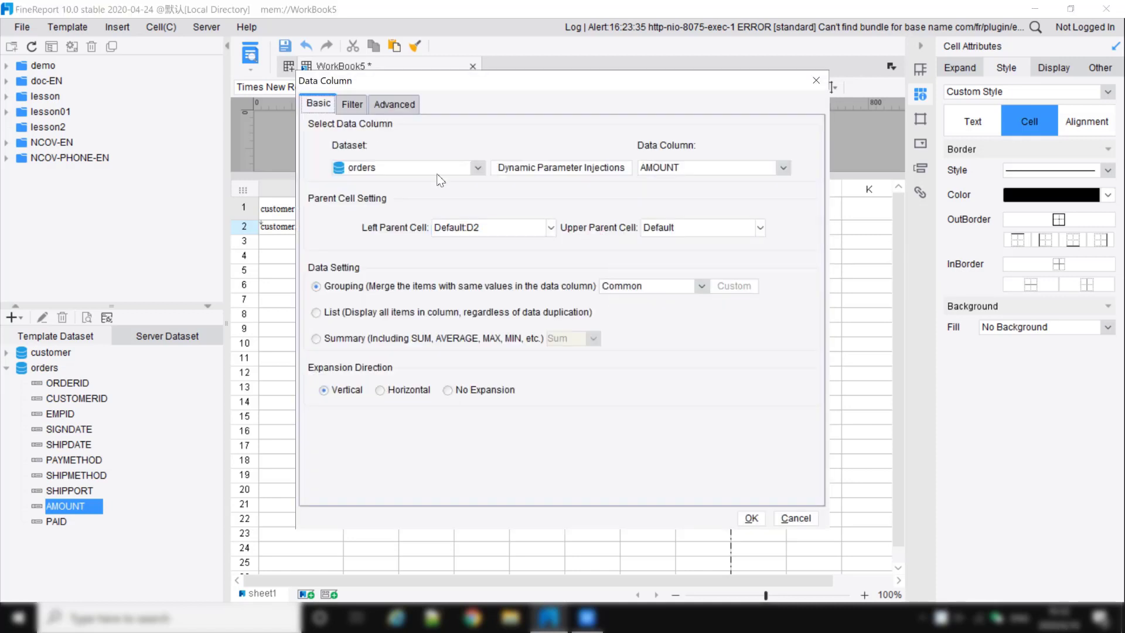
click(352, 106)
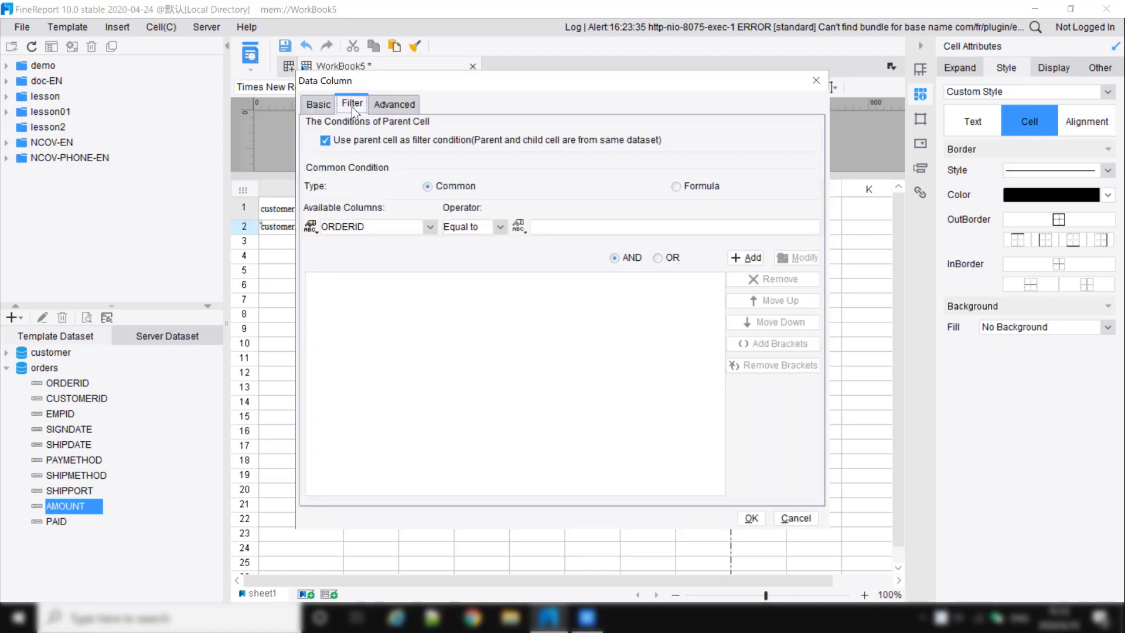
click(428, 227)
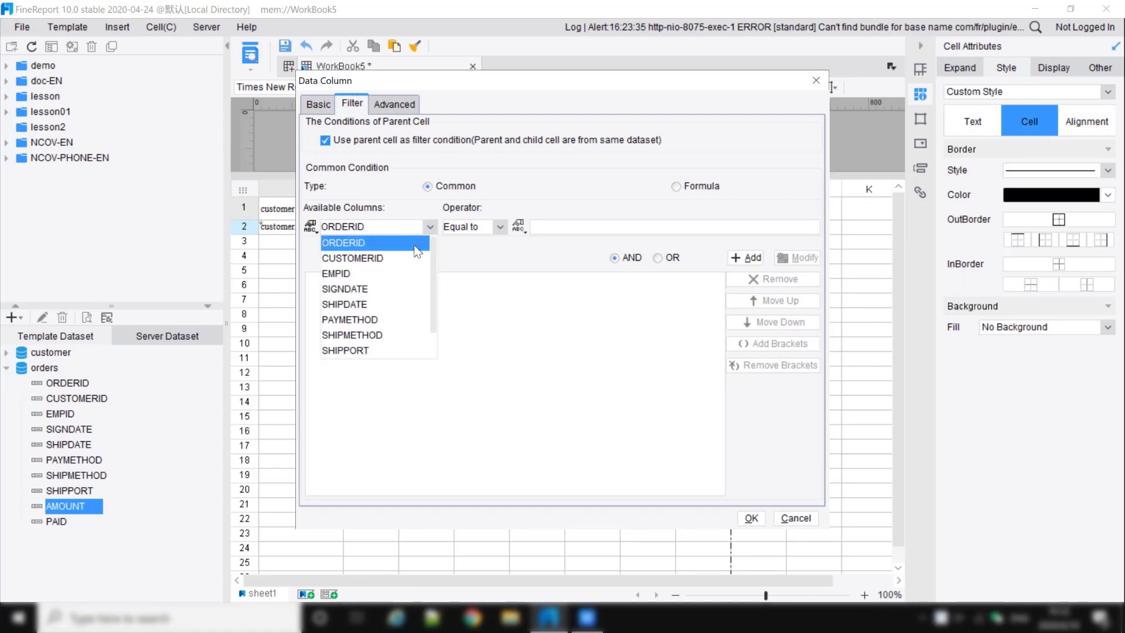
click(375, 257)
click(518, 227)
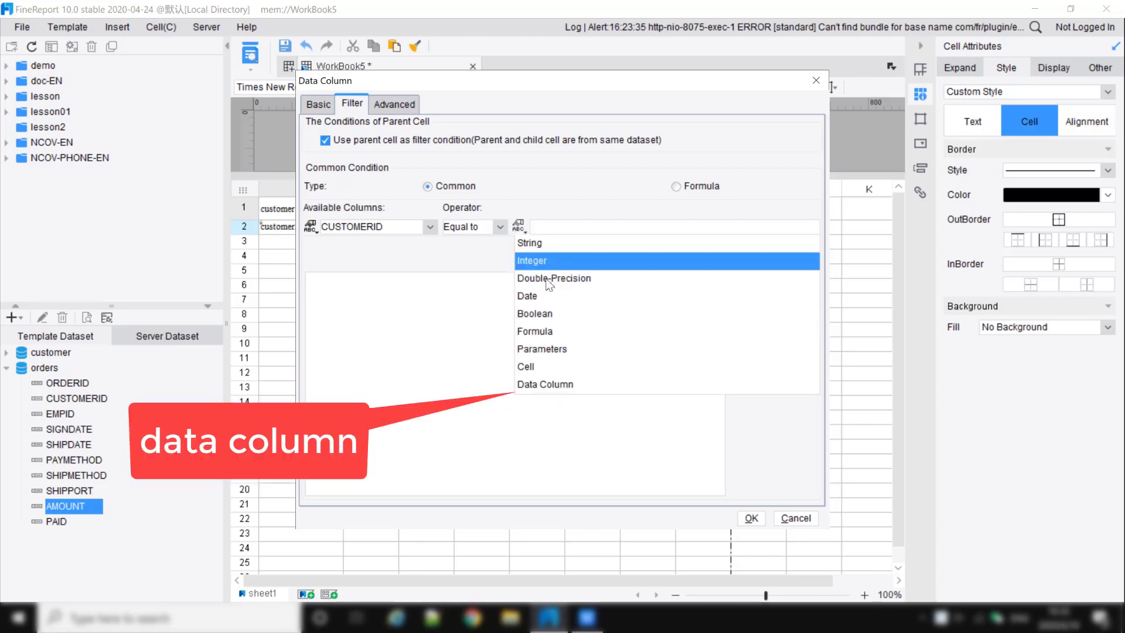
click(557, 383)
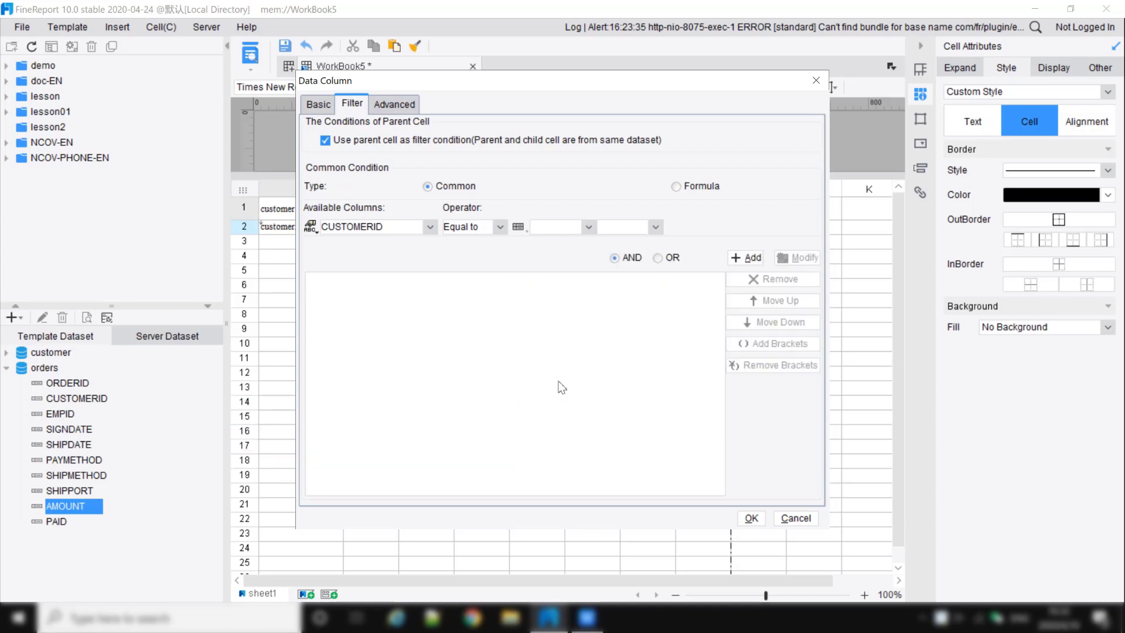
click(589, 228)
click(573, 249)
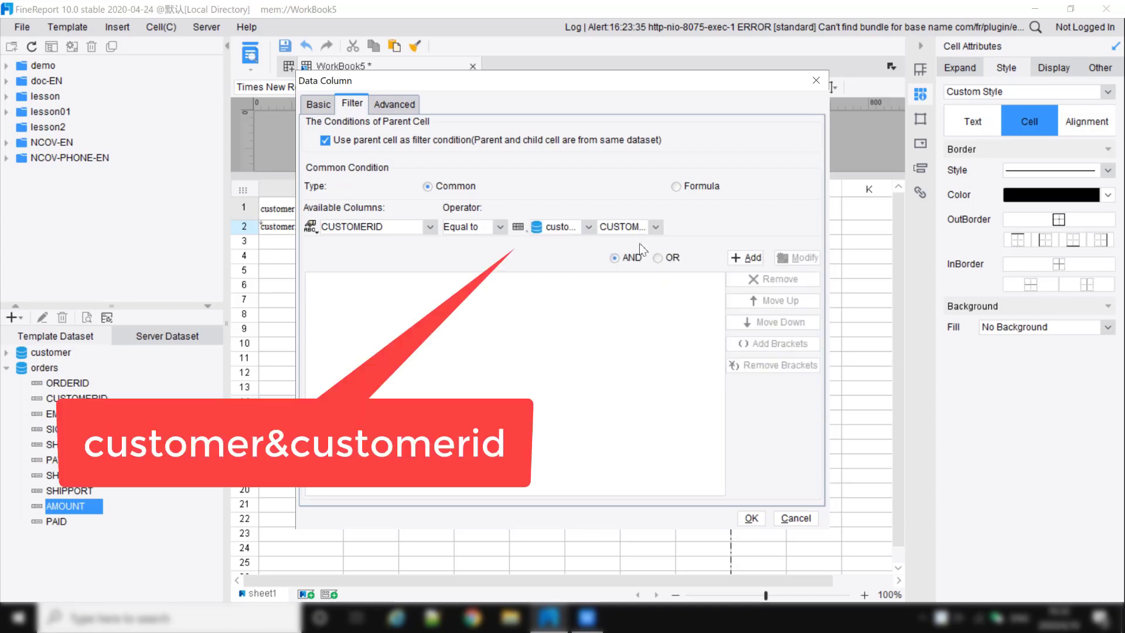
click(643, 229)
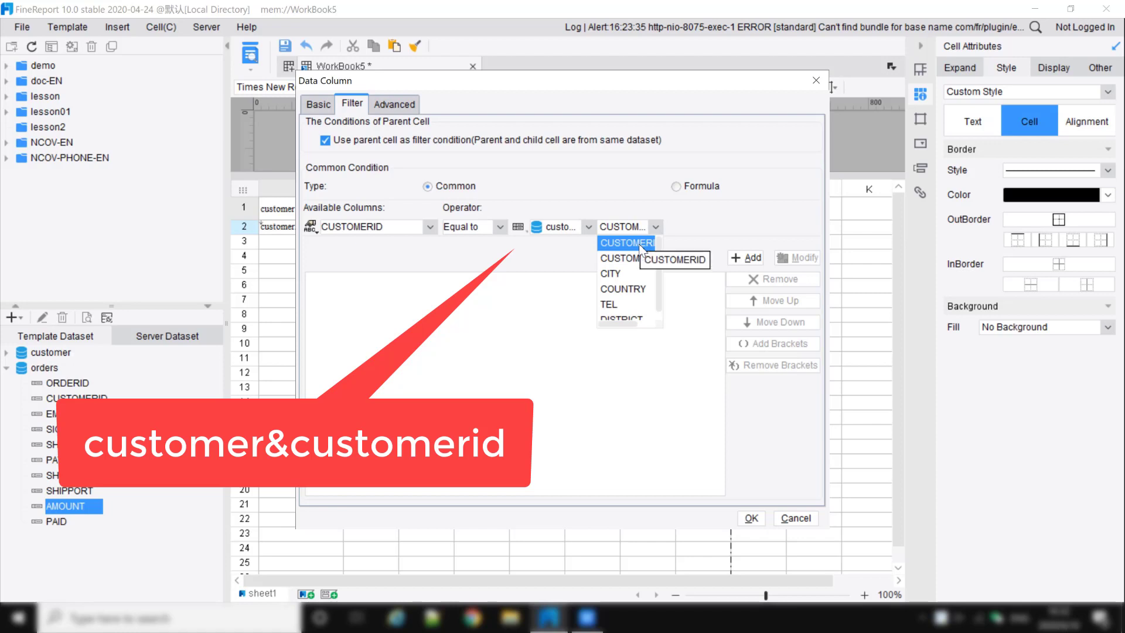
click(643, 243)
click(761, 258)
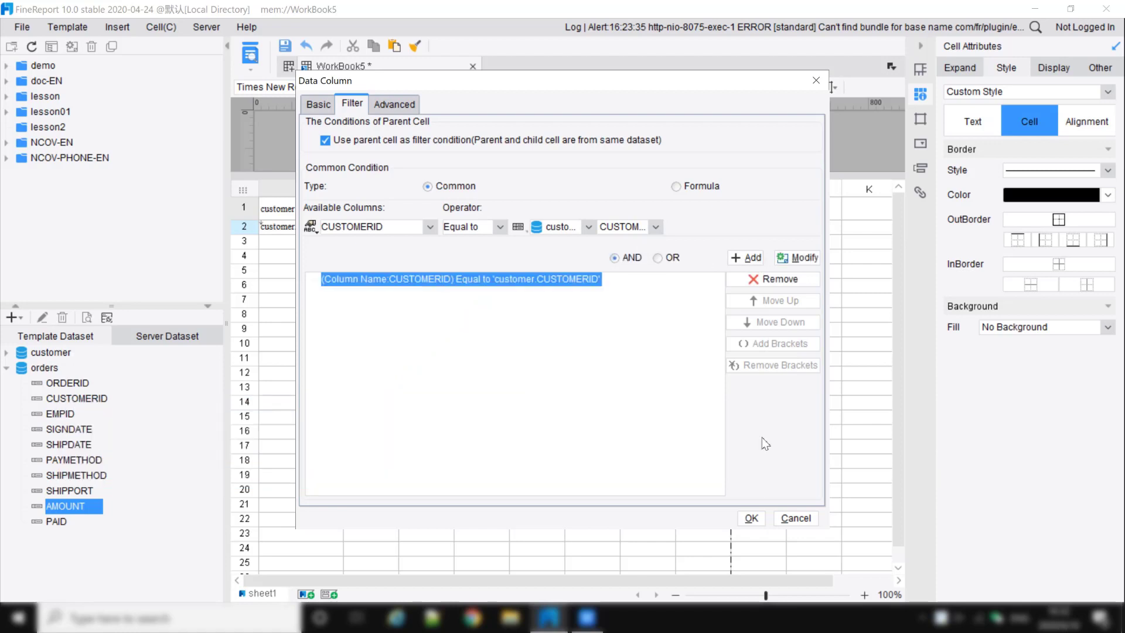
click(751, 517)
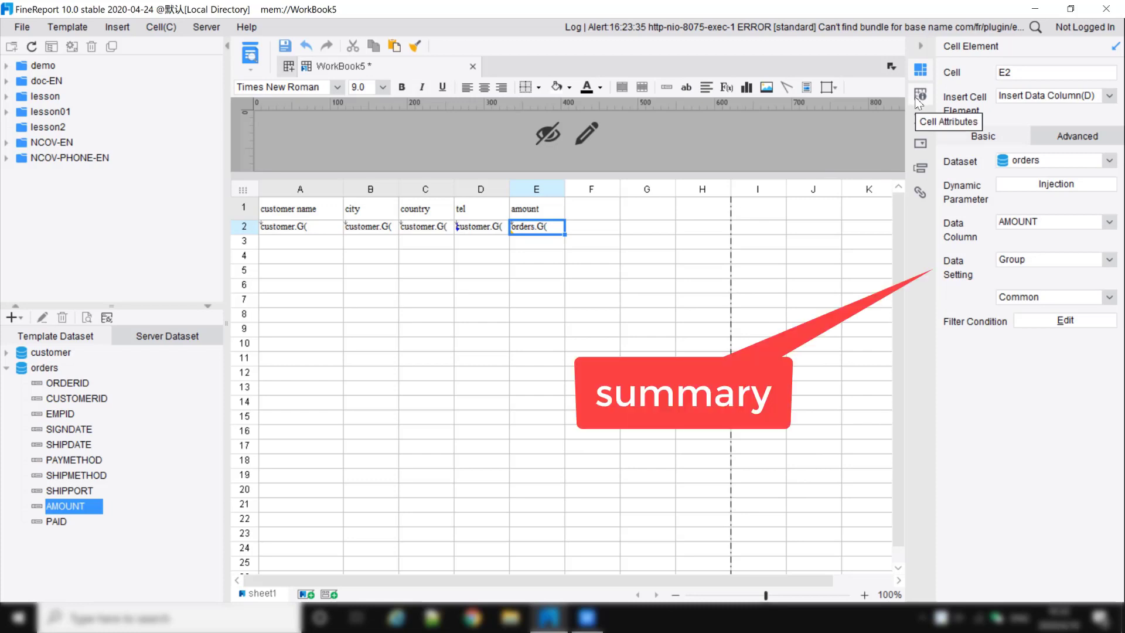
Set the data setting of the amount cell E2 to Summary with Sum.
click(1031, 259)
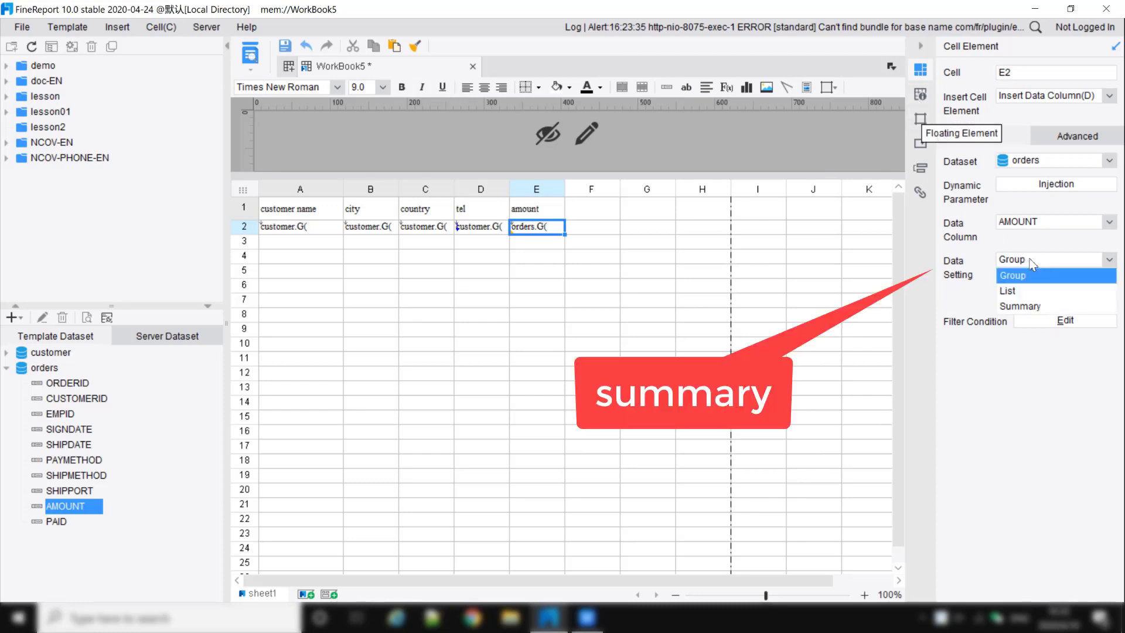
click(1021, 305)
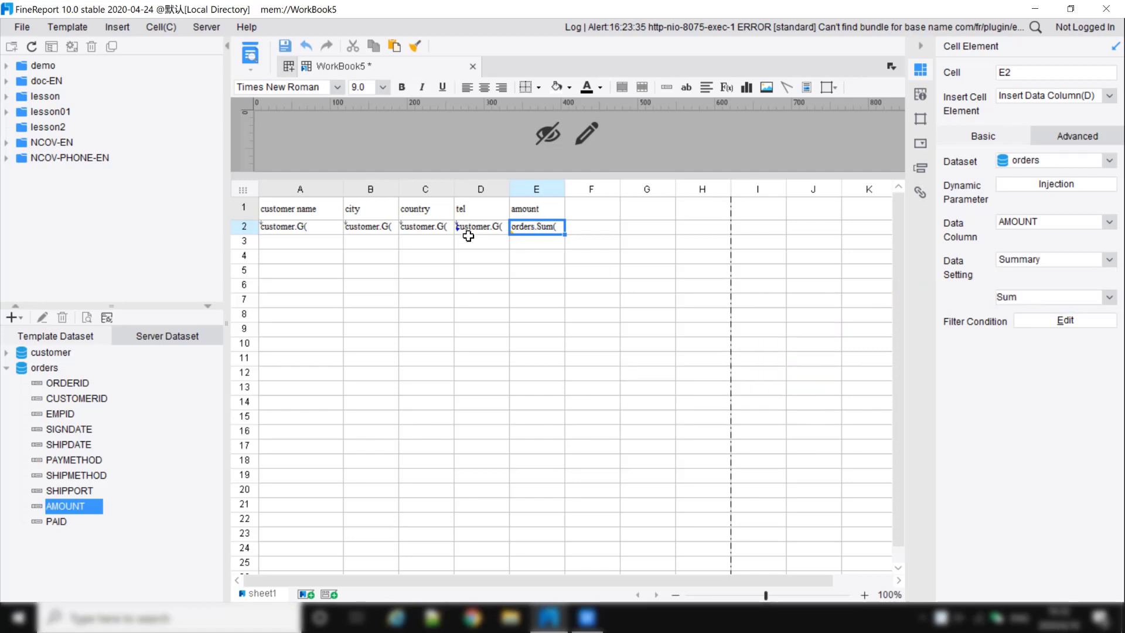
Apply the predefined head green style to header row 1.
click(246, 208)
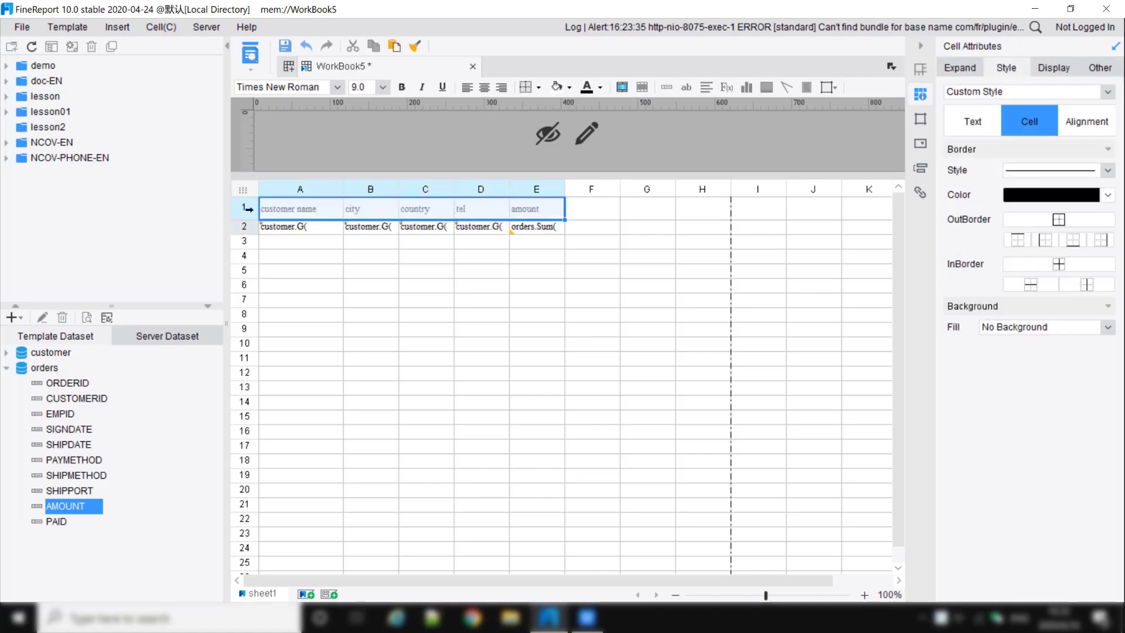
click(1045, 89)
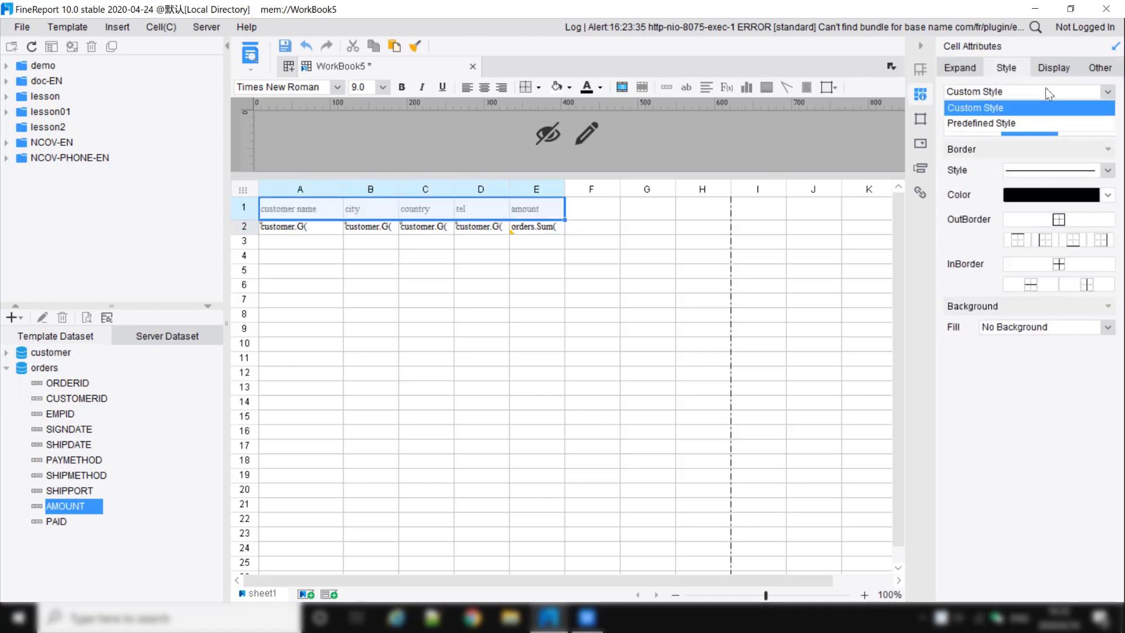
click(1032, 125)
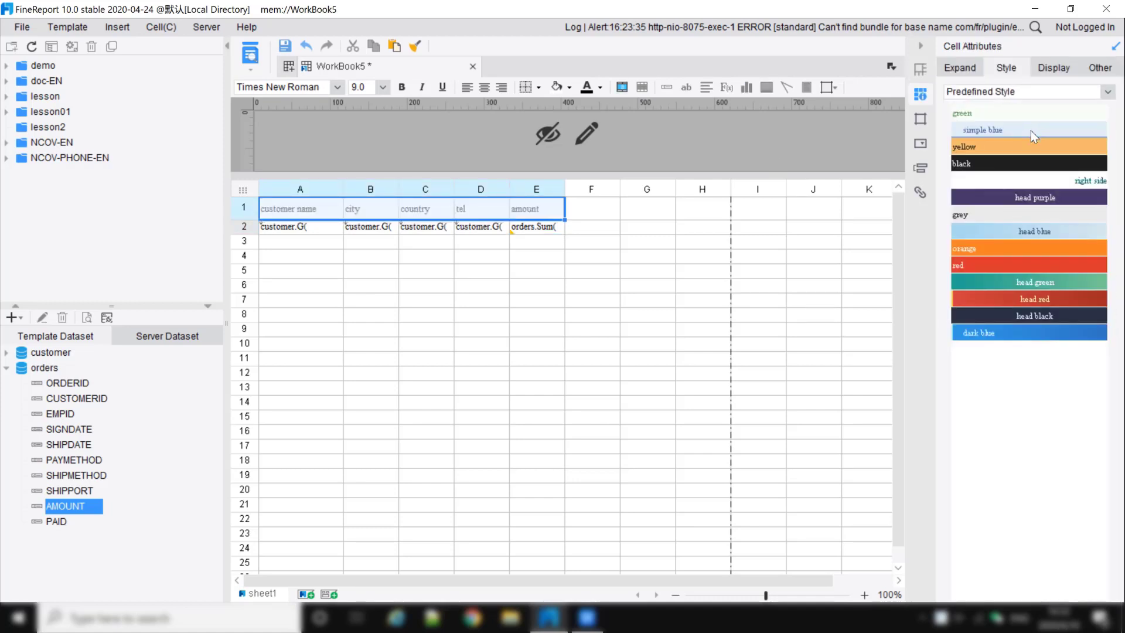
click(1037, 284)
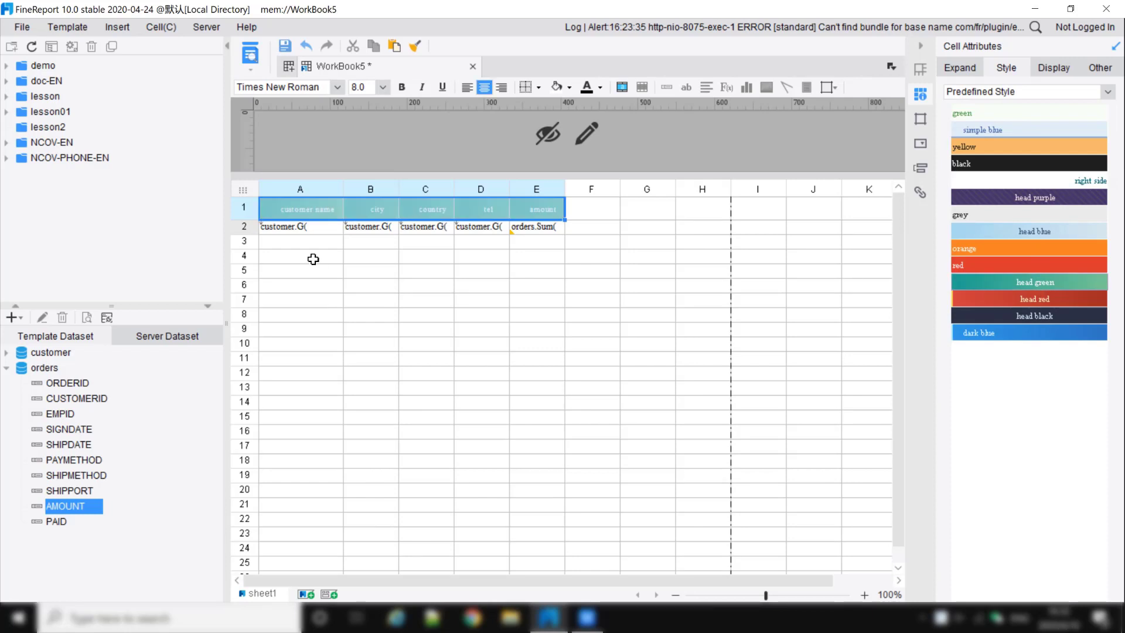
Apply the predefined green style to data row 2.
click(243, 226)
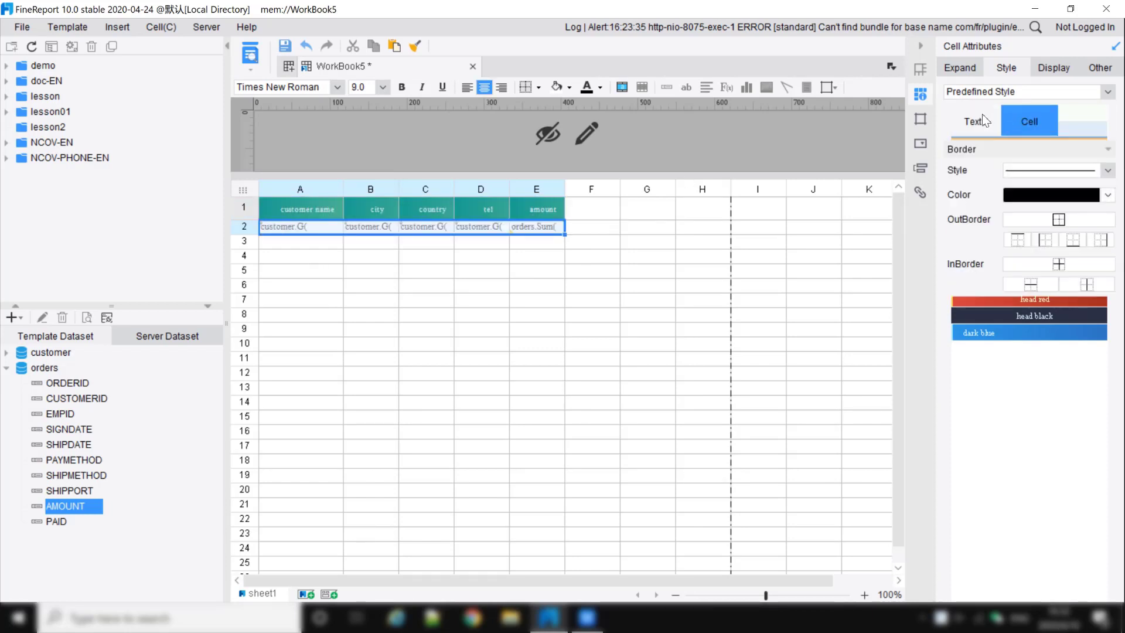
click(1032, 92)
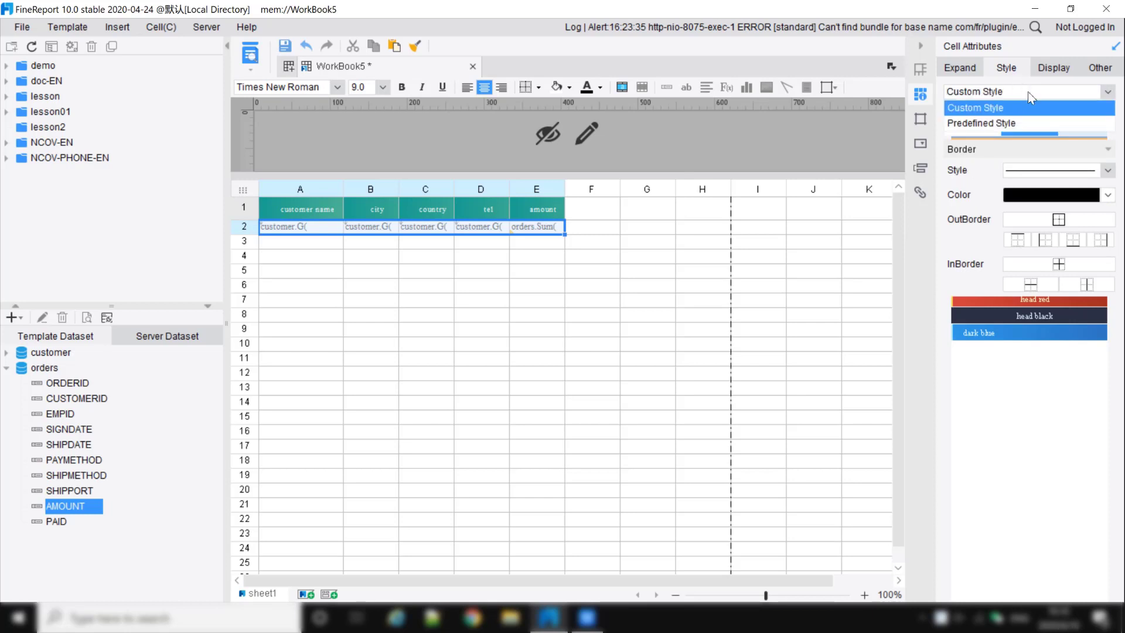
click(1007, 122)
click(1003, 112)
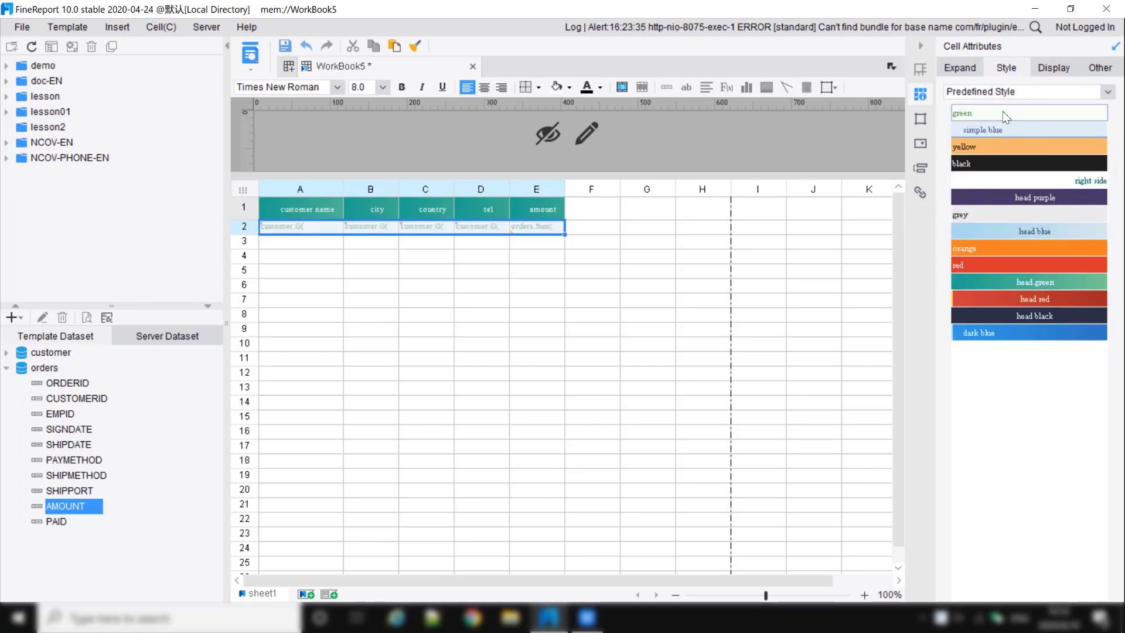
click(289, 210)
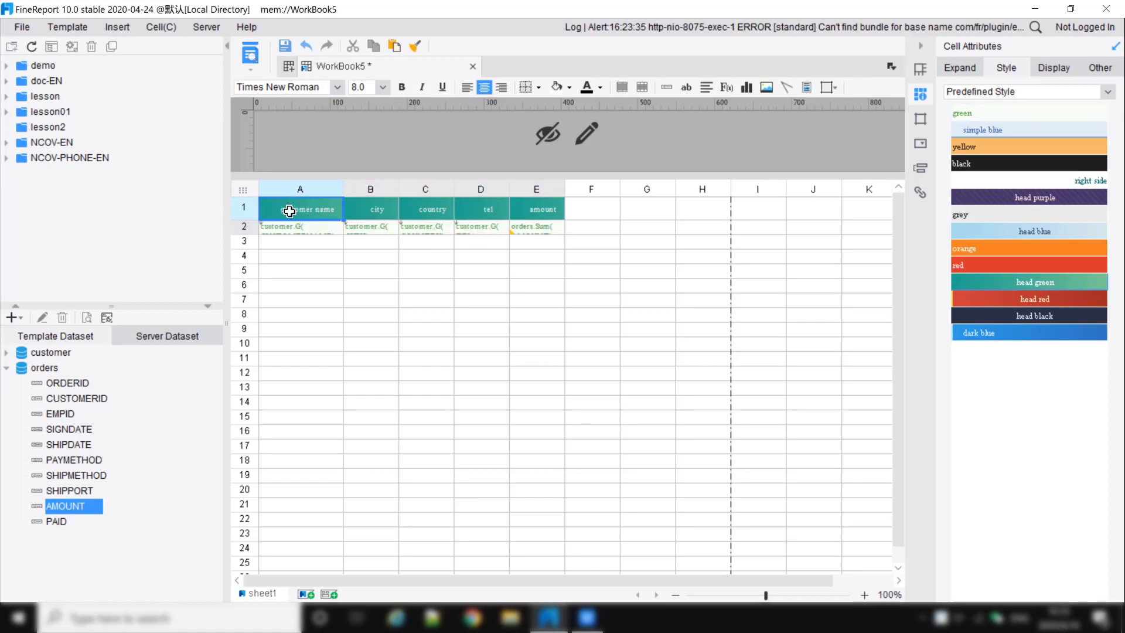
Center the contents of row 2 and add thin borders around and between its cells.
click(246, 230)
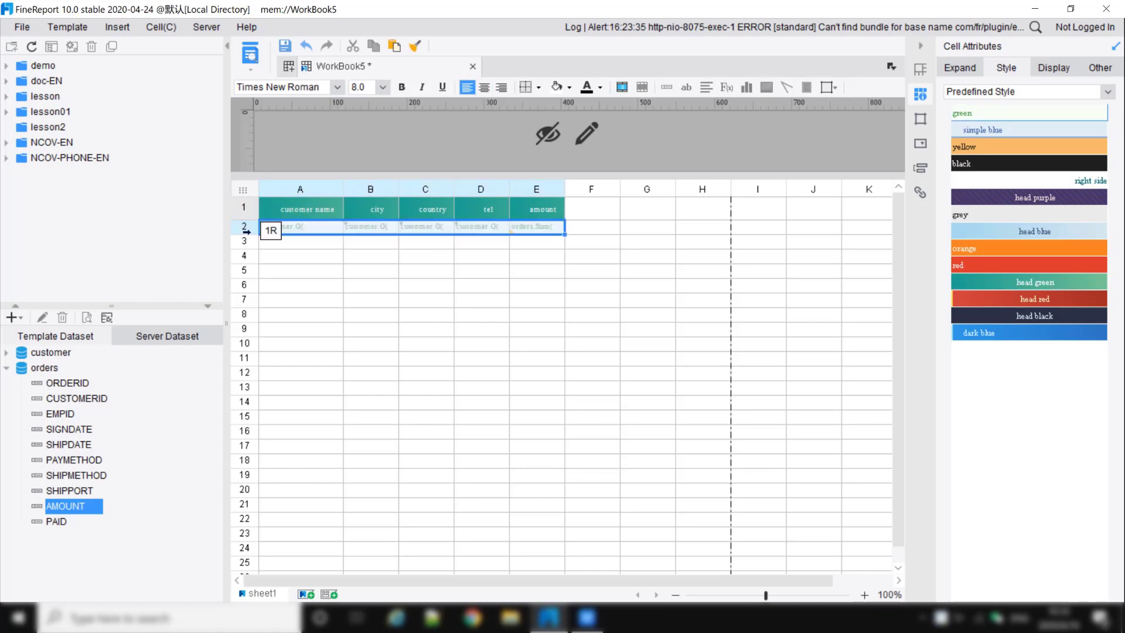
click(483, 87)
click(538, 88)
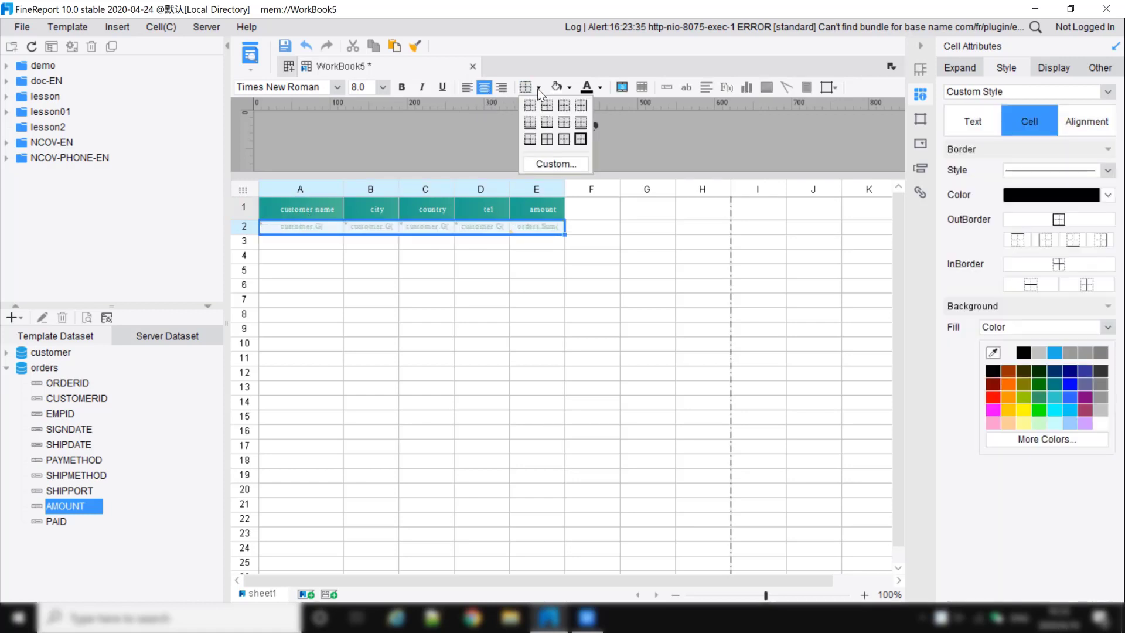
click(546, 140)
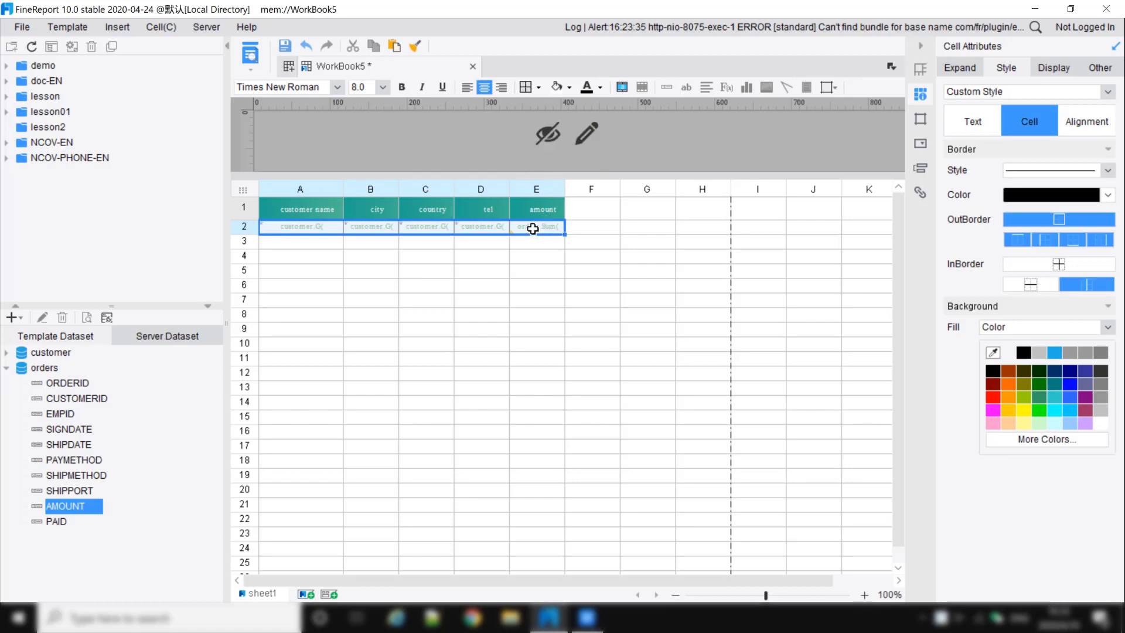
click(491, 227)
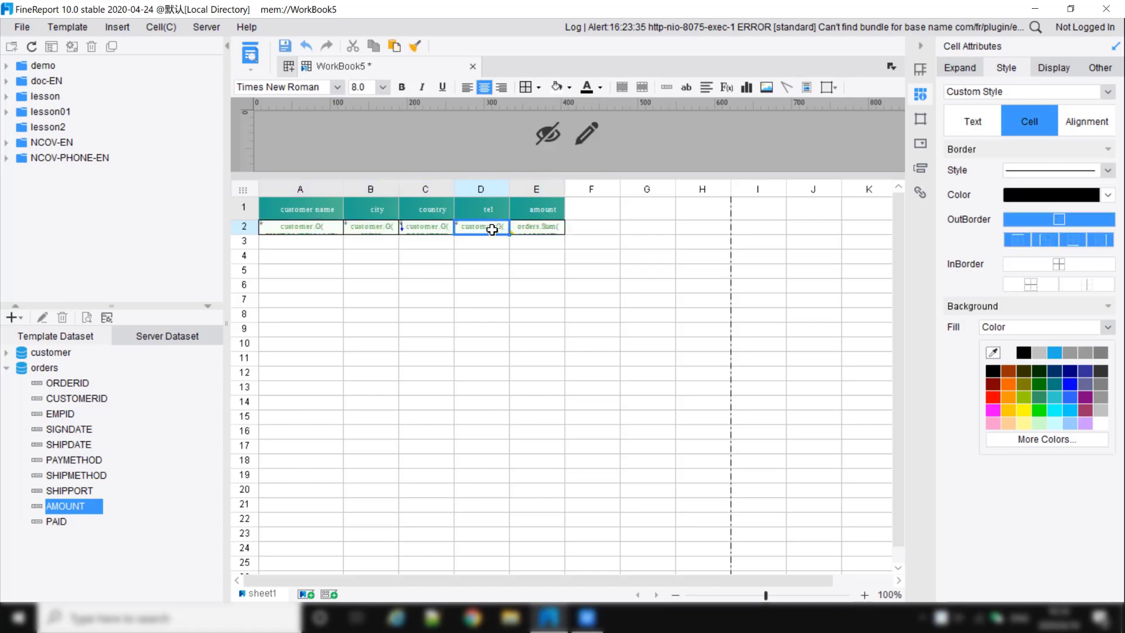
Change the border color of row 2 to light grey and apply it to the outer border.
click(250, 230)
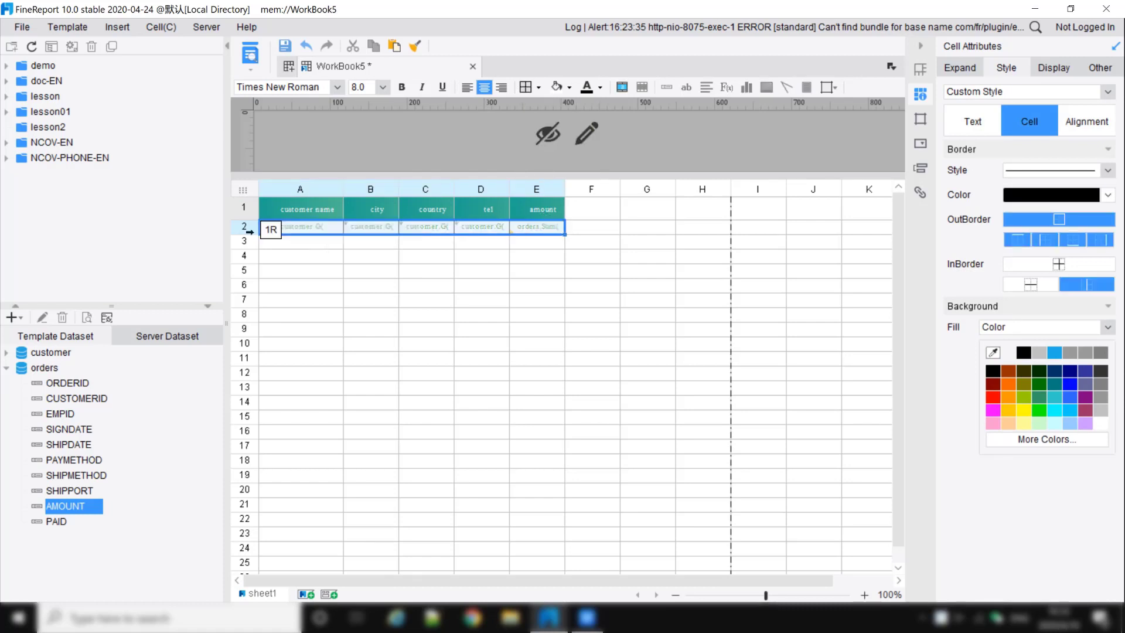
click(1057, 196)
click(1067, 217)
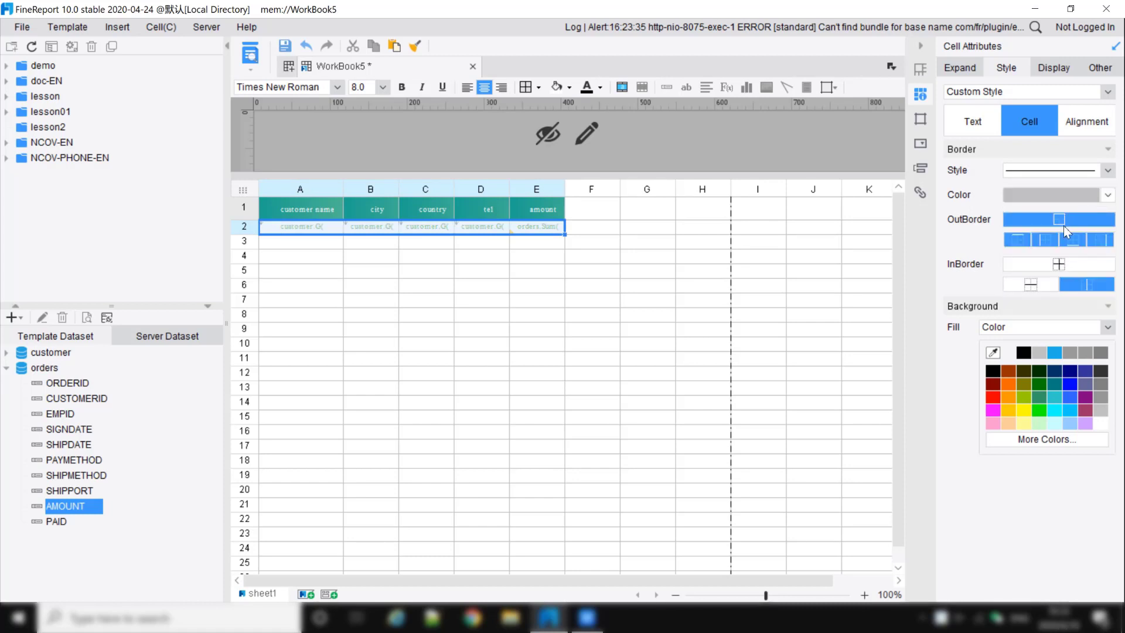
Right-align the amount cell E2 and the tel cell D2, and widen columns B through E.
click(521, 225)
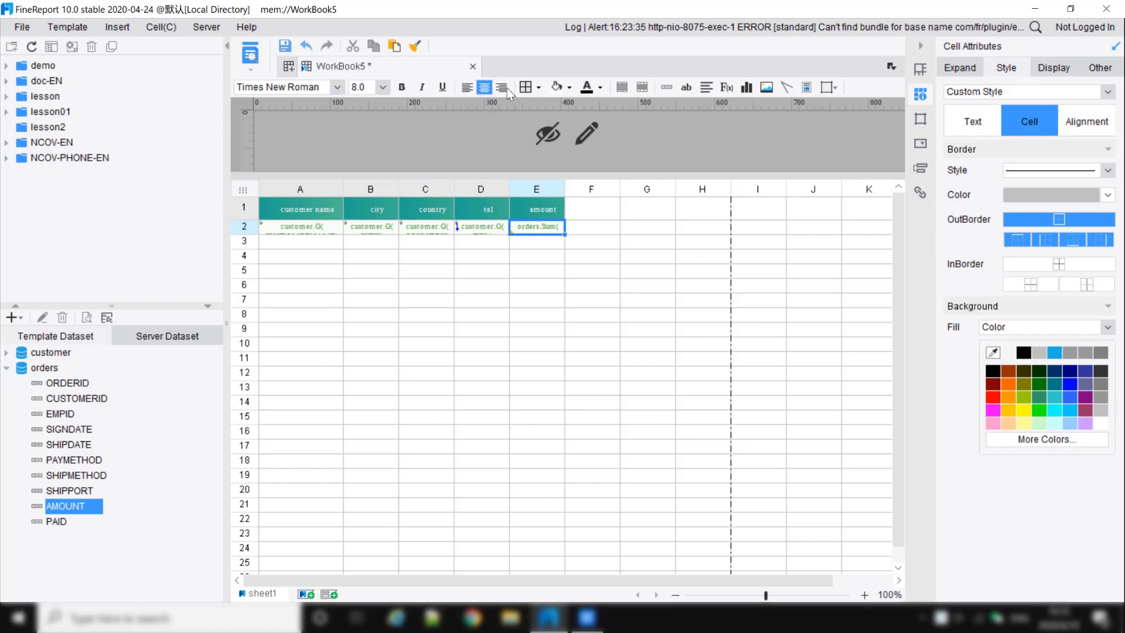
click(483, 228)
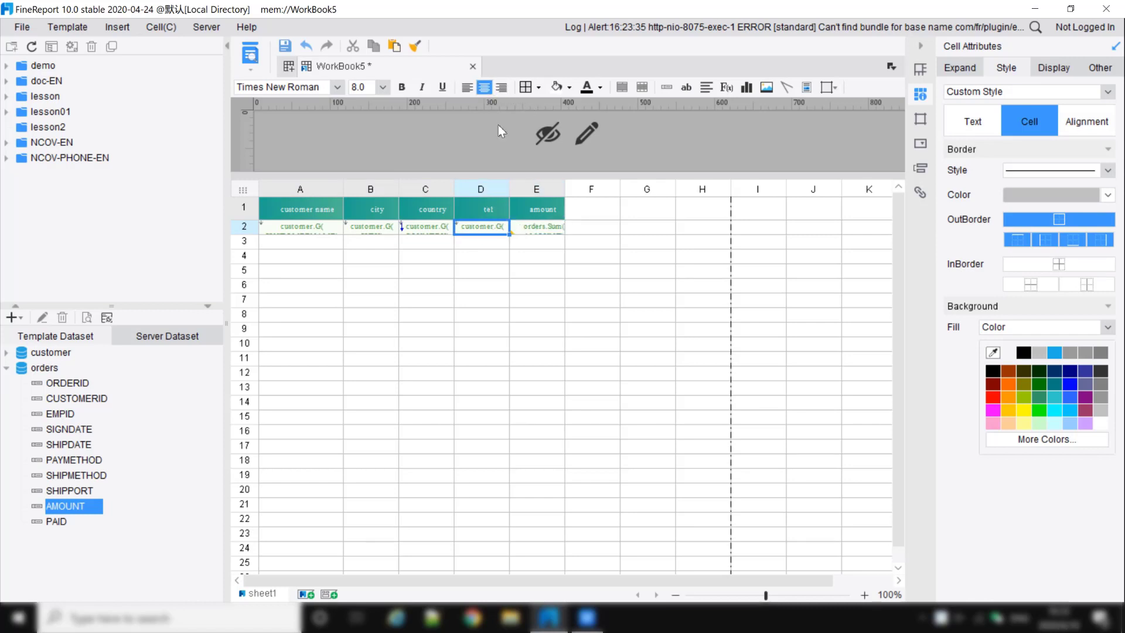
click(503, 87)
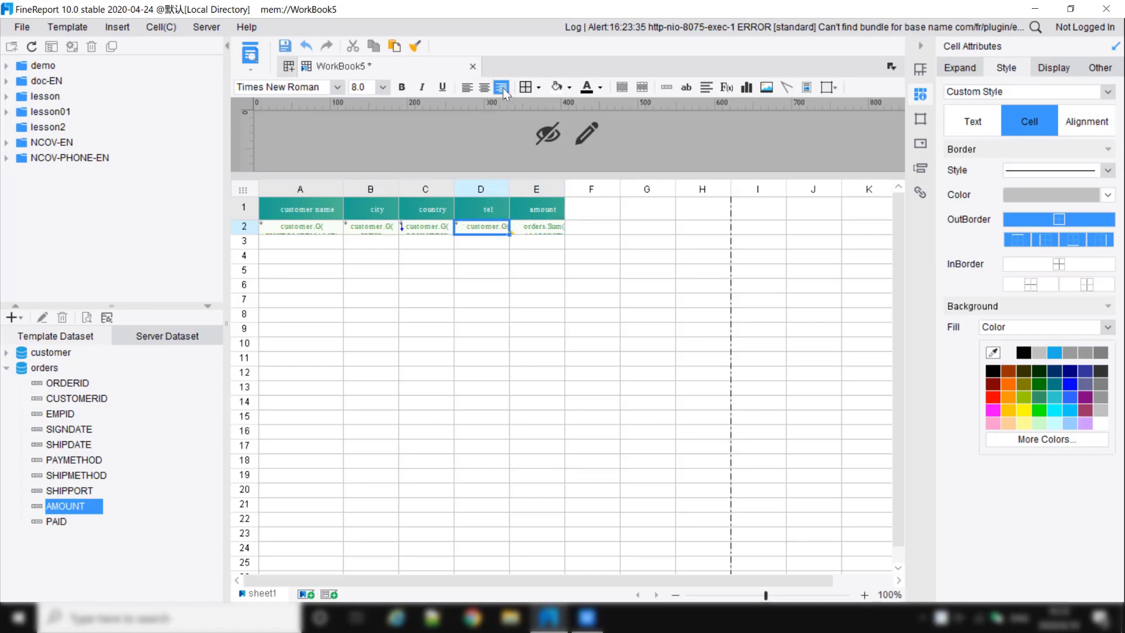
click(526, 228)
drag(399, 187, 671, 186)
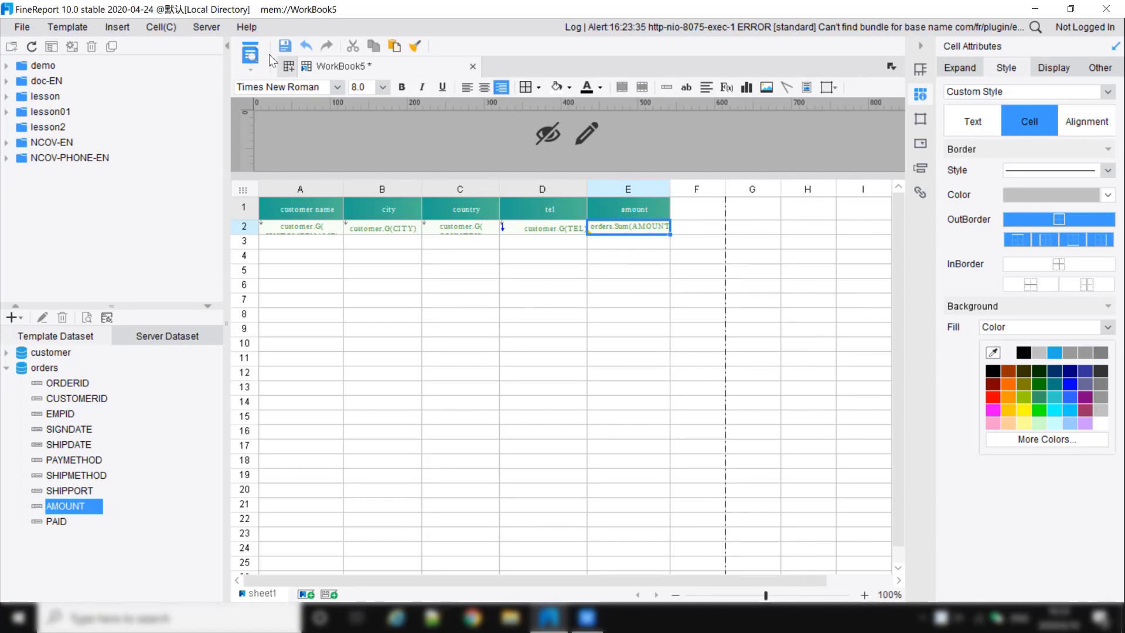
Save the report in the lesson2 folder as "simple multi data source report.cpt".
click(285, 47)
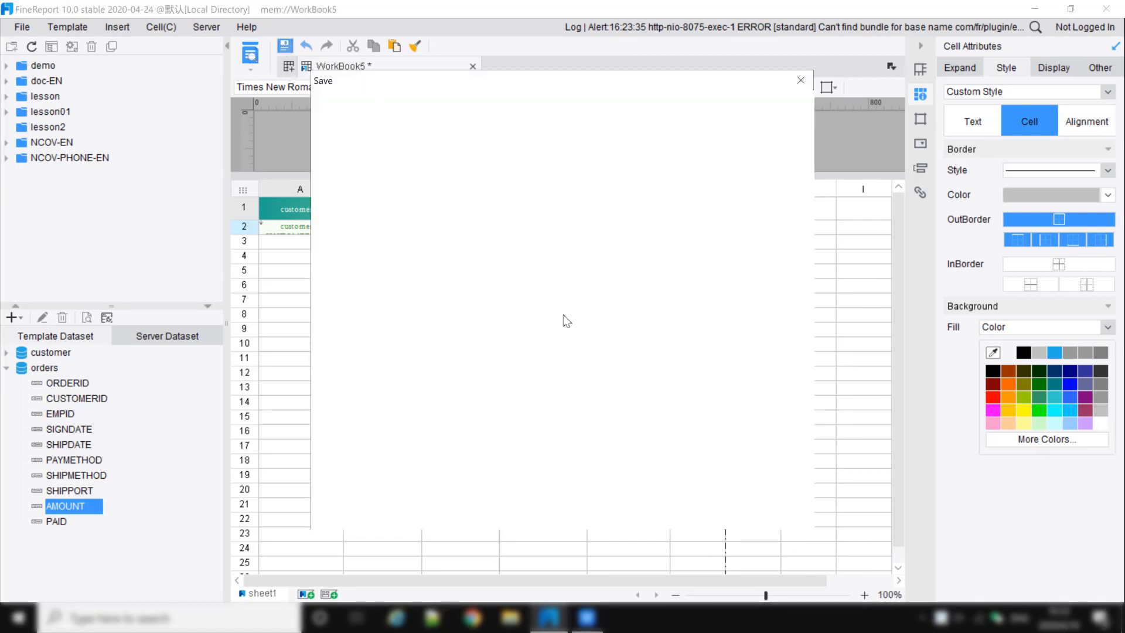
click(530, 493)
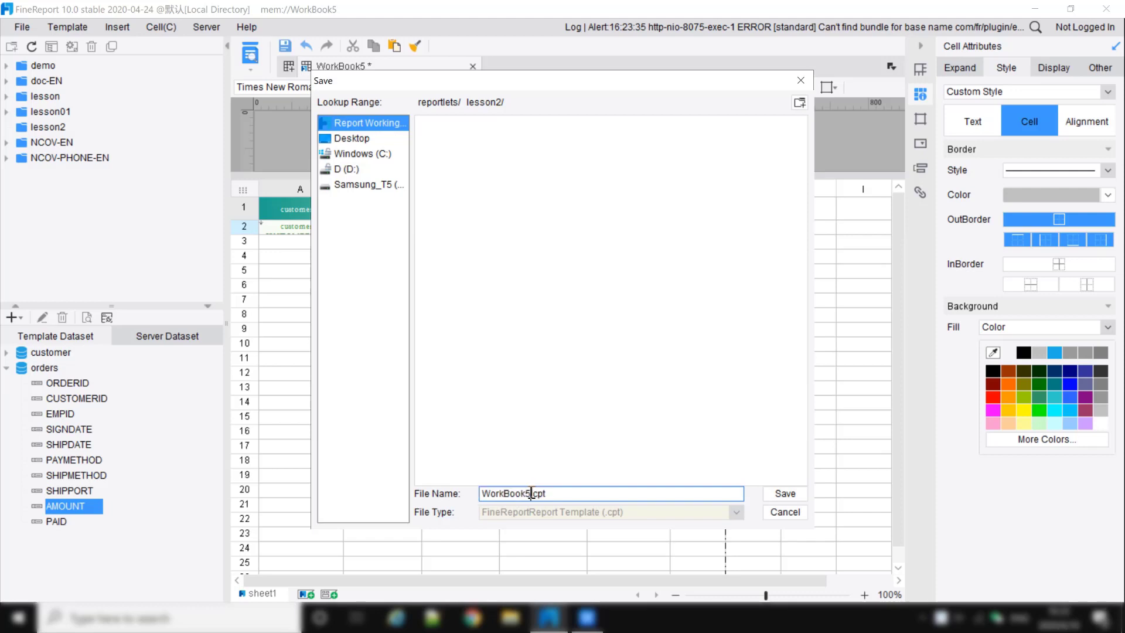
key(BackSpace)
key(BackSpace)
key(BackSpace)
key(BackSpace)
key(BackSpace)
key(BackSpace)
key(BackSpace)
key(BackSpace)
key(BackSpace)
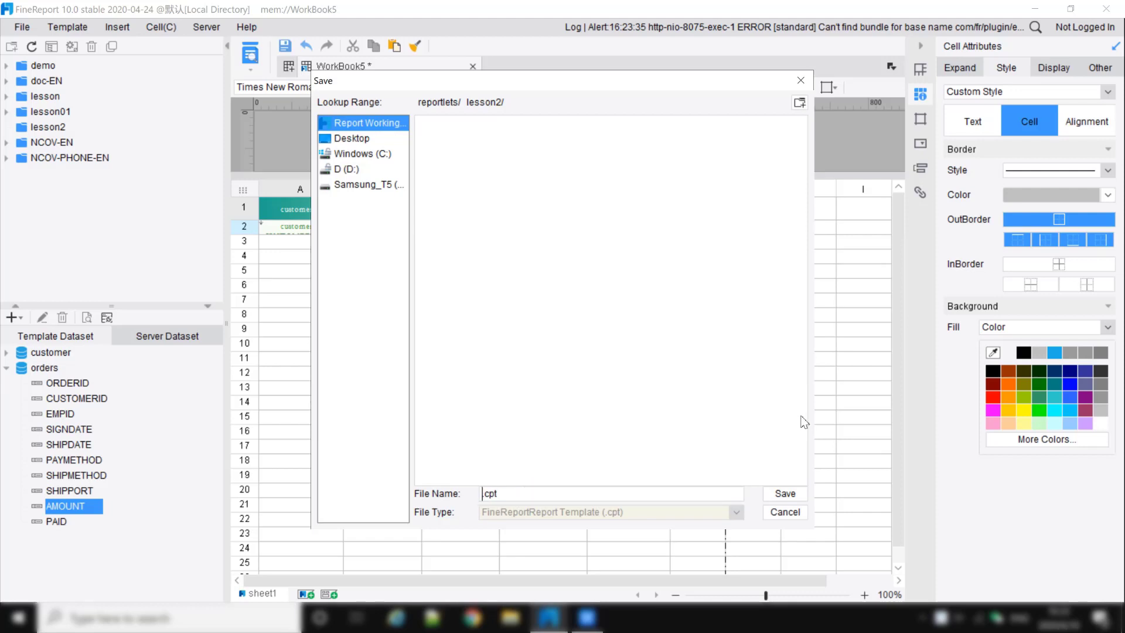
text(simple multi)
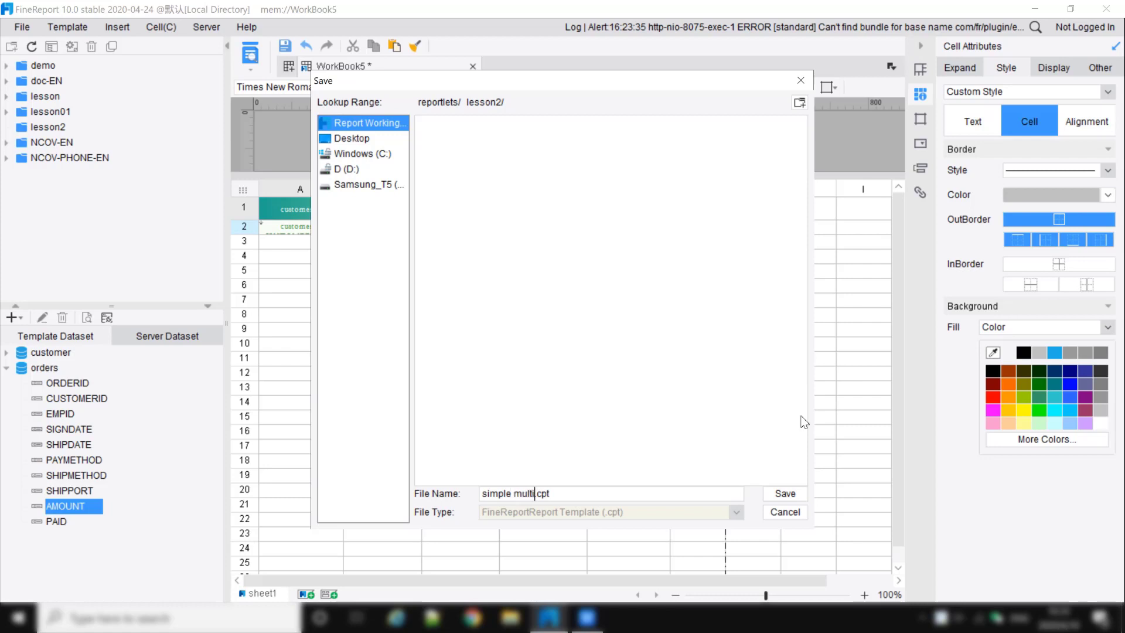
text( data source report)
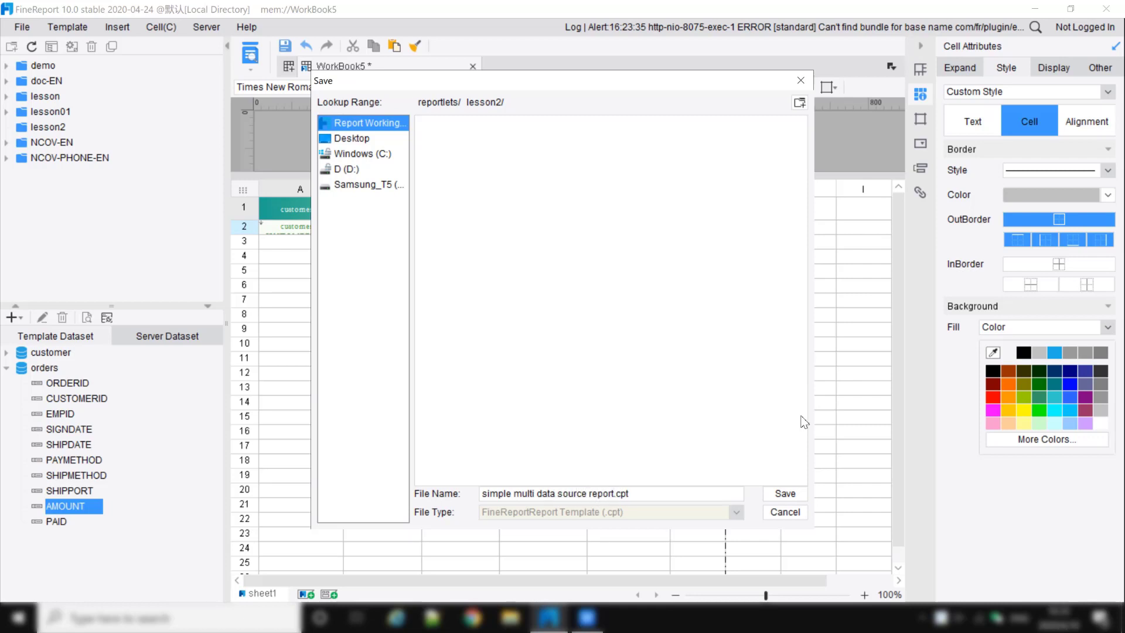
click(784, 495)
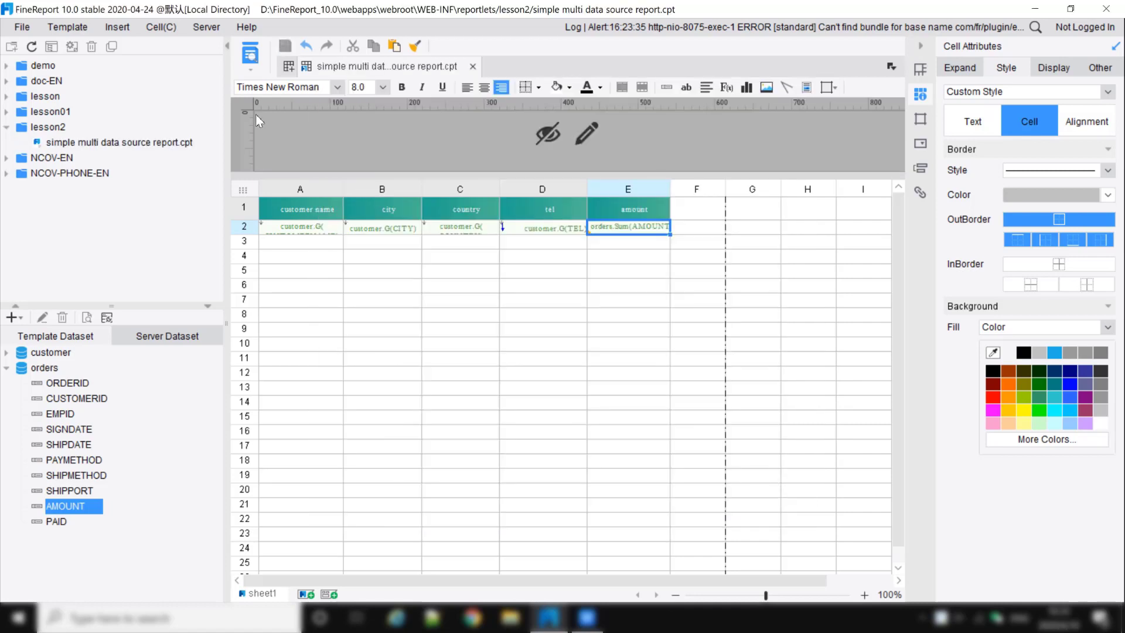
Preview the report in the browser, check the summed amounts of the first customers, and close the preview.
click(251, 58)
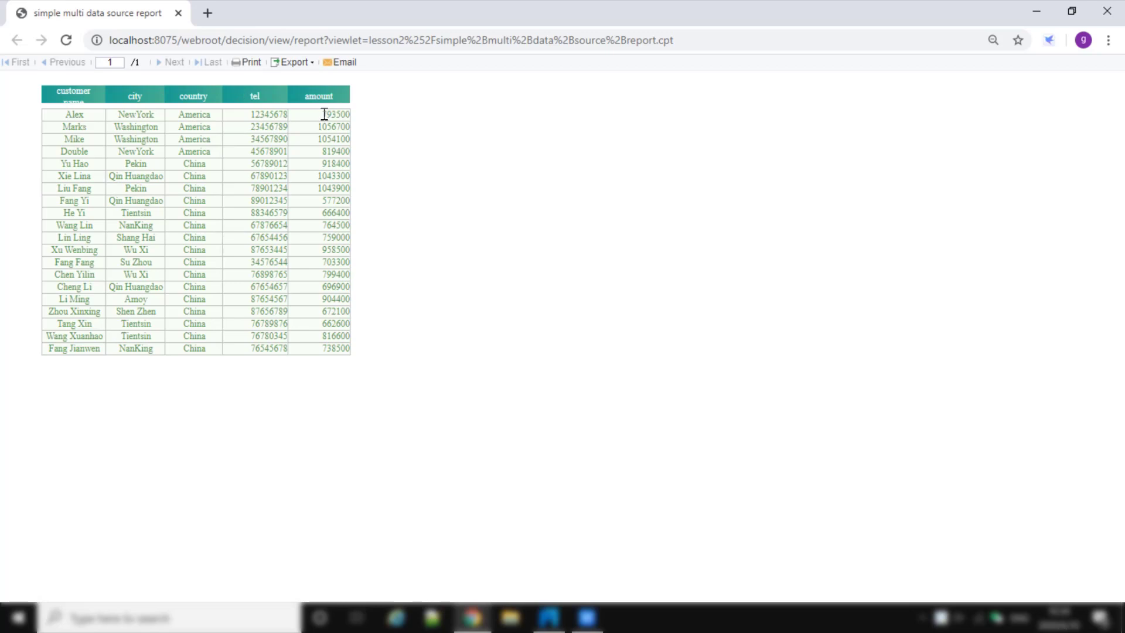
mouse_move(324, 114)
mouse_down()
mouse_move(352, 114)
mouse_move(342, 114)
mouse_up()
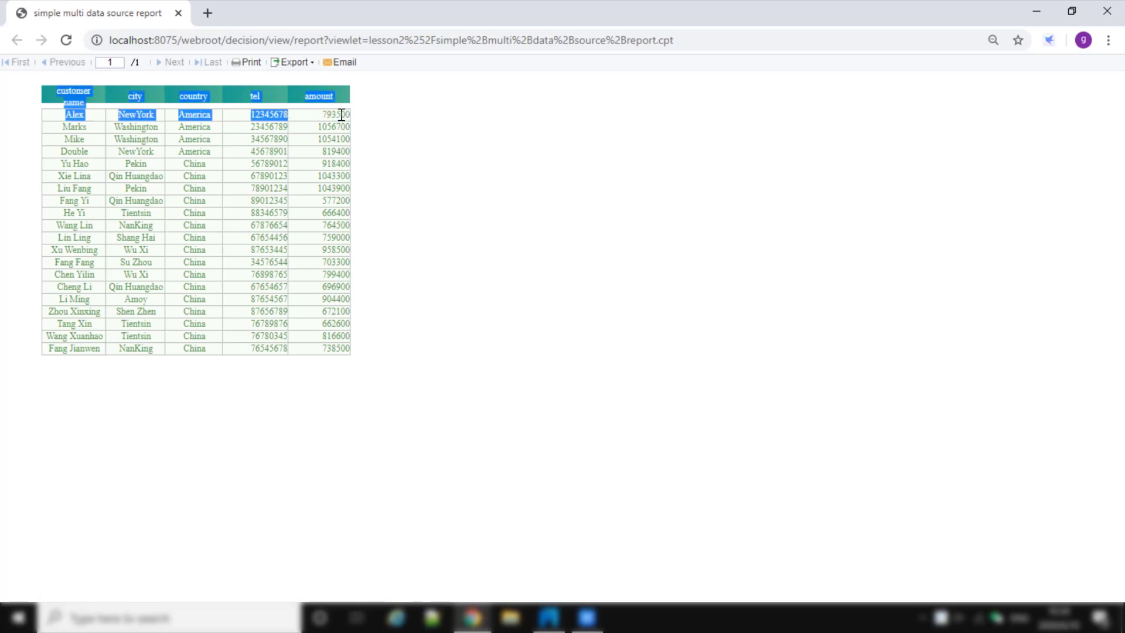
click(339, 114)
double_click(331, 114)
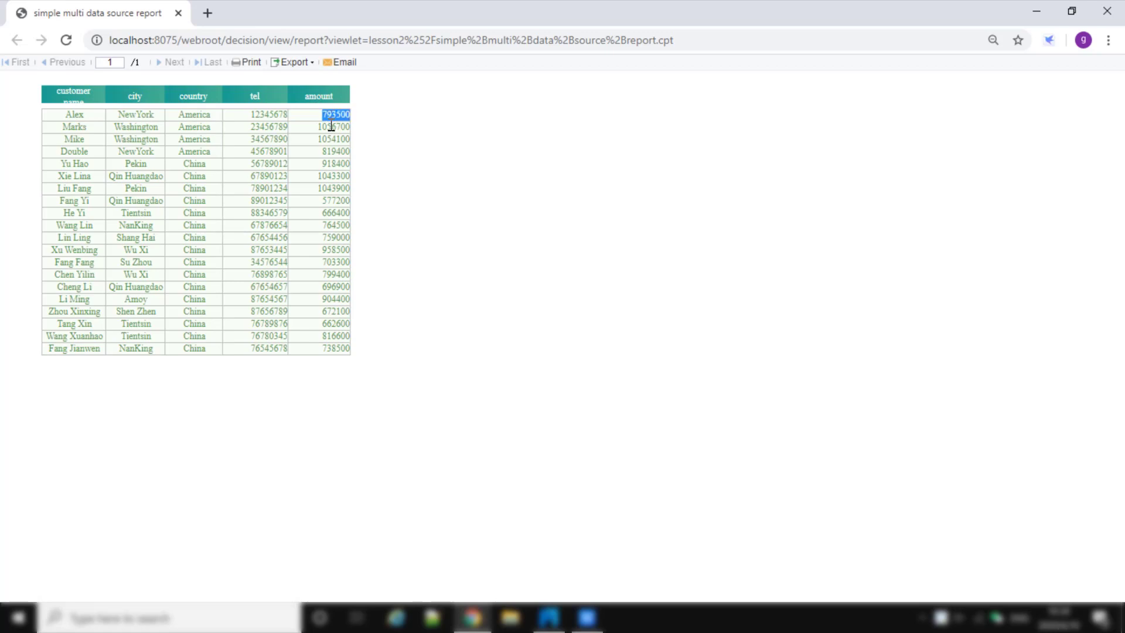
double_click(331, 127)
double_click(332, 139)
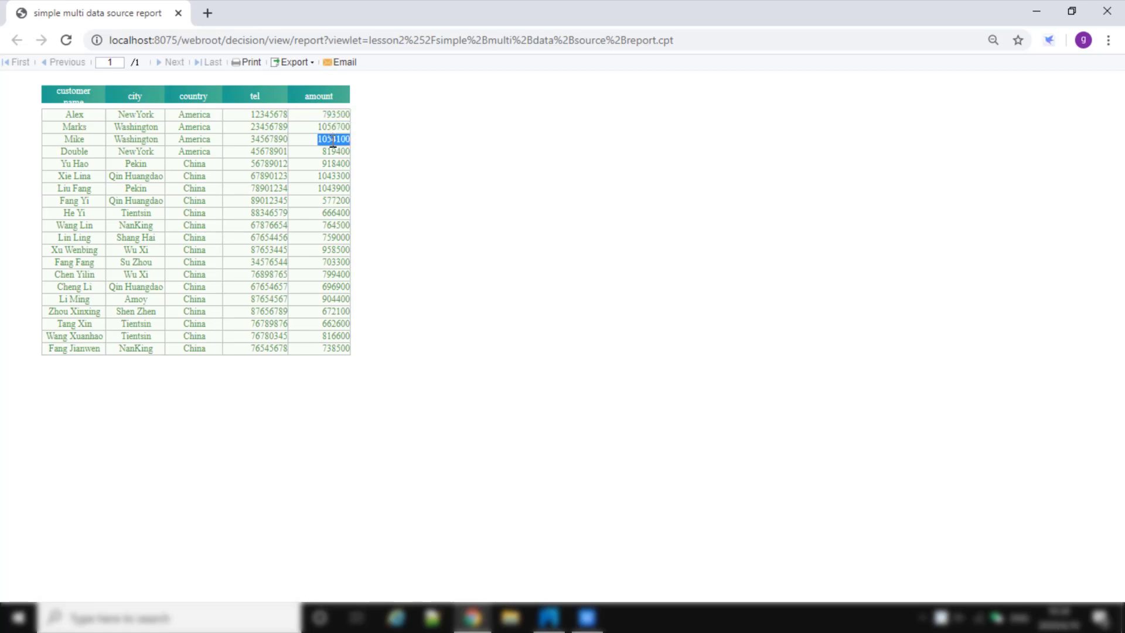
click(334, 151)
click(1107, 11)
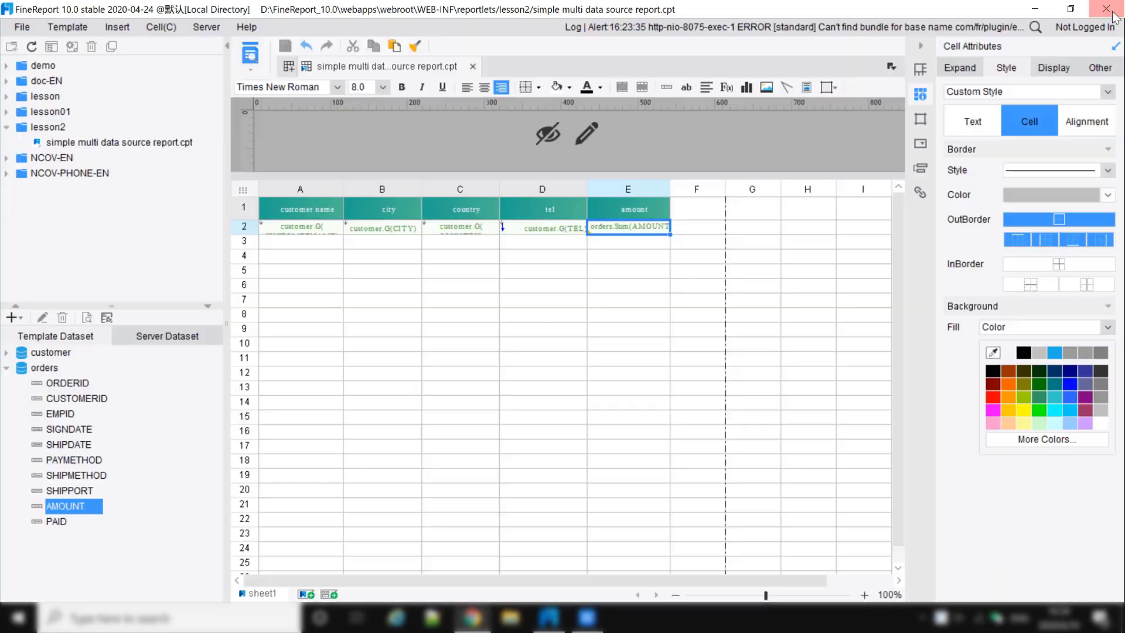
click(302, 231)
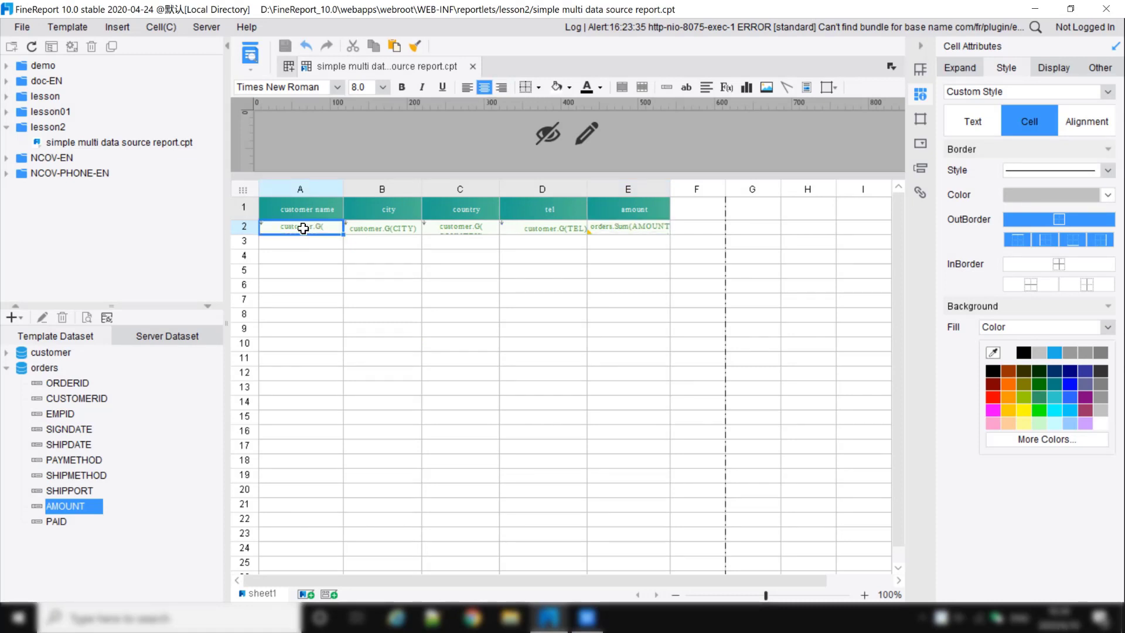
click(314, 213)
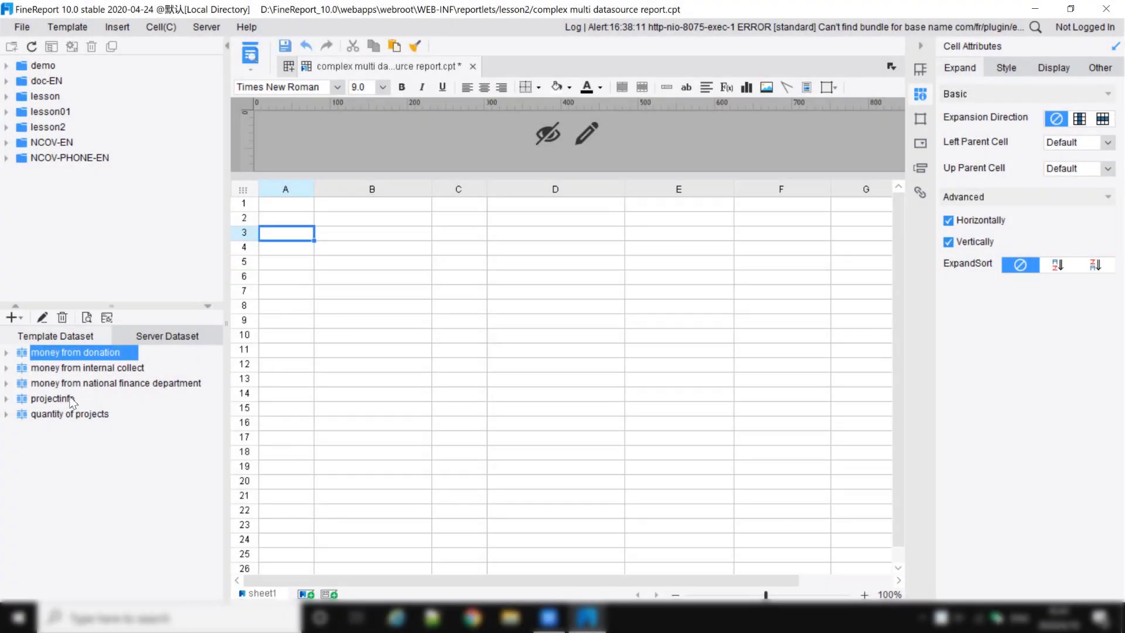
Open the built-in dataset projectinfo of the complex report, widen its projectname column to read the project names, and close the dataset.
click(57, 398)
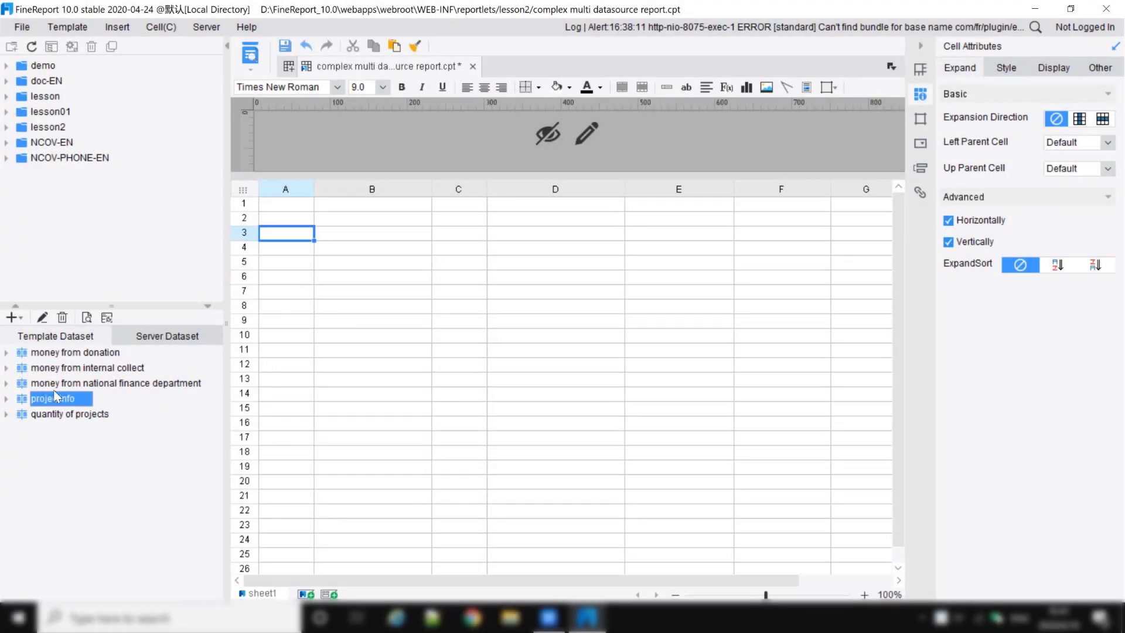
click(45, 316)
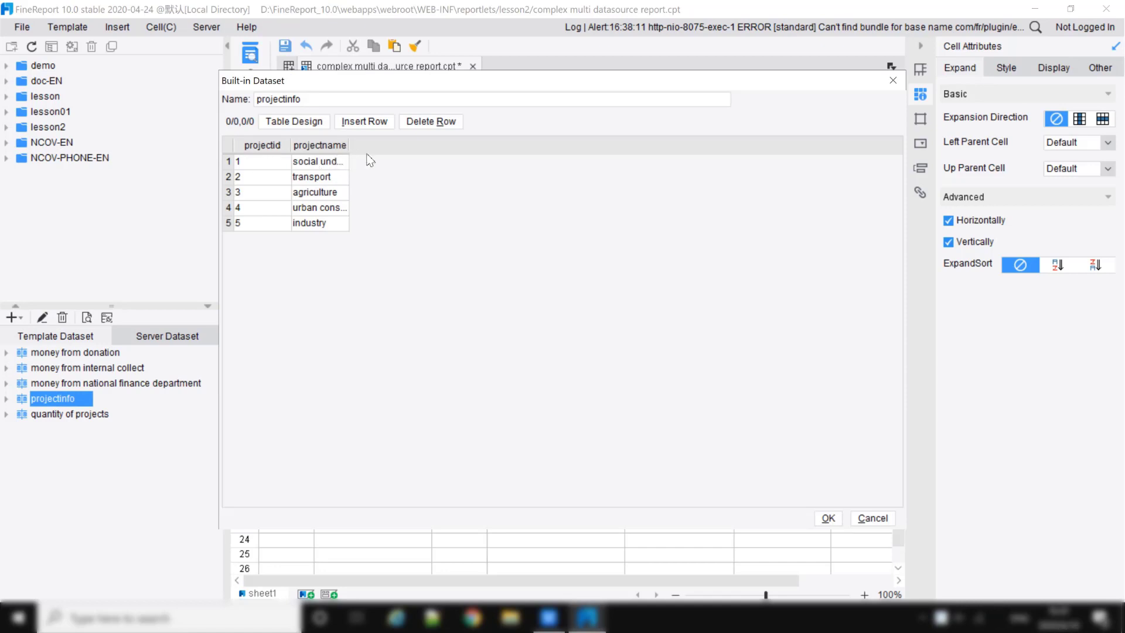
drag(350, 145, 397, 152)
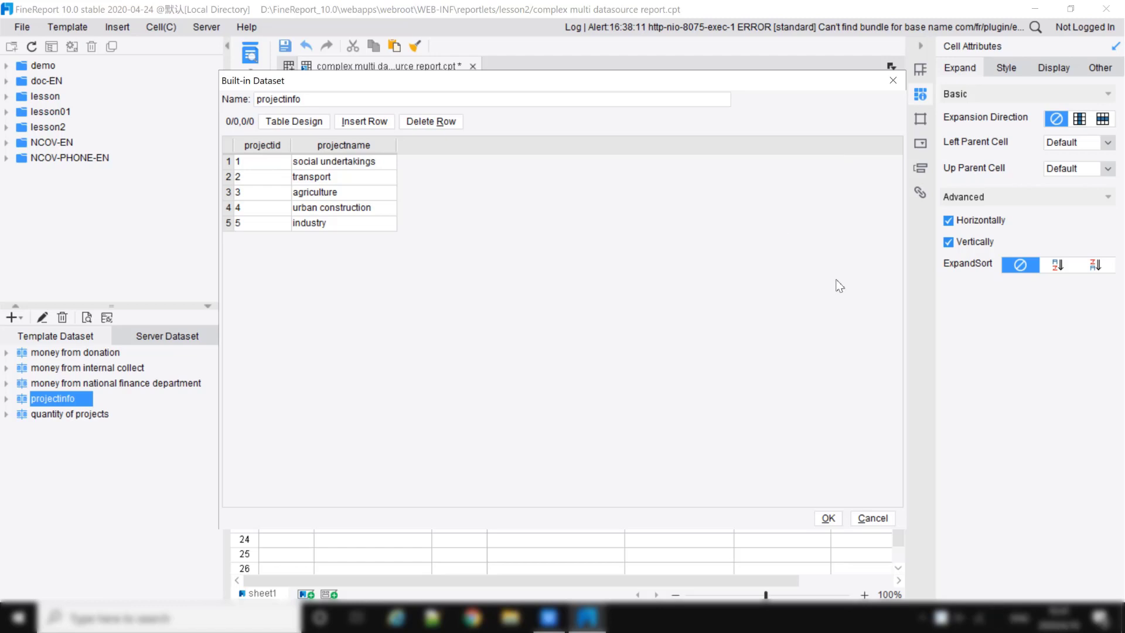
click(835, 521)
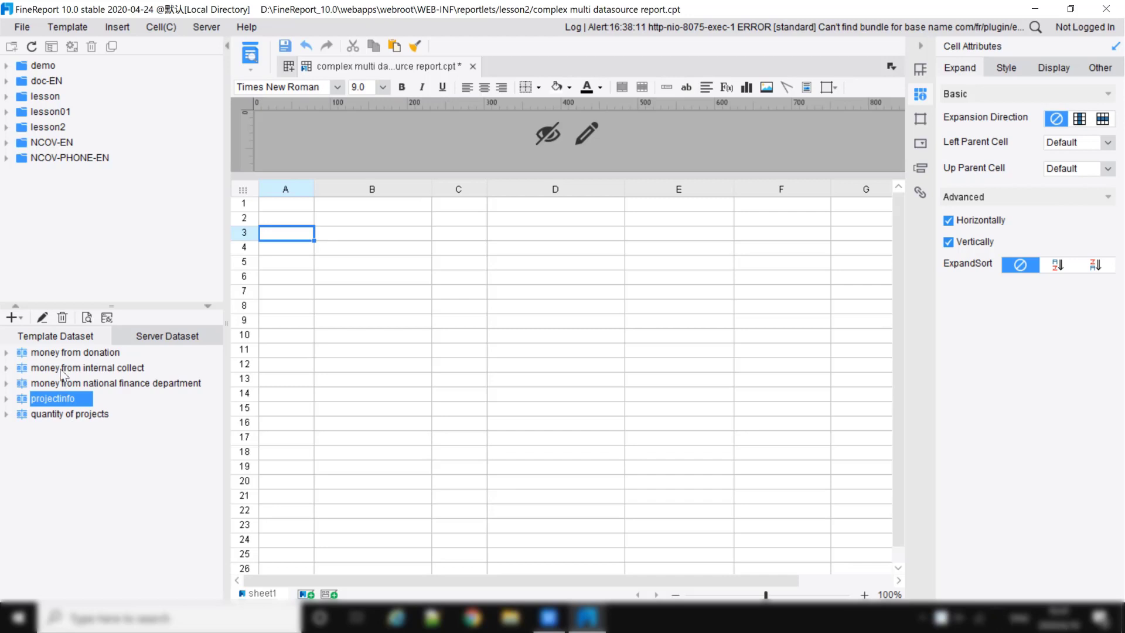
Open the built-in datasets "quantity of projects" and "money from donation" in turn, review their columns and rows, and close them.
click(62, 415)
click(42, 317)
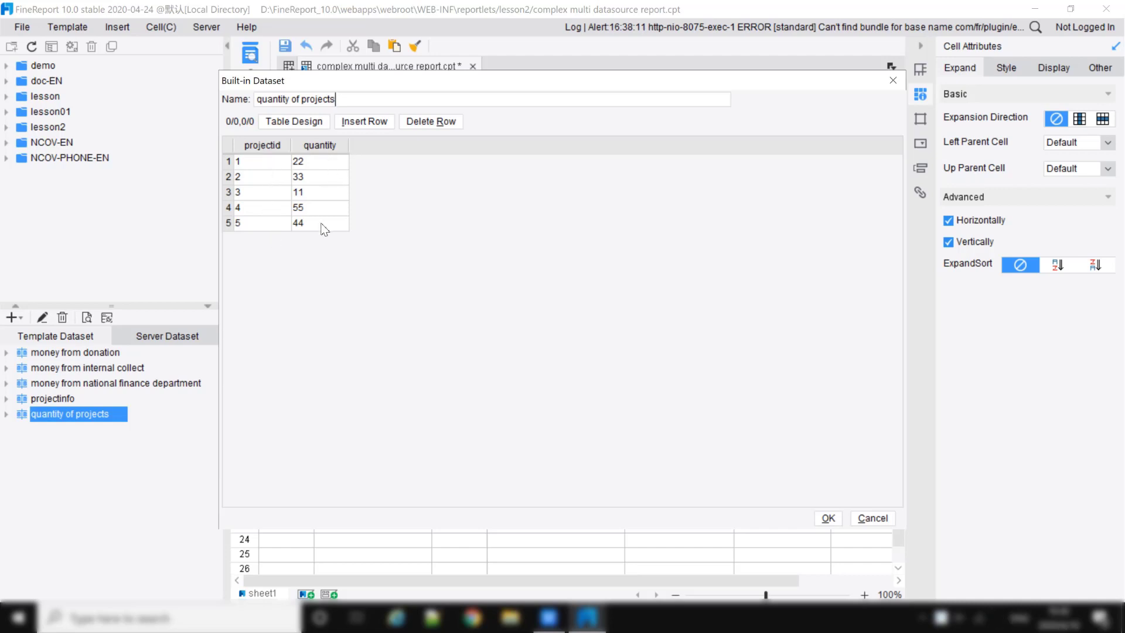
click(827, 518)
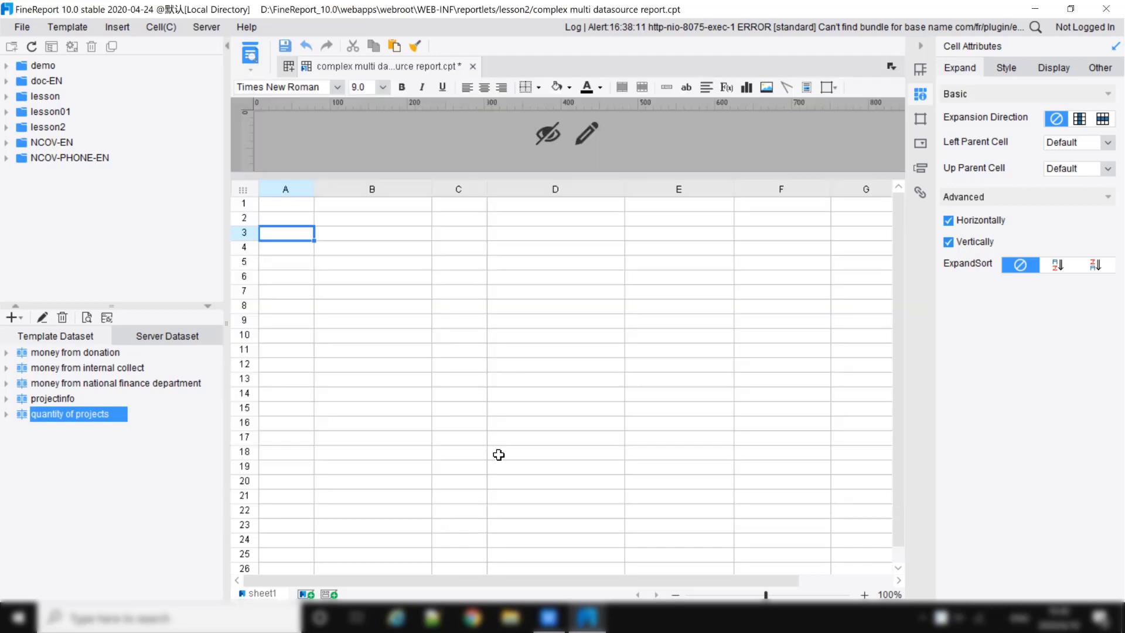
click(86, 354)
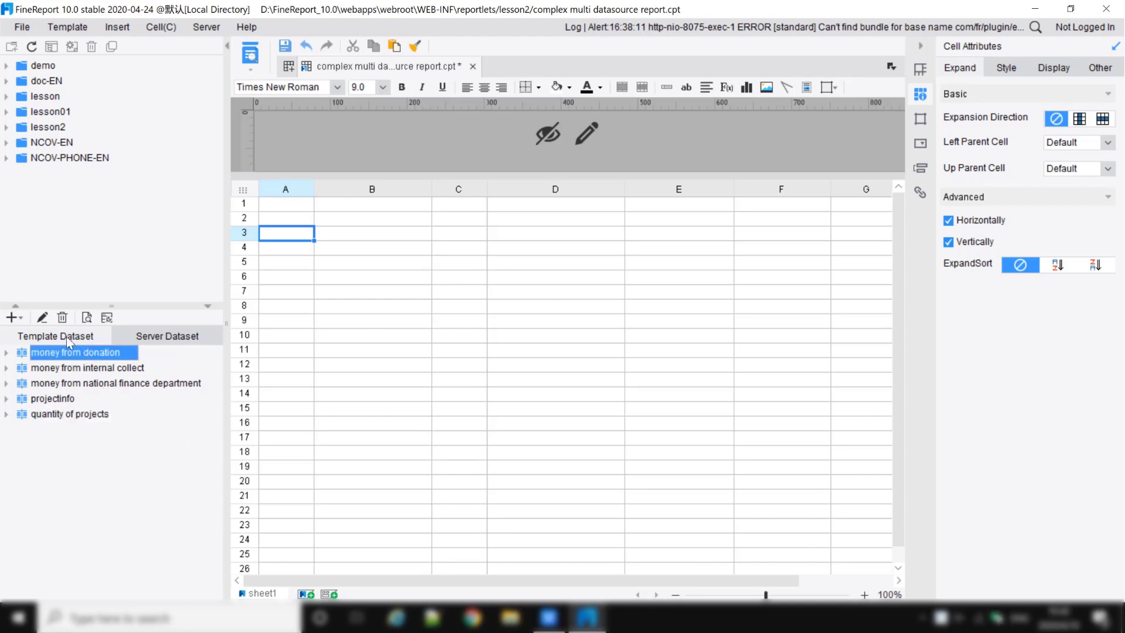
click(42, 318)
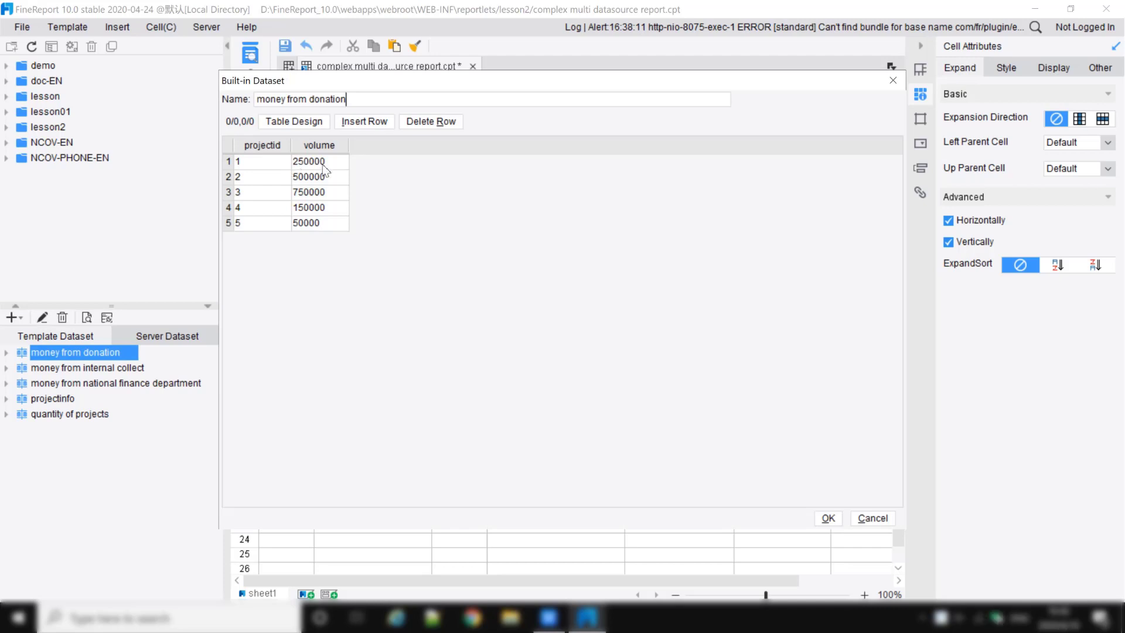
click(824, 520)
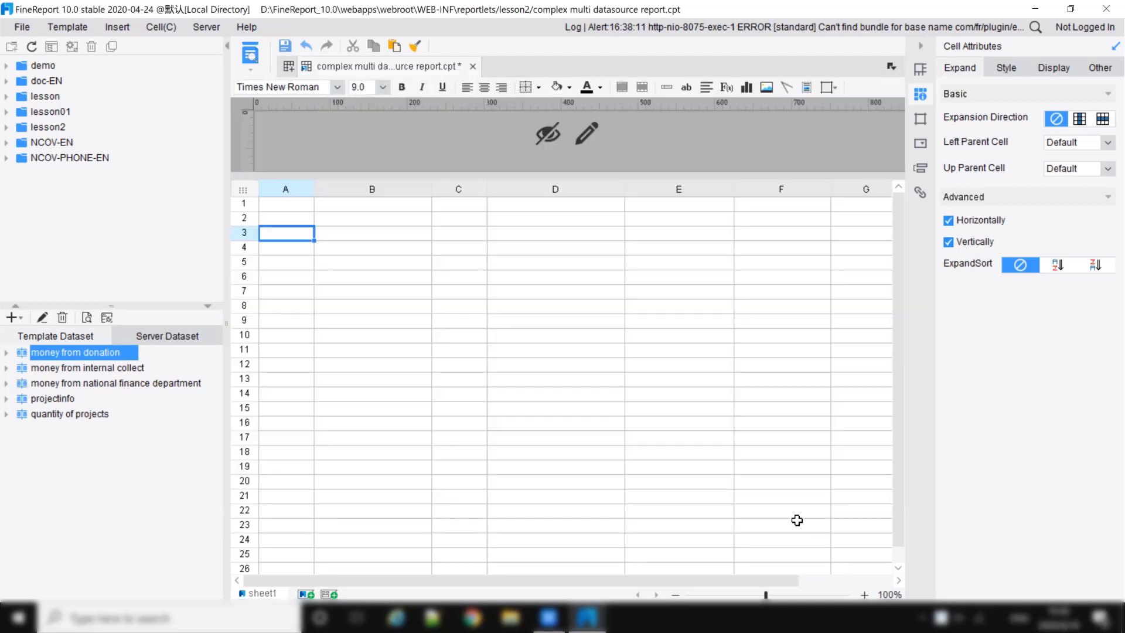
Review the contents of the datasets "money from internal collect" and "money from national finance department", closing each one again.
click(61, 368)
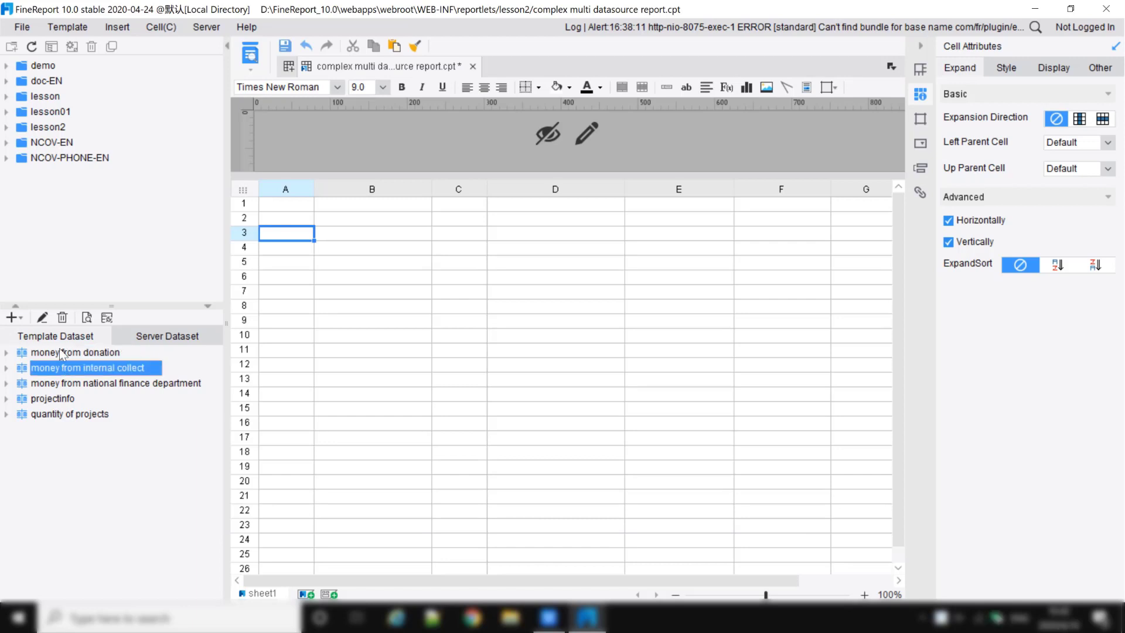
click(45, 316)
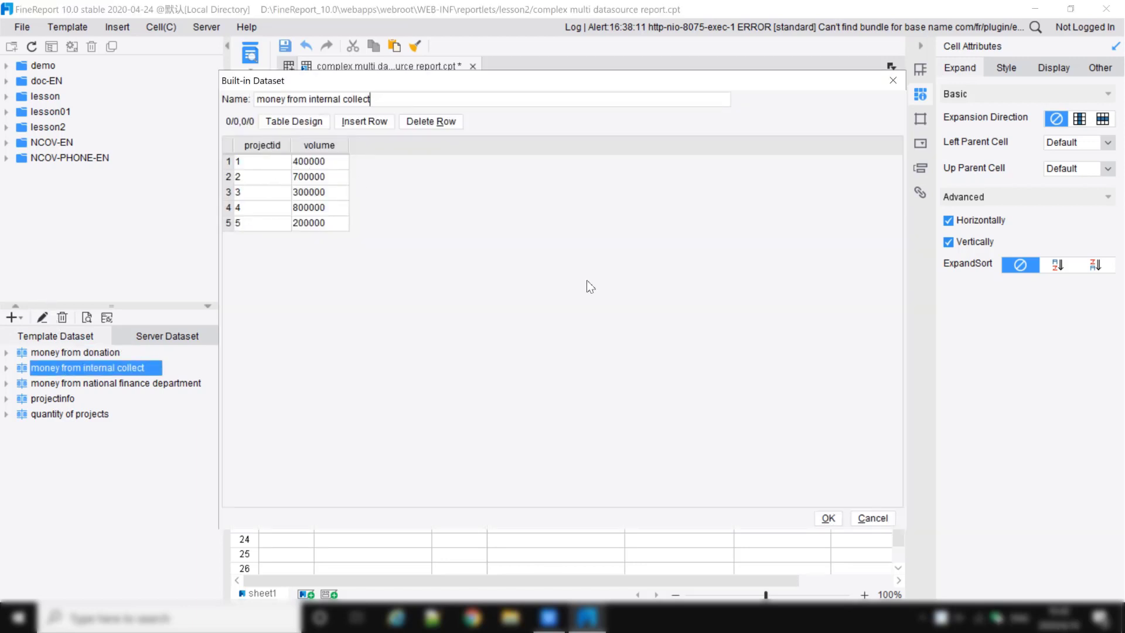
click(829, 518)
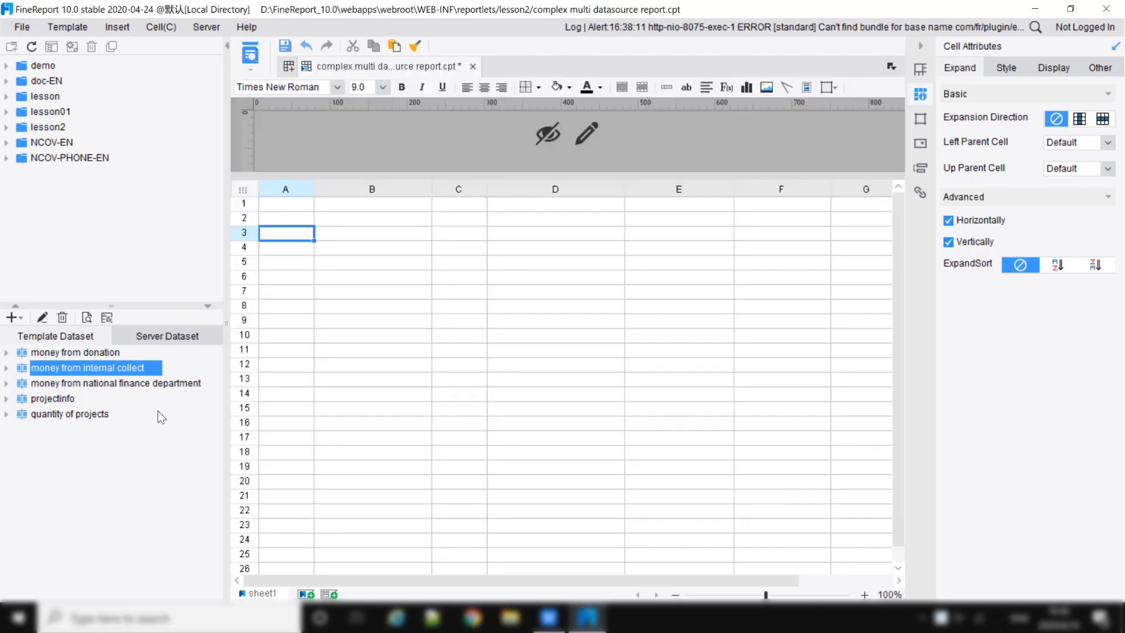
click(118, 382)
click(42, 318)
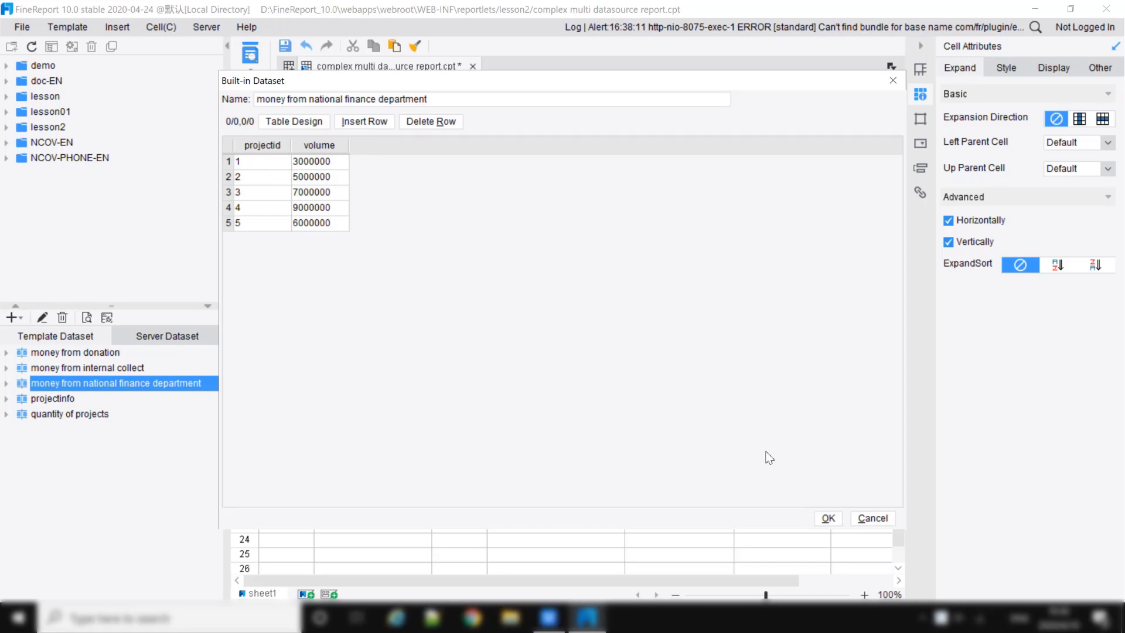
click(827, 518)
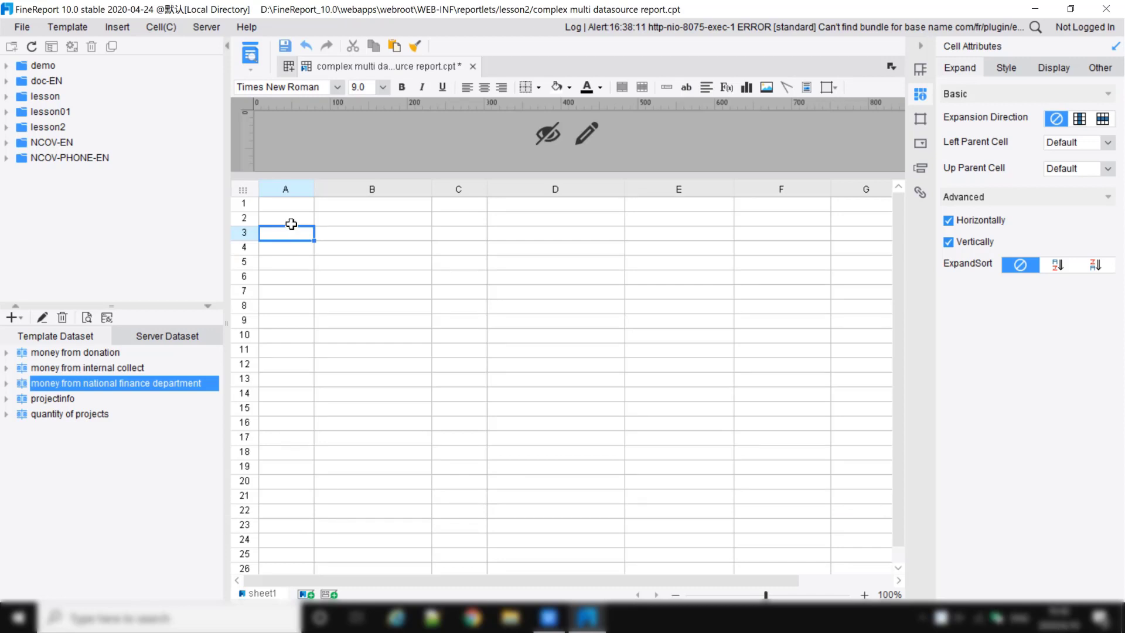
Enter the headers "projectid", "project name", "quantity" and "total money amount of 2020" in cells A2 through D2.
double_click(295, 219)
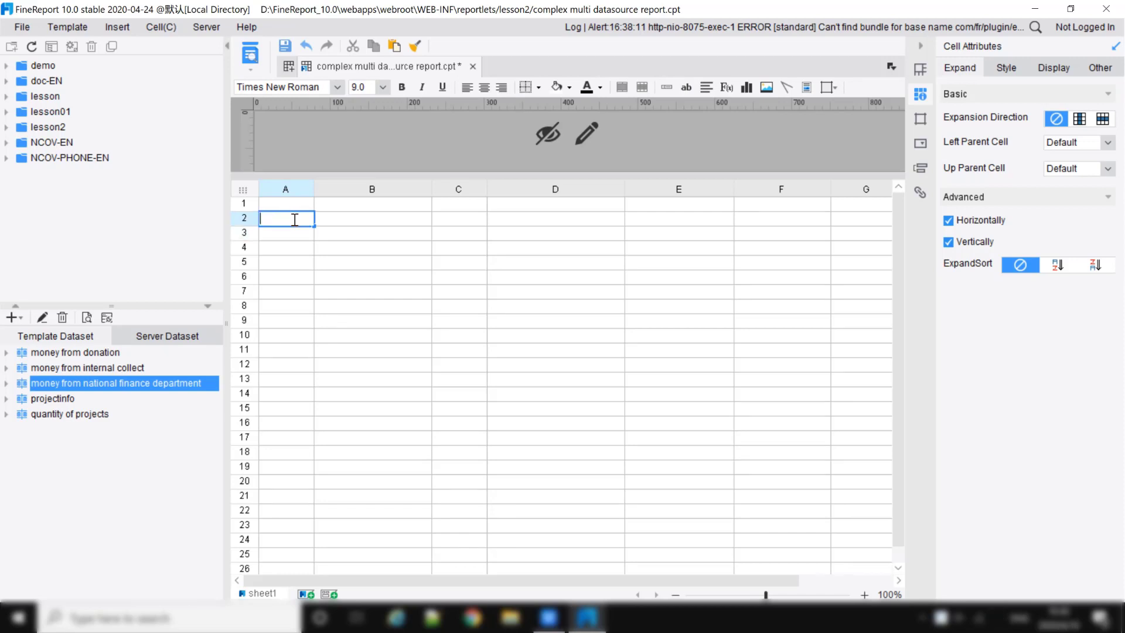
text(projectid)
double_click(373, 221)
text(pro)
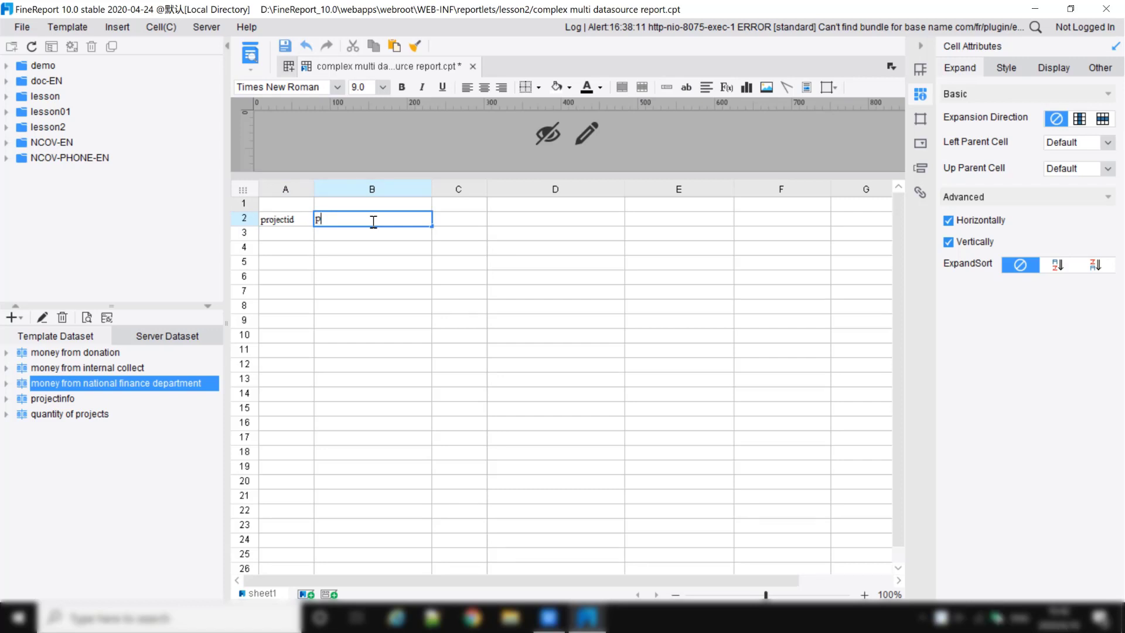
text(ject name)
click(462, 221)
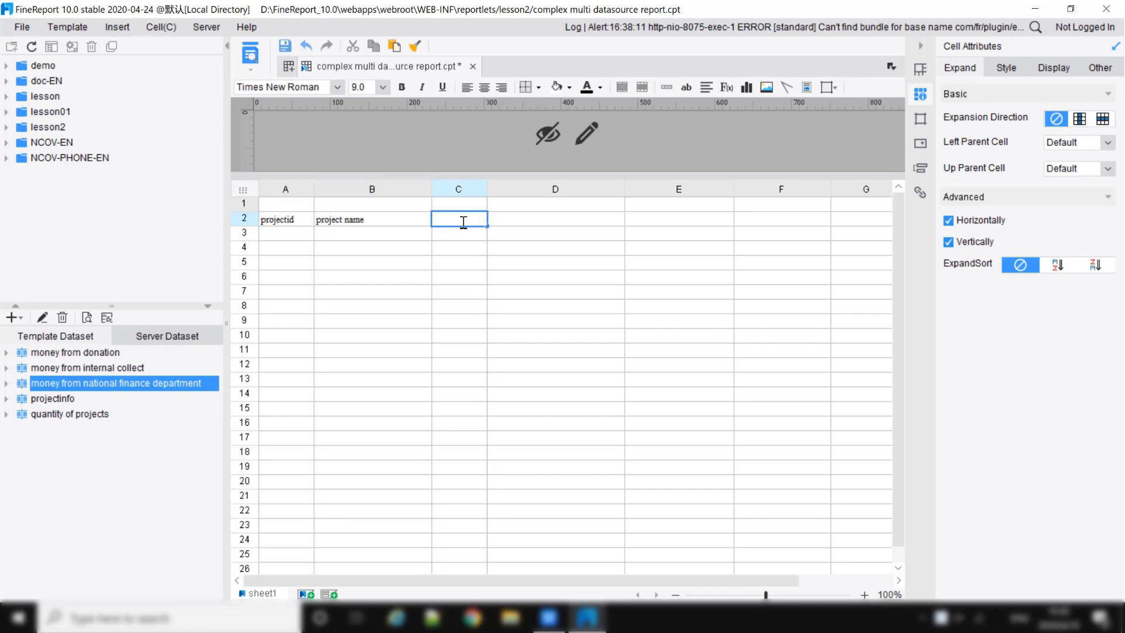
text(quantity)
double_click(523, 221)
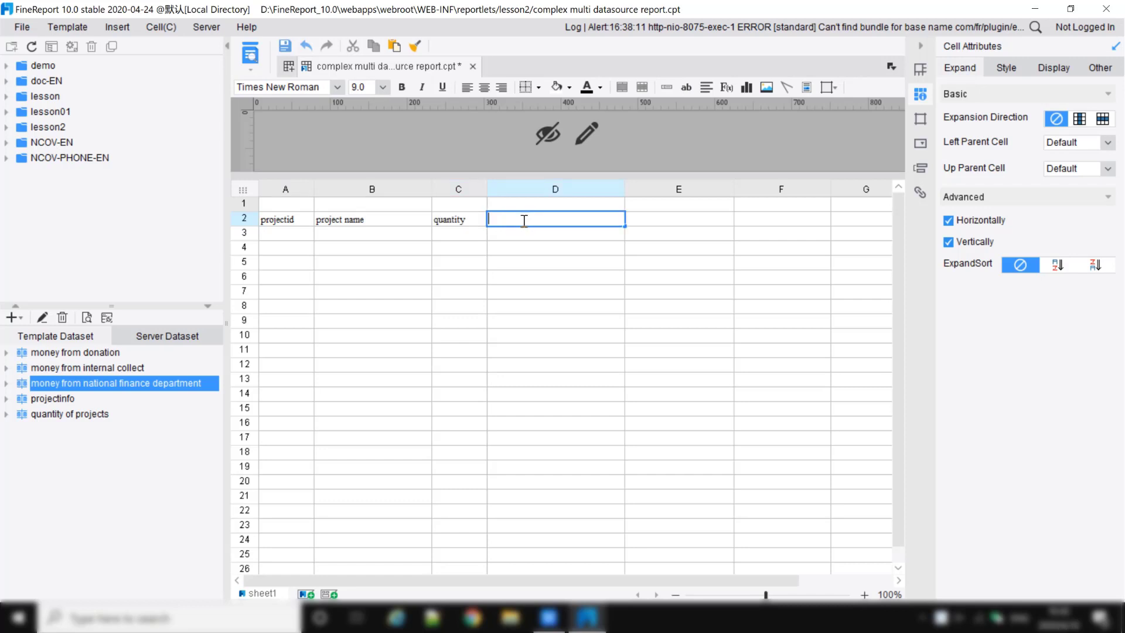
text(total money amount of 2020)
Enter the headers "finance department", "internal fund raising" and "donation" in cells E2 through G2.
click(666, 223)
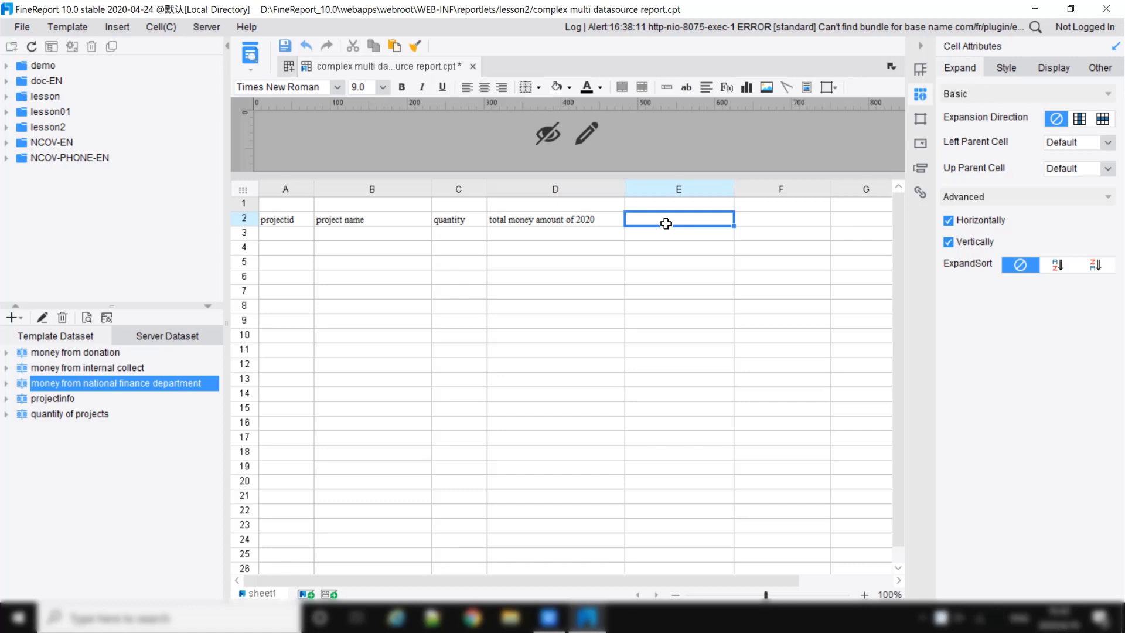
double_click(666, 224)
text(finance)
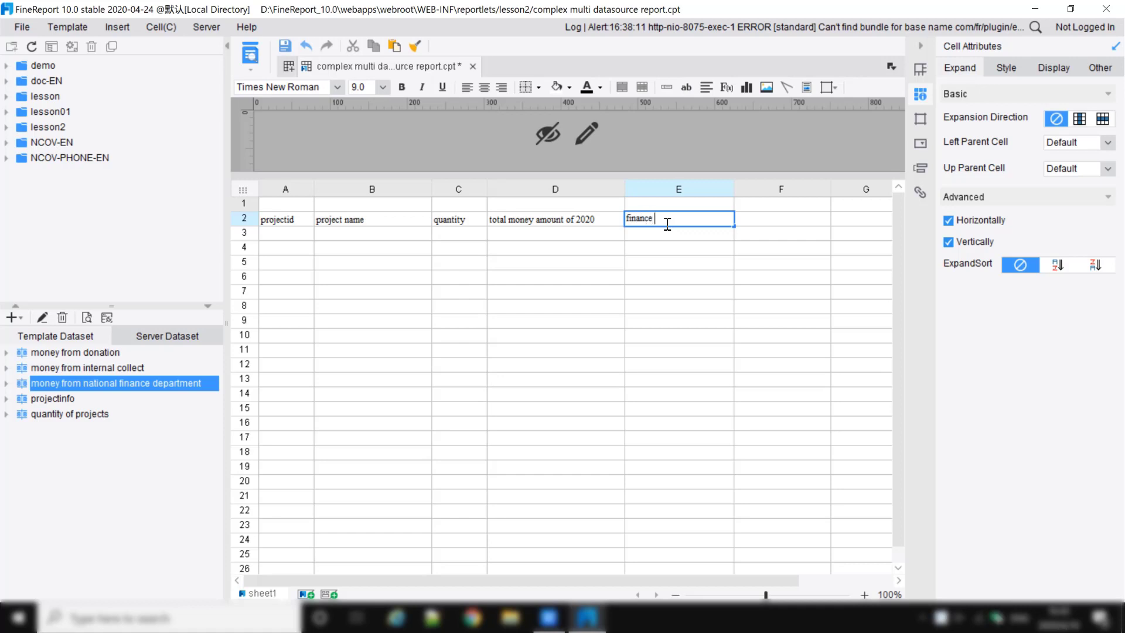
text( department)
click(798, 222)
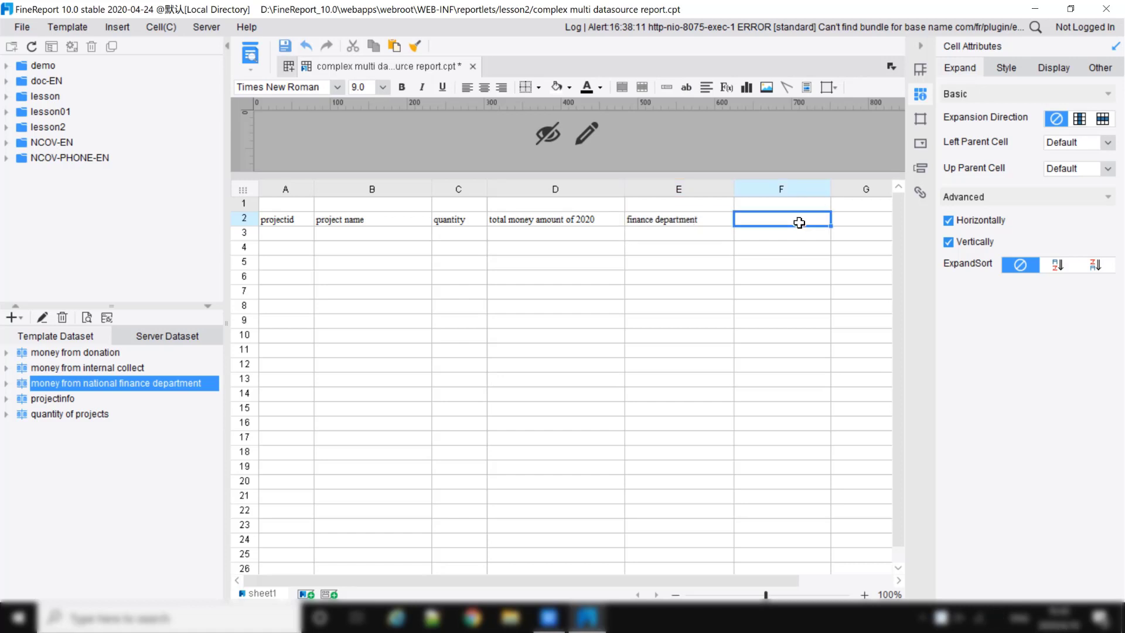
double_click(799, 222)
text(internal fun)
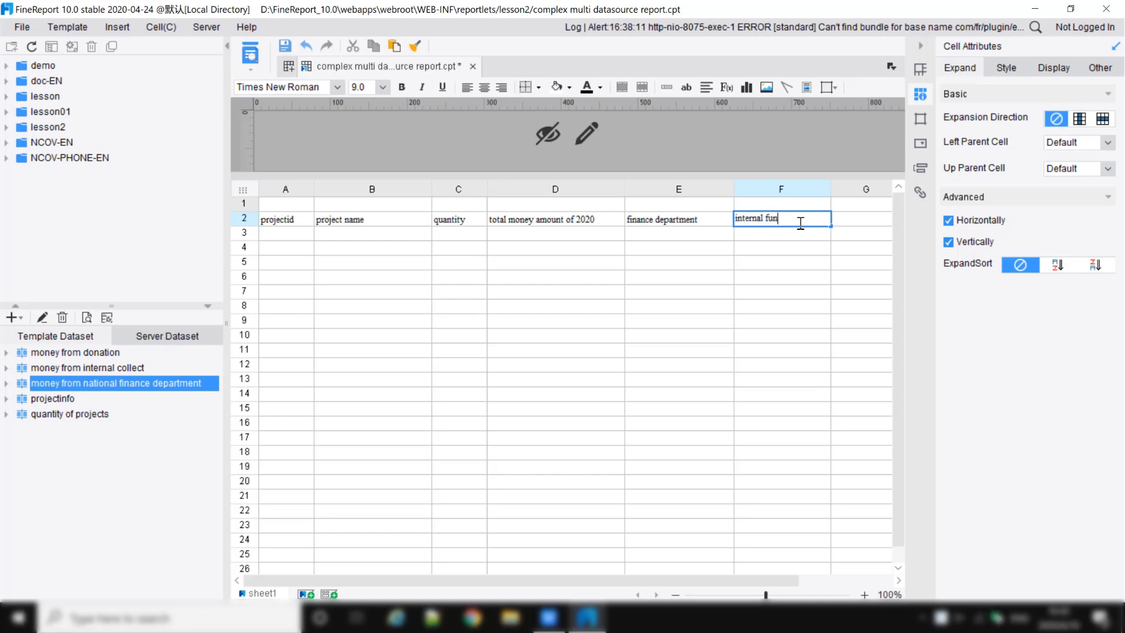
text(d raising)
double_click(850, 220)
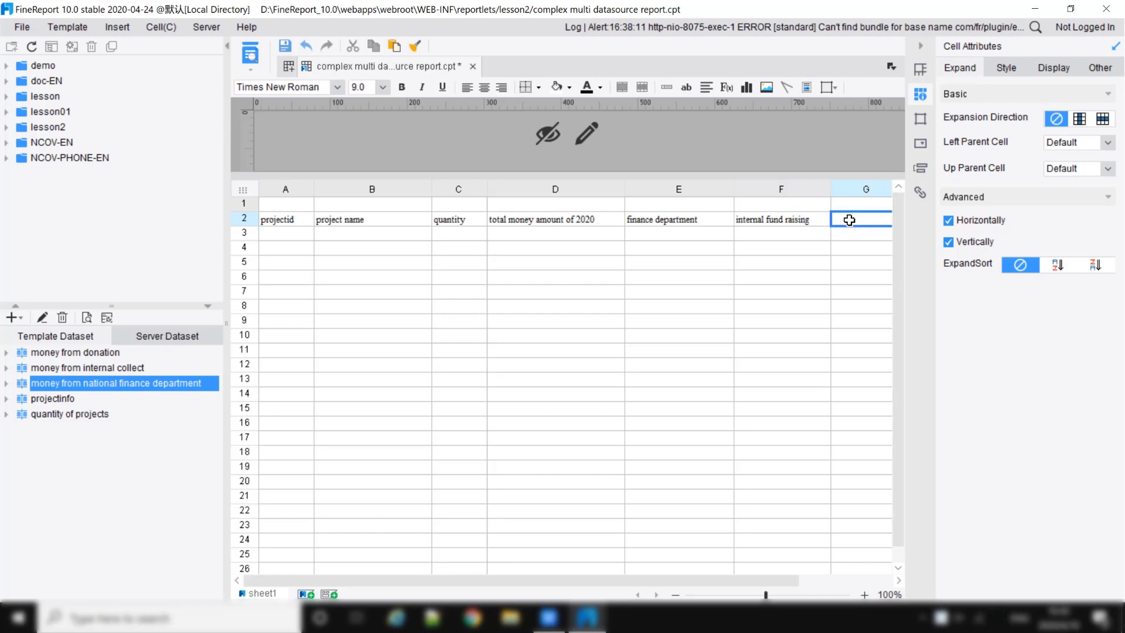
text(donation)
Increase the height of row 1 and merge its cells across the header columns, starting from A1.
click(301, 222)
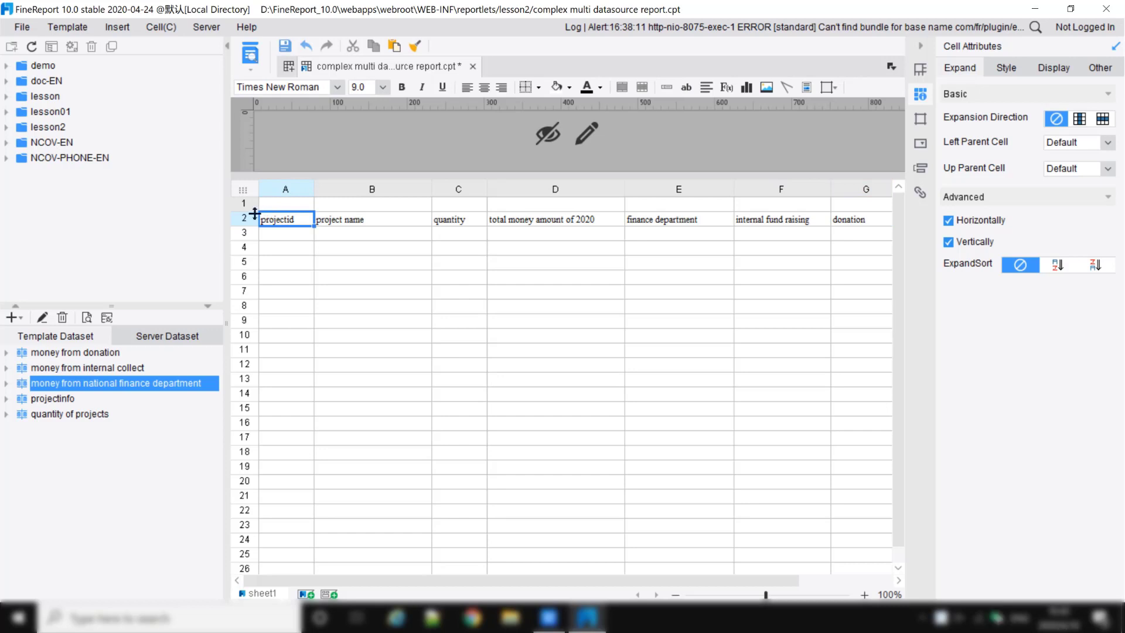
drag(252, 211, 889, 207)
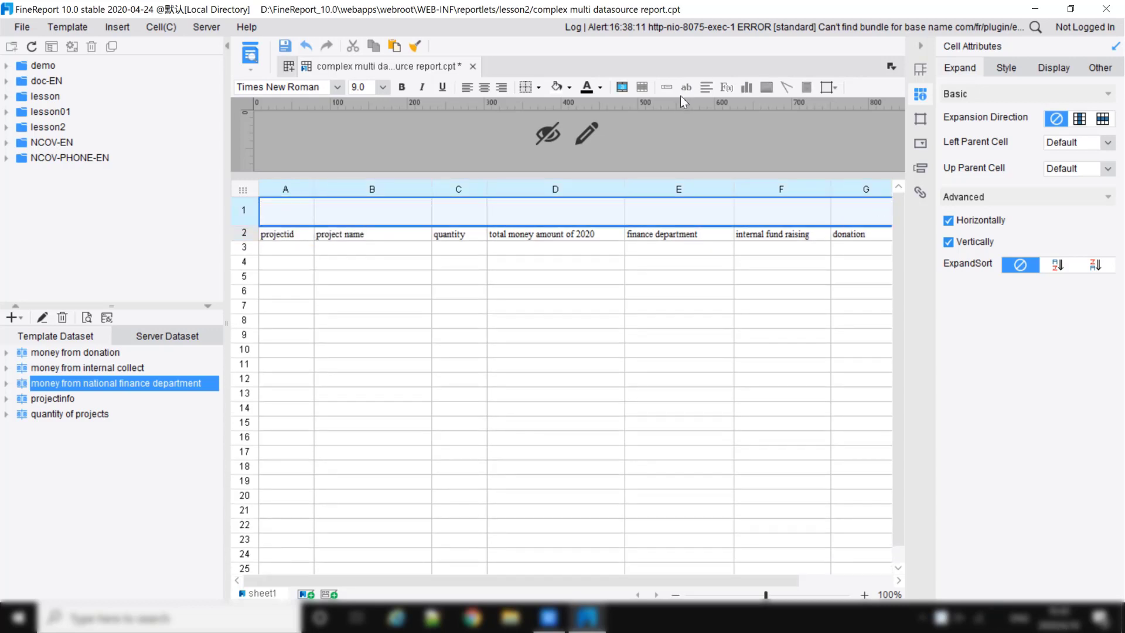
click(666, 87)
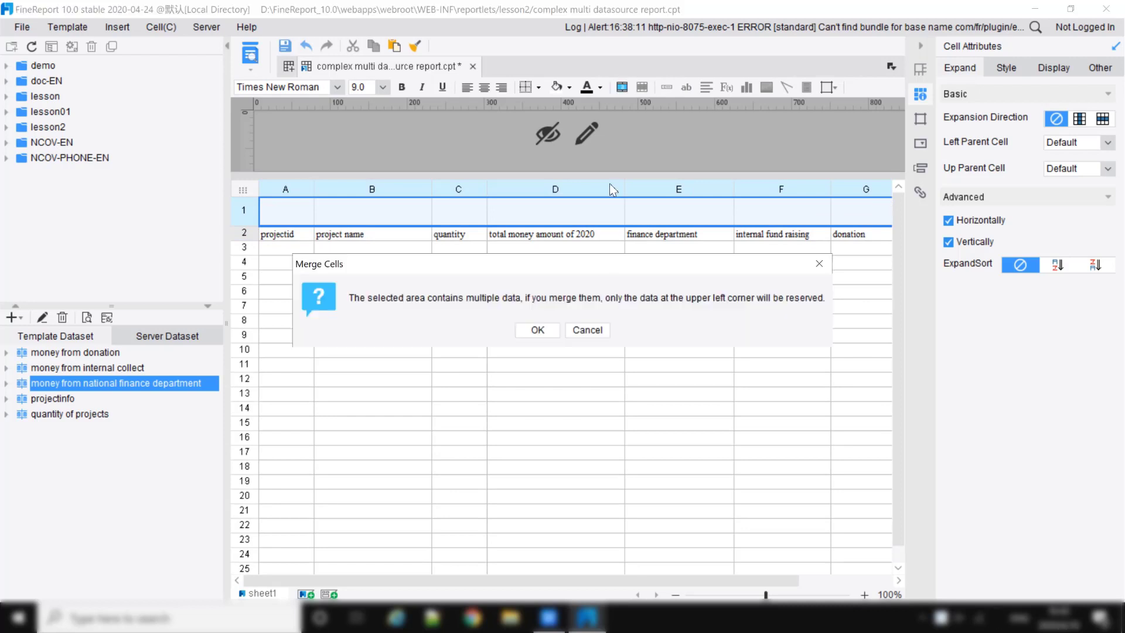
click(539, 330)
Enter the report title "2020 Fund Raising Plan" in the merged cell of row 1.
double_click(492, 208)
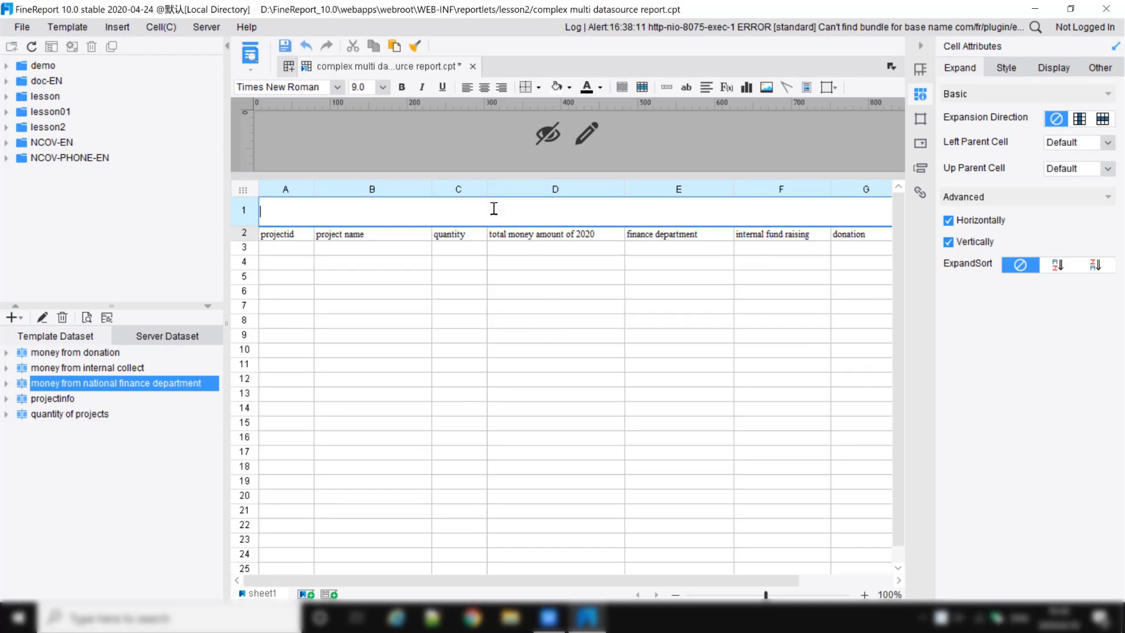
text(2020 Fund Raisin)
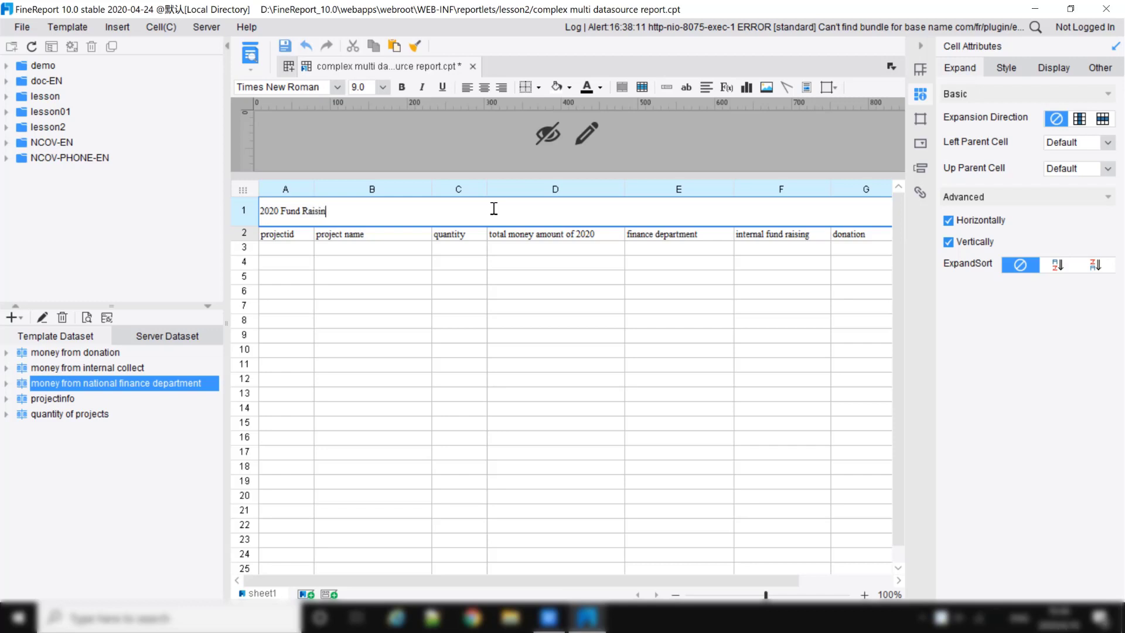
text(g Plan)
Insert the projectid and projectname fields of the projectinfo dataset into cells A3 and B3.
click(281, 248)
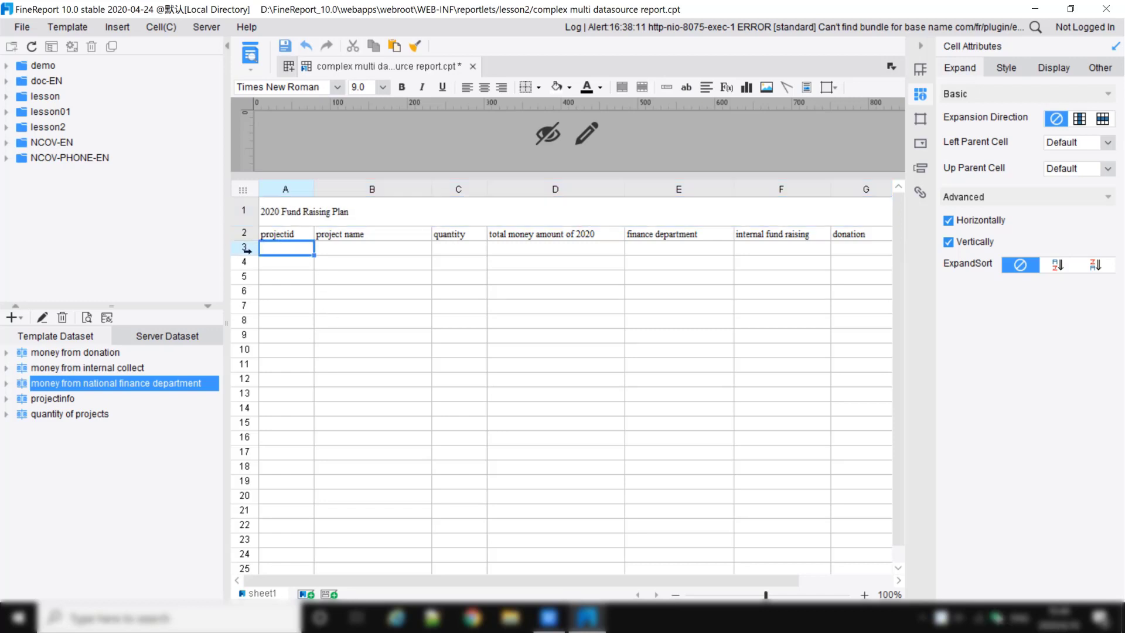
click(7, 399)
click(54, 416)
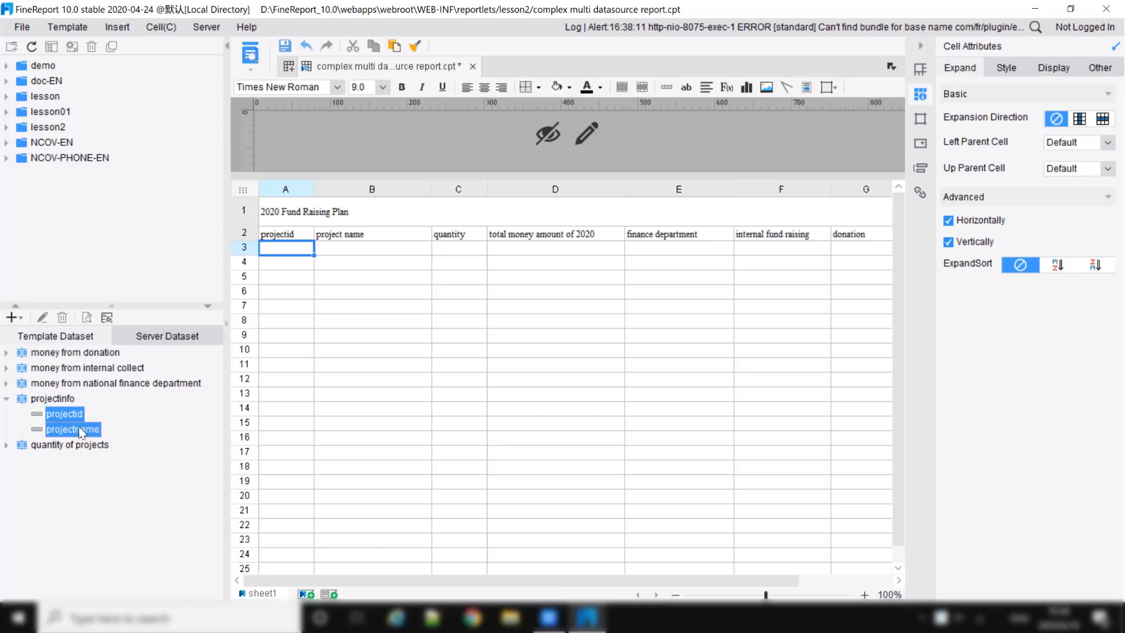
drag(62, 414, 289, 247)
click(345, 258)
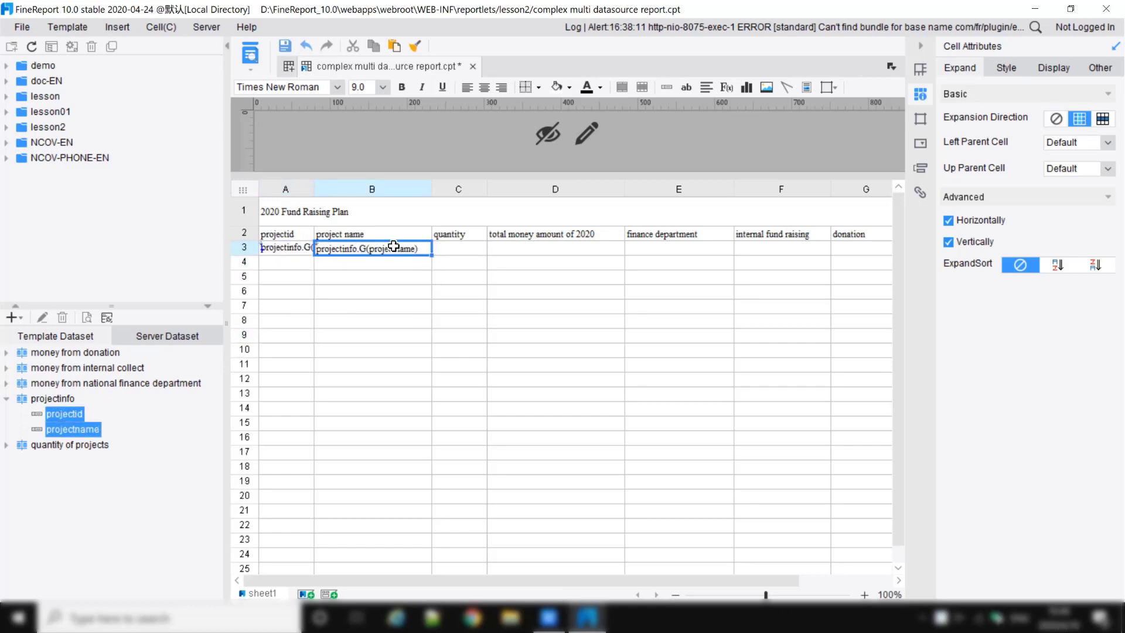
Insert the quantity field of the "quantity of projects" dataset into cell C3.
click(453, 248)
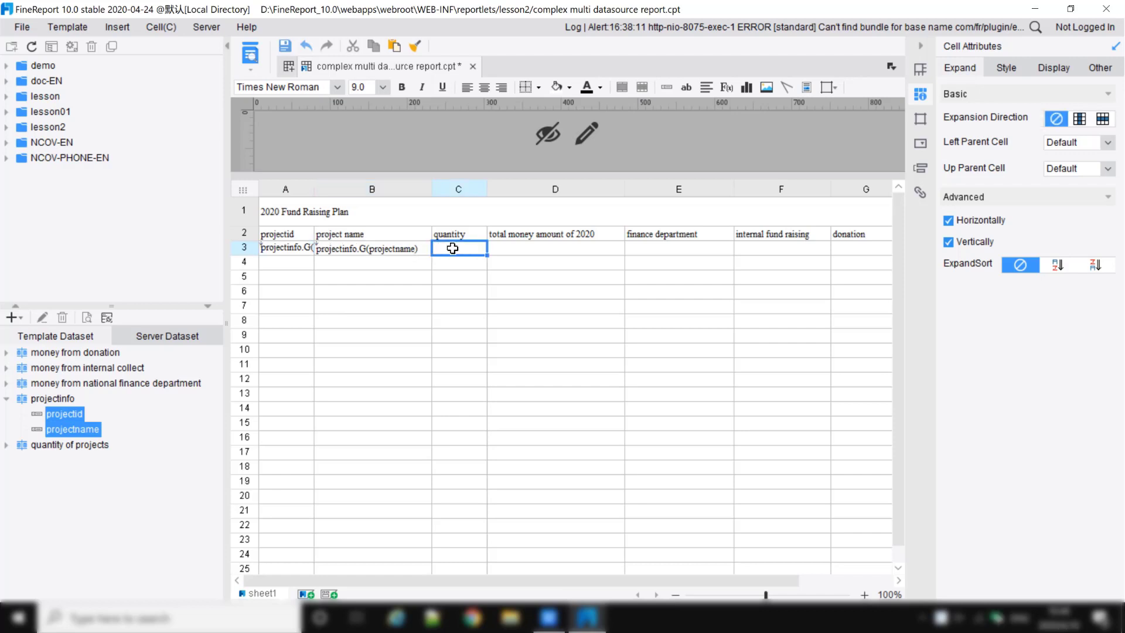
click(8, 446)
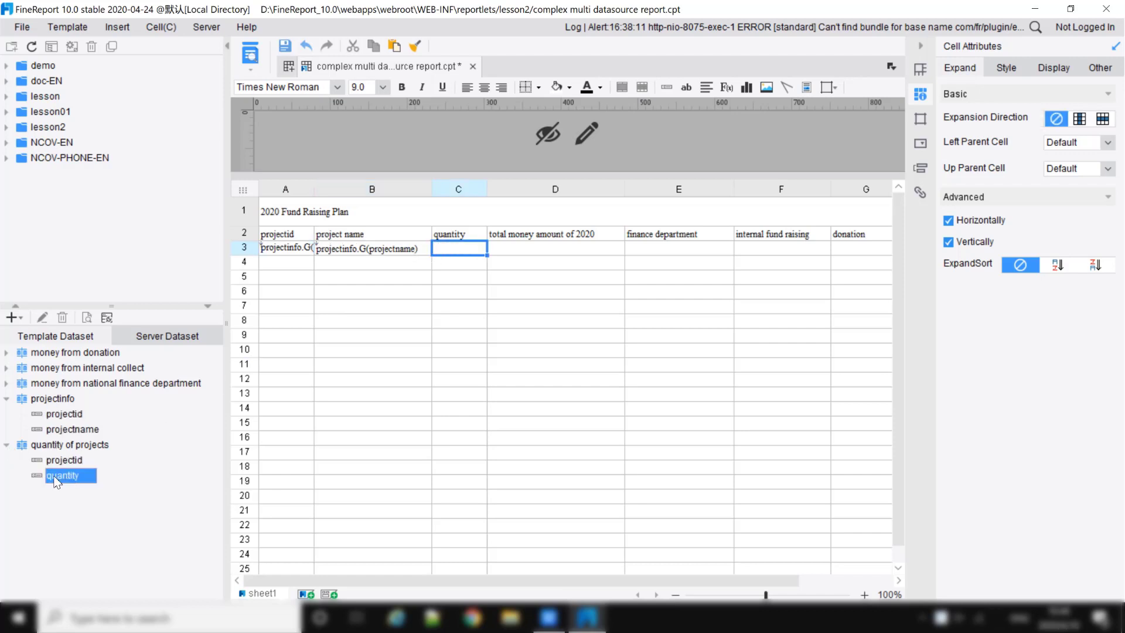
drag(191, 434, 459, 249)
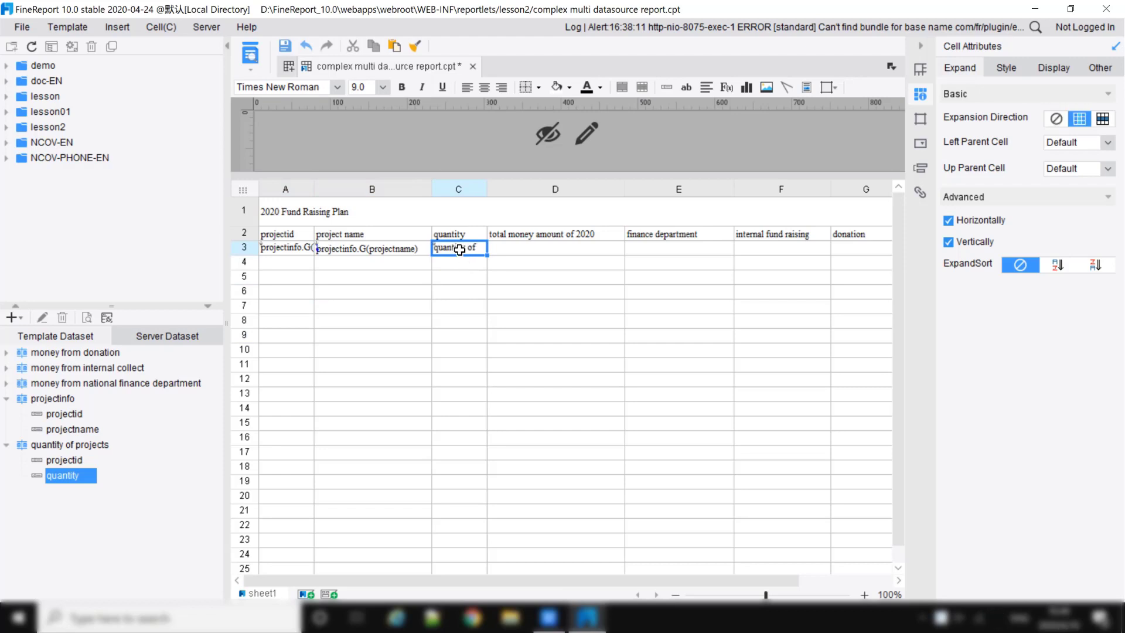
Add a filter condition to the quantity data column in C3 so that projectid is equal to cell A3.
double_click(460, 250)
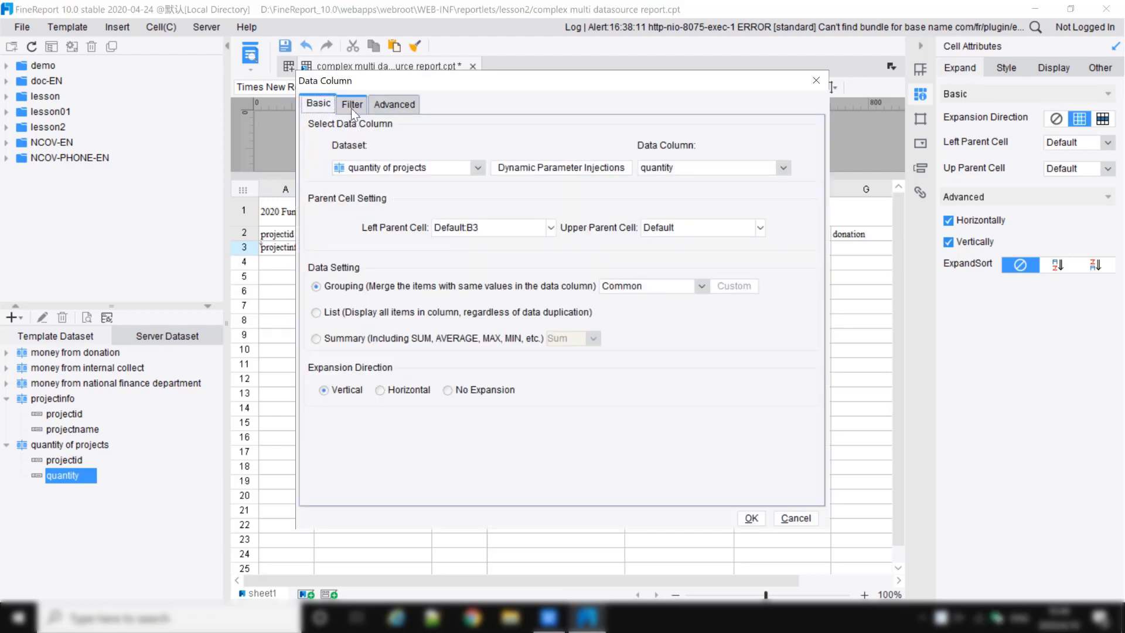
click(352, 104)
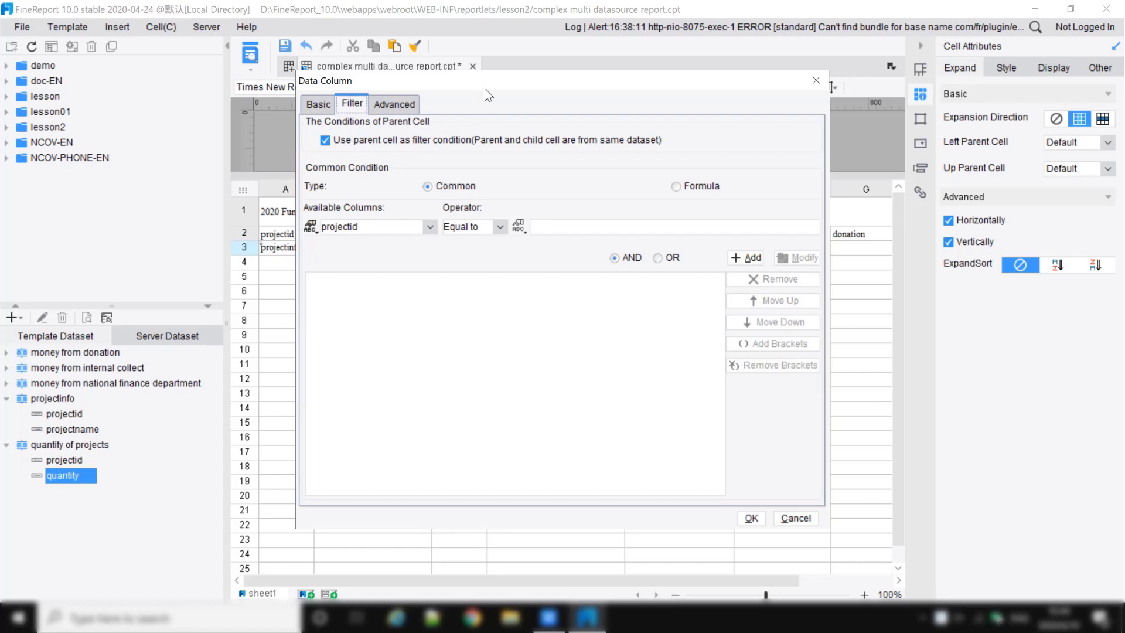
drag(491, 86, 662, 85)
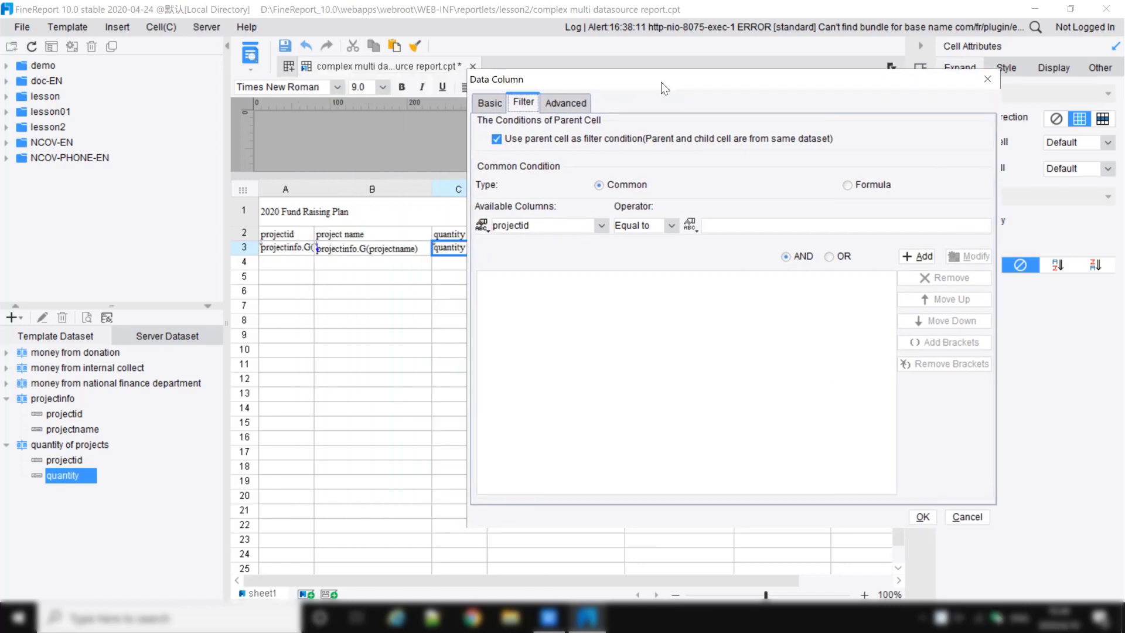
click(689, 226)
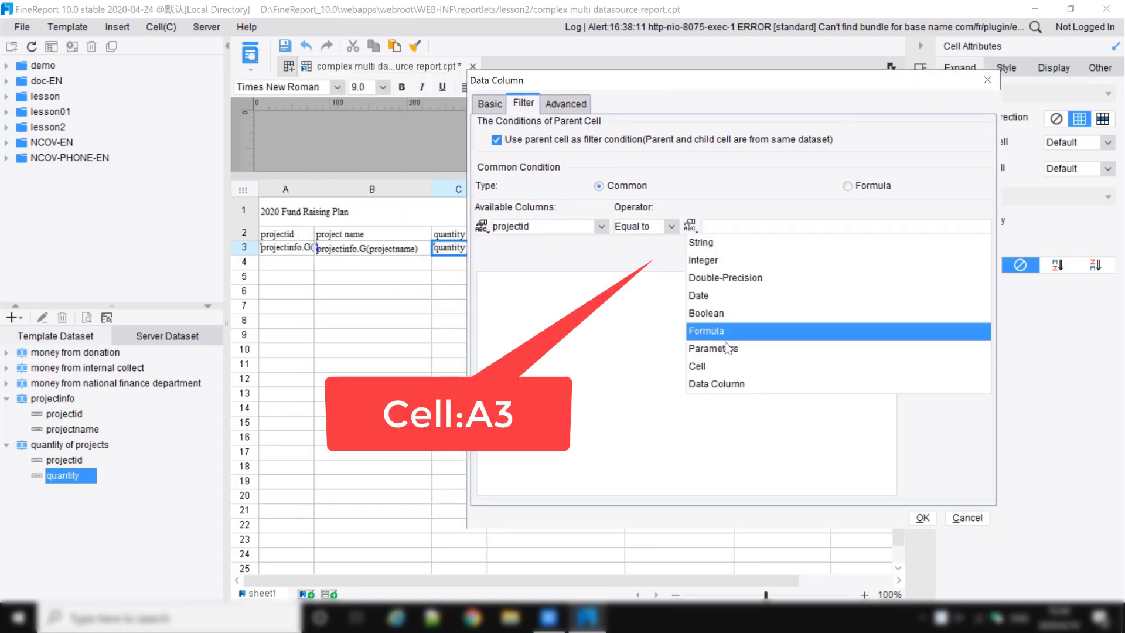
click(729, 366)
click(851, 226)
text(1)
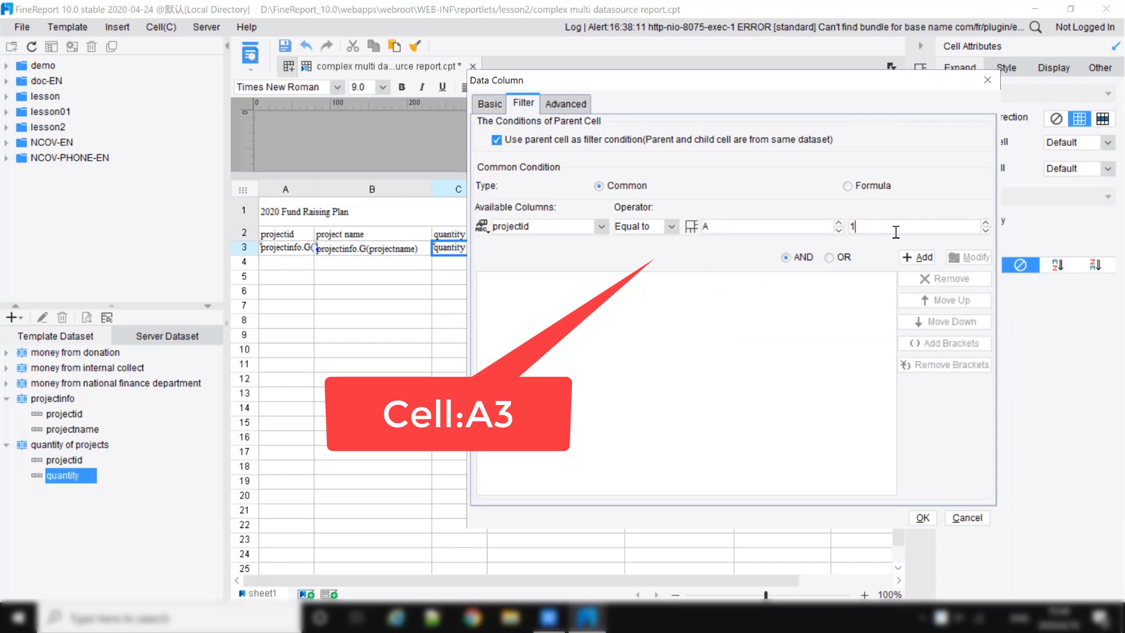
key(BackSpace)
click(921, 259)
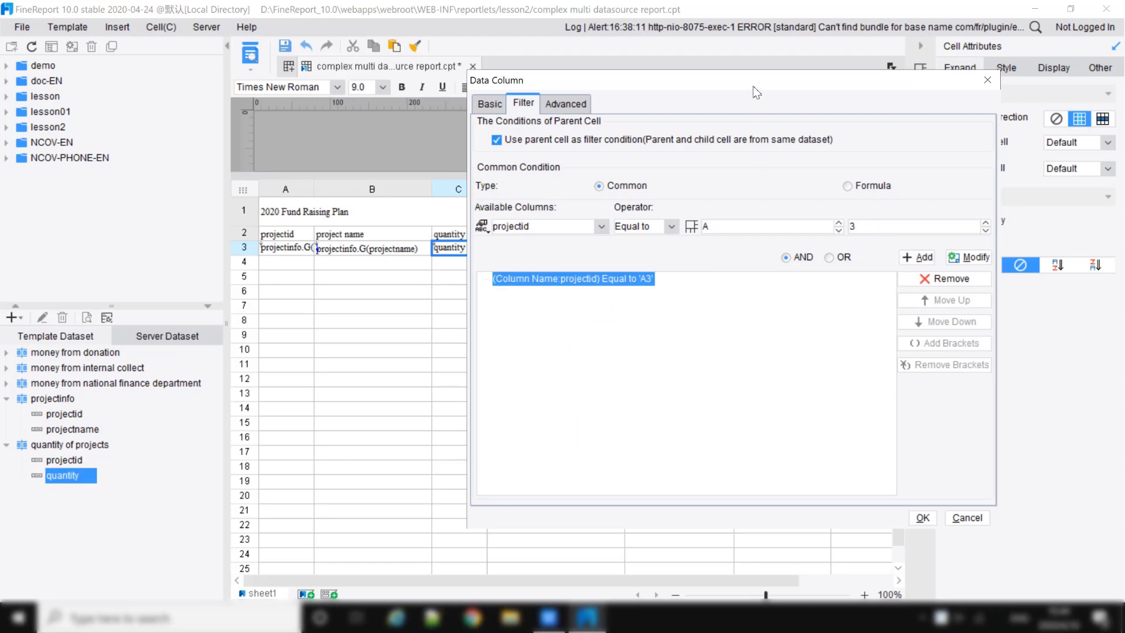
drag(756, 92, 482, 97)
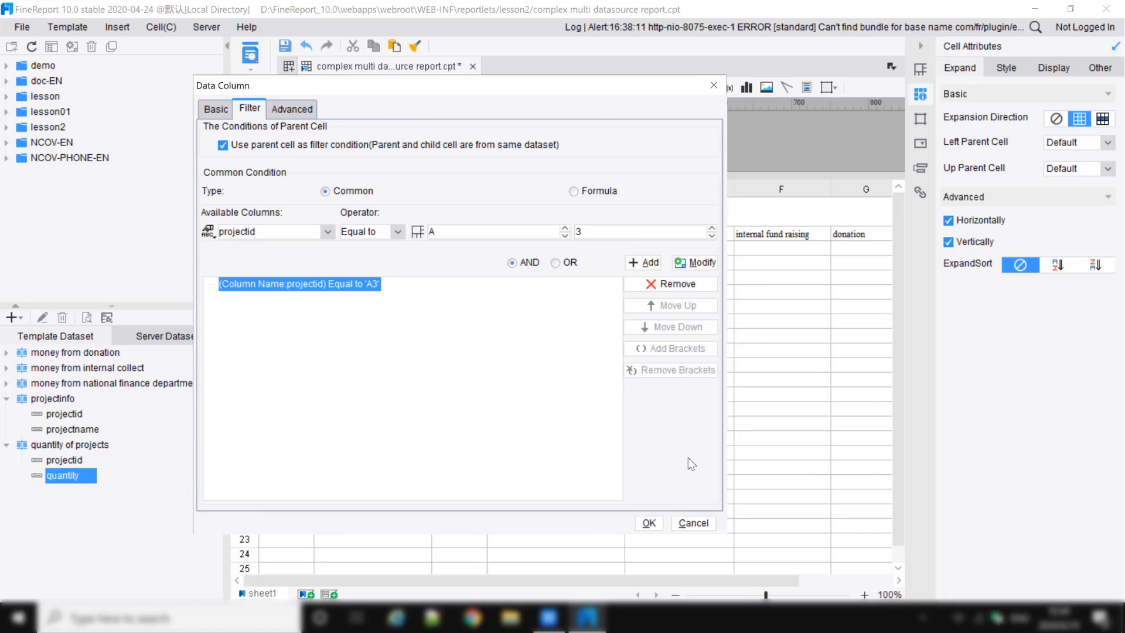
click(650, 522)
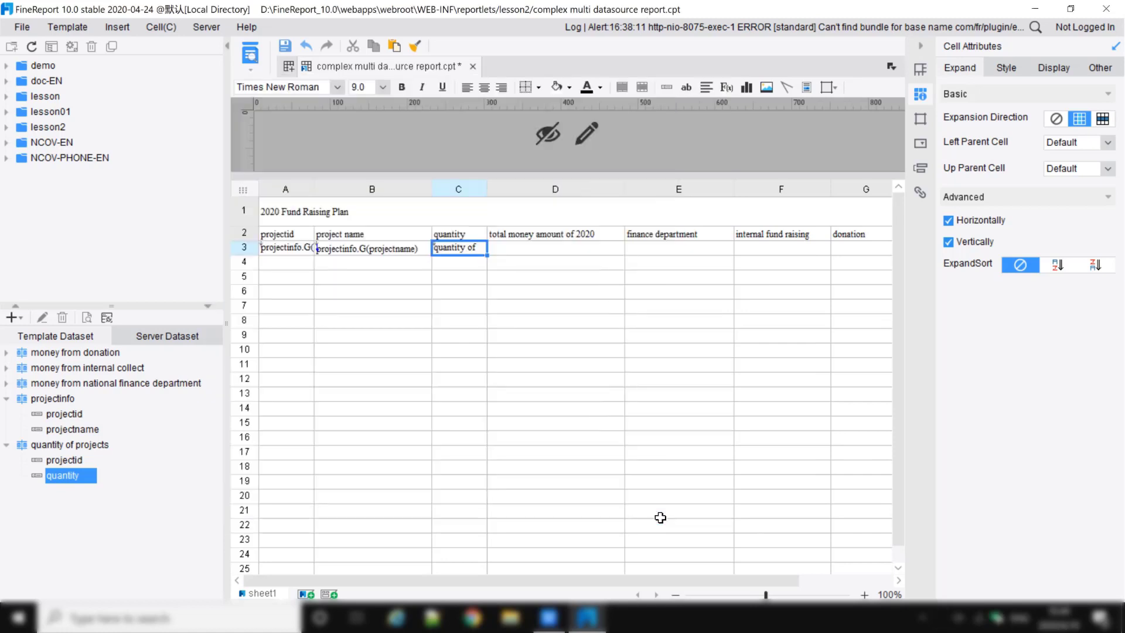
Insert the volume field of the "money from national finance department" dataset into cell E3.
click(549, 249)
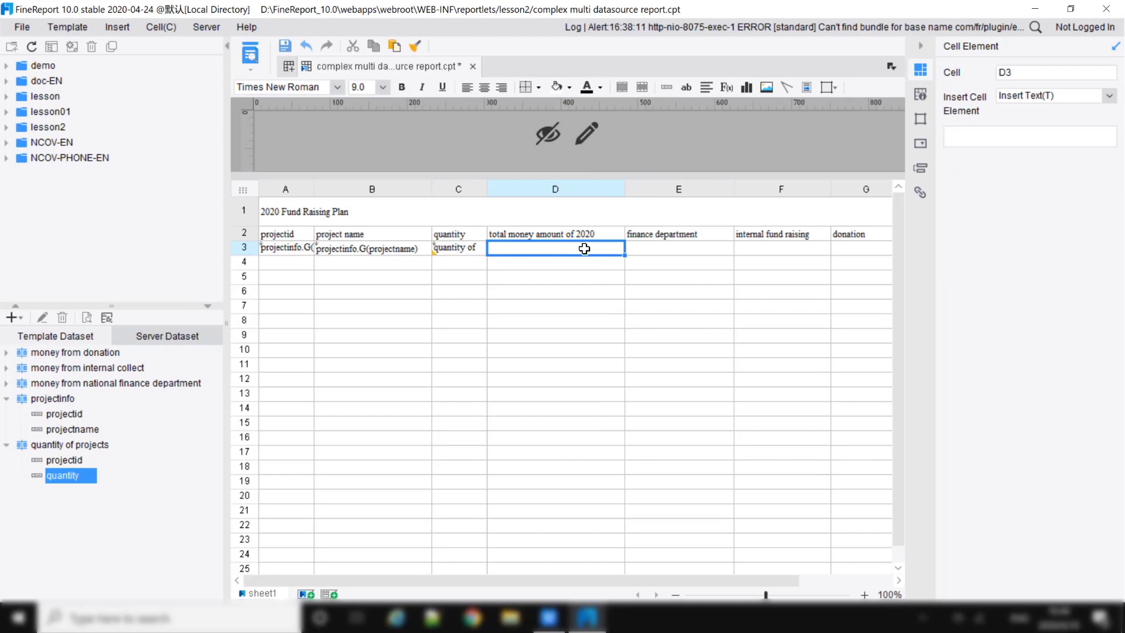
click(662, 249)
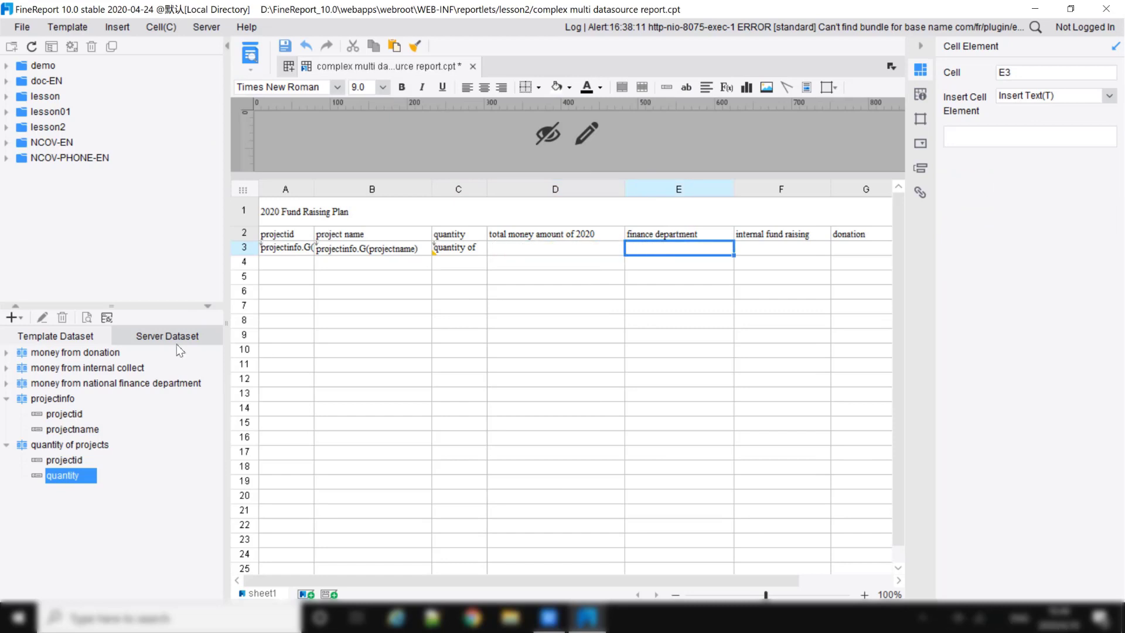
click(8, 384)
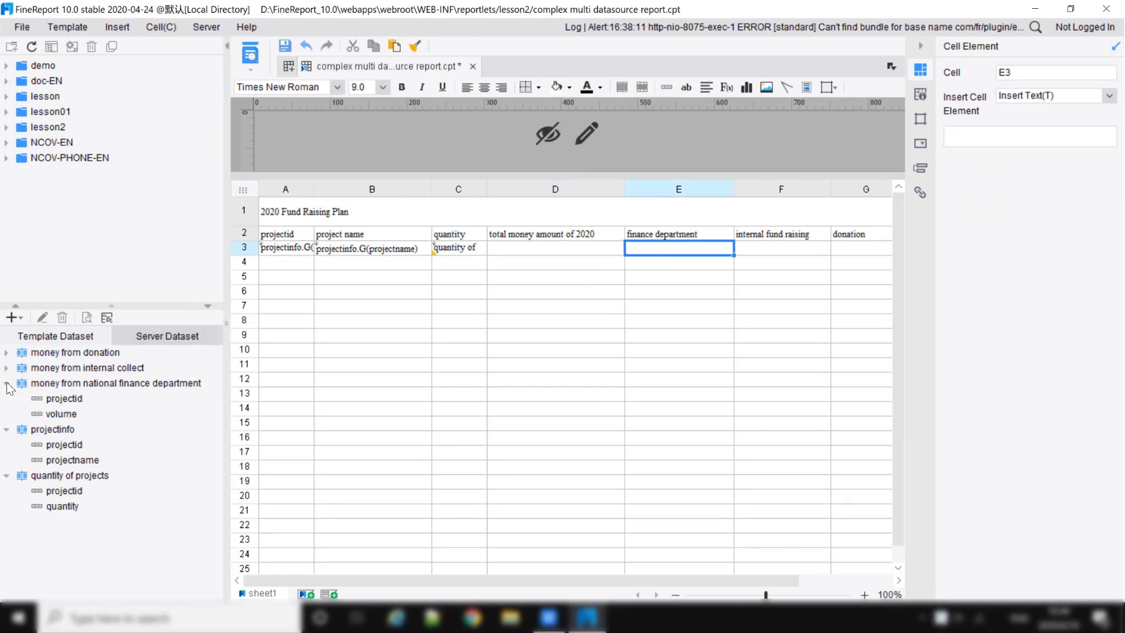
click(61, 413)
click(372, 350)
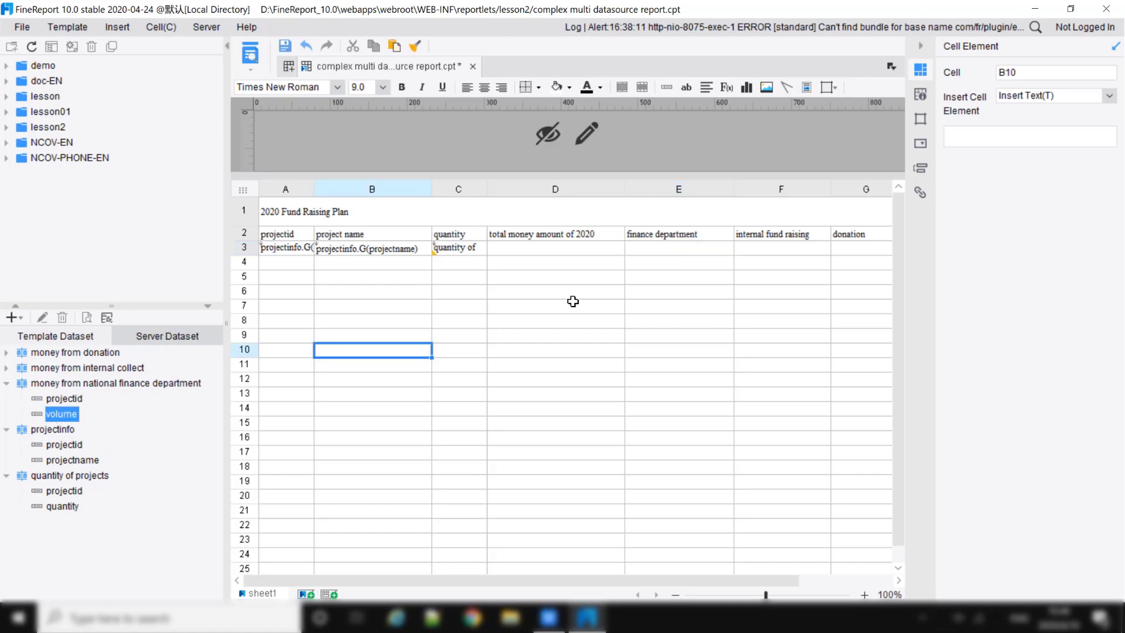
drag(572, 302, 707, 250)
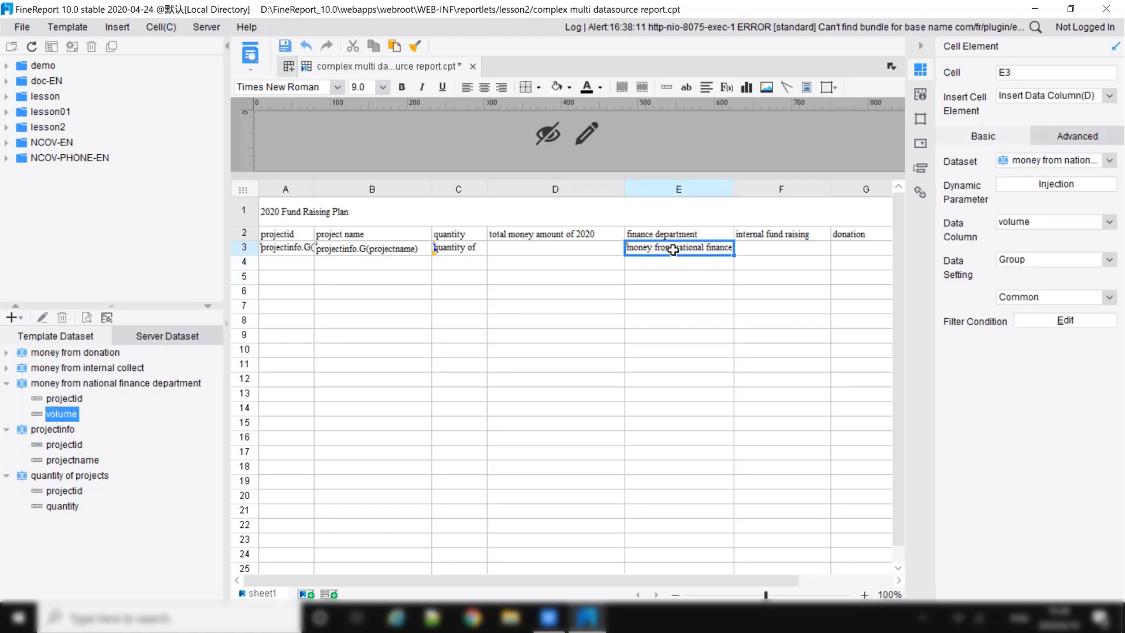
Filter the finance department data column in E3 with the condition projectid equal to cell A3.
double_click(672, 250)
click(353, 104)
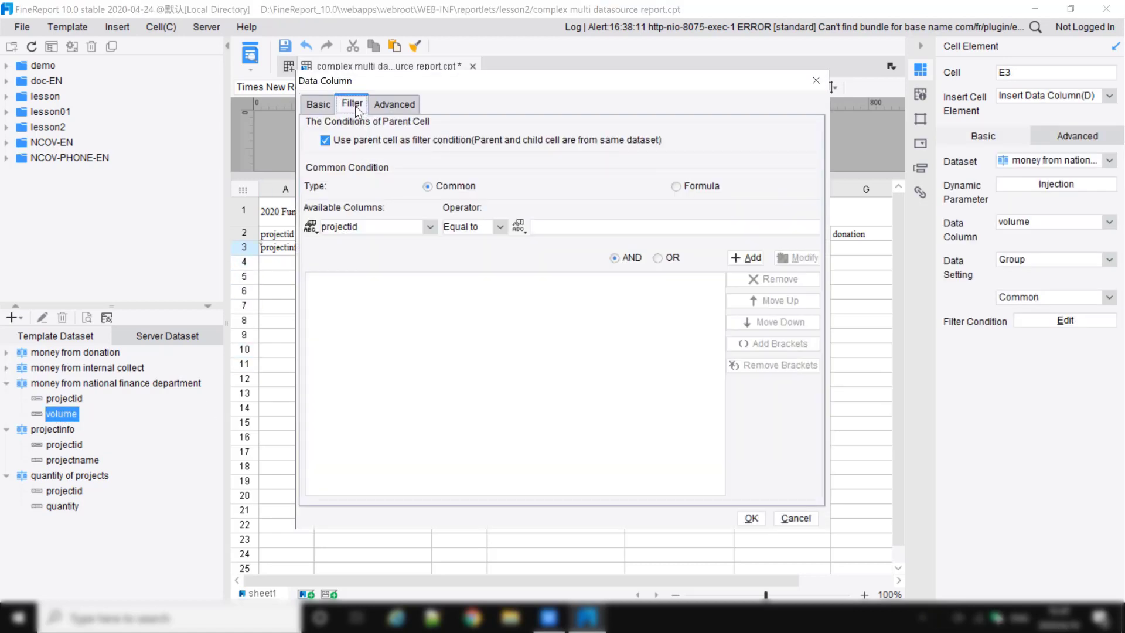
click(519, 226)
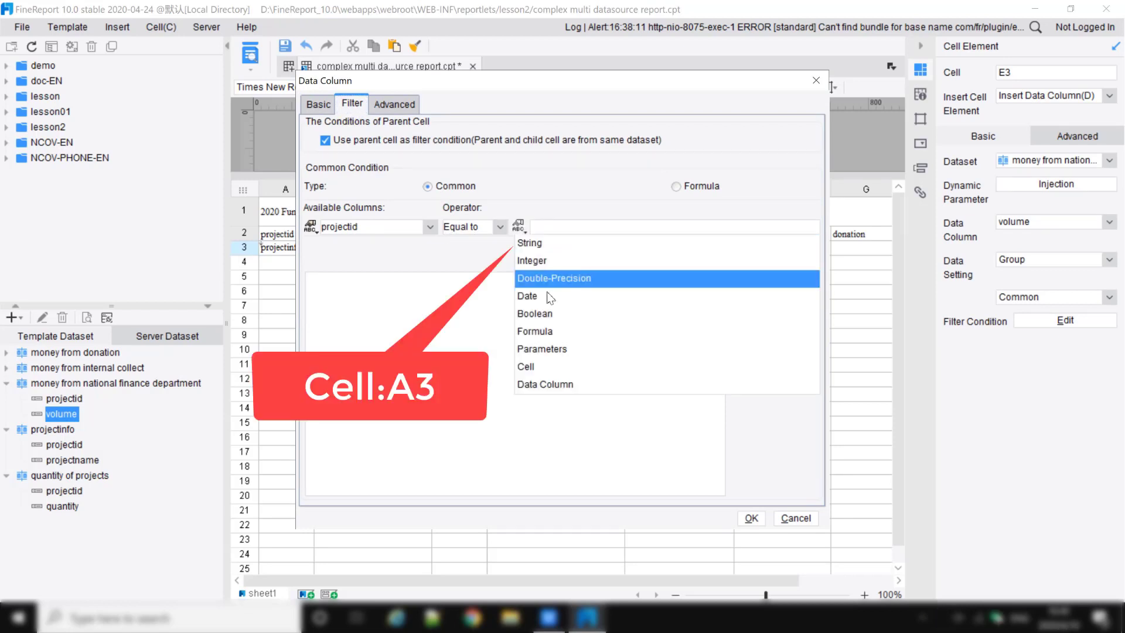
click(547, 368)
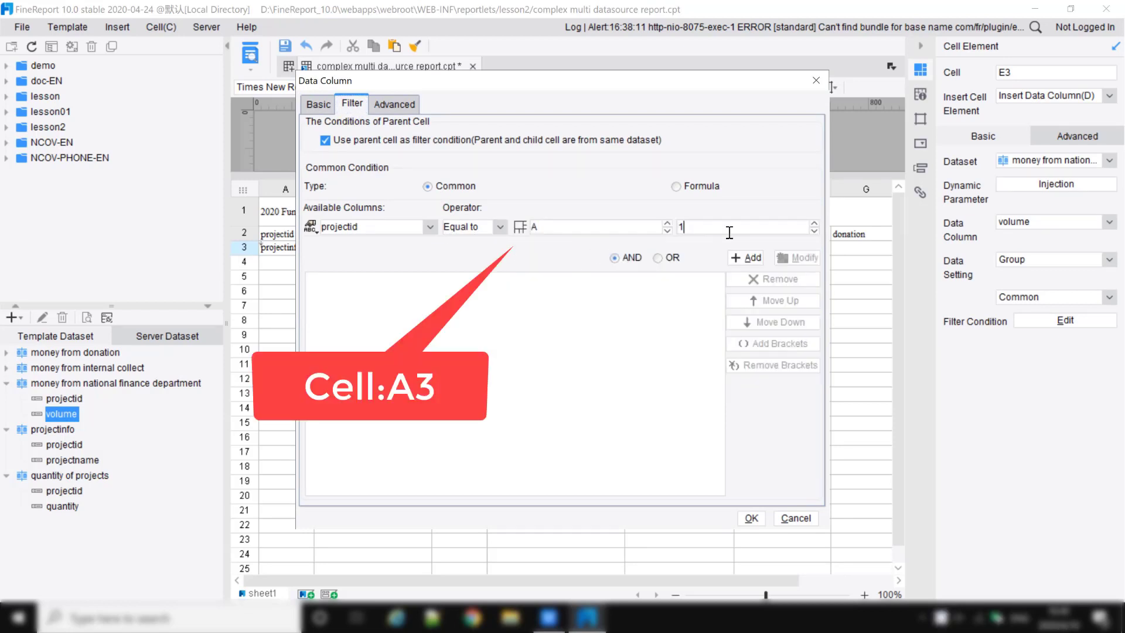
key(BackSpace)
text(3)
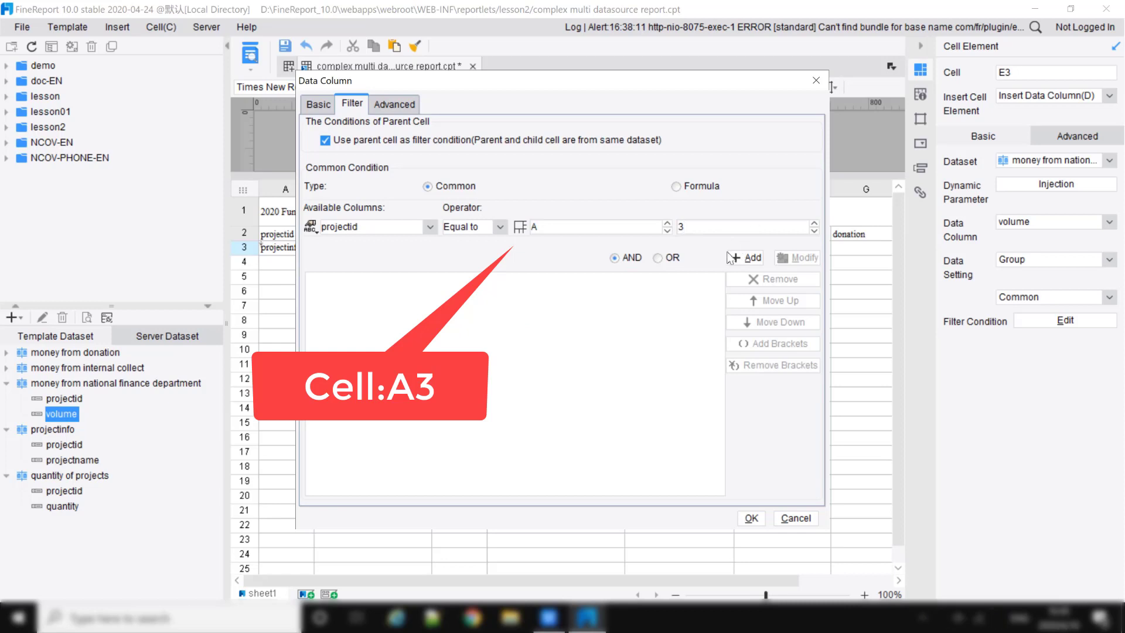
click(740, 258)
click(754, 518)
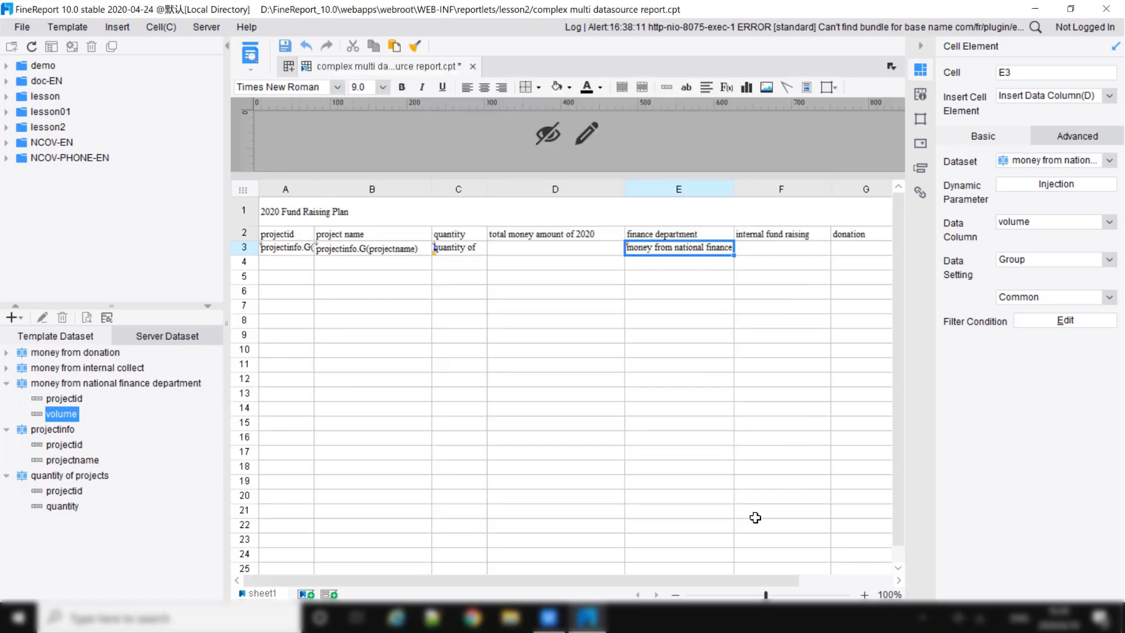
Insert the volume field of the "money from internal collect" dataset into cell F3.
click(794, 235)
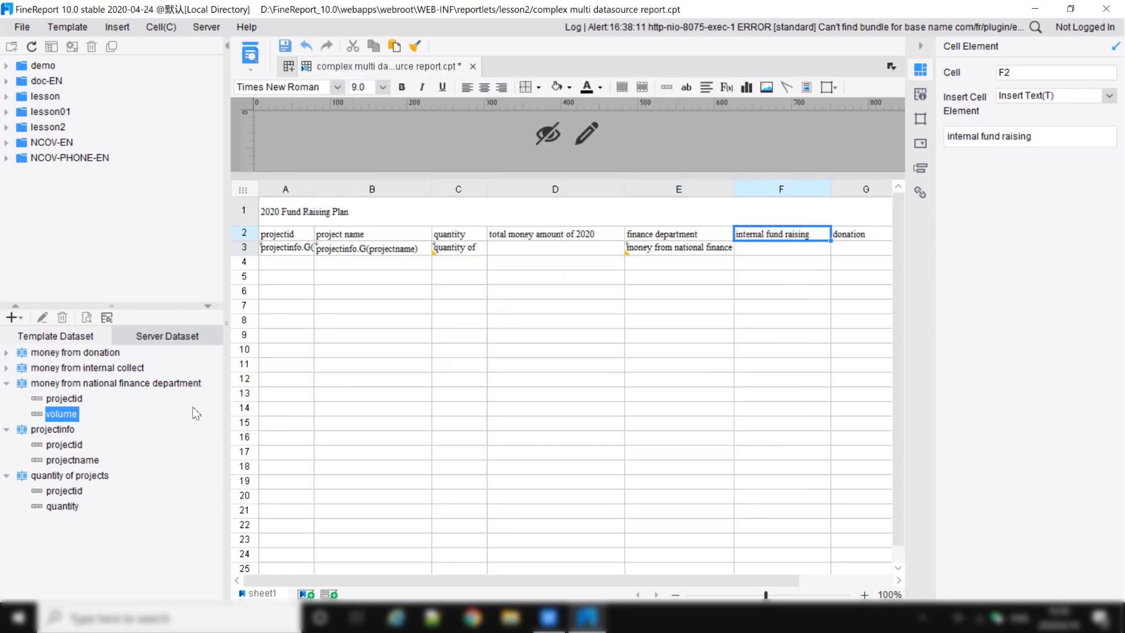
click(7, 368)
drag(64, 399, 764, 253)
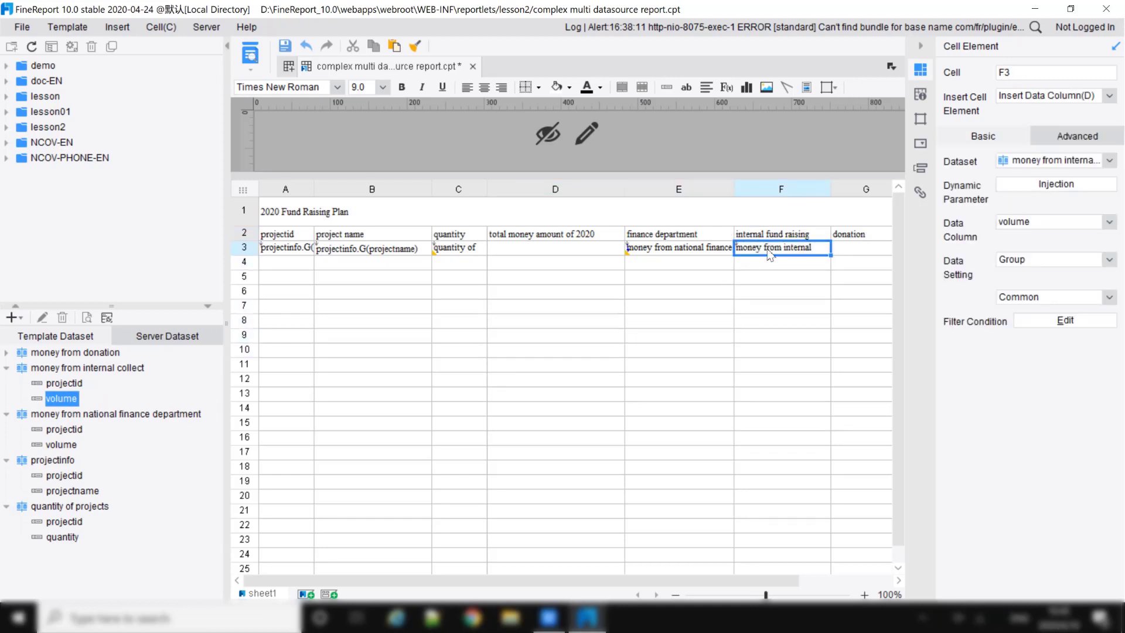
Filter the internal fund raising data column in F3 with the condition projectid equal to cell A3.
double_click(767, 248)
click(352, 104)
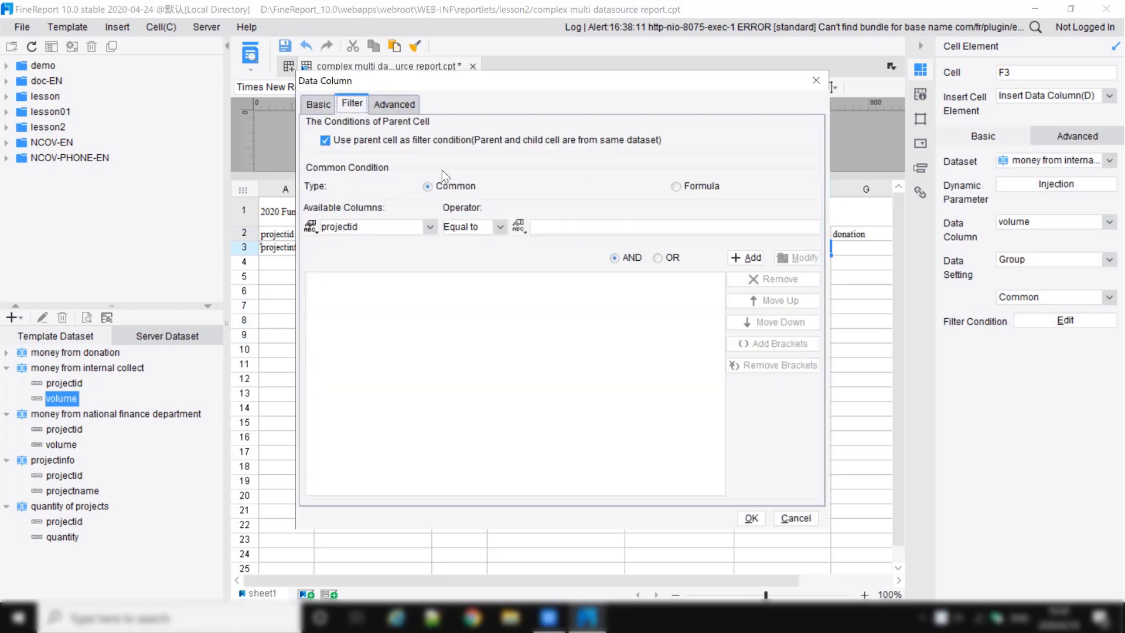
click(516, 229)
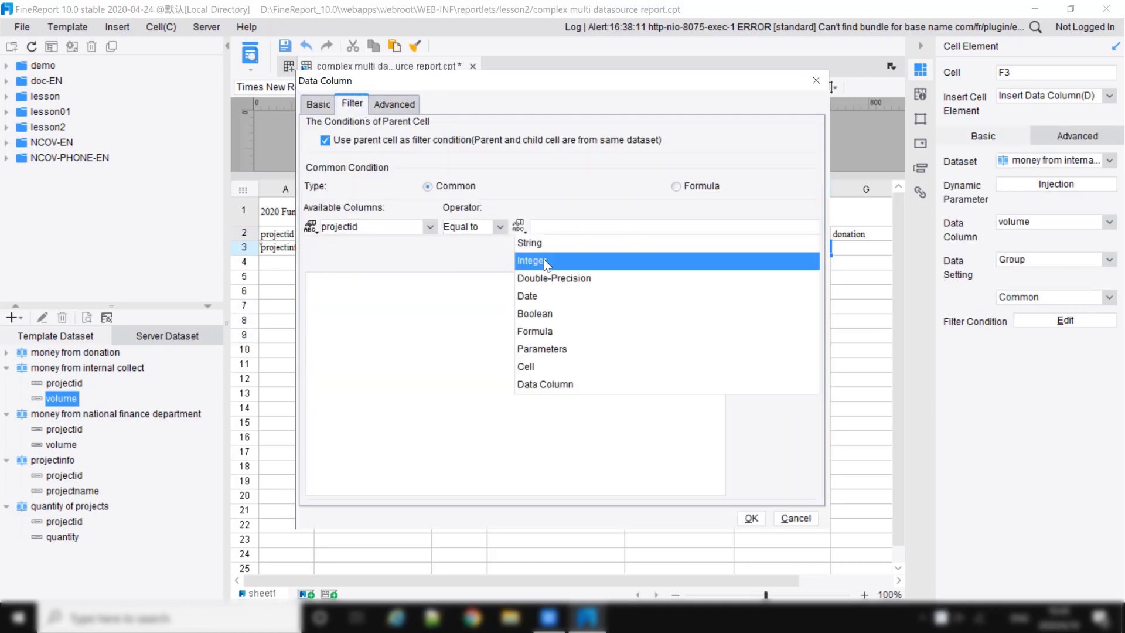
click(557, 366)
click(736, 229)
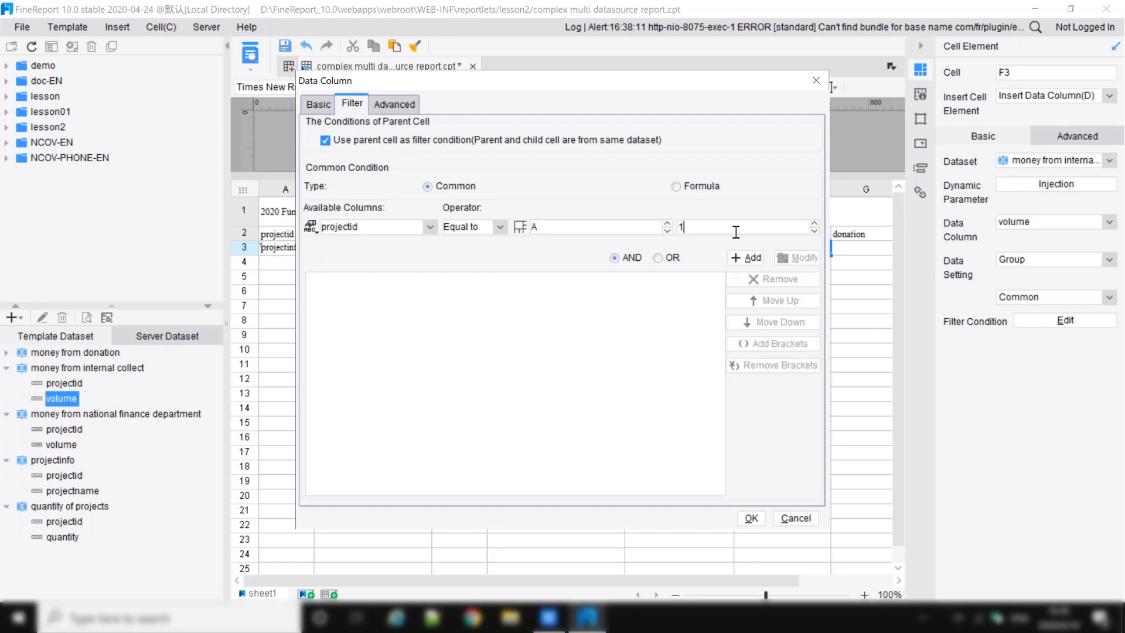
text(3)
click(746, 257)
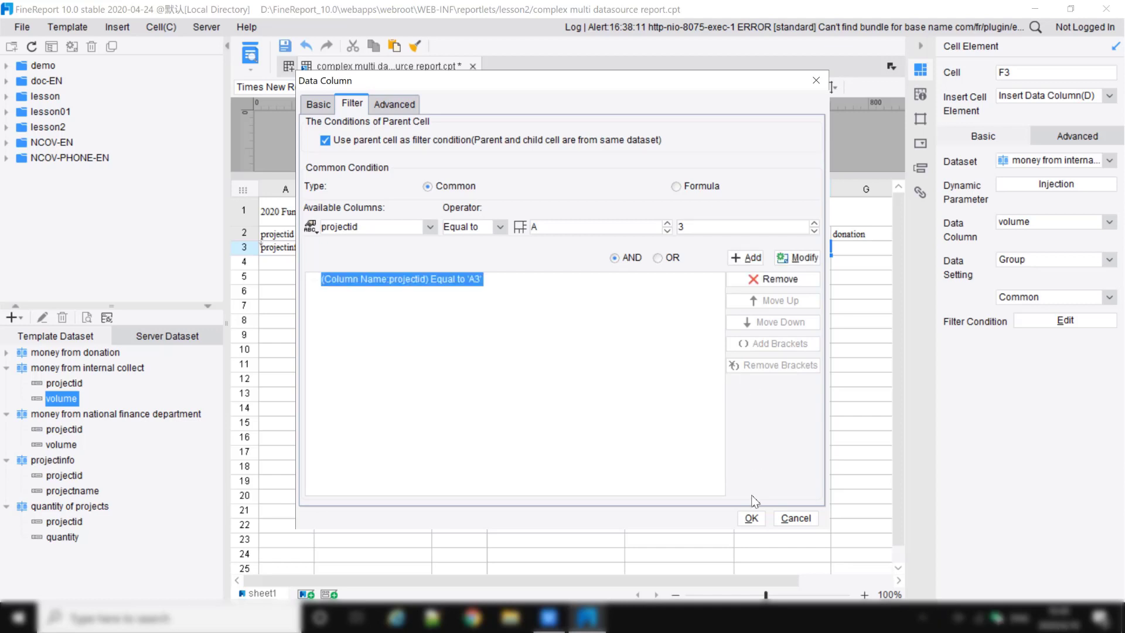
click(751, 518)
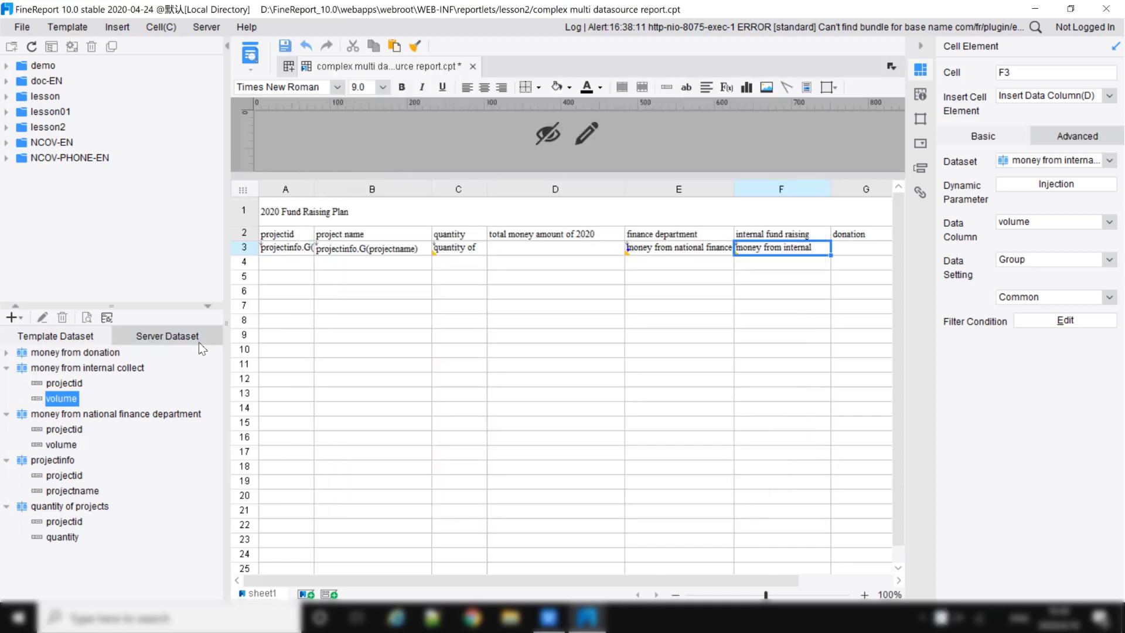
Insert the volume field of the "money from donation" dataset into G3 and filter it by projectid equal to cell A3.
click(6, 353)
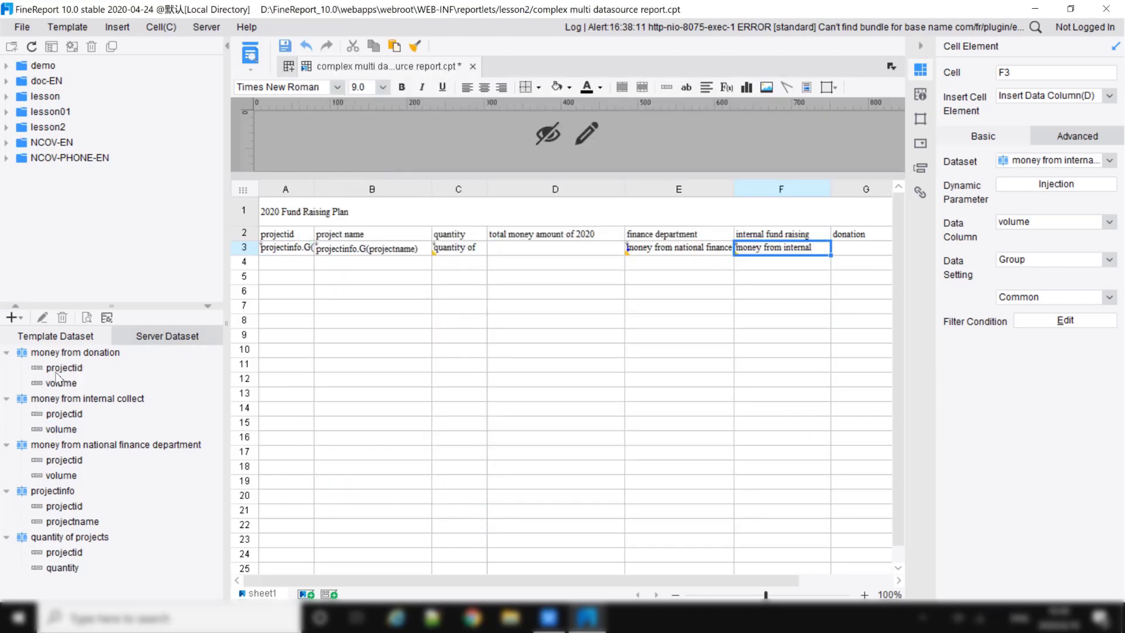
drag(61, 383, 859, 247)
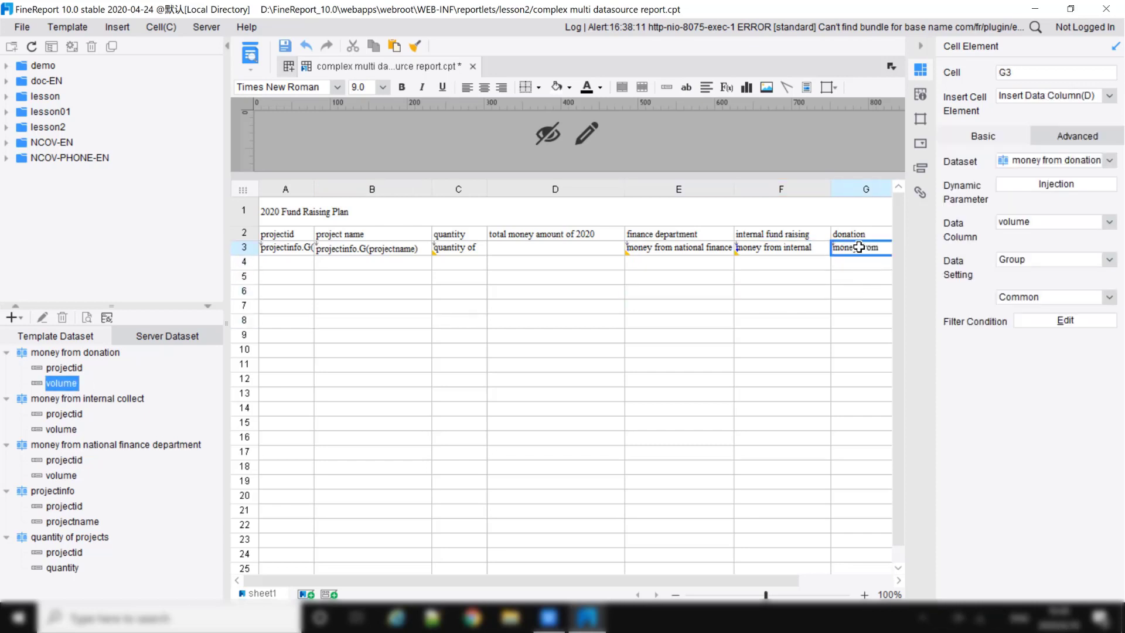
double_click(858, 248)
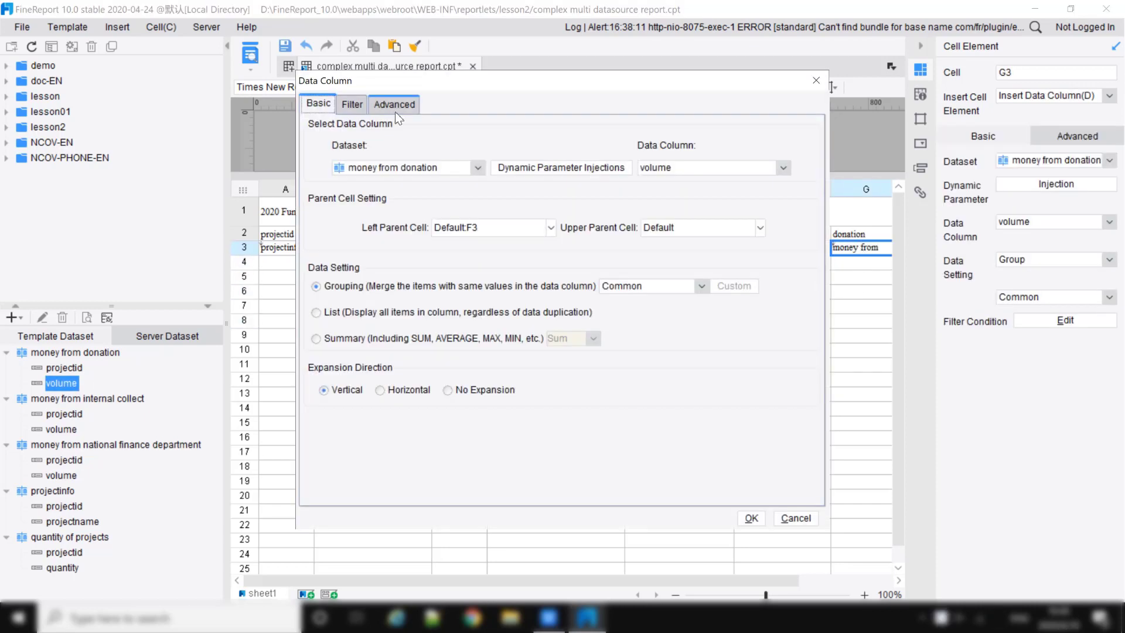
click(343, 102)
click(518, 227)
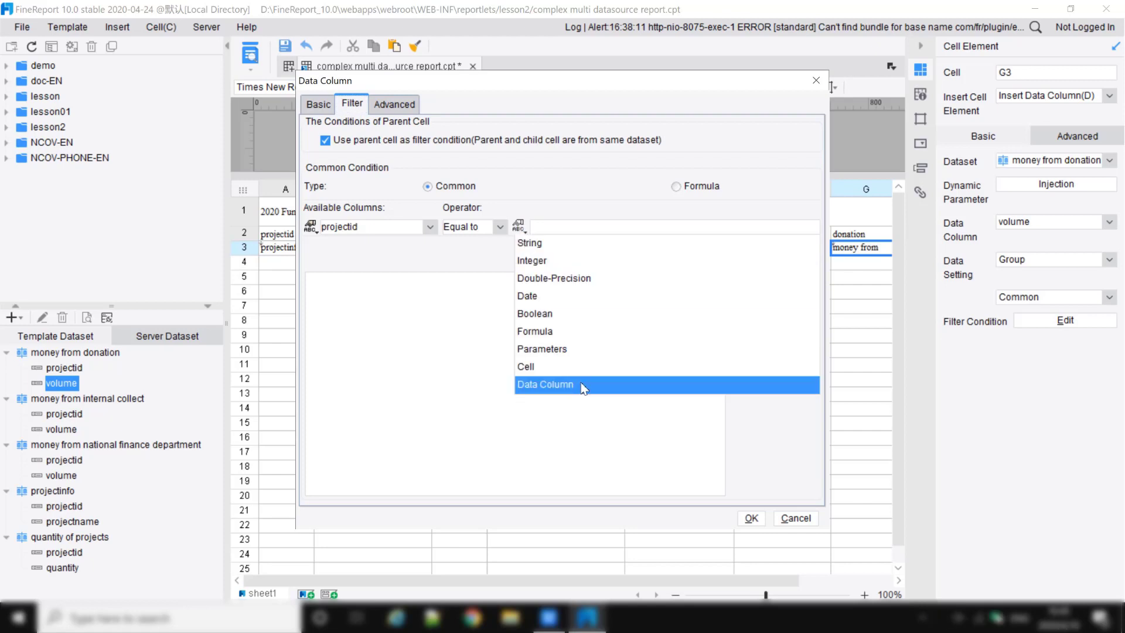
click(573, 372)
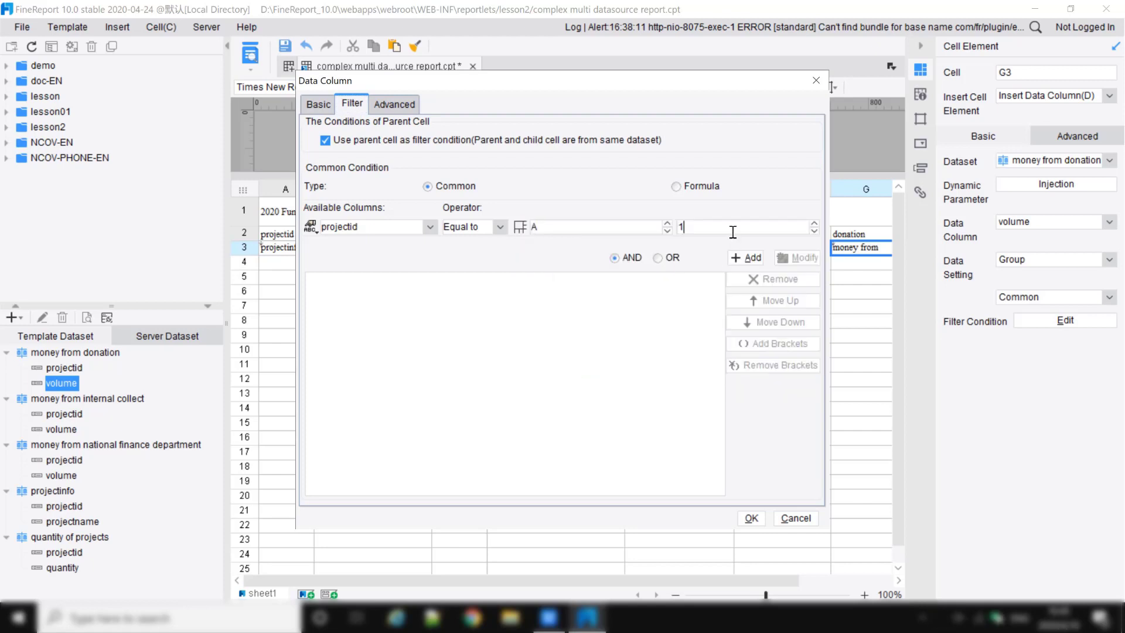
key(BackSpace)
text(3)
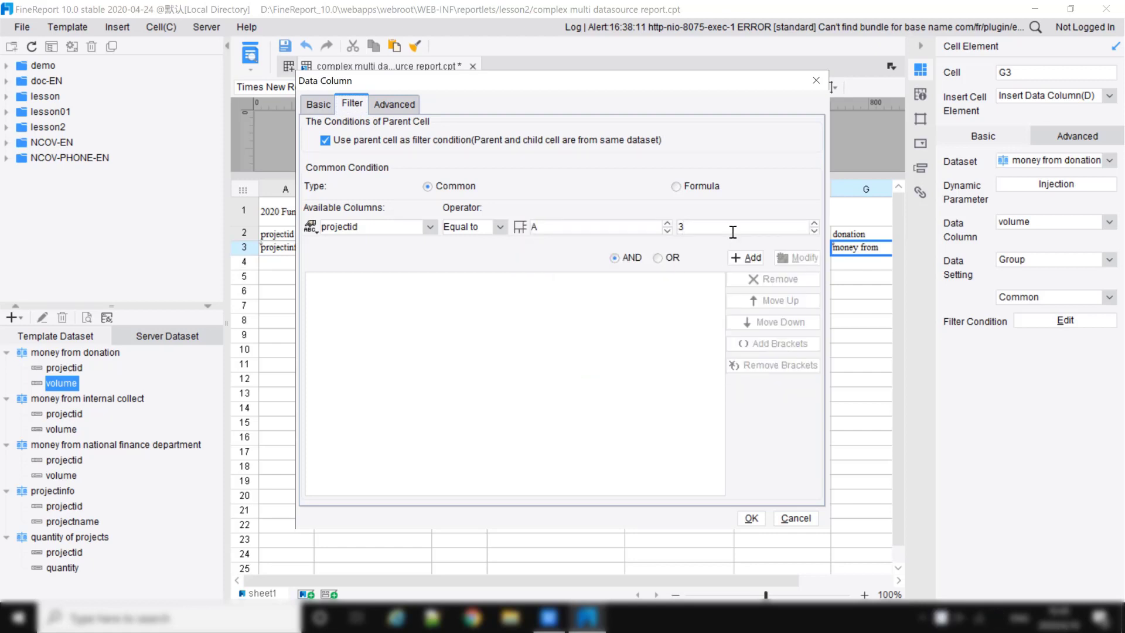
click(739, 261)
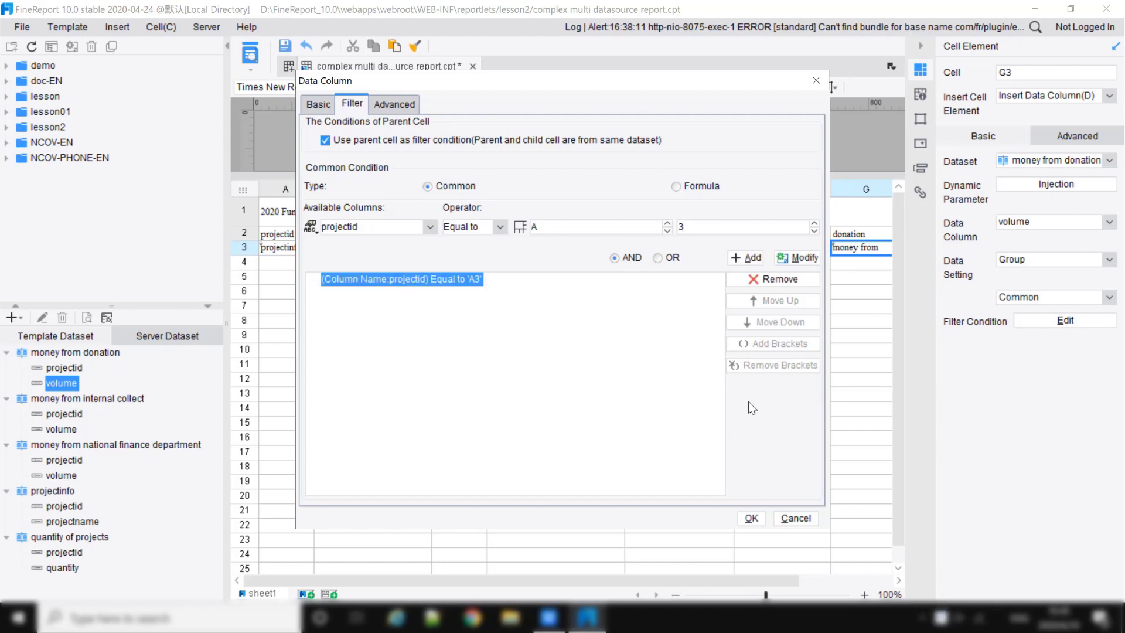
click(751, 518)
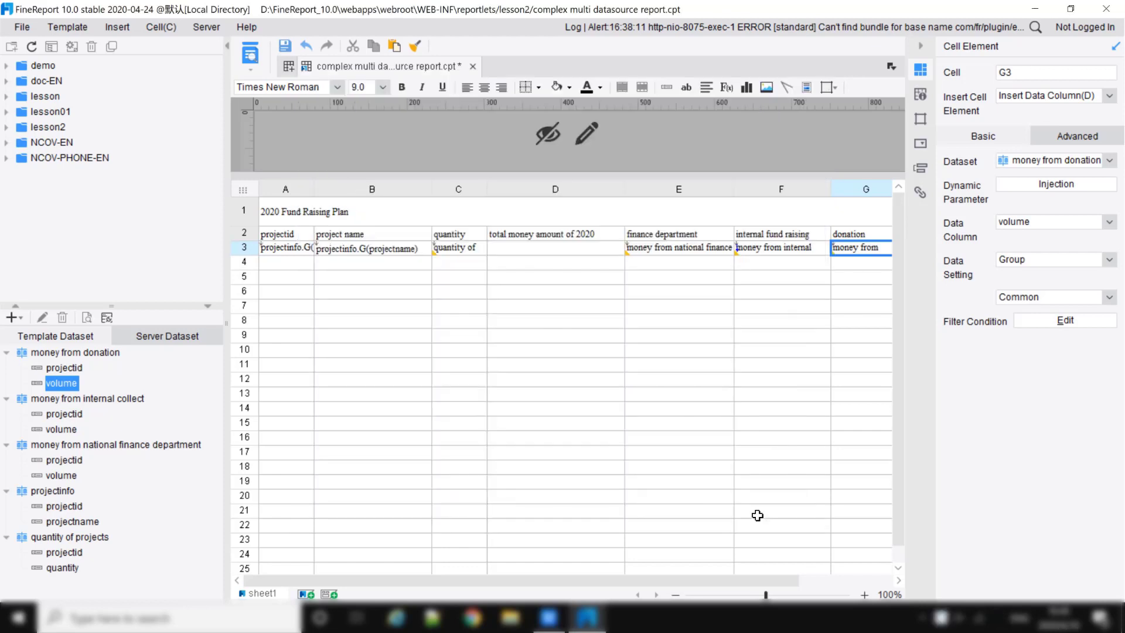
Write the formula sum(E3:G3) for cell D3 to add up the three funding columns.
click(576, 253)
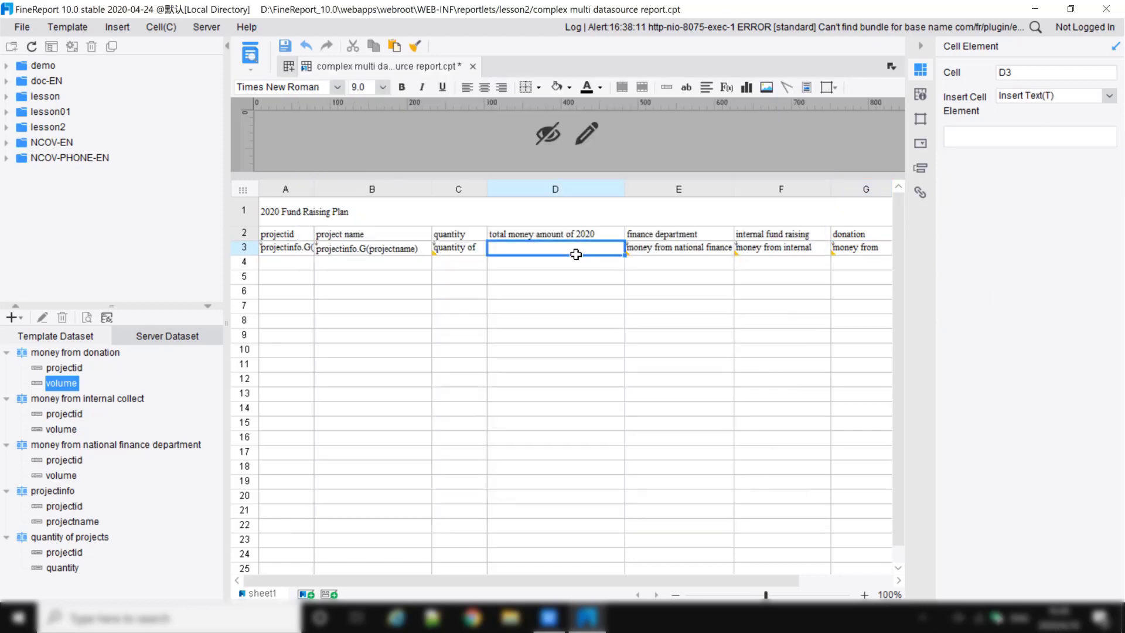
click(722, 85)
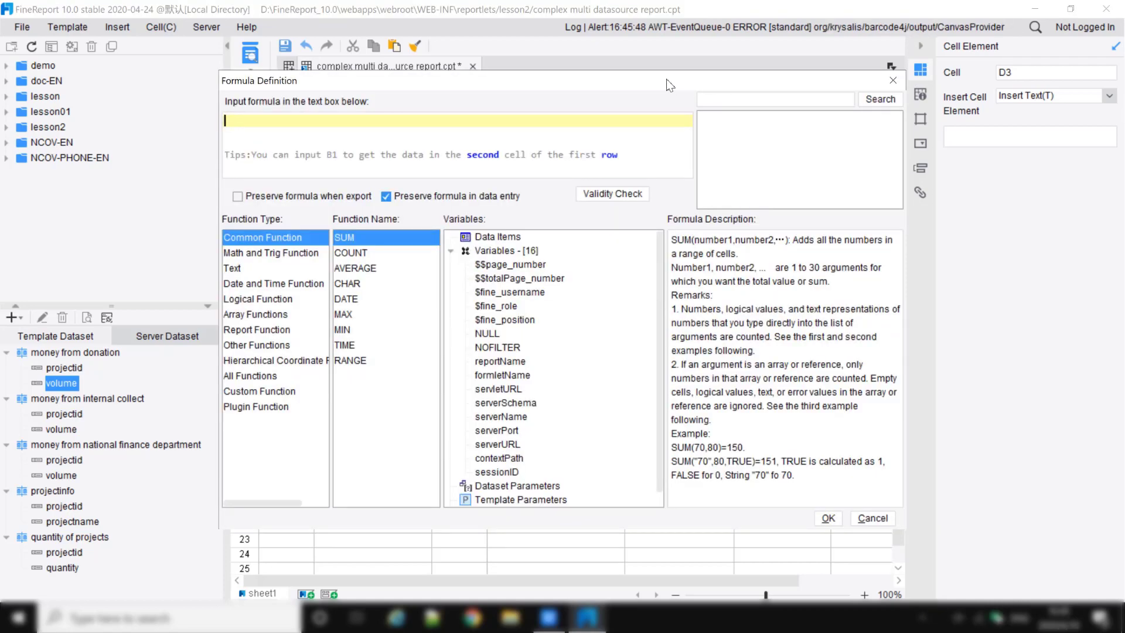
drag(679, 105, 676, 296)
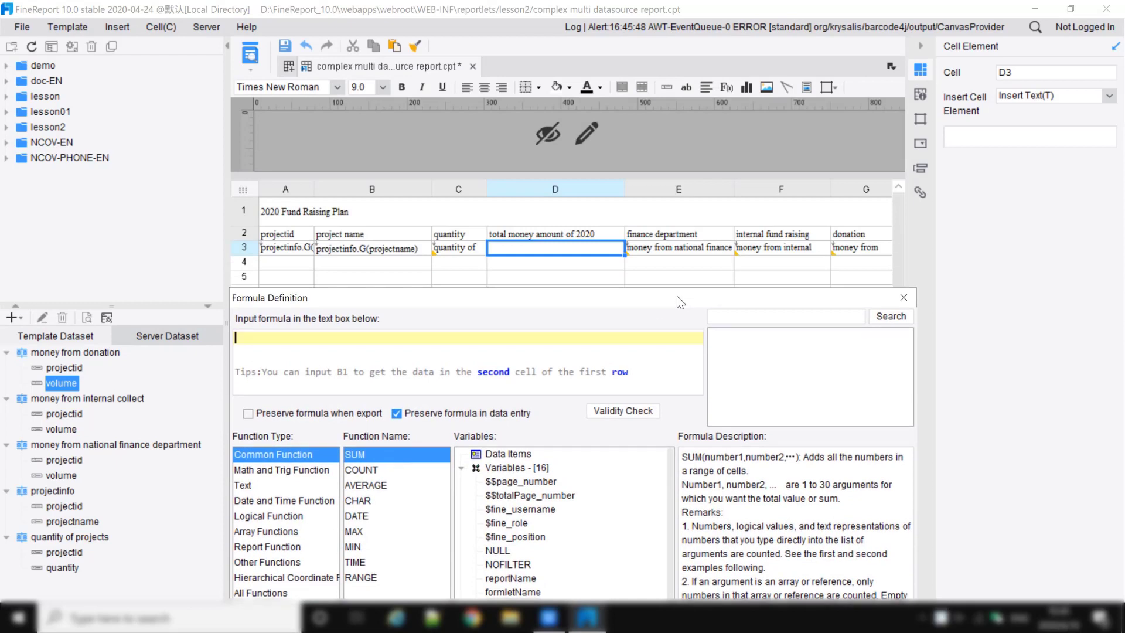
click(597, 340)
text(s)
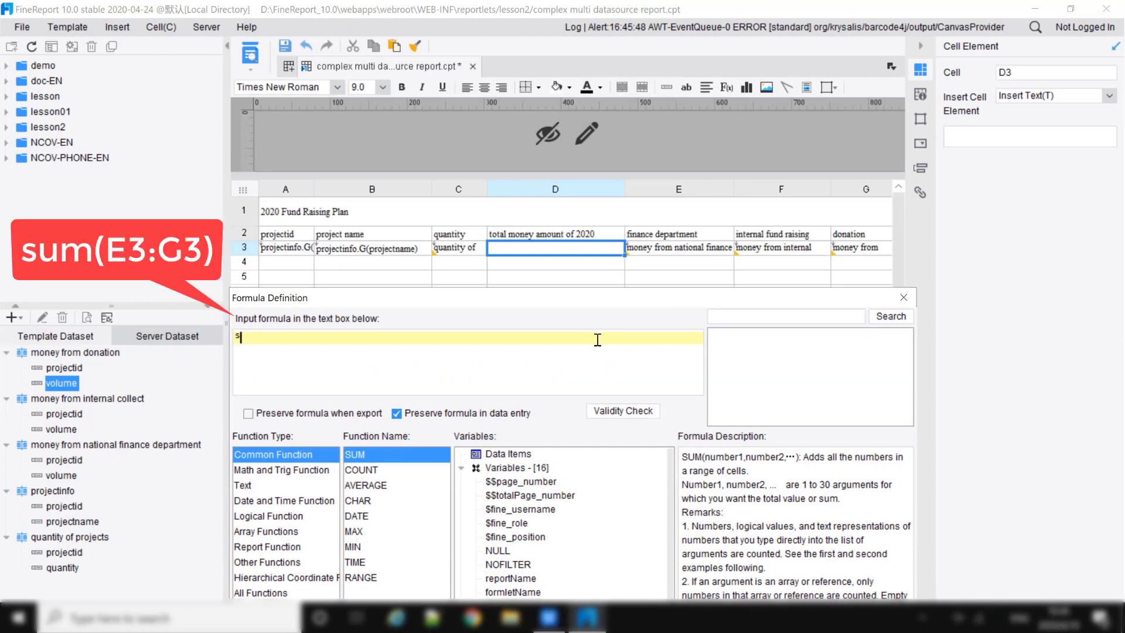
text(um()
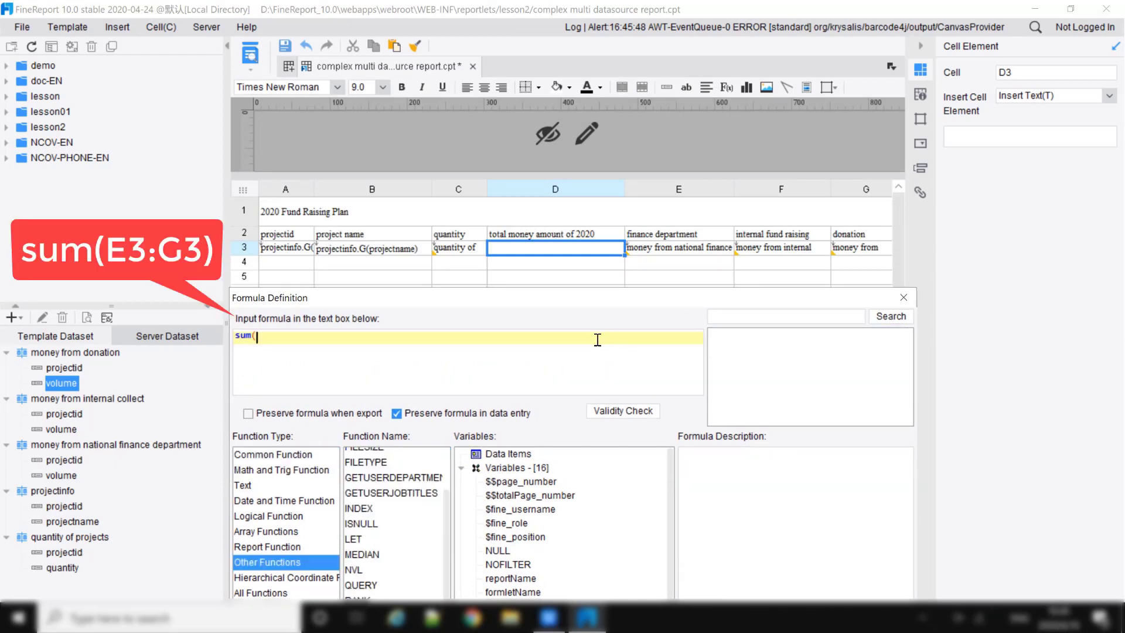
text())
key(Left)
text(E3)
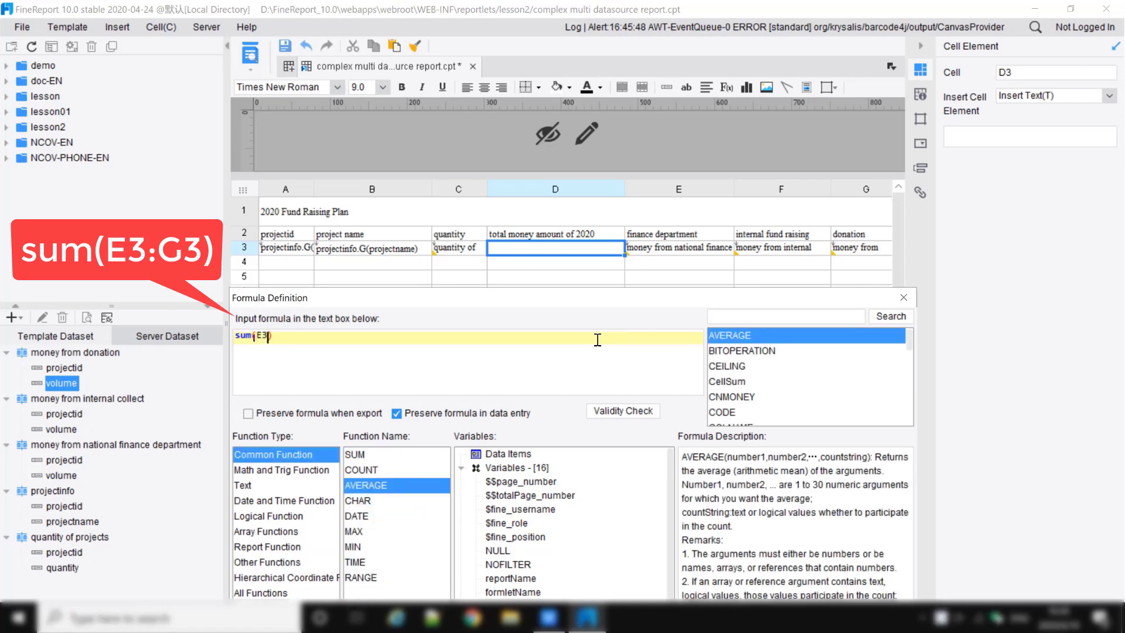
text(:)
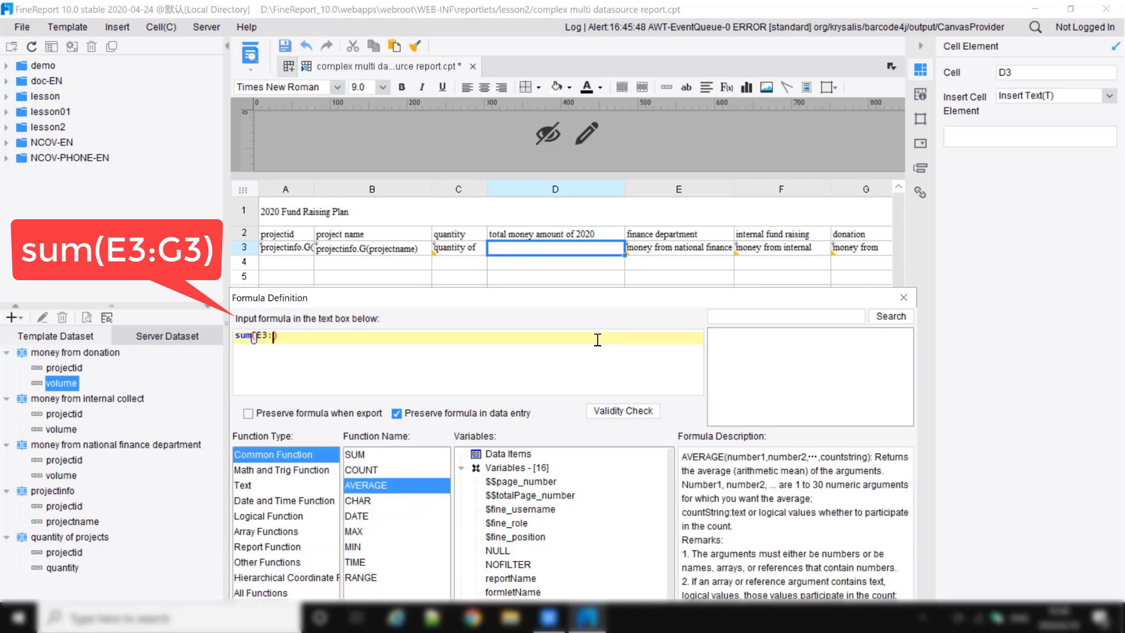
text(G)
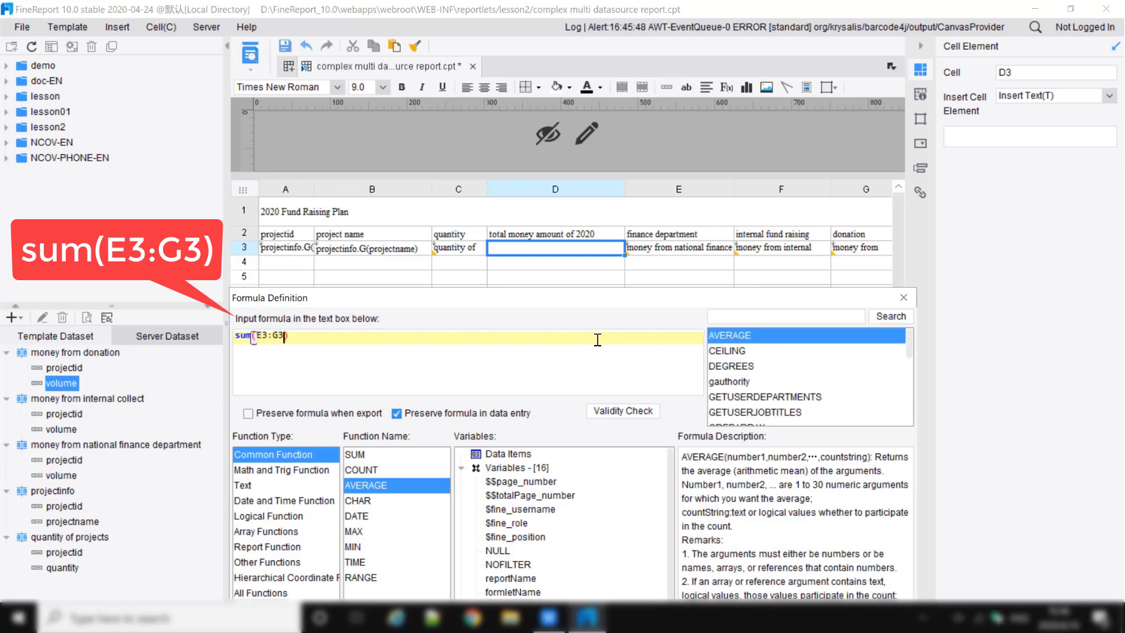
text(3)
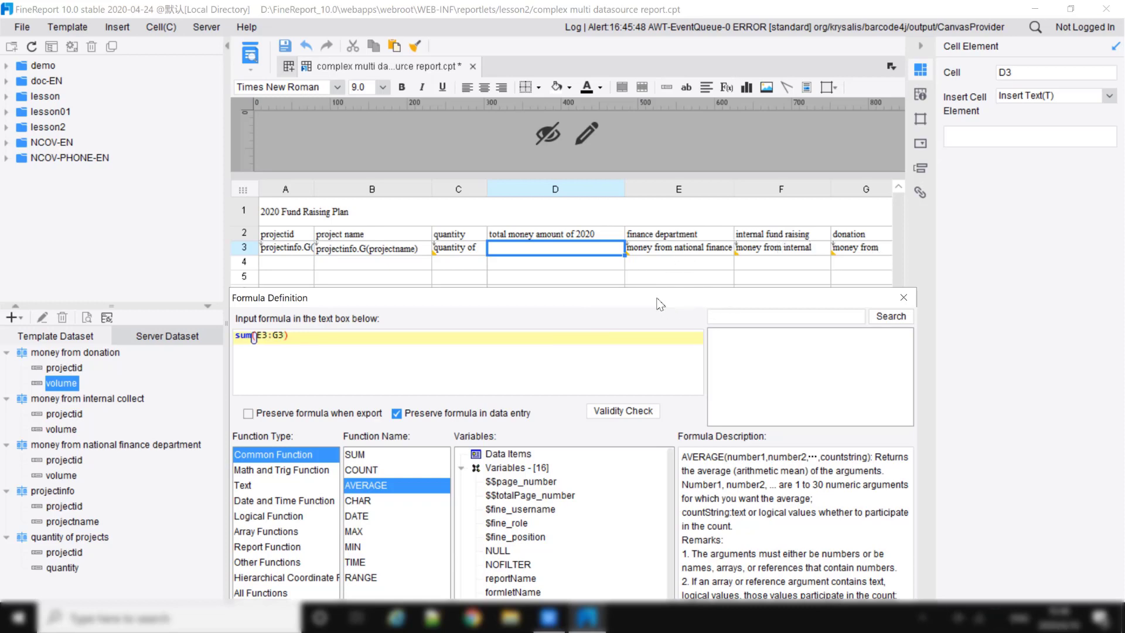
Run the validity check on D3's sum formula and insert it into the cell.
drag(657, 298, 654, 137)
click(634, 251)
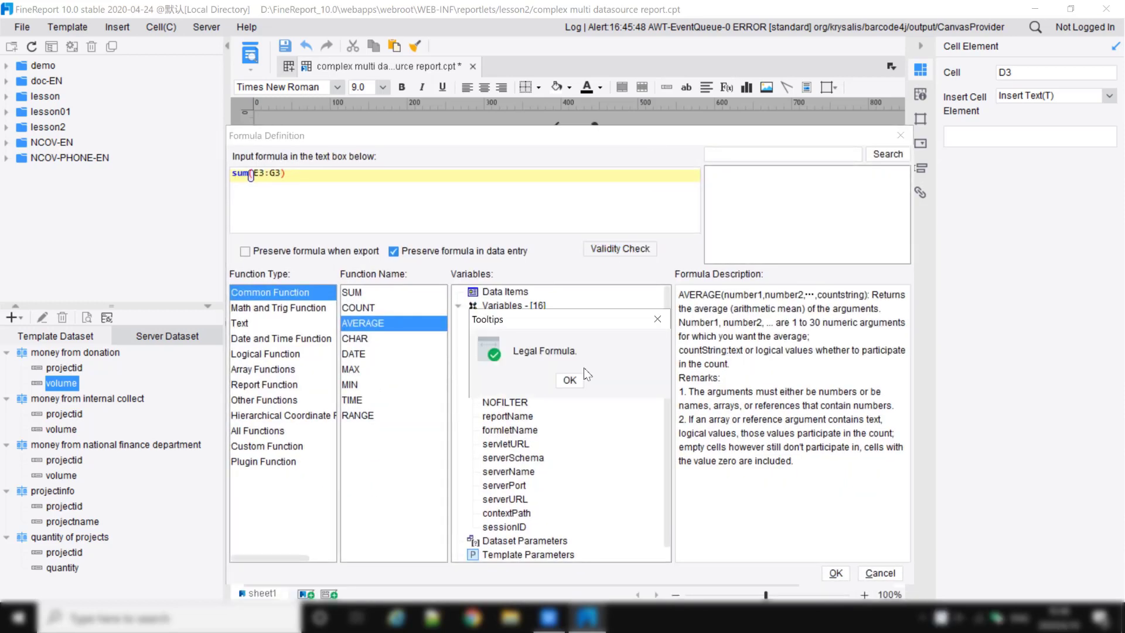
click(570, 380)
click(837, 572)
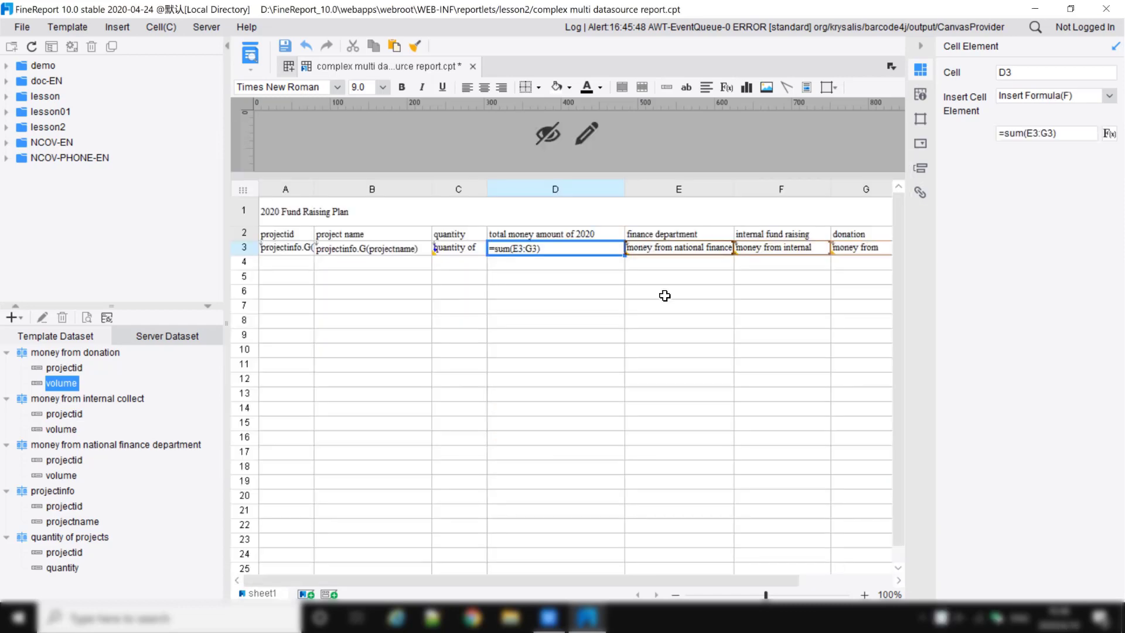
click(688, 254)
click(784, 251)
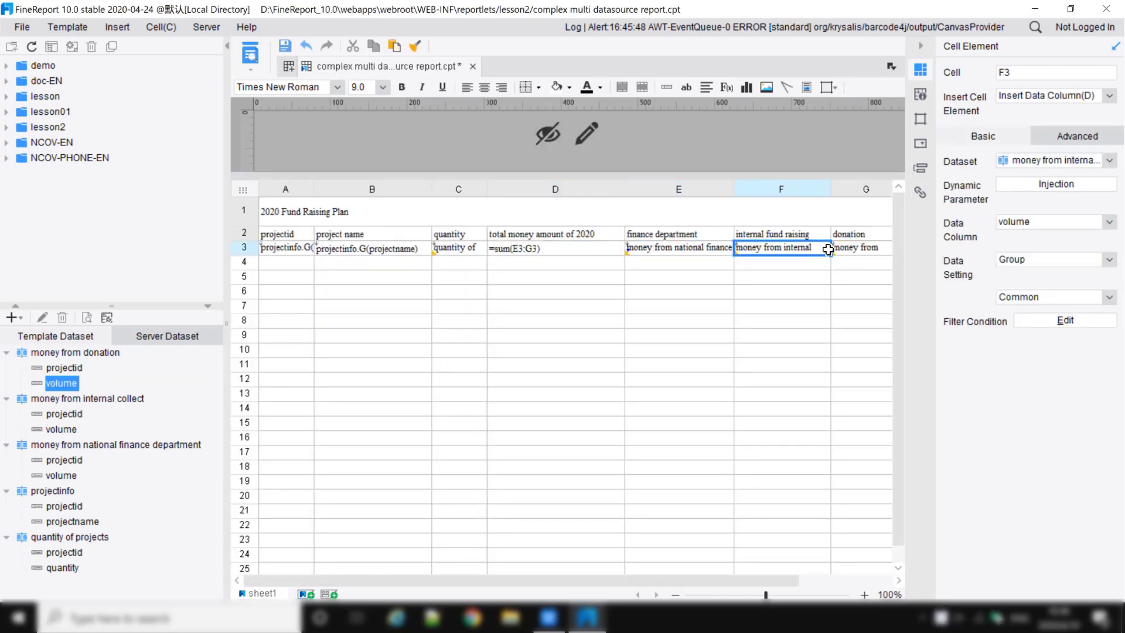
click(850, 249)
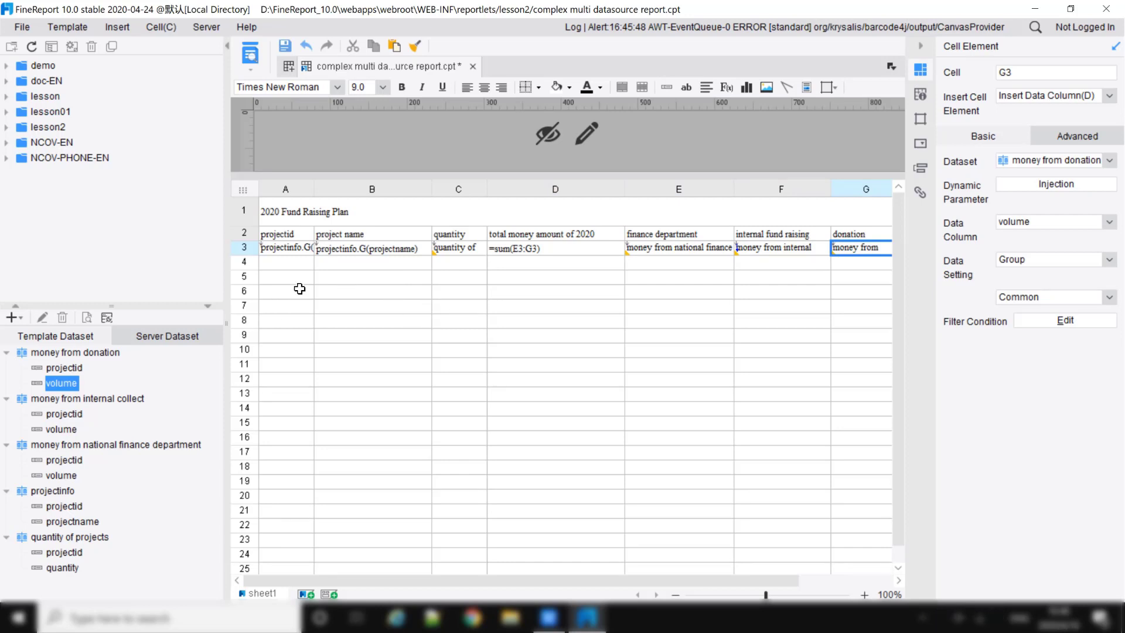
Merge cells A4 and B4 and enter the label "total" in the merged cell.
drag(301, 262, 331, 264)
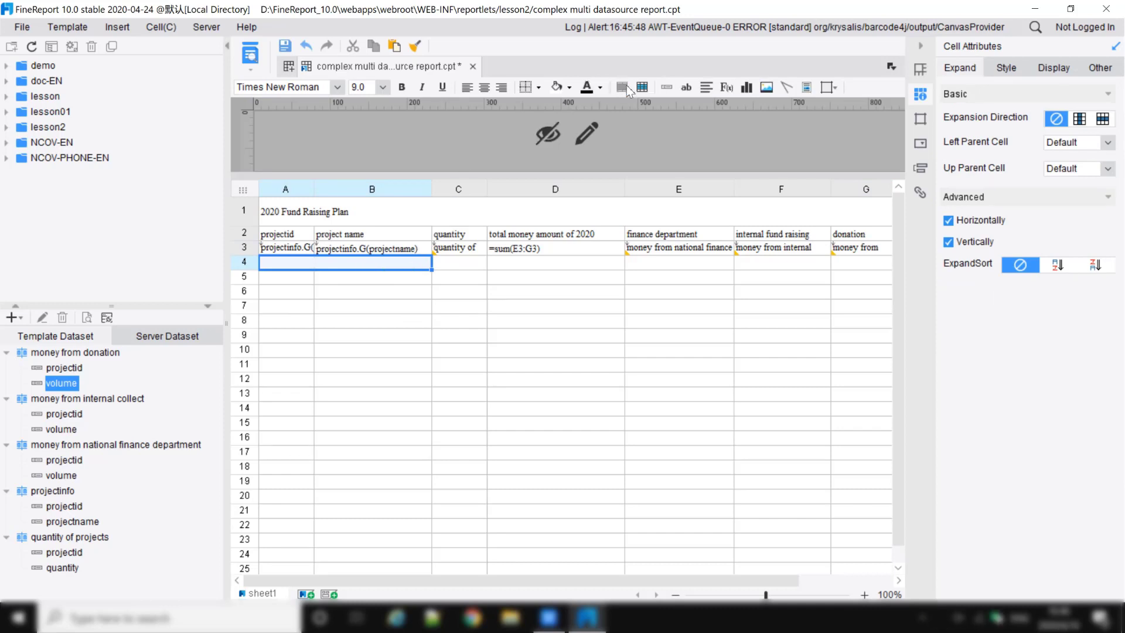
double_click(371, 261)
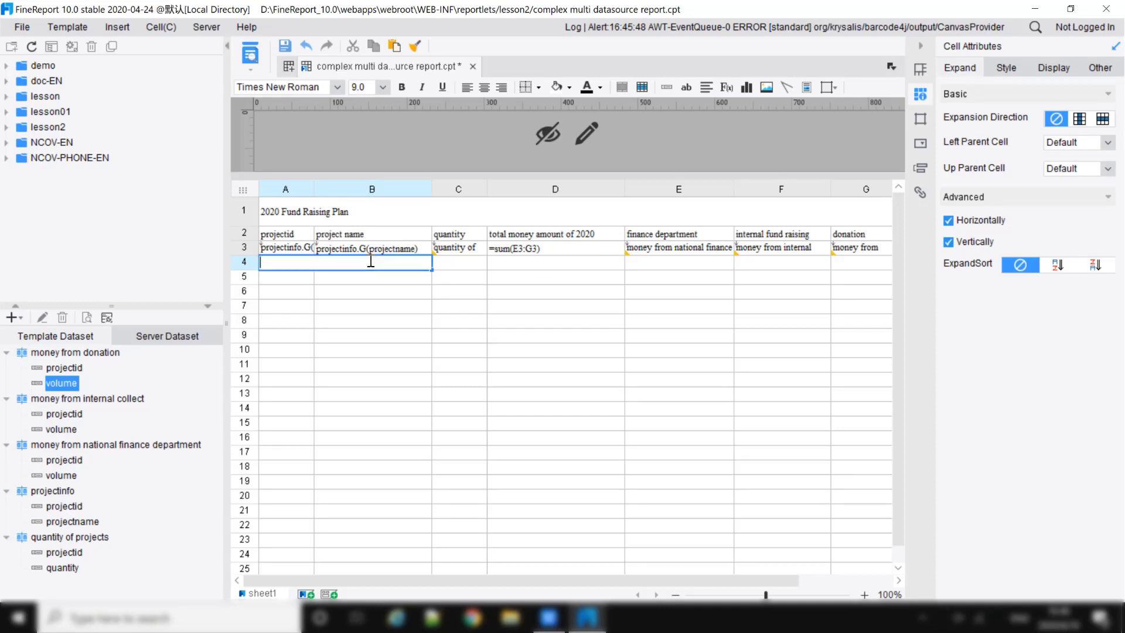
text(total)
click(461, 263)
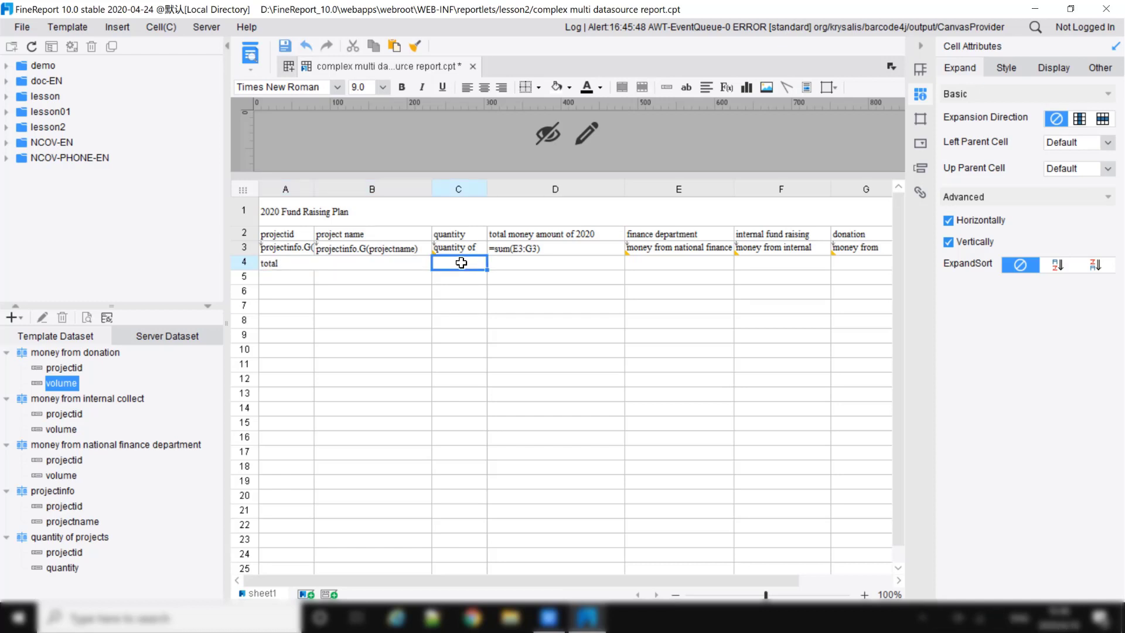
Insert the formula sum(C3) into cell C4, checking its validity before accepting it.
double_click(462, 262)
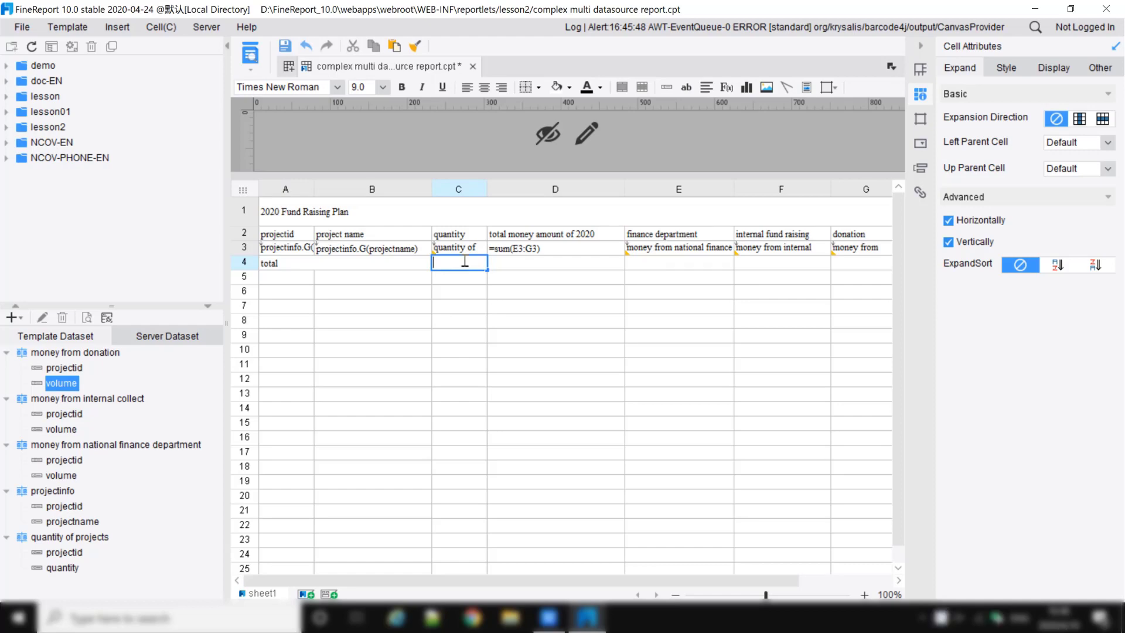
click(726, 87)
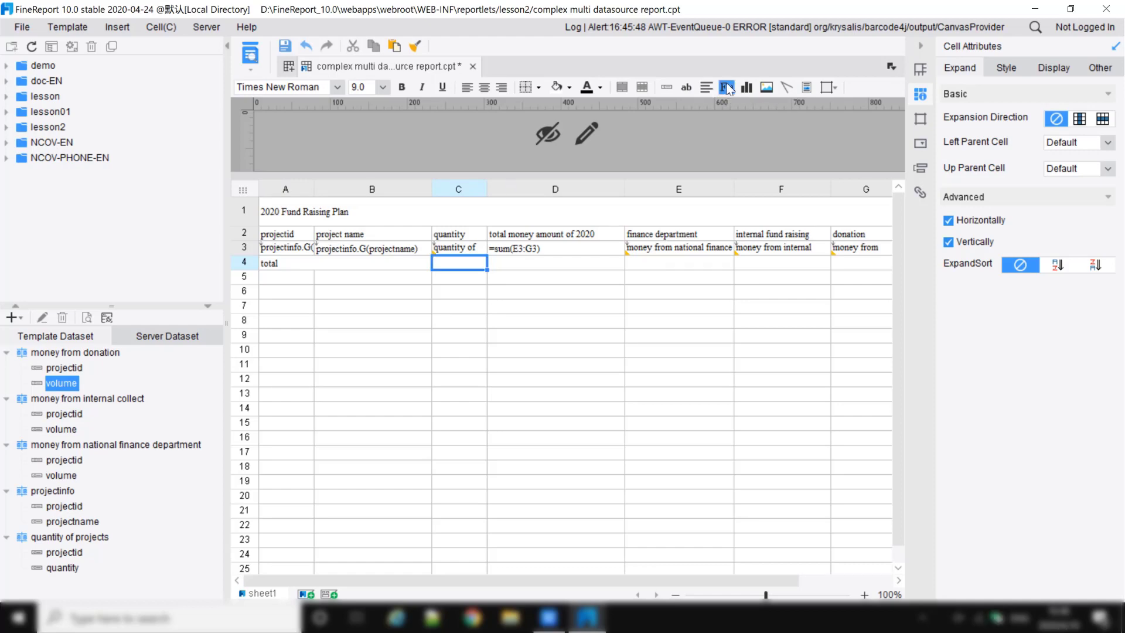
click(573, 127)
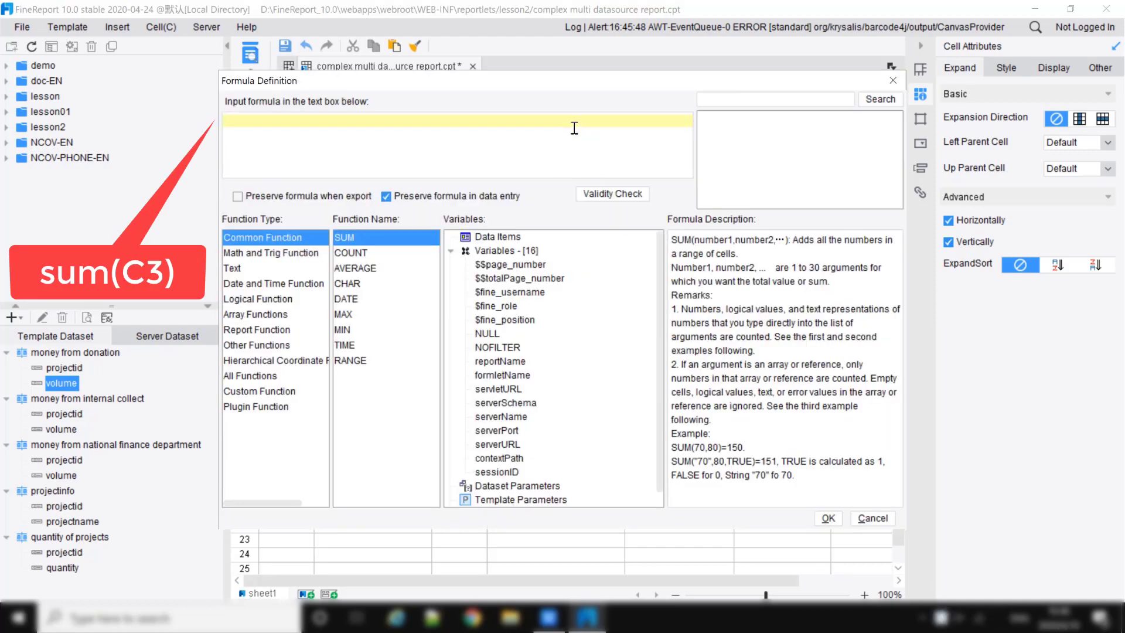
text(sum())
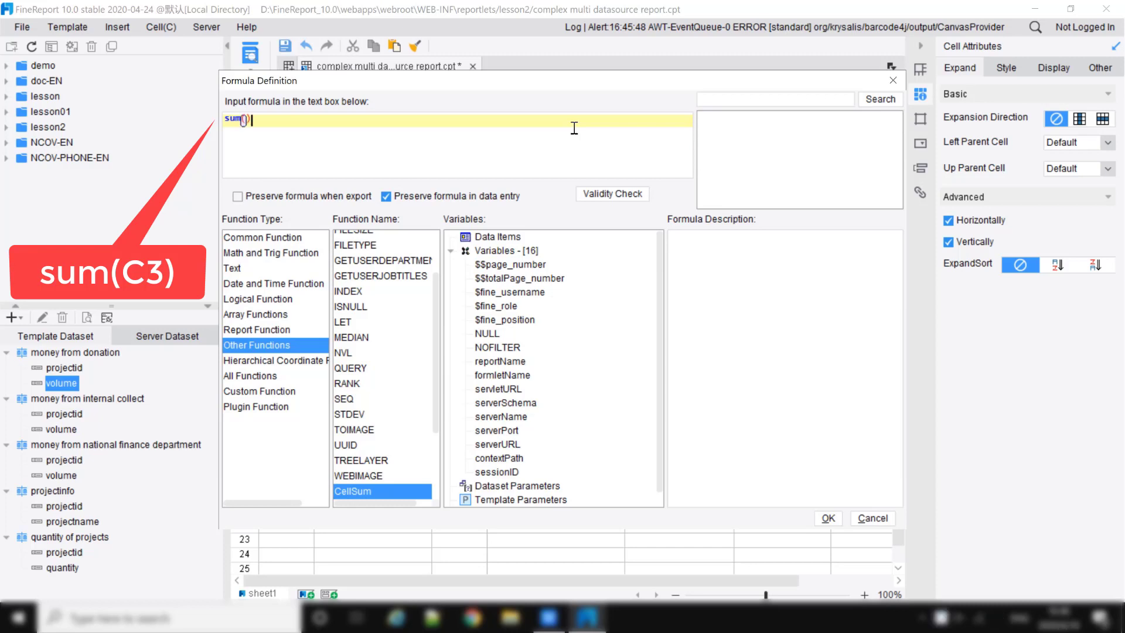
key(Left)
text(C3)
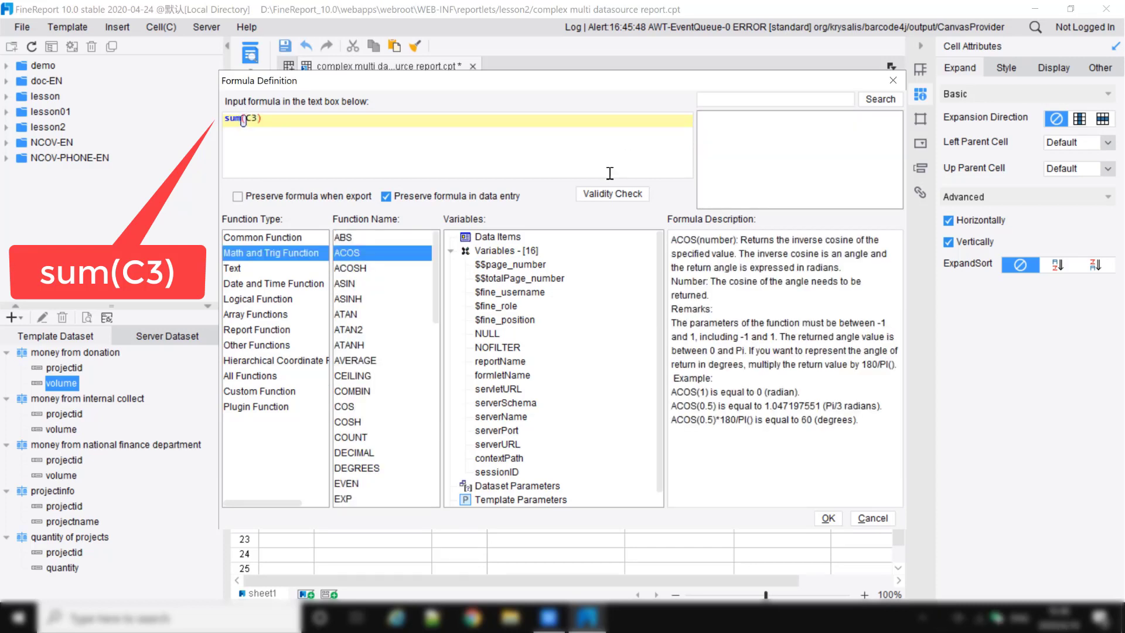
click(607, 192)
click(562, 325)
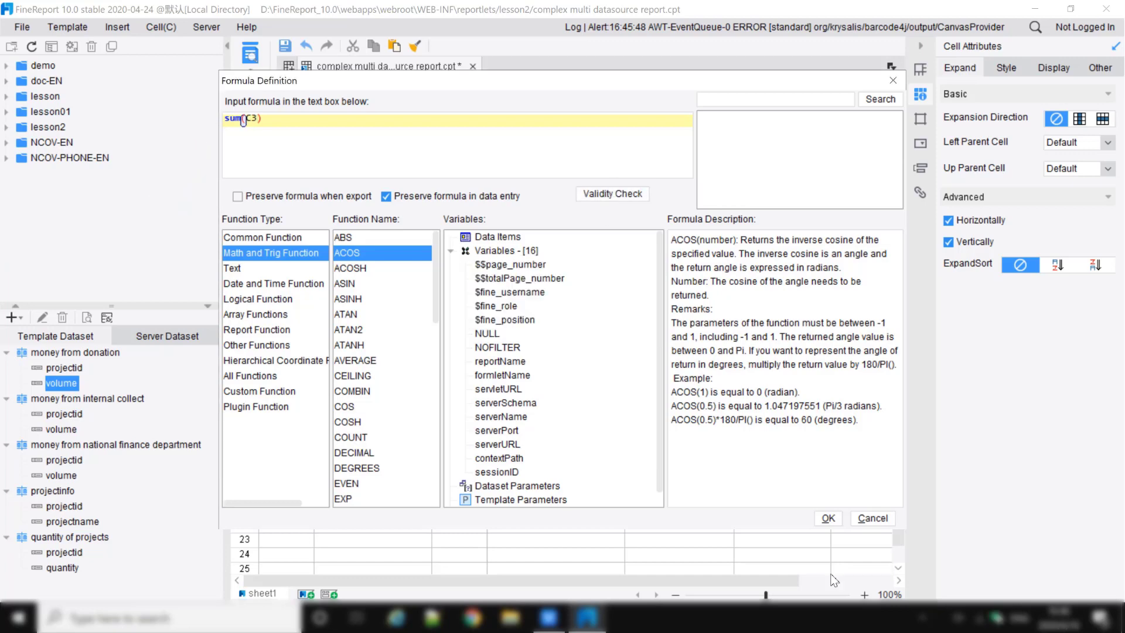
click(826, 518)
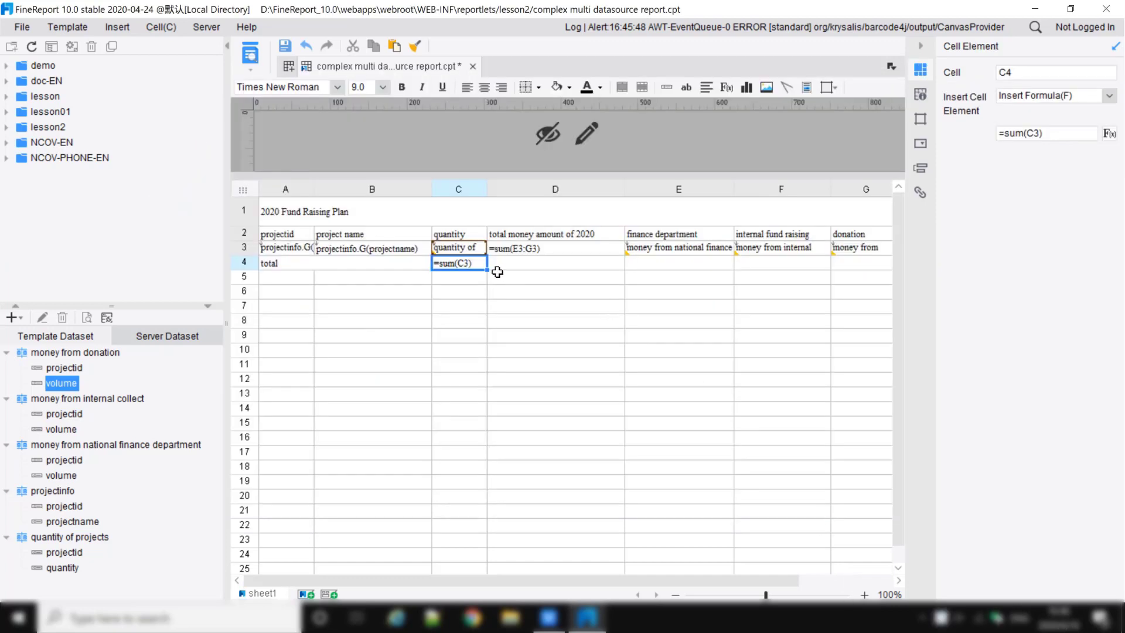
Fill the sum formula from C4 across the total row to G4.
drag(489, 271, 525, 275)
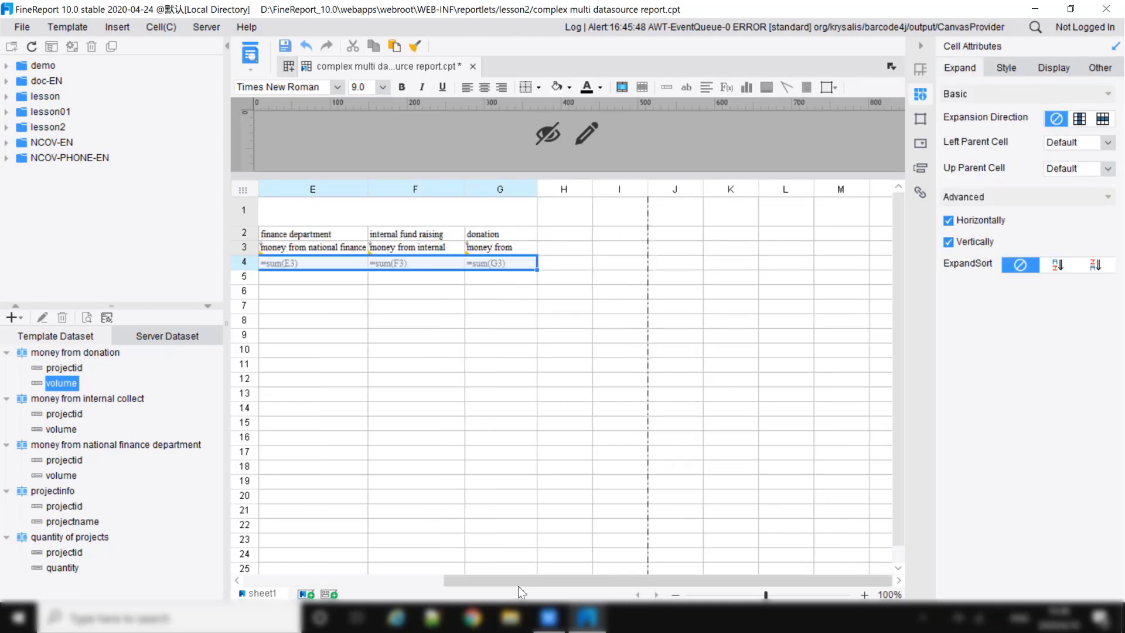
drag(511, 579, 384, 575)
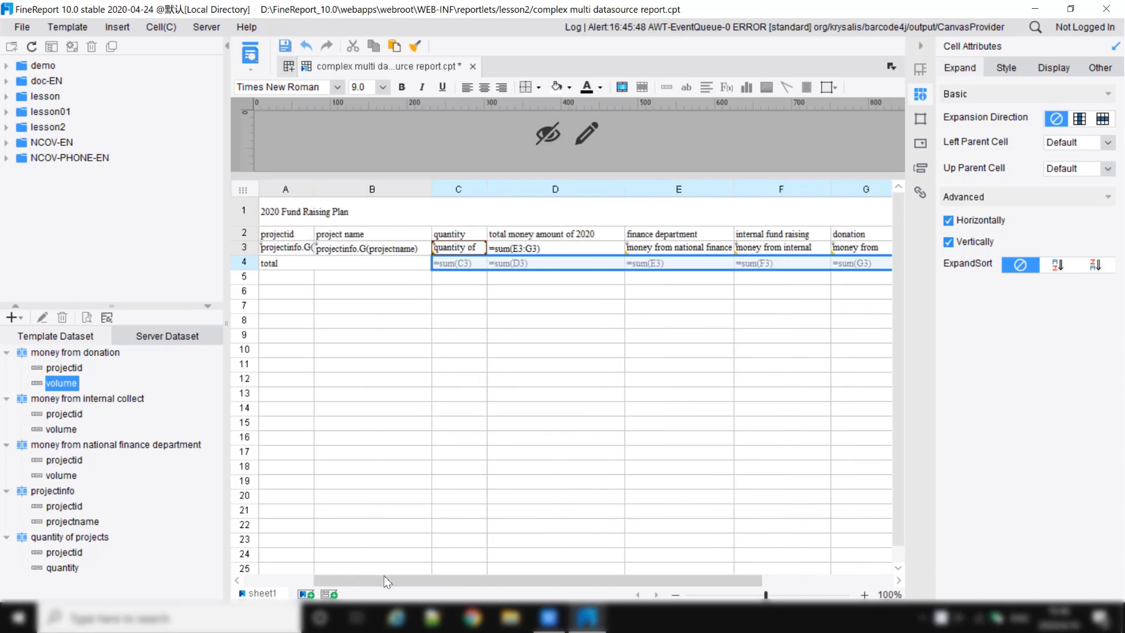
click(526, 264)
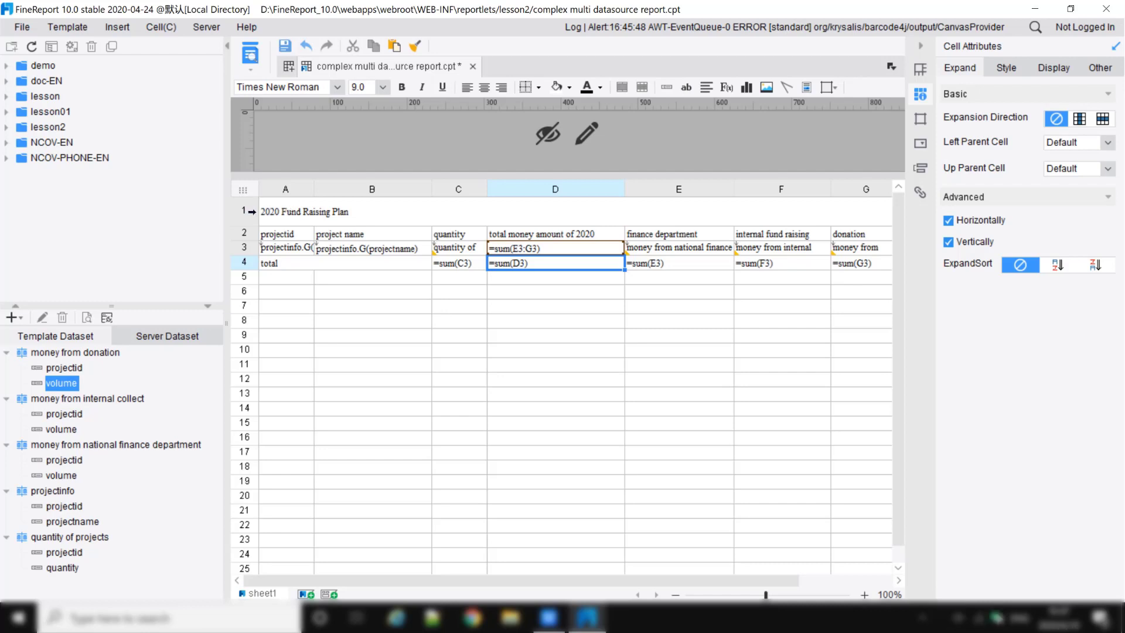
Apply the predefined style "head green" to rows 1 and 2, the title and column headers.
drag(250, 210, 264, 232)
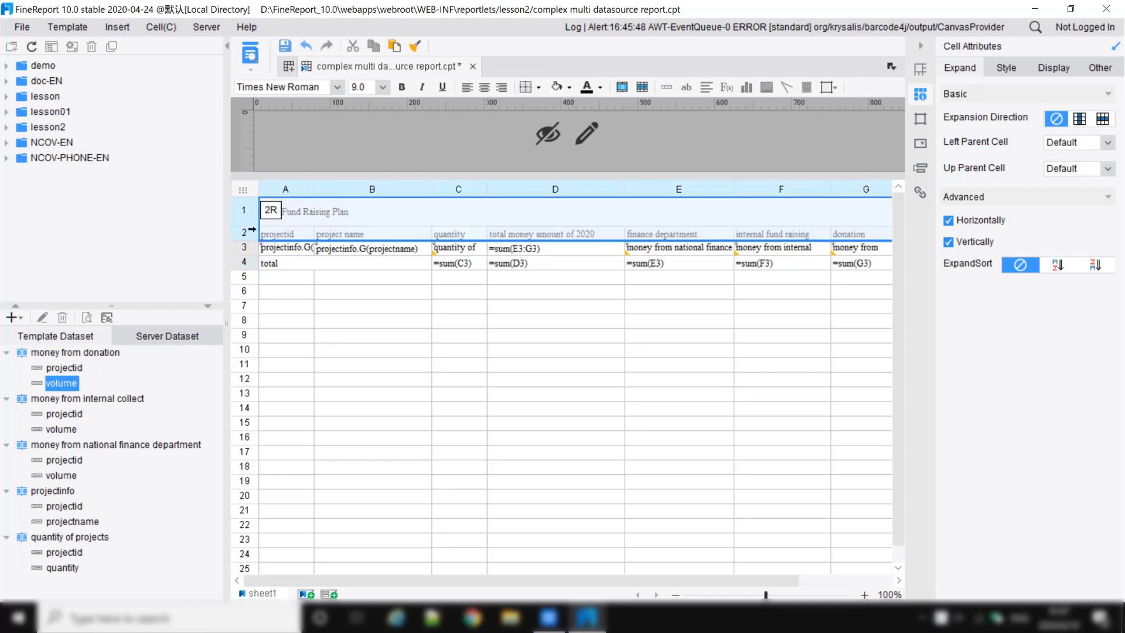
click(1021, 69)
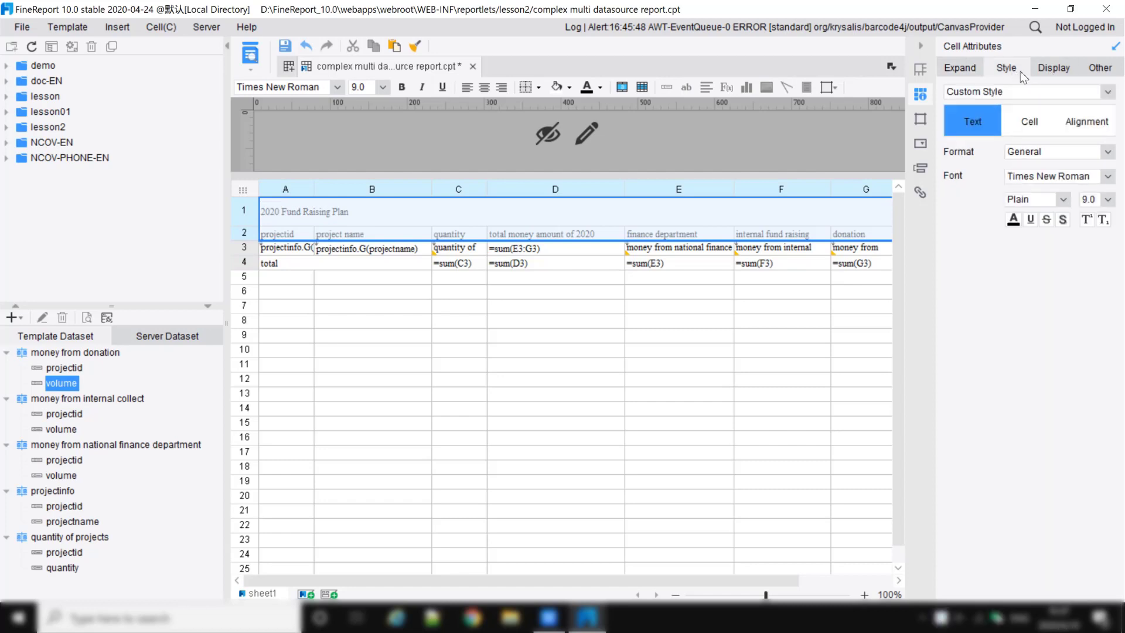
click(1033, 92)
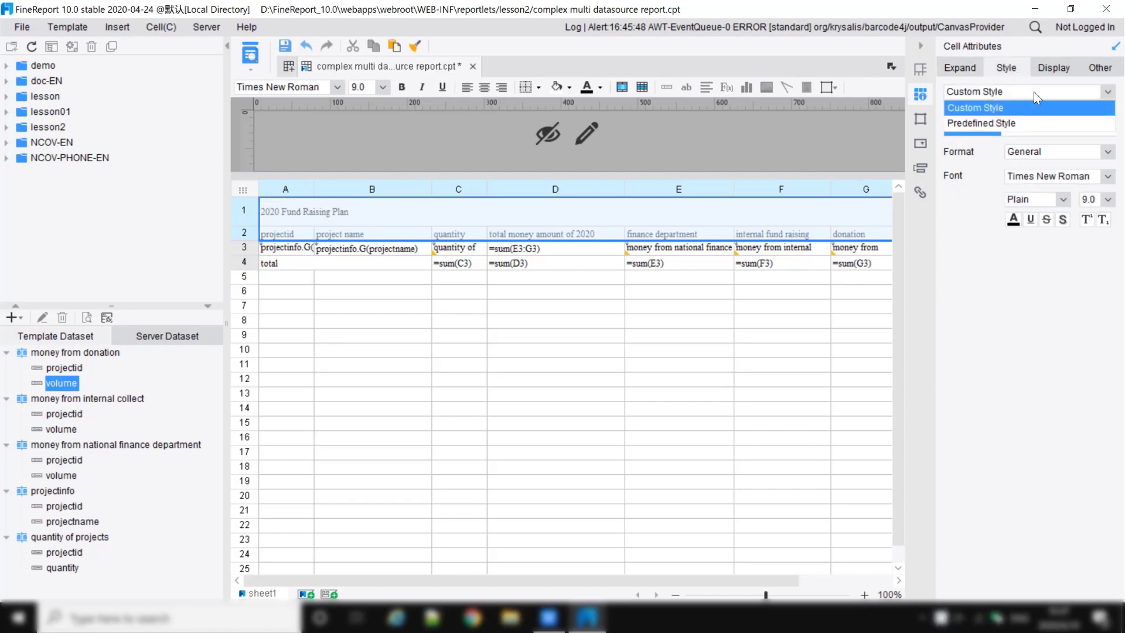
click(1021, 121)
click(1035, 281)
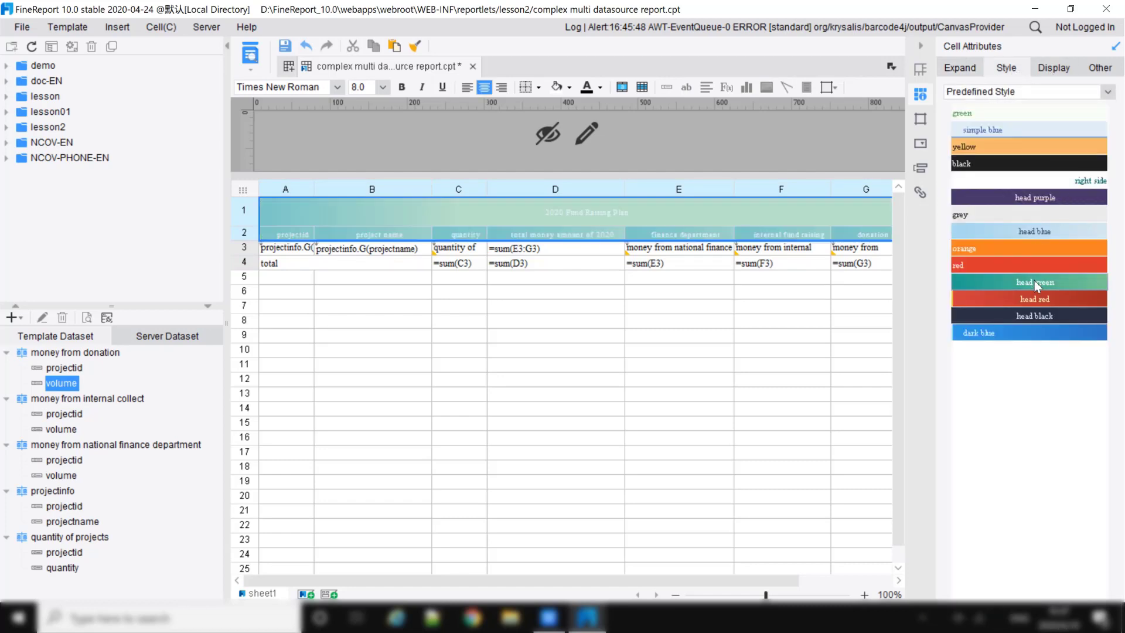
Make the column header row 2 slightly taller.
click(438, 239)
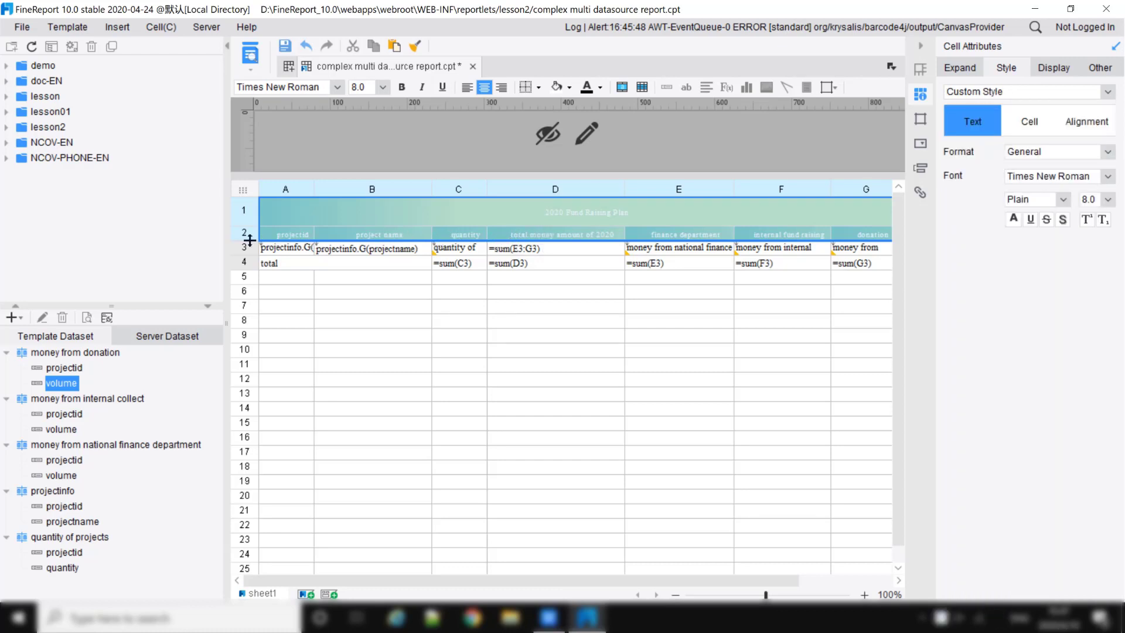
drag(250, 240, 252, 248)
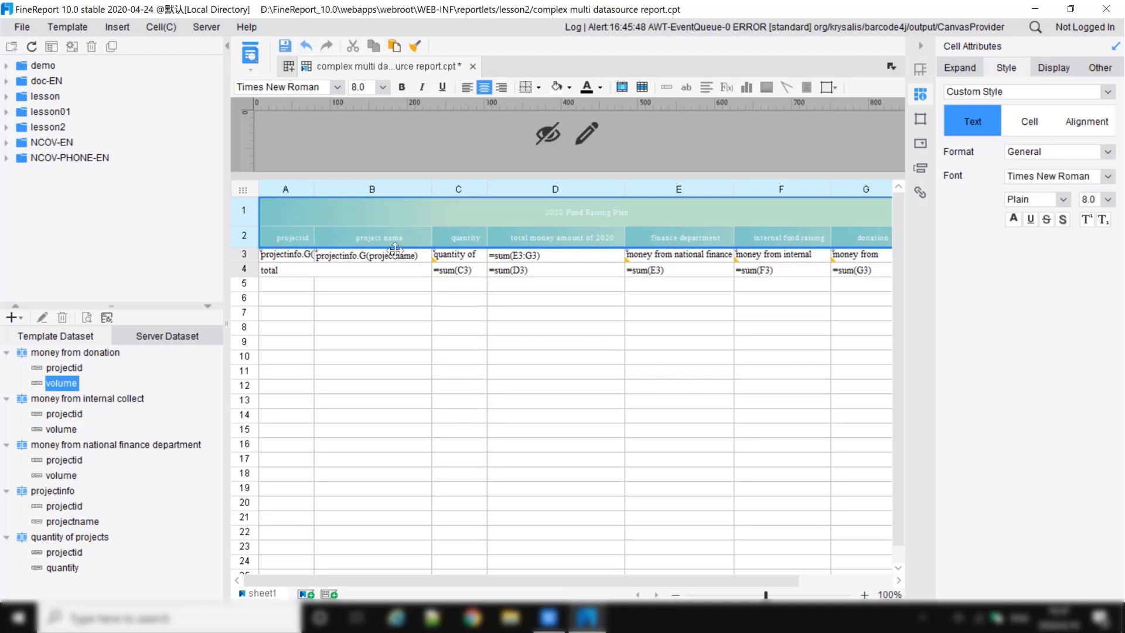
click(334, 265)
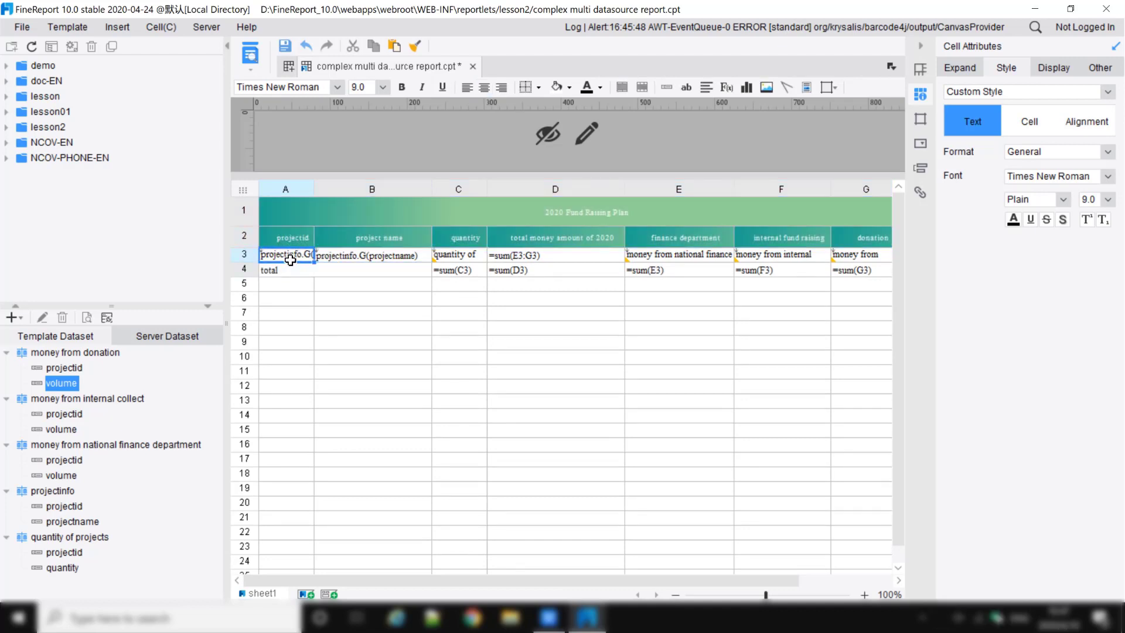
Apply the predefined style "green" to rows 3 and 4 and centre their contents.
click(251, 253)
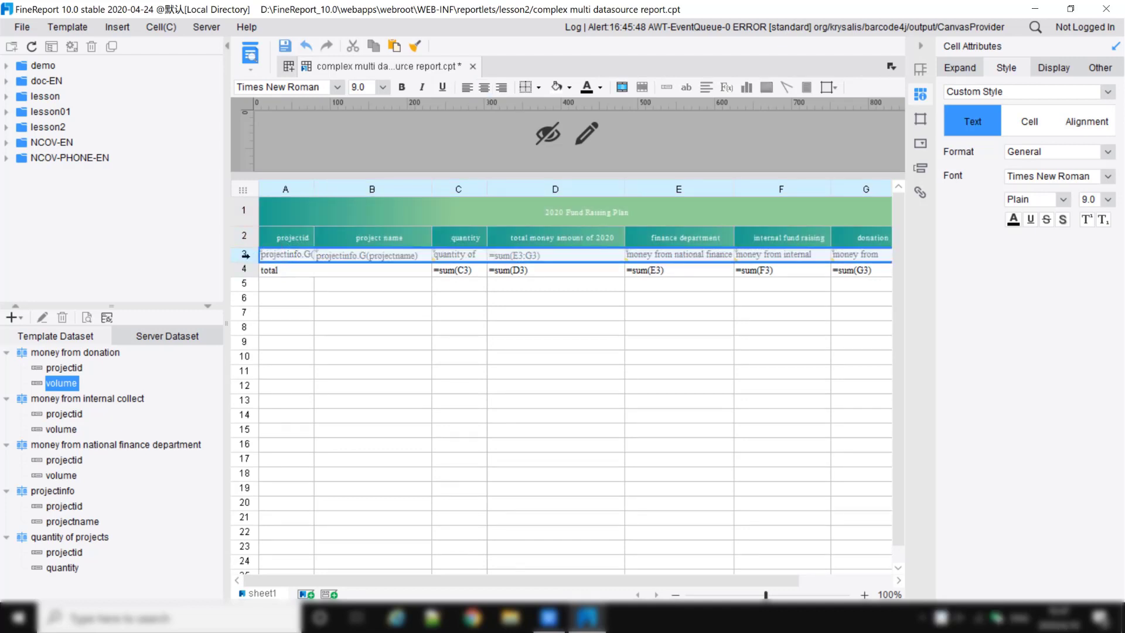
drag(251, 253, 247, 269)
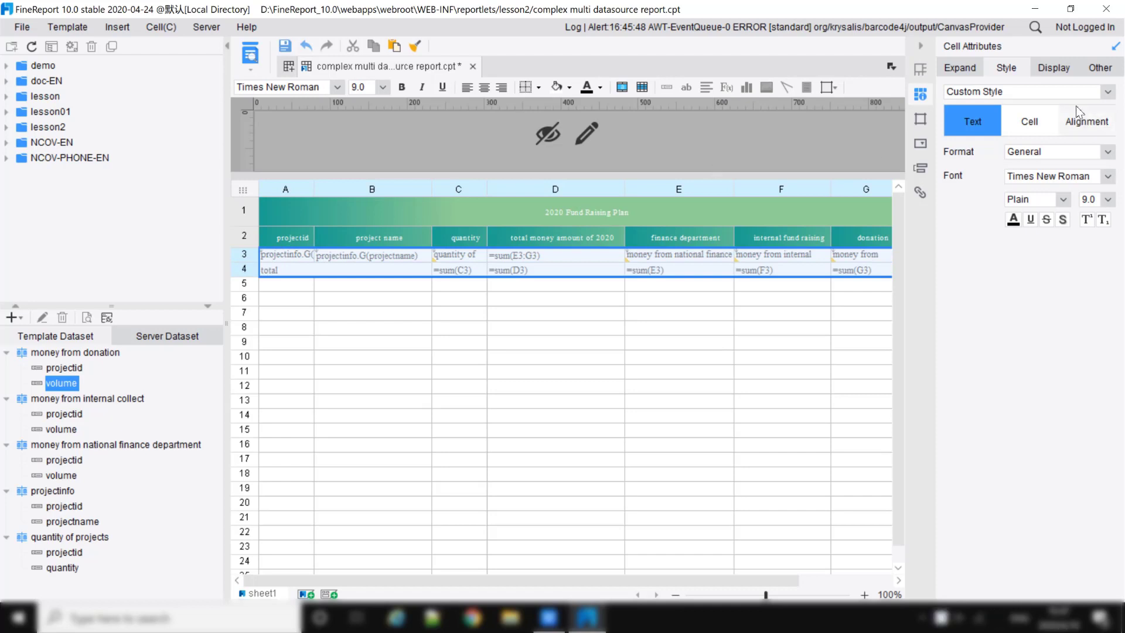
click(1059, 95)
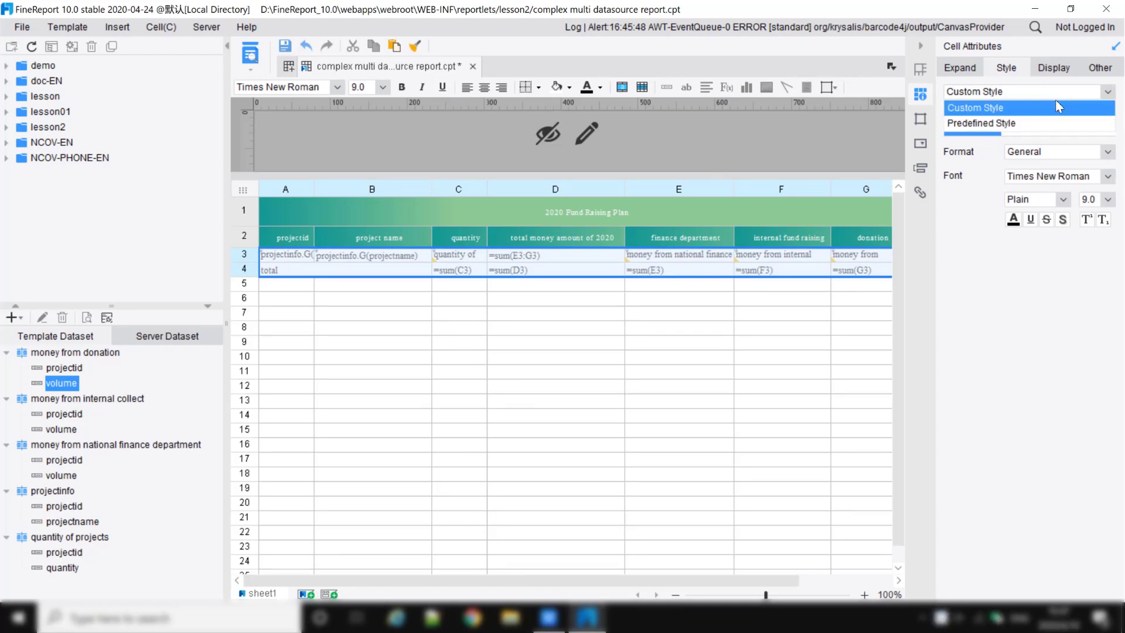
click(1022, 124)
click(1003, 115)
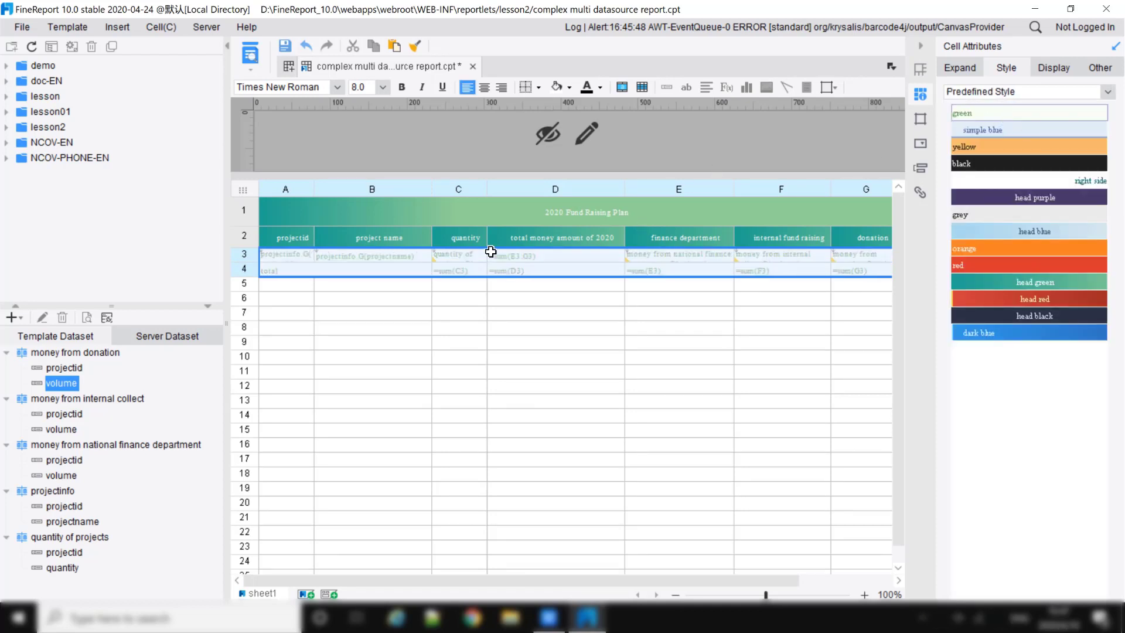
click(485, 88)
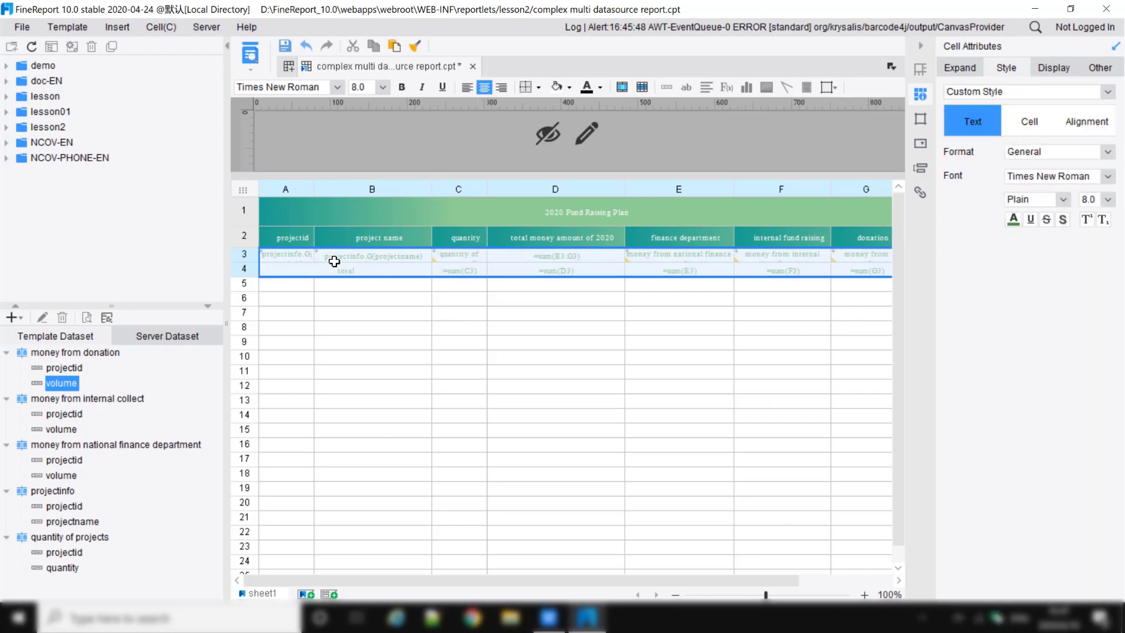
Give the cells of rows 3 and 4 light grey outer and inner borders.
click(1034, 119)
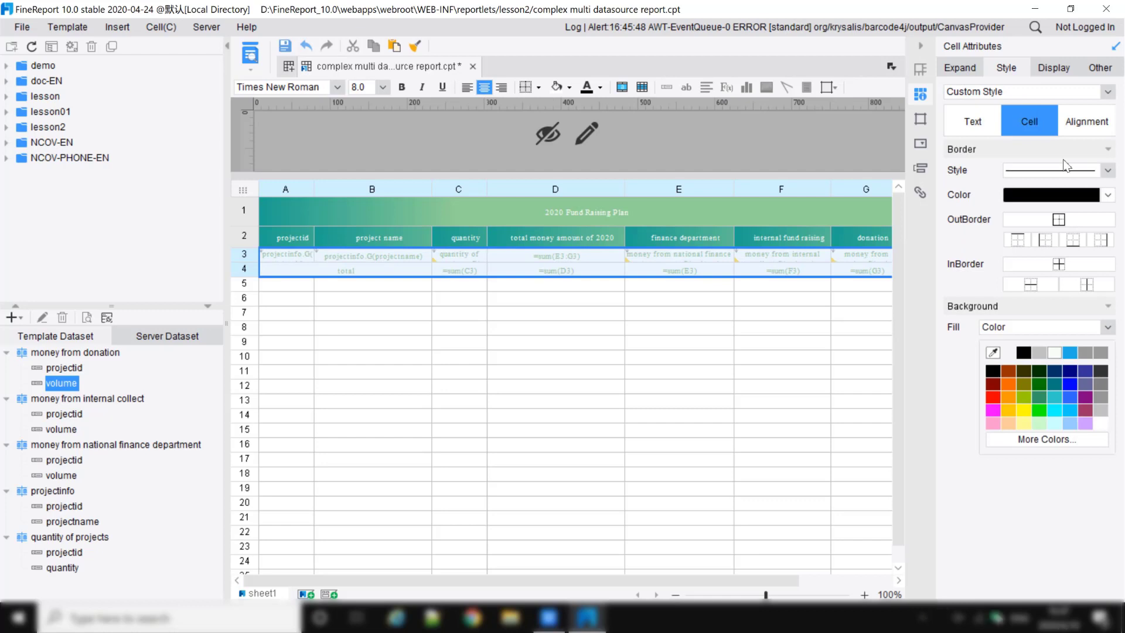
click(1077, 195)
click(1068, 216)
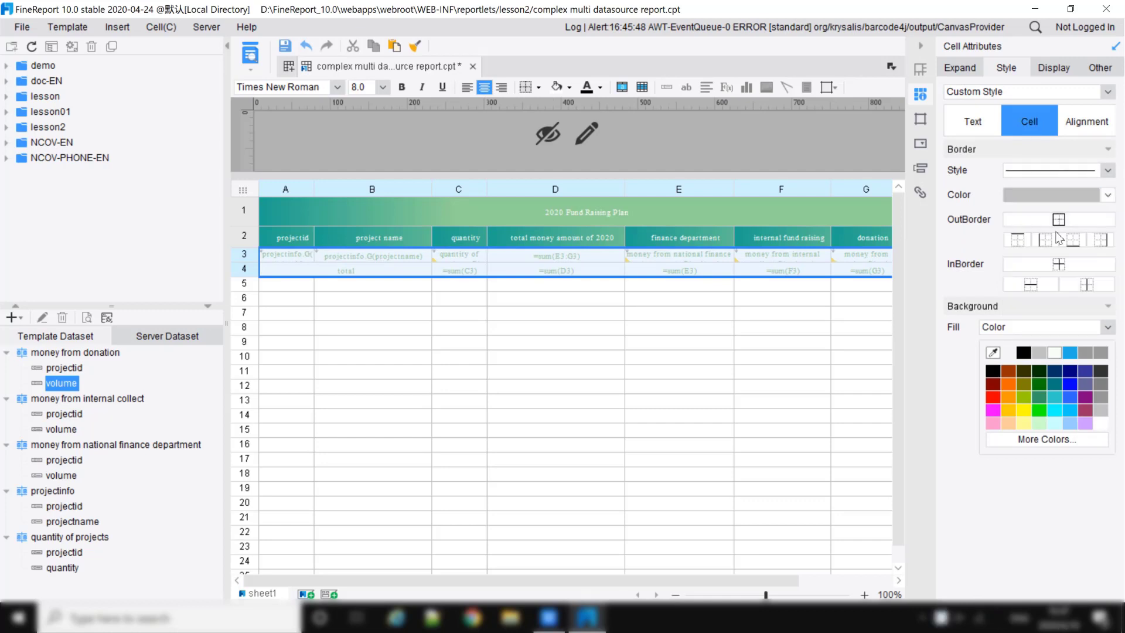
click(1059, 219)
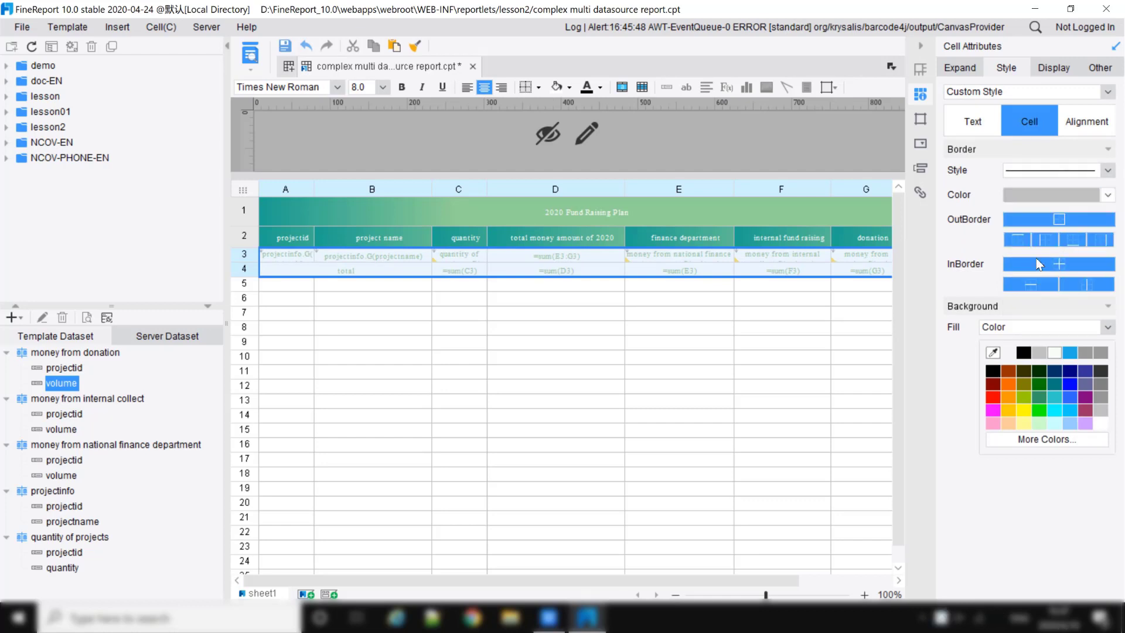
click(557, 258)
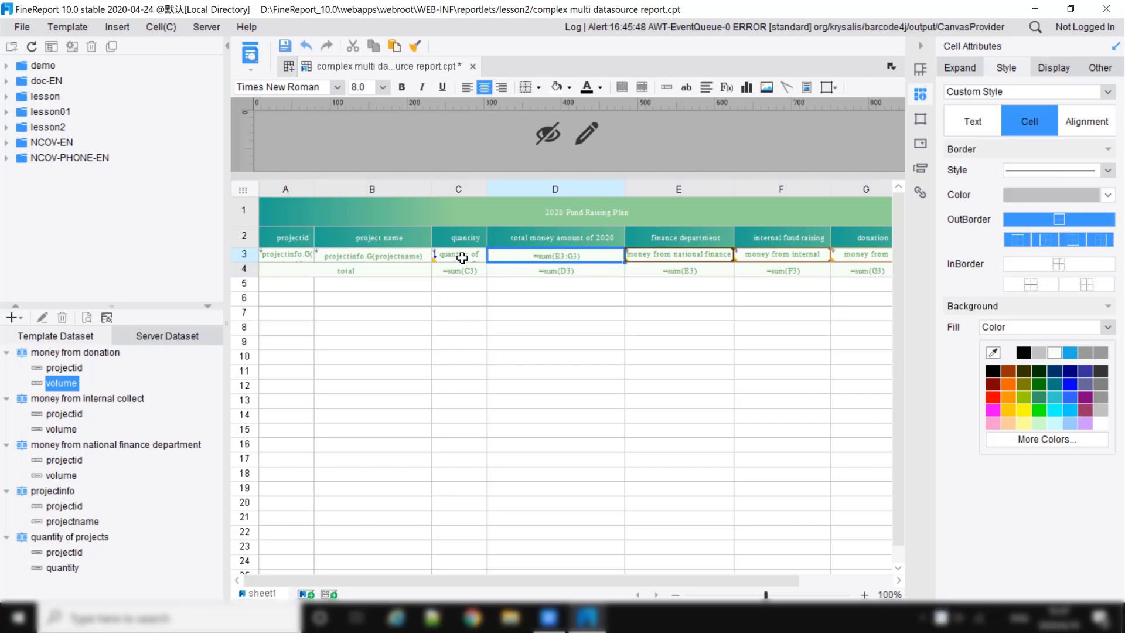
Right-align the numeric cells C3 to G4 in the data and total rows.
drag(462, 255, 867, 273)
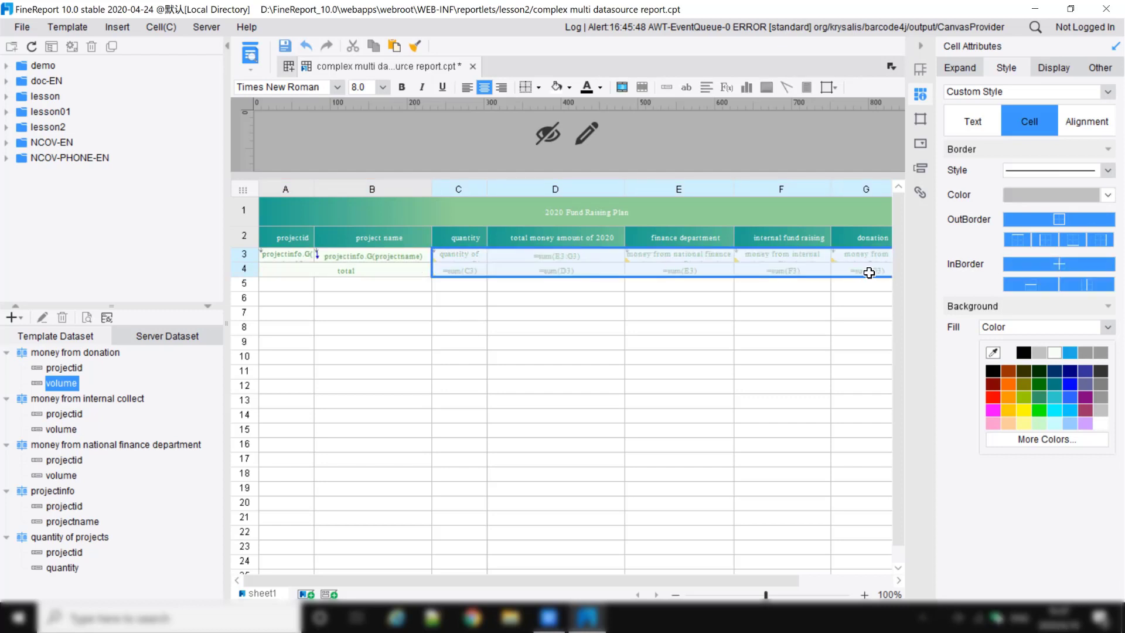
click(505, 87)
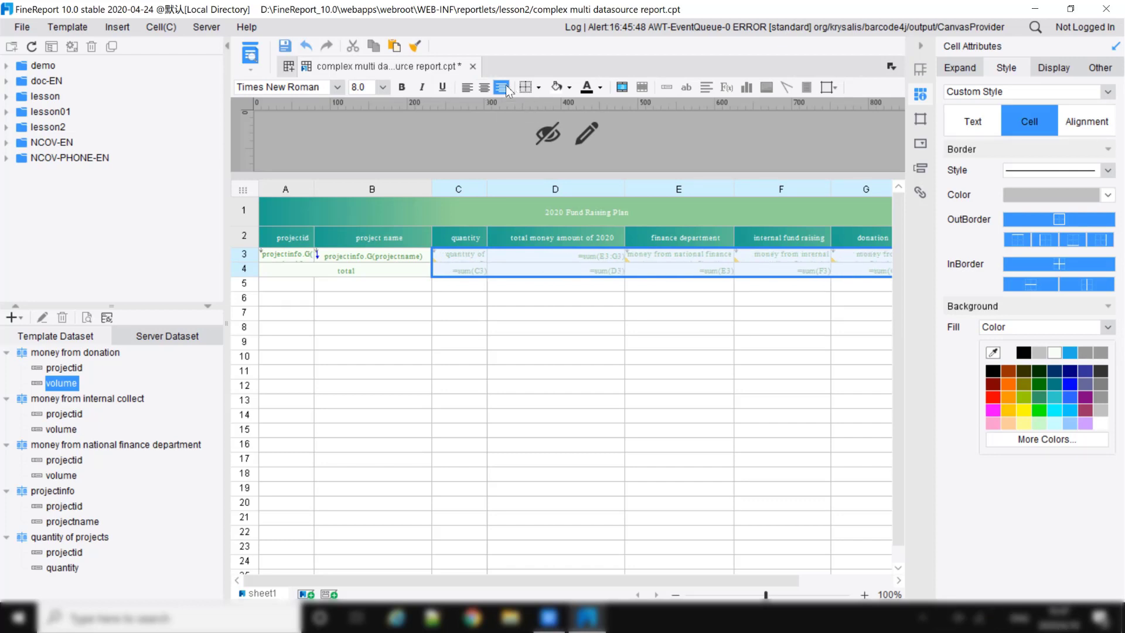
click(404, 254)
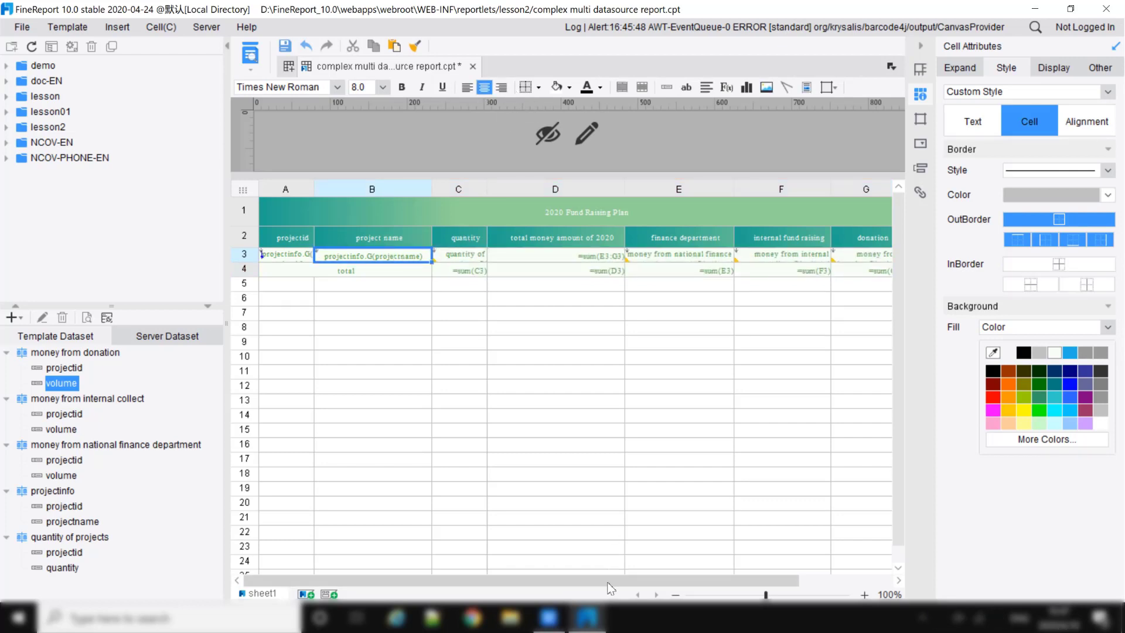
Set the font size of the title and column header rows 1 and 2 to 10, and save the report.
drag(645, 579, 506, 567)
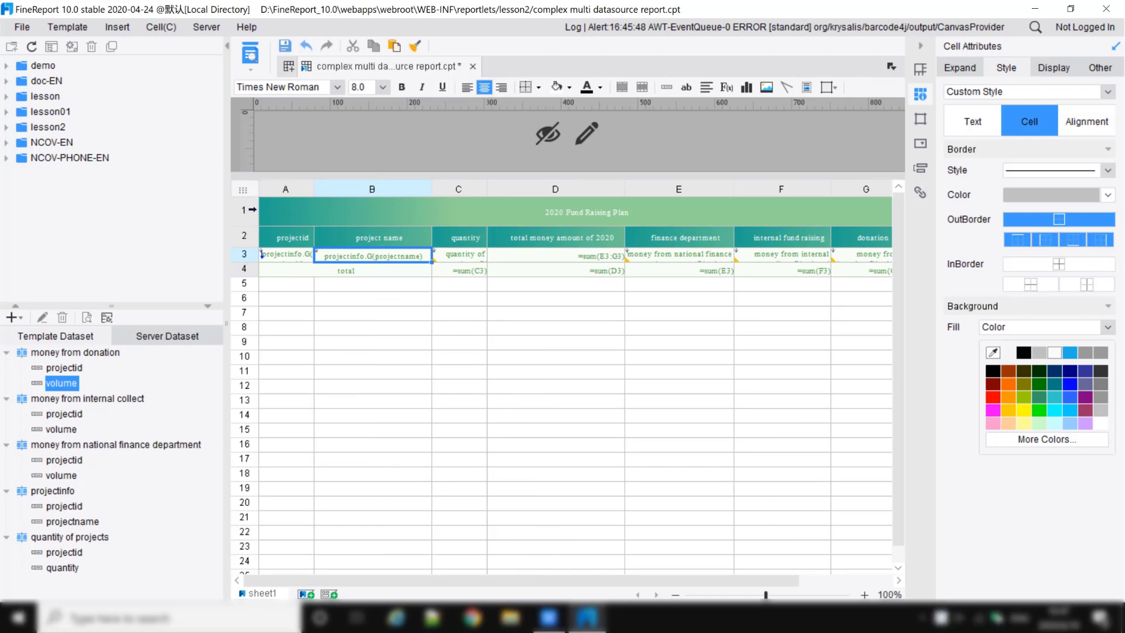
click(237, 210)
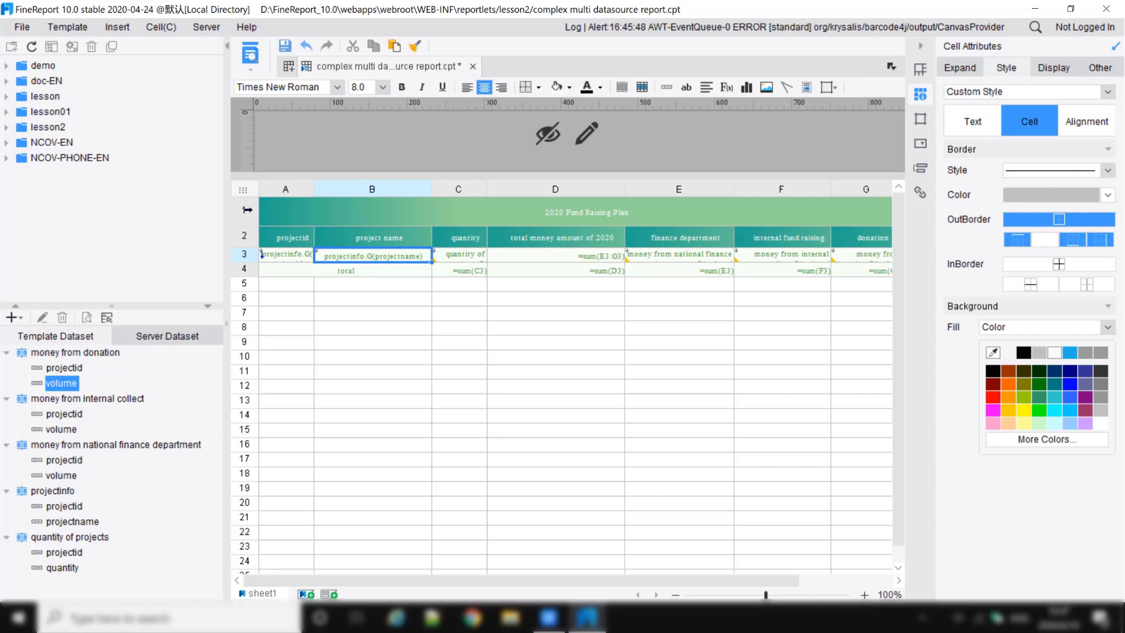
drag(247, 209, 247, 234)
click(382, 87)
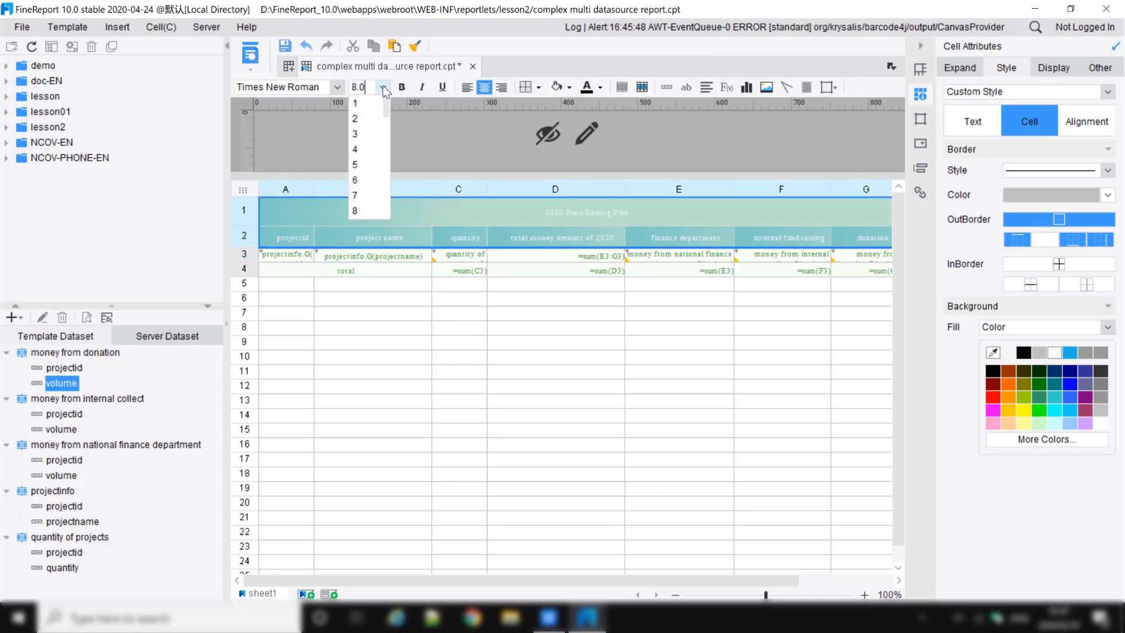
scroll(375, 170, down, 2)
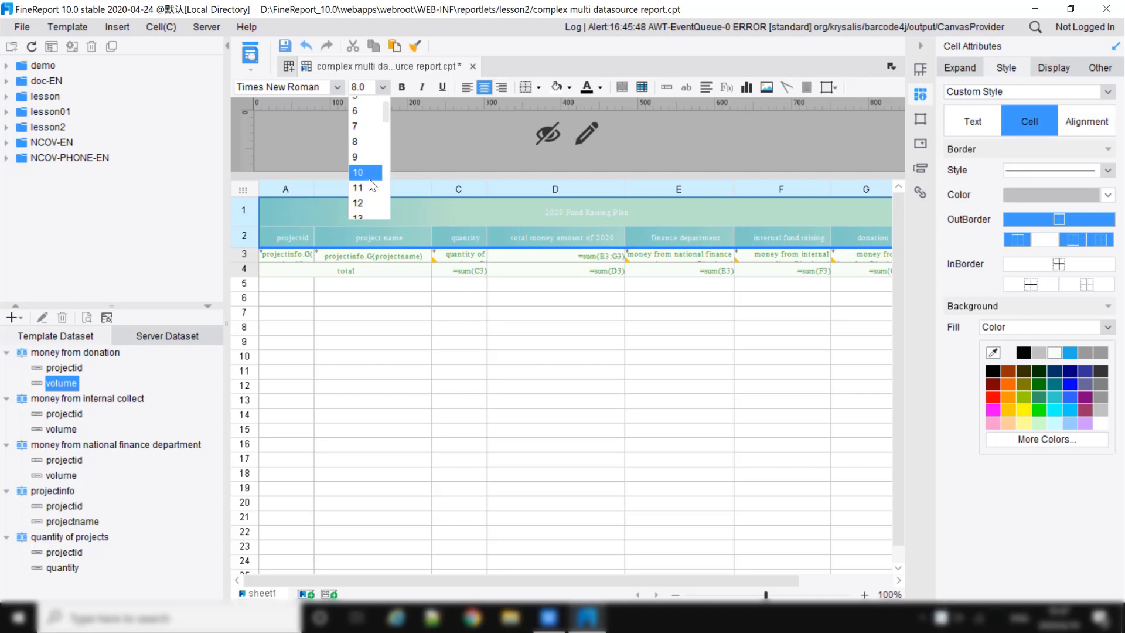
click(361, 172)
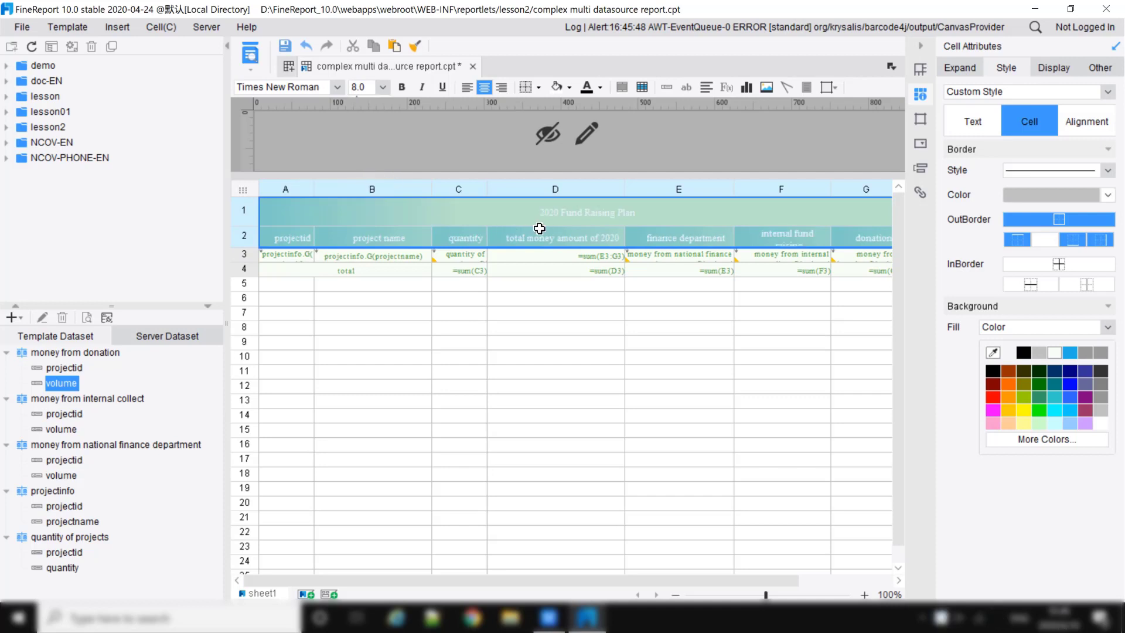
click(574, 240)
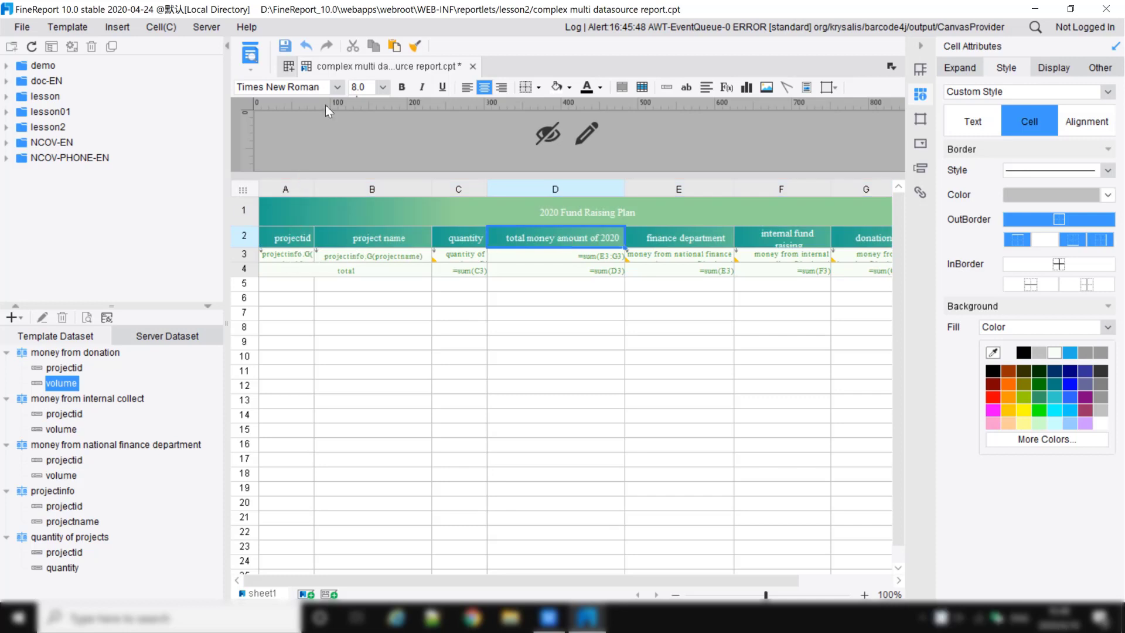
click(286, 46)
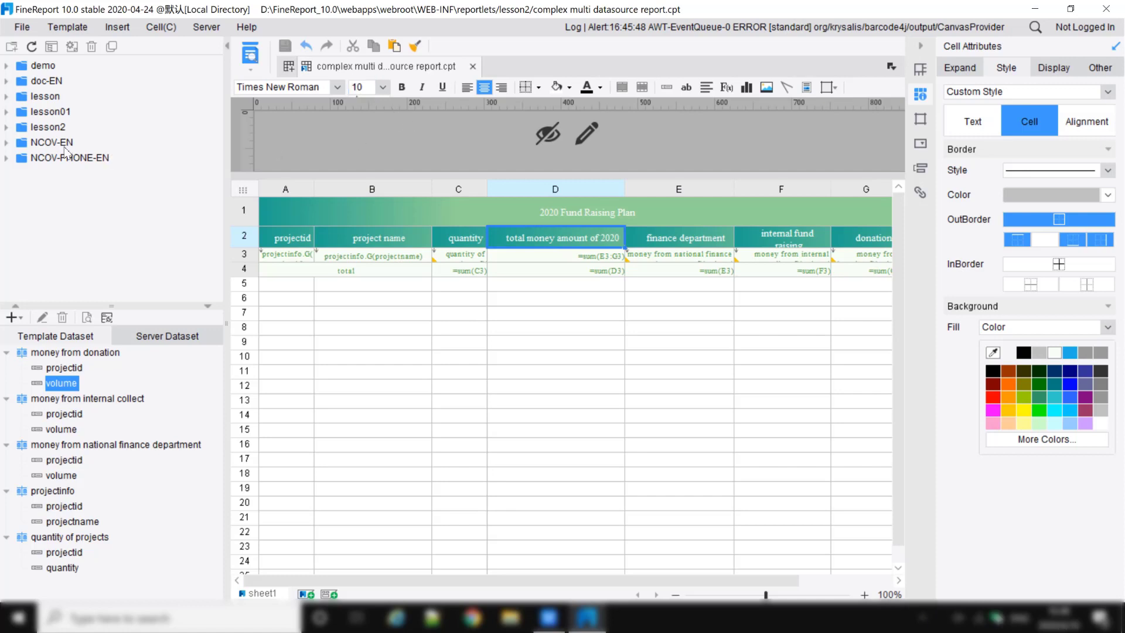
Locate complex multi datasource report.cpt in the lesson2 folder and preview the report in the browser.
click(6, 127)
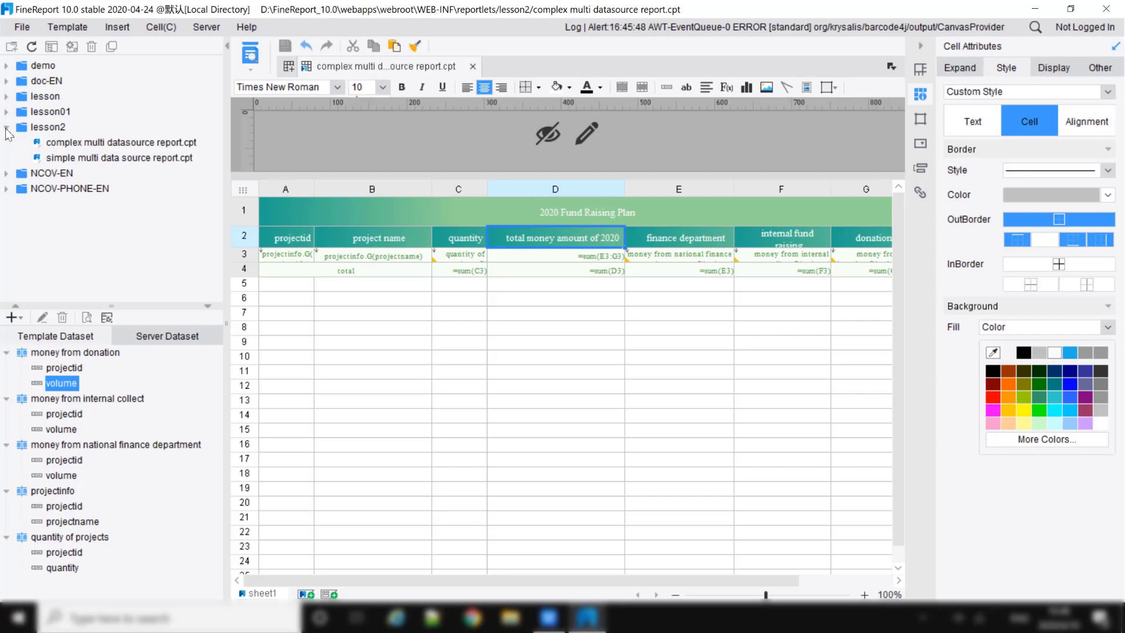
click(116, 145)
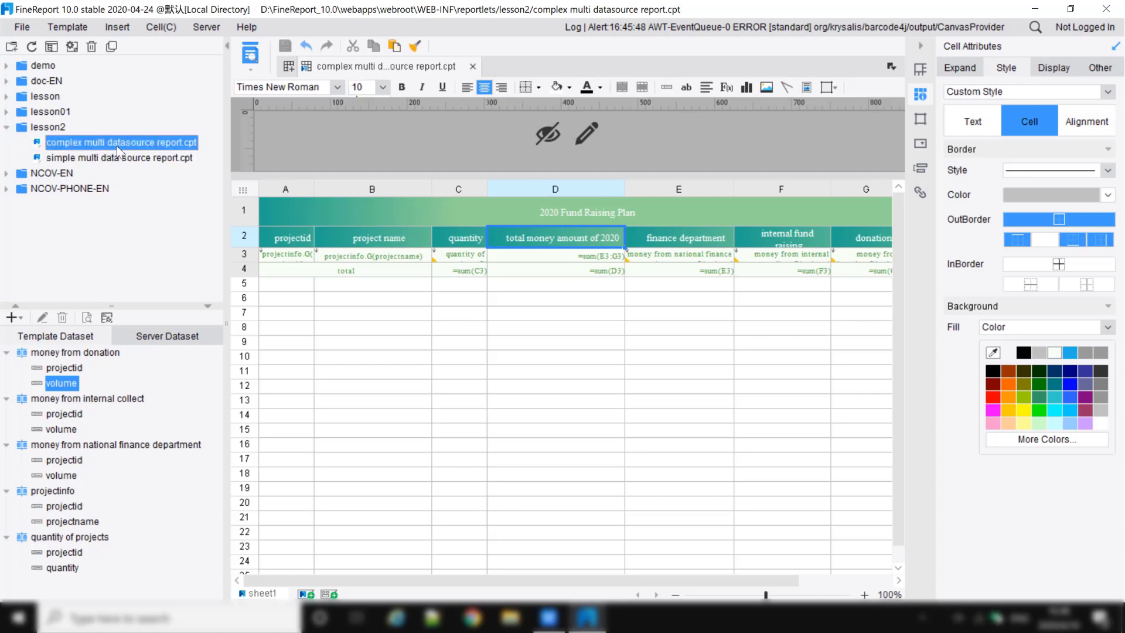
click(252, 53)
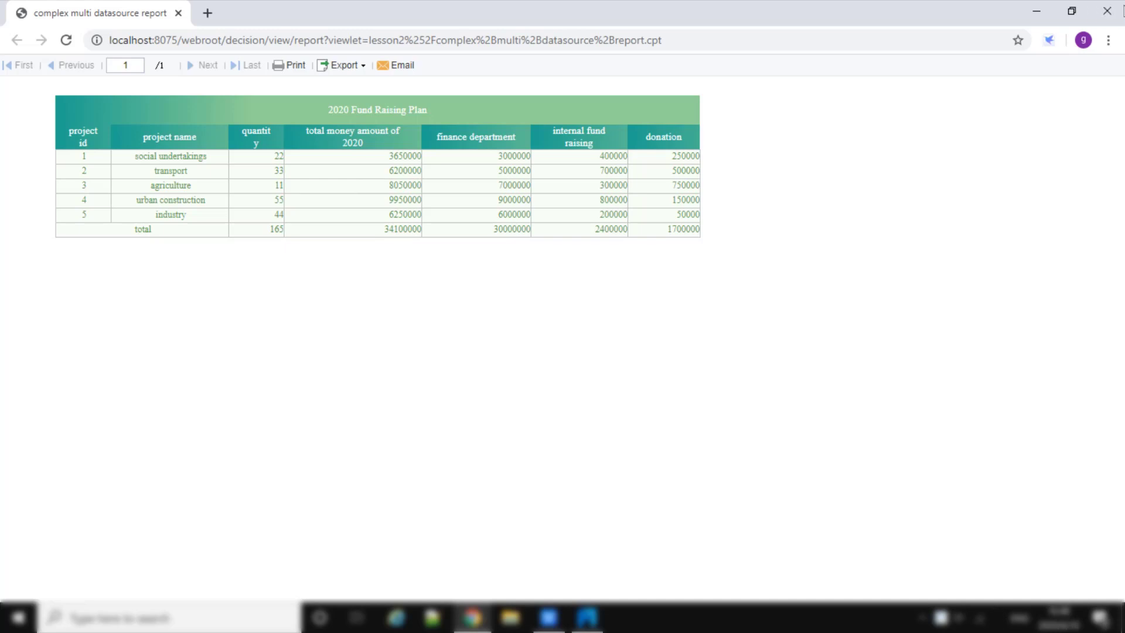
click(1121, 10)
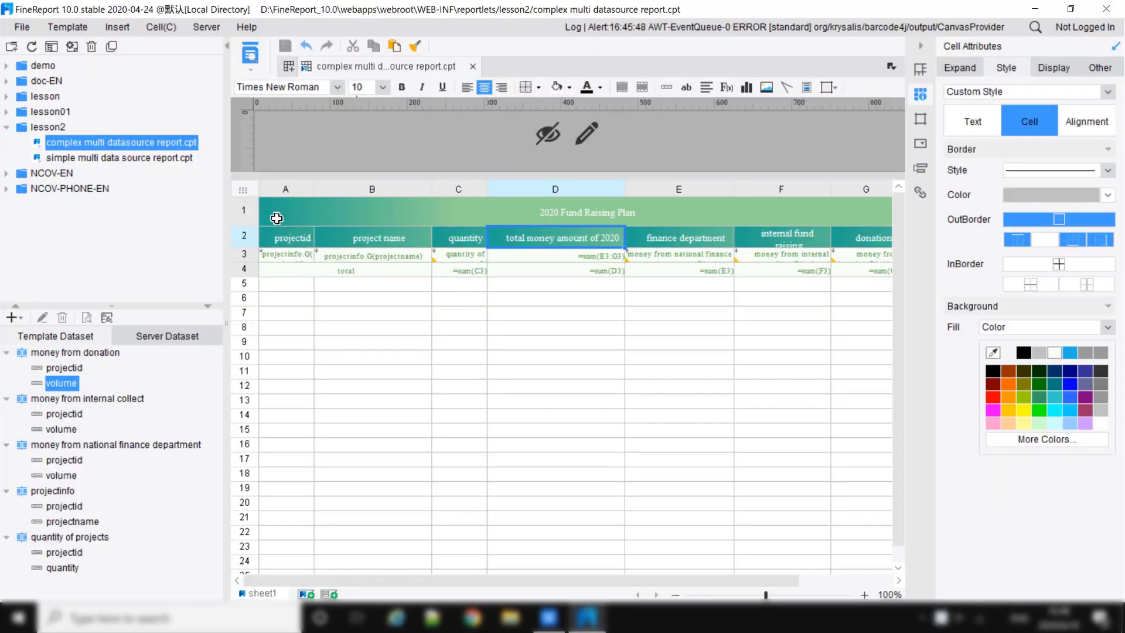
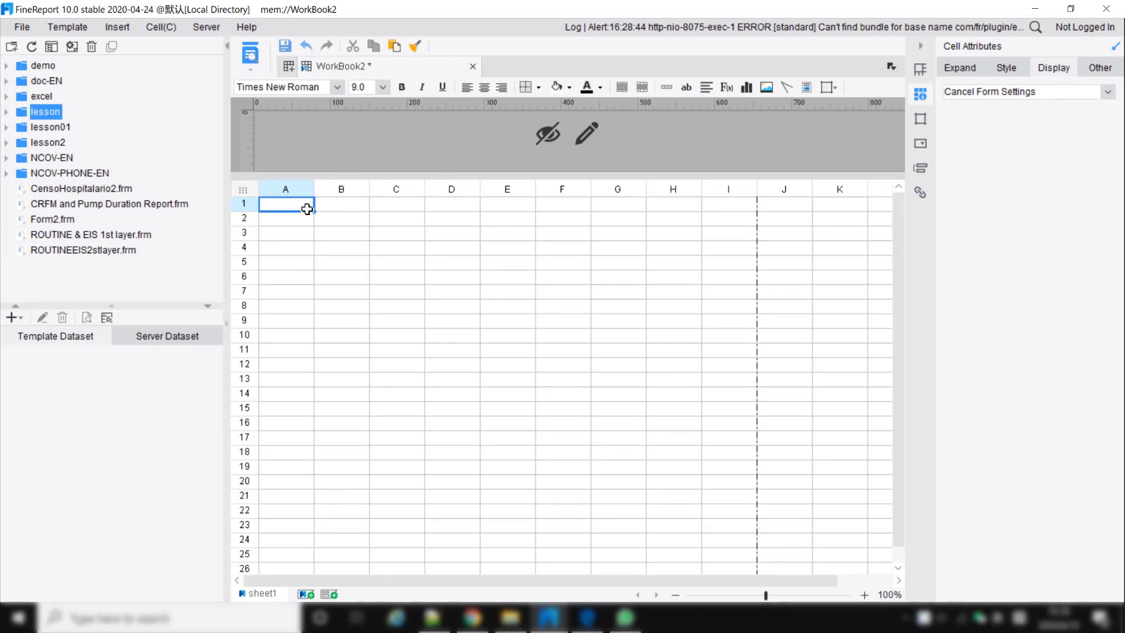
In WorkBook2, create a database query dataset on FRDemoEN with select * from orders where shipmethod ='UPS' AND empid<1010.
click(13, 317)
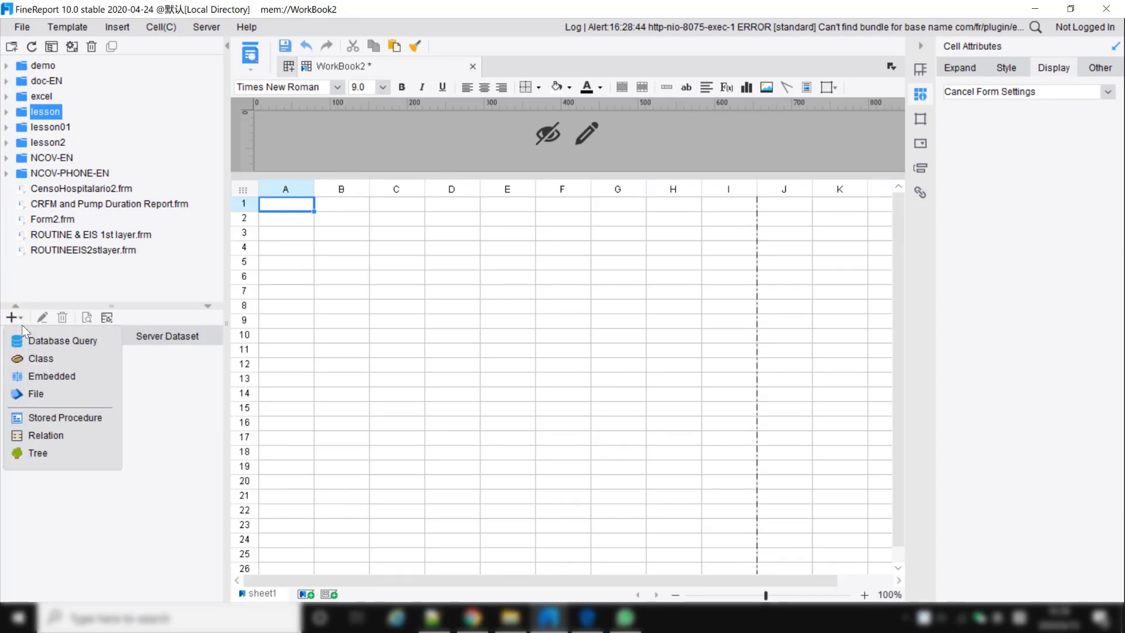
click(35, 337)
text(s)
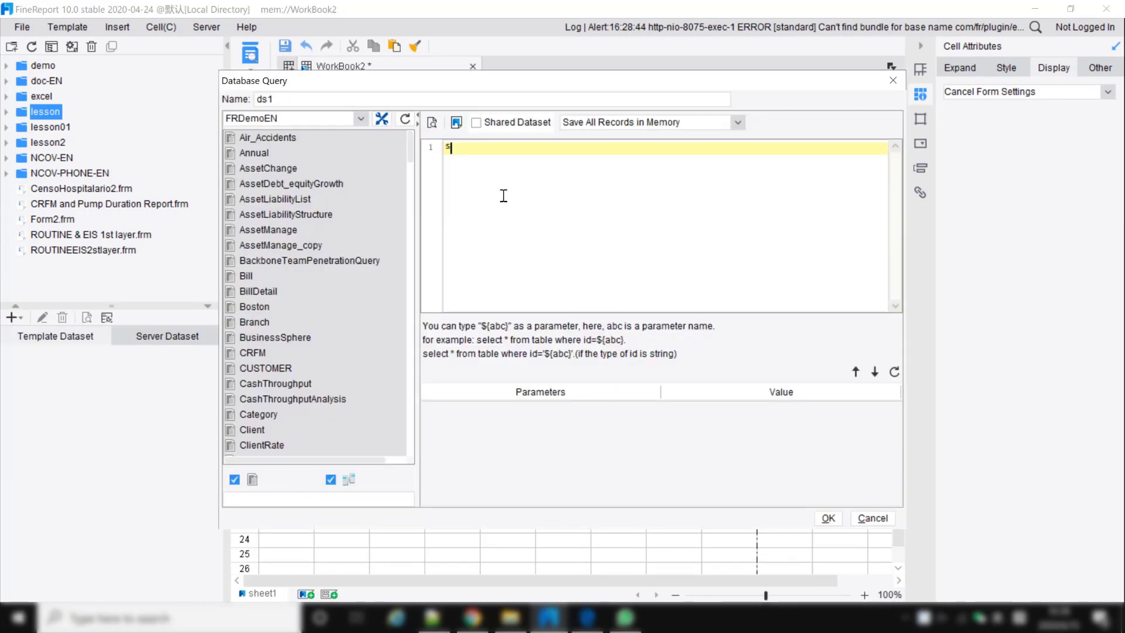
text(elect * from order)
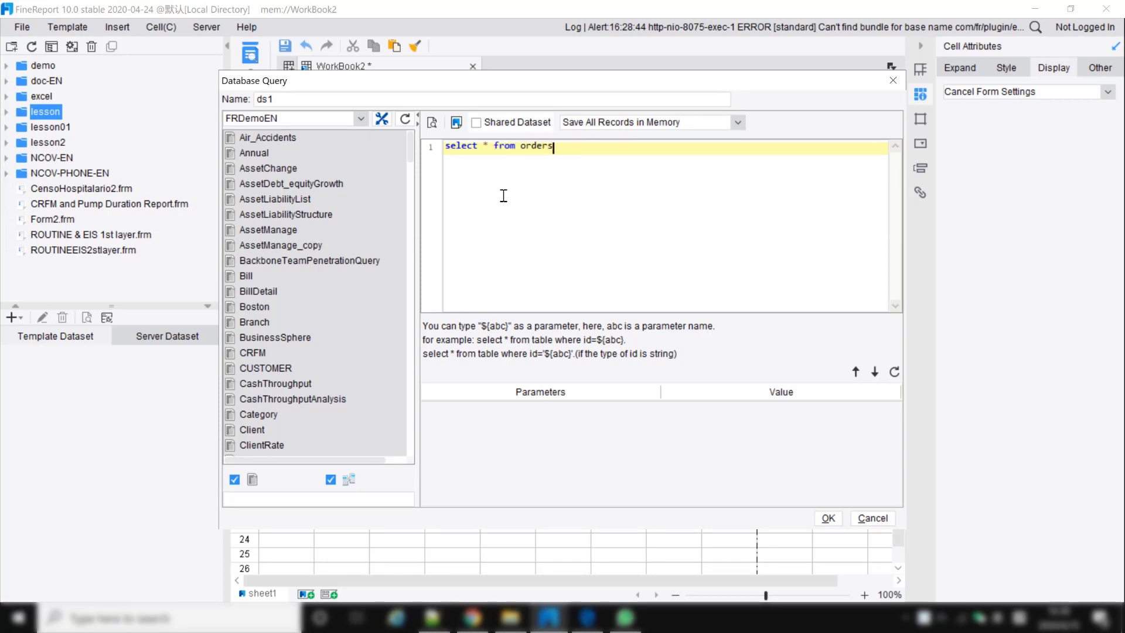
text(s)
key(Return)
text(where)
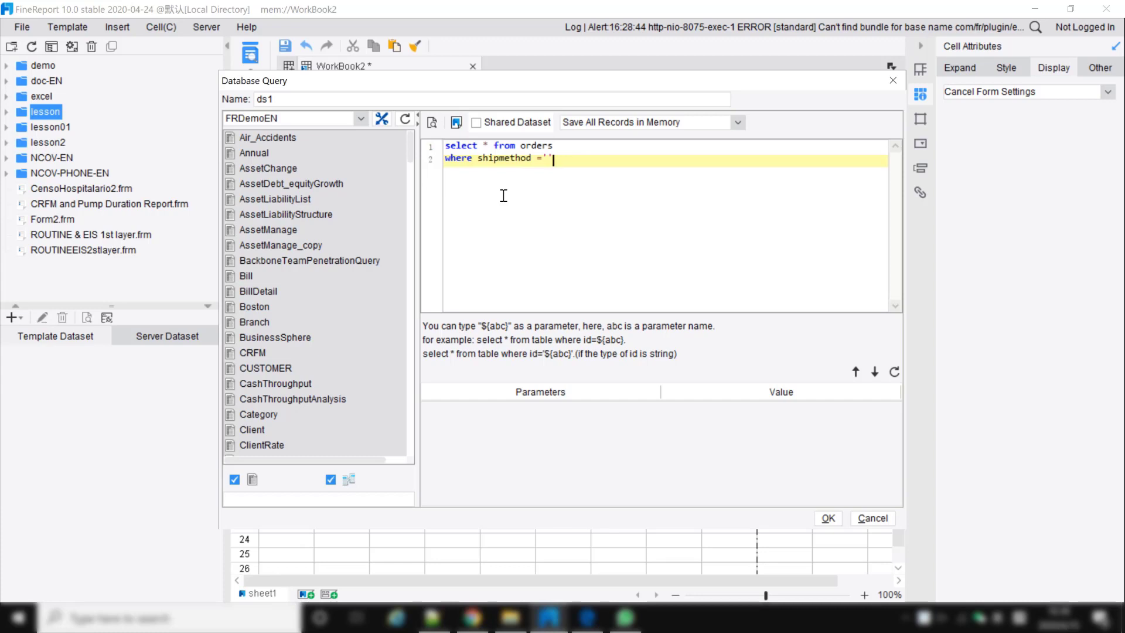
text(UPS)
key(Return)
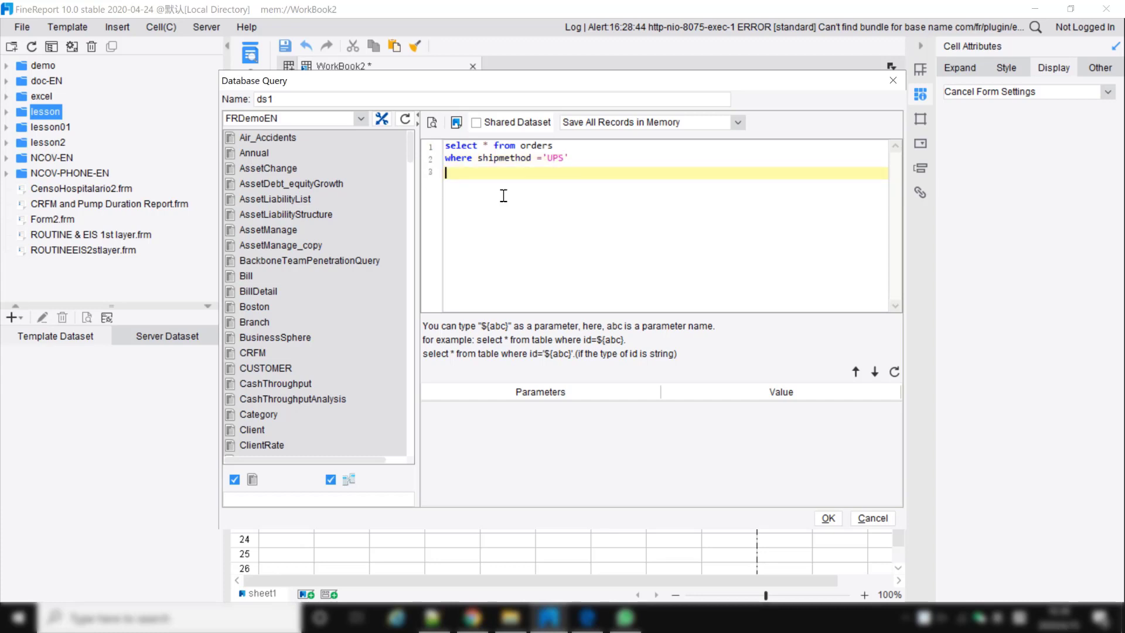
text(AND empid<1010)
Preview the data returned by the orders query and accept the dataset.
click(432, 121)
click(736, 518)
click(827, 519)
Rename the dataset ds1 as orders.
click(37, 355)
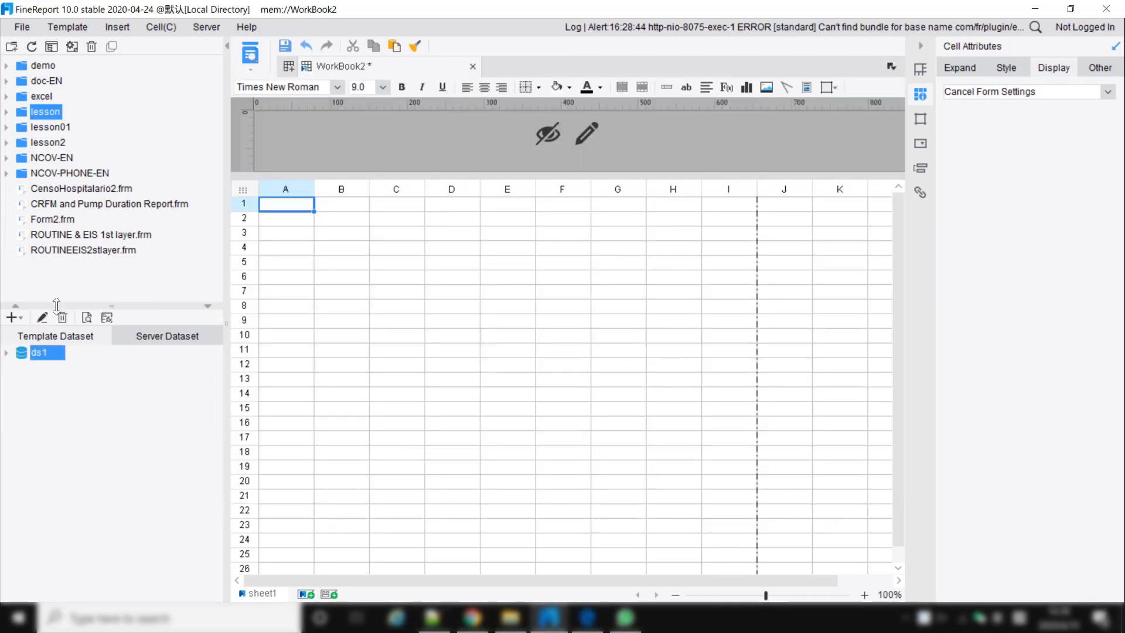
click(42, 317)
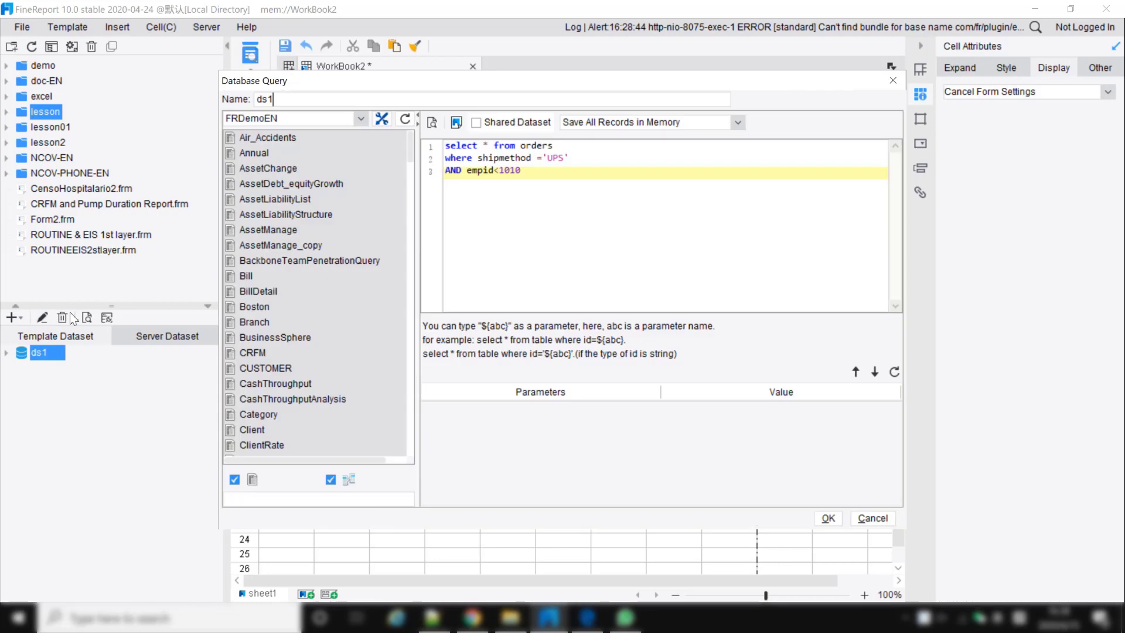
double_click(280, 98)
key(BackSpace)
text(order)
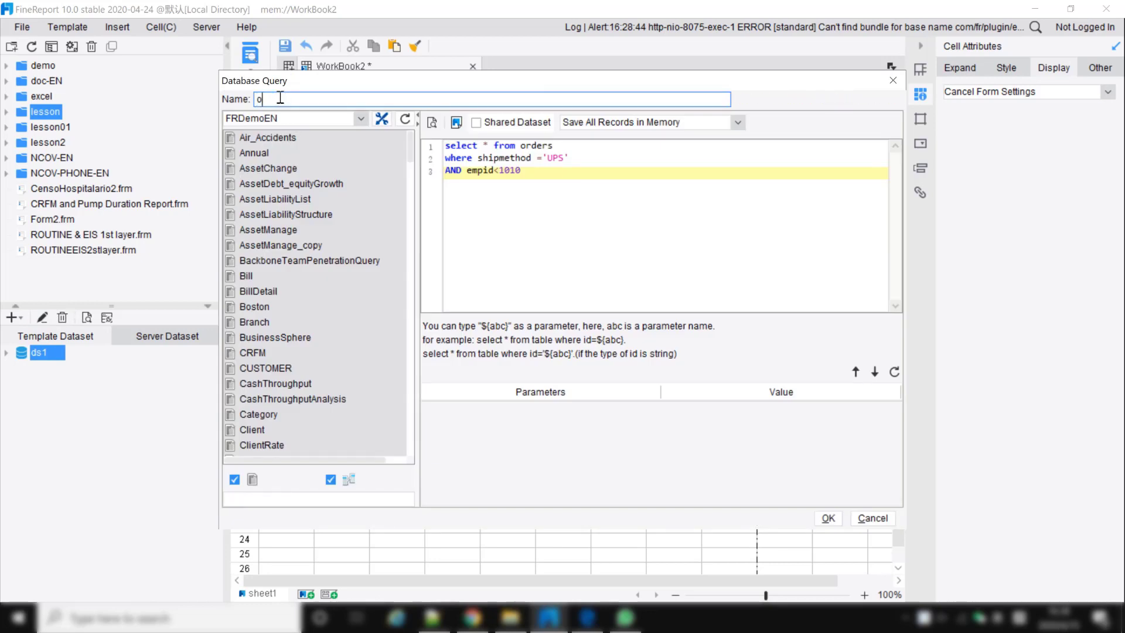
text(s)
click(826, 518)
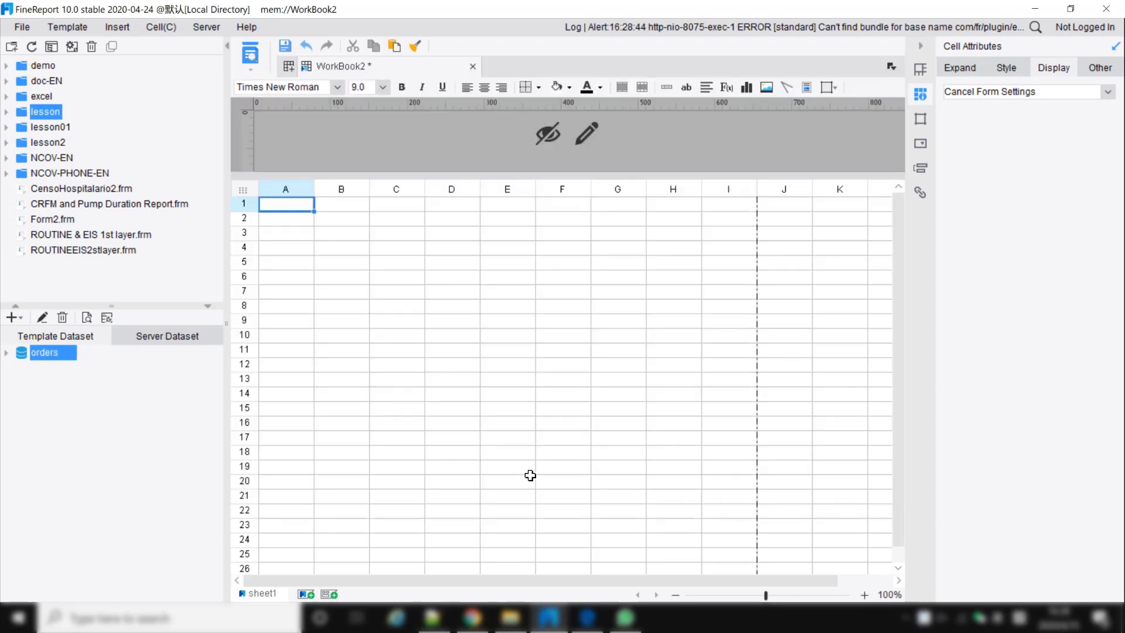
Create a second database query dataset on FRDemoEN named products with the query select * from products.
click(12, 317)
click(86, 338)
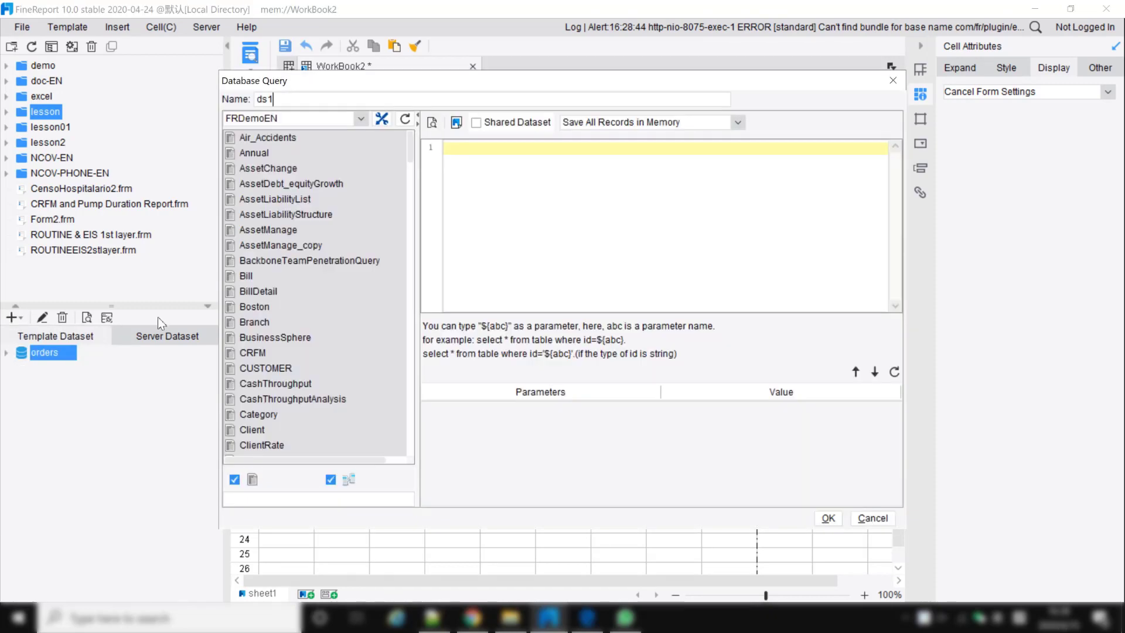
double_click(366, 98)
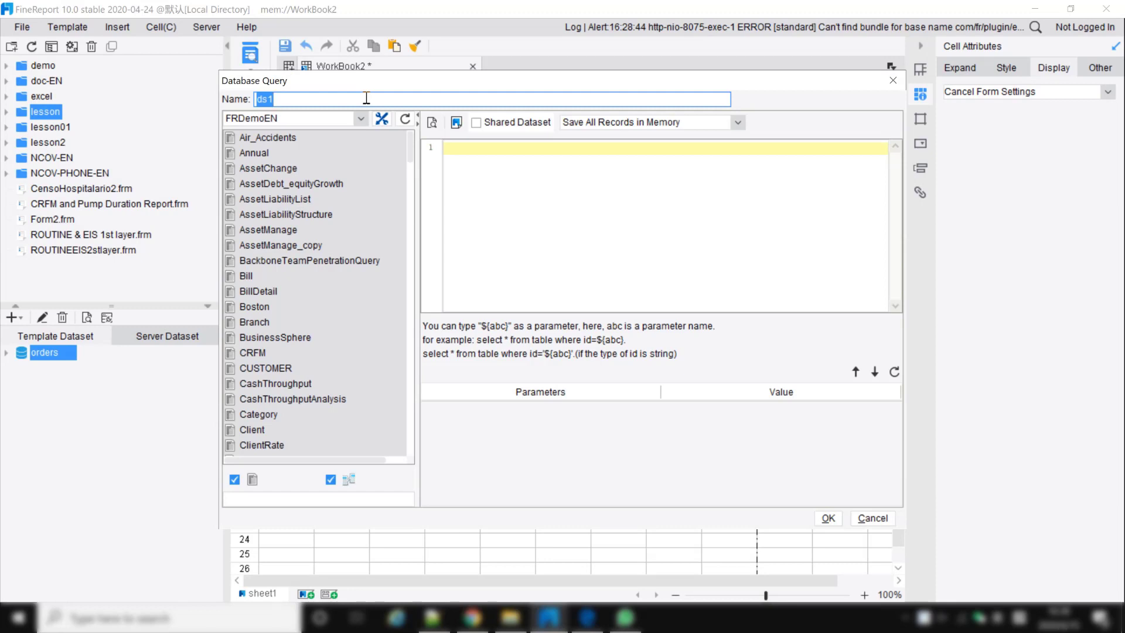
text(products)
click(560, 167)
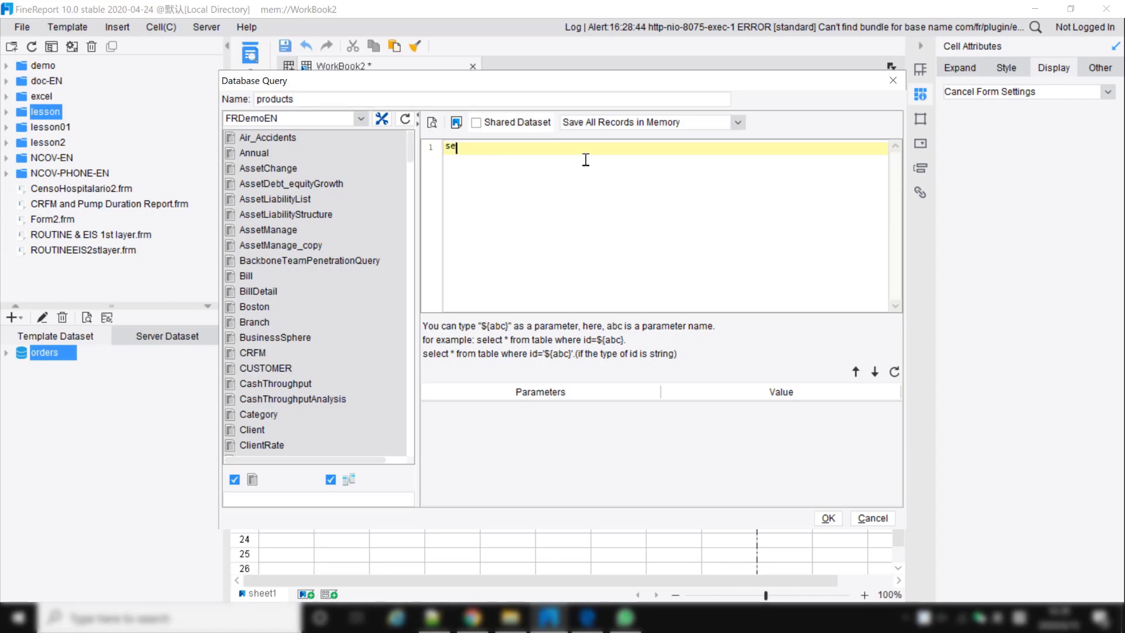
text(select * from products)
Preview the data returned by the products query and accept the dataset.
click(432, 122)
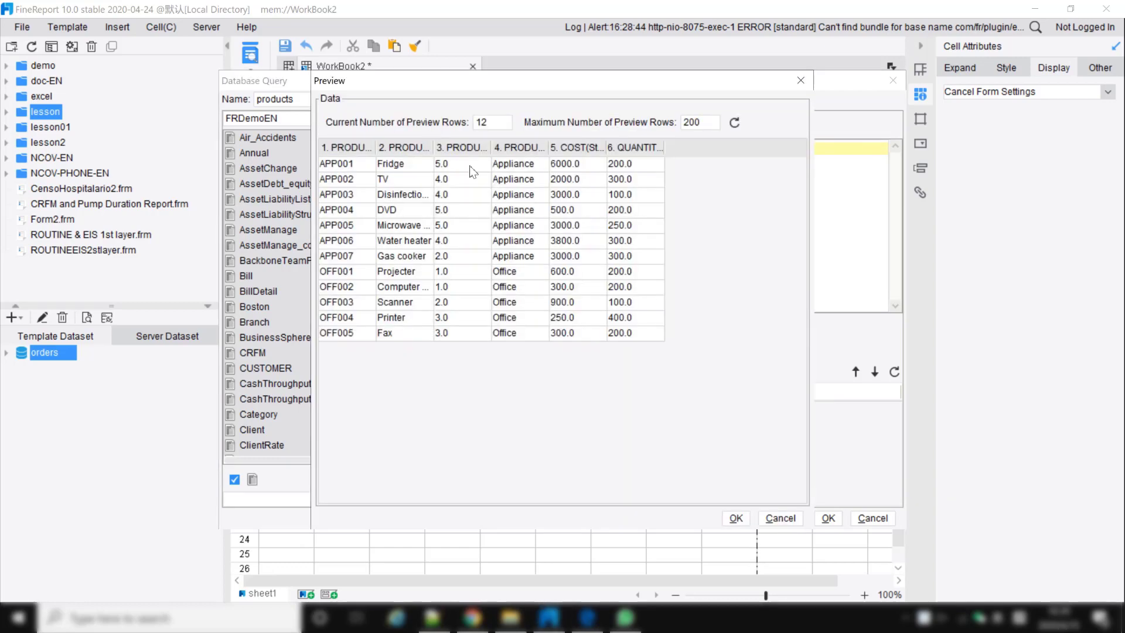
click(735, 517)
click(827, 518)
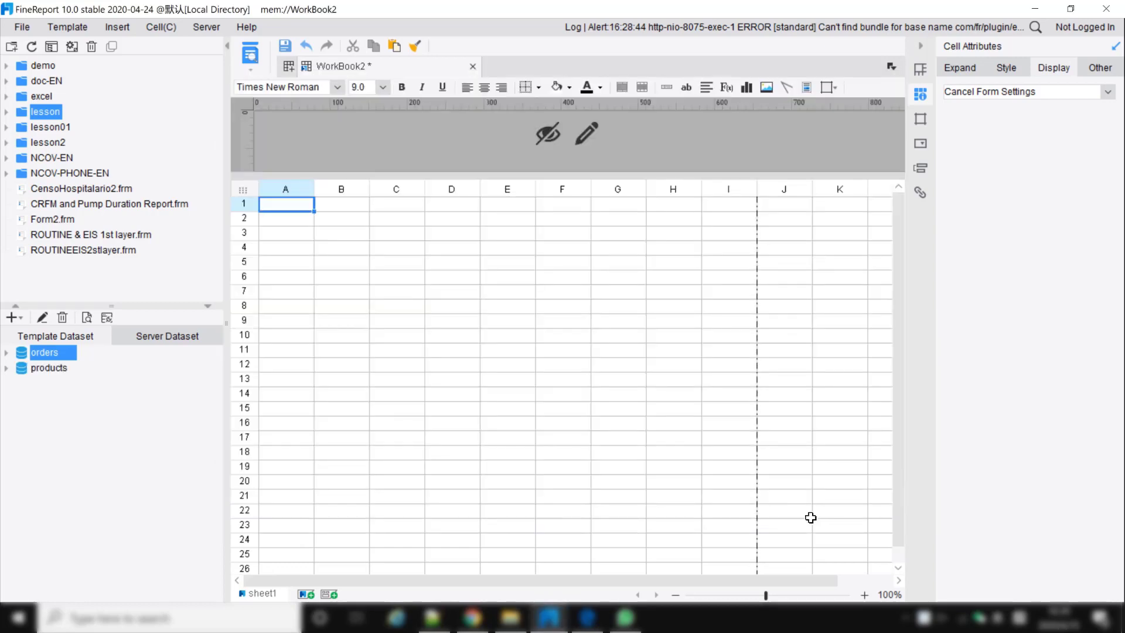
Start another database query dataset on FRDemoEN with select * from ordersdetail and preview its data.
click(16, 317)
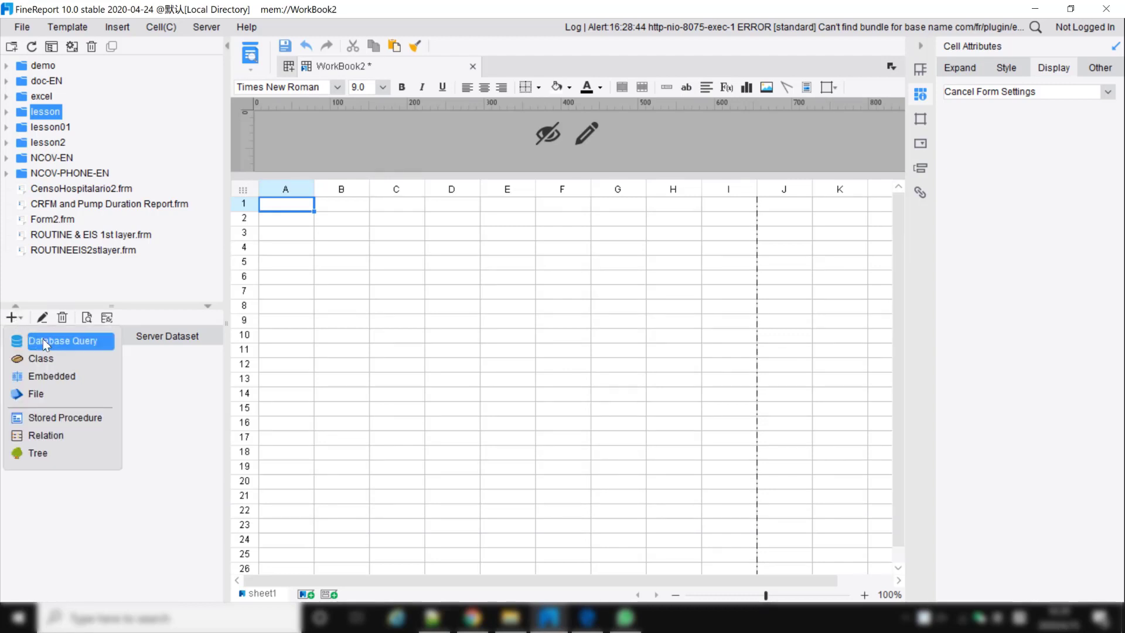
click(44, 340)
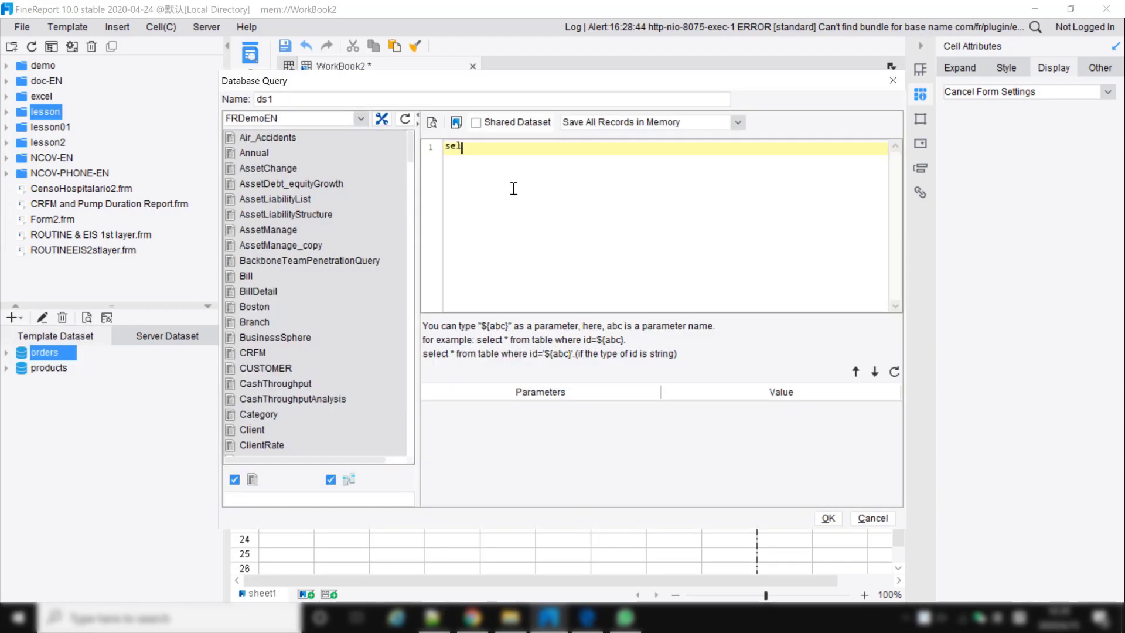
text(select )
text(* from orde)
text(rder)
text(sde)
text(tail)
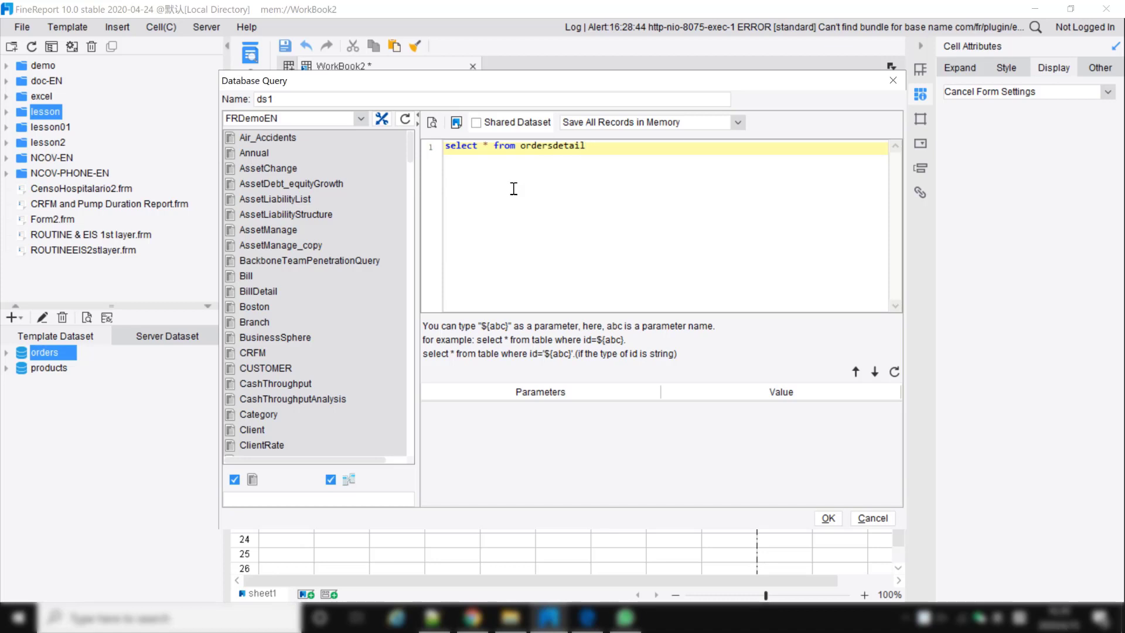
click(431, 122)
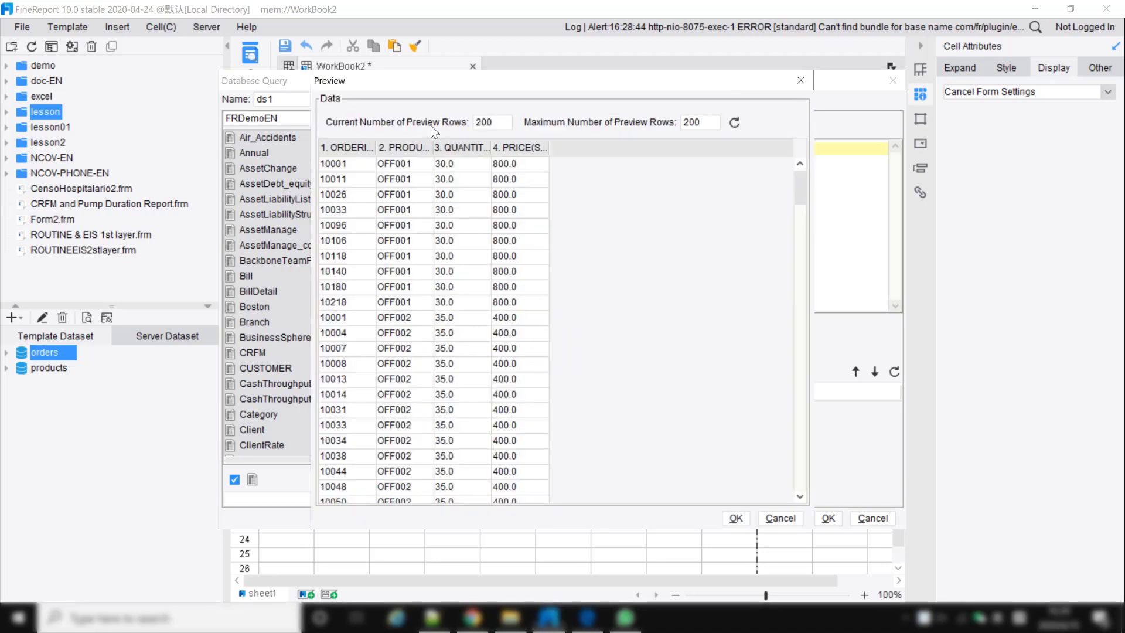
click(735, 518)
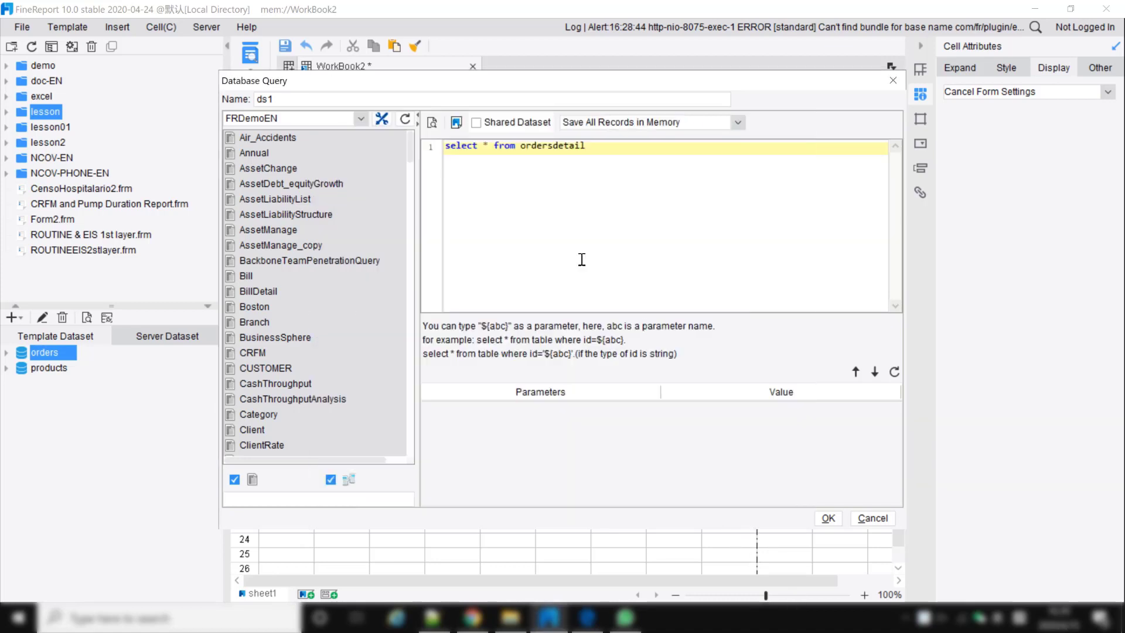
Name the new dataset ordersdetail, reusing the table name from its query, and accept it.
double_click(559, 147)
key(ctrl+c)
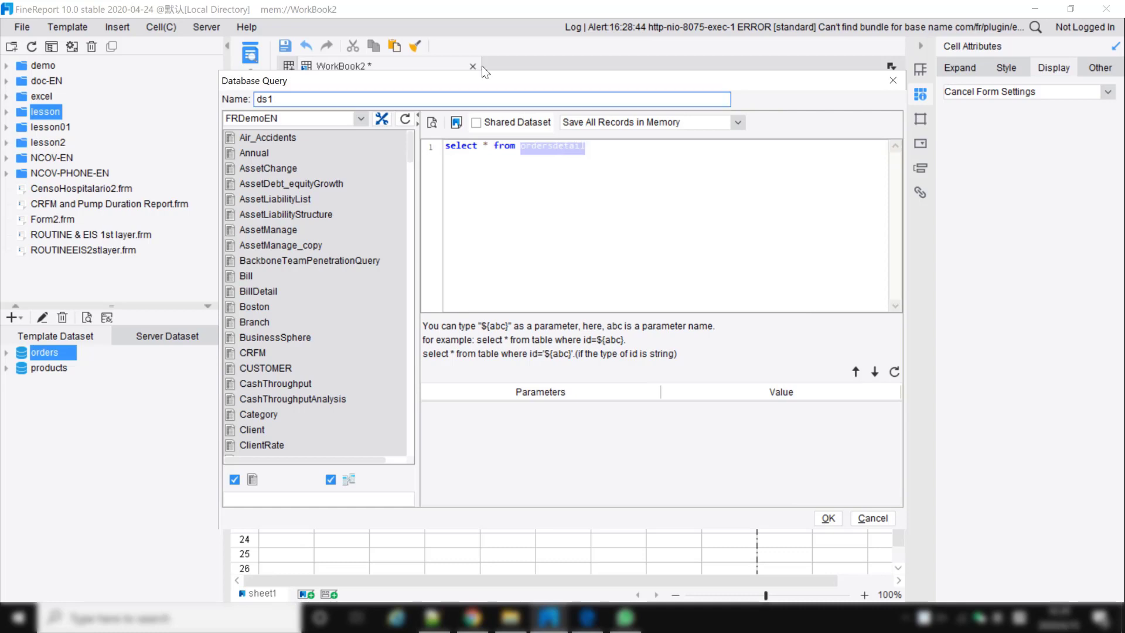
click(459, 99)
key(ctrl+v)
click(275, 99)
key(BackSpace)
key(BackSpace)
key(BackSpace)
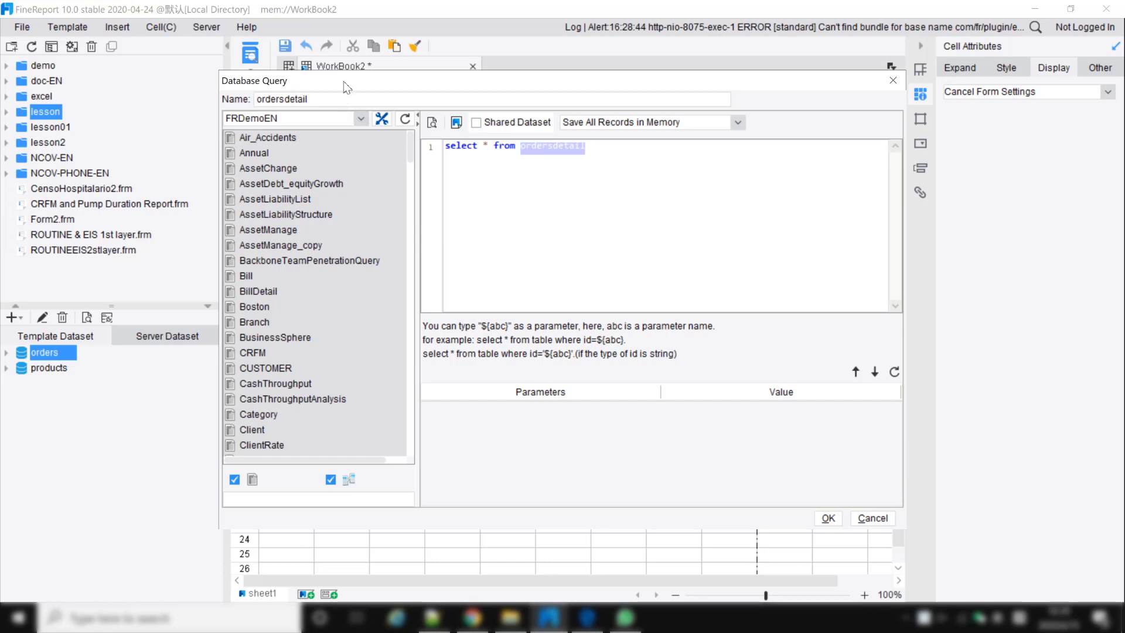
click(828, 518)
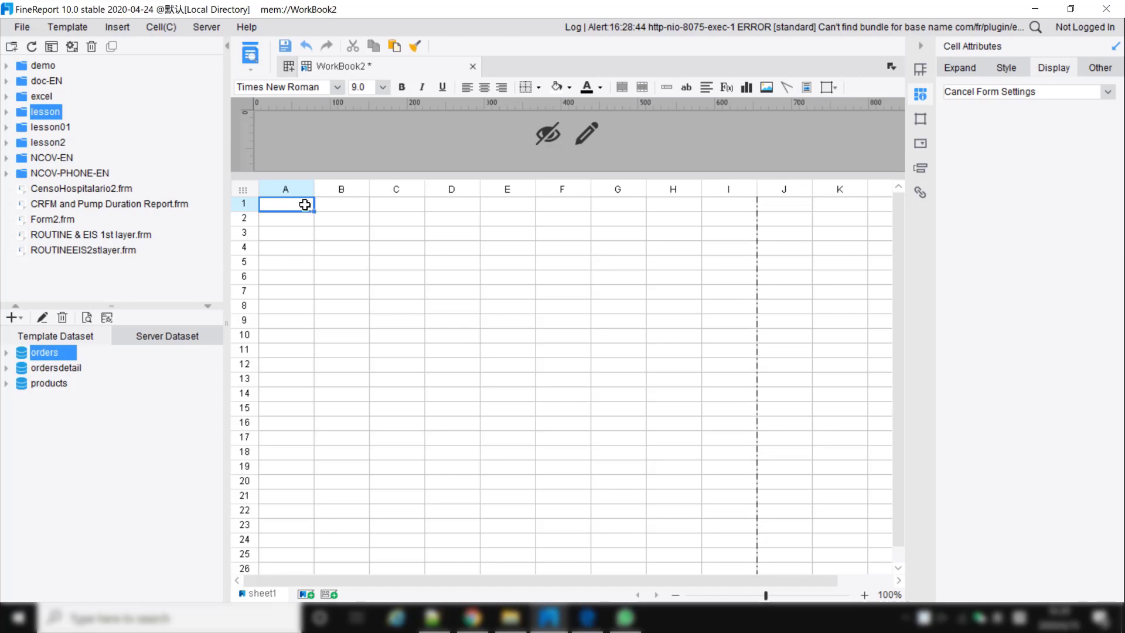
Merge cells A1 to C1 and make row 1 about three times as tall.
drag(300, 206, 384, 205)
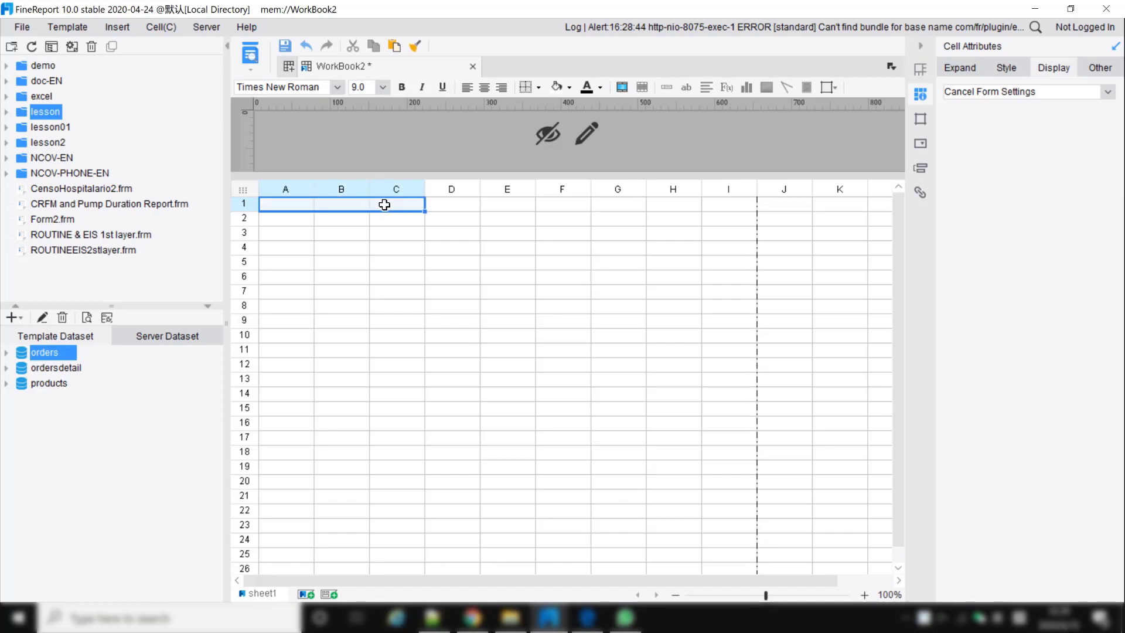
click(621, 87)
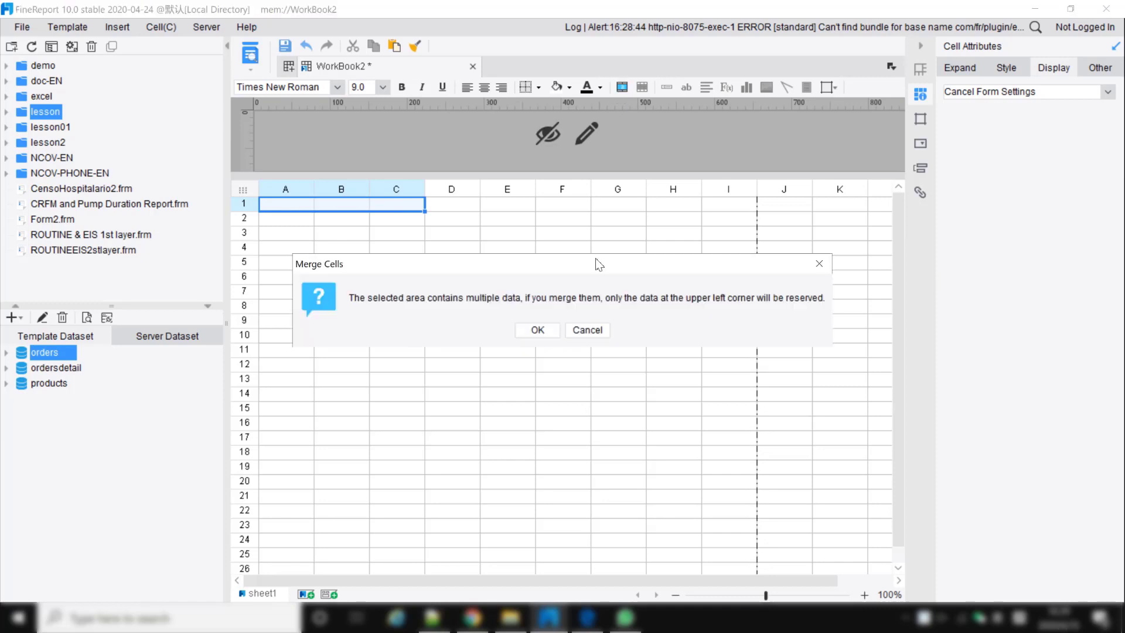
click(537, 329)
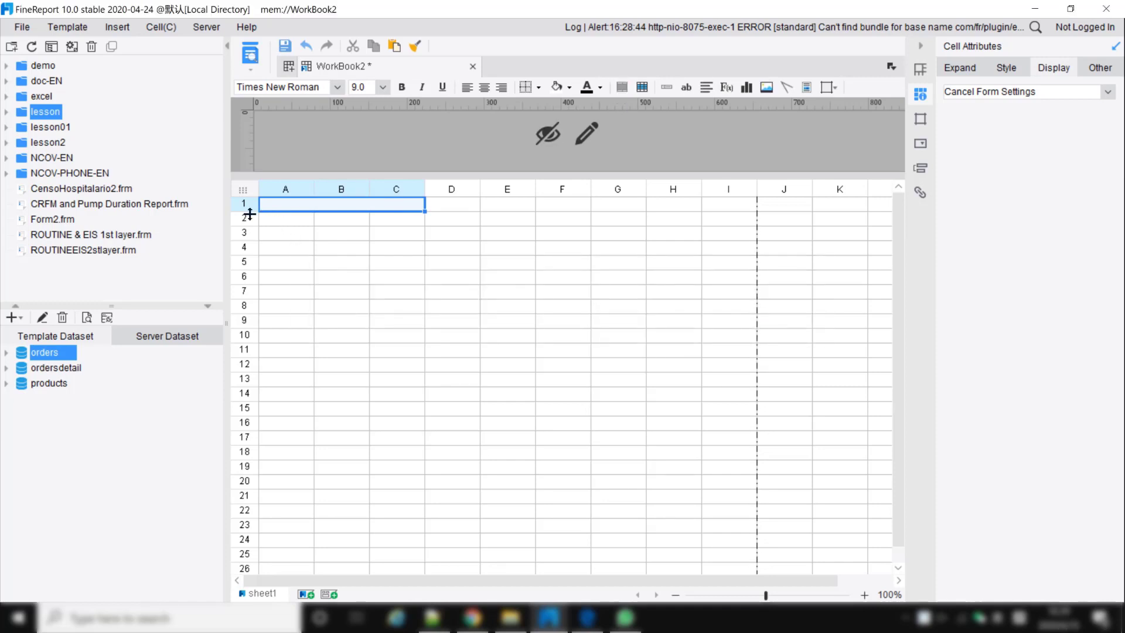
drag(250, 214, 250, 241)
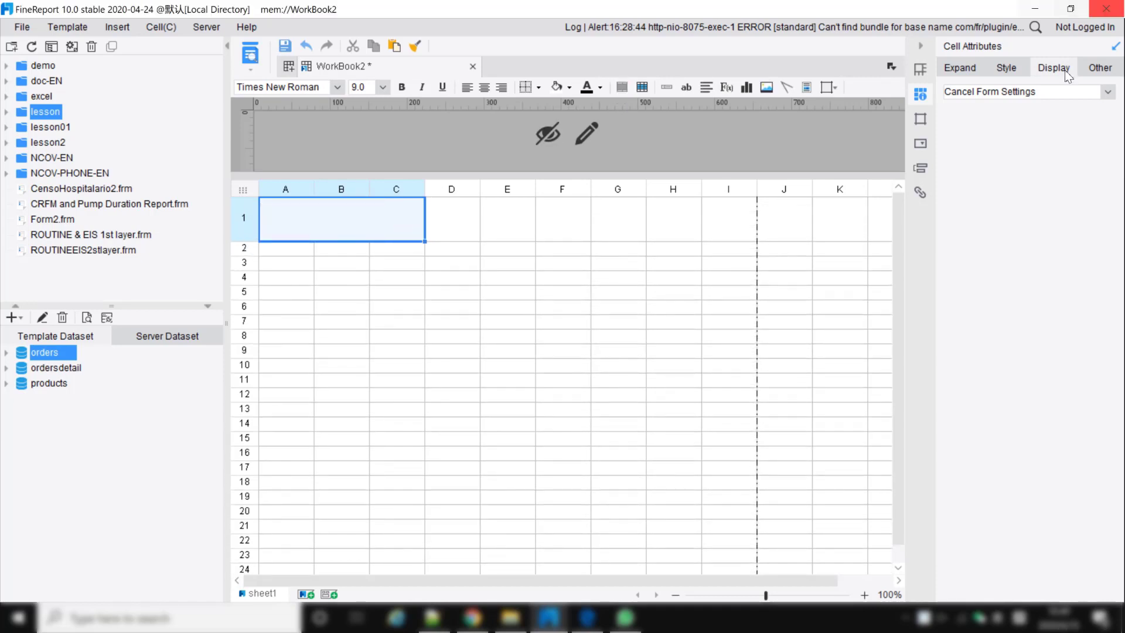
Insert a slash in merged cell A1 with the text products | quantity | others, diverging from top left to bottom right.
click(920, 70)
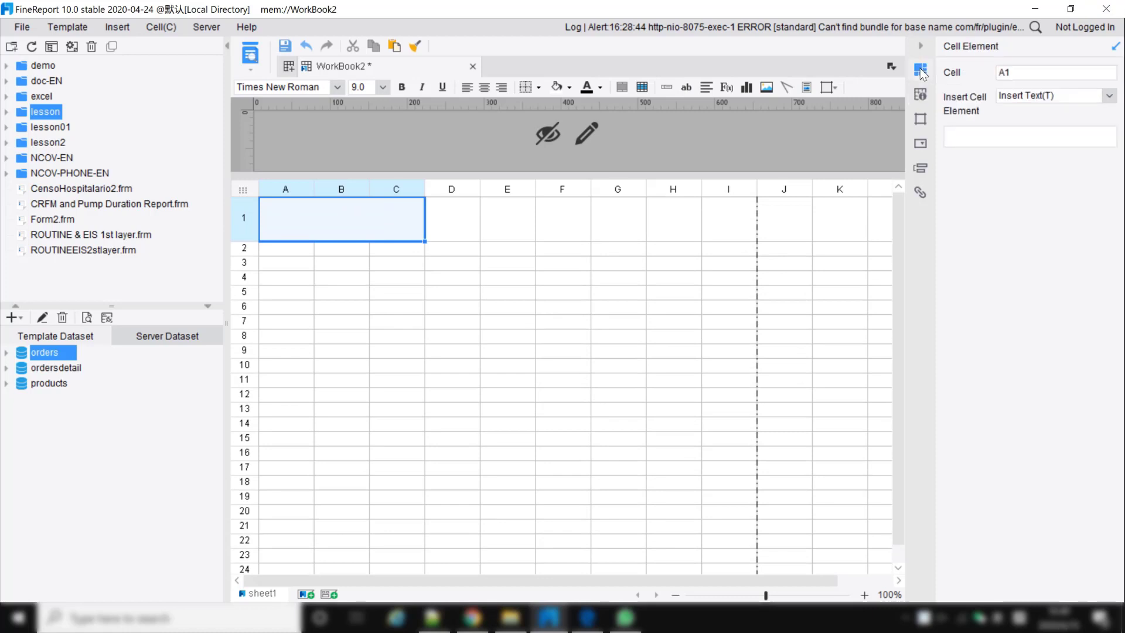
click(1069, 96)
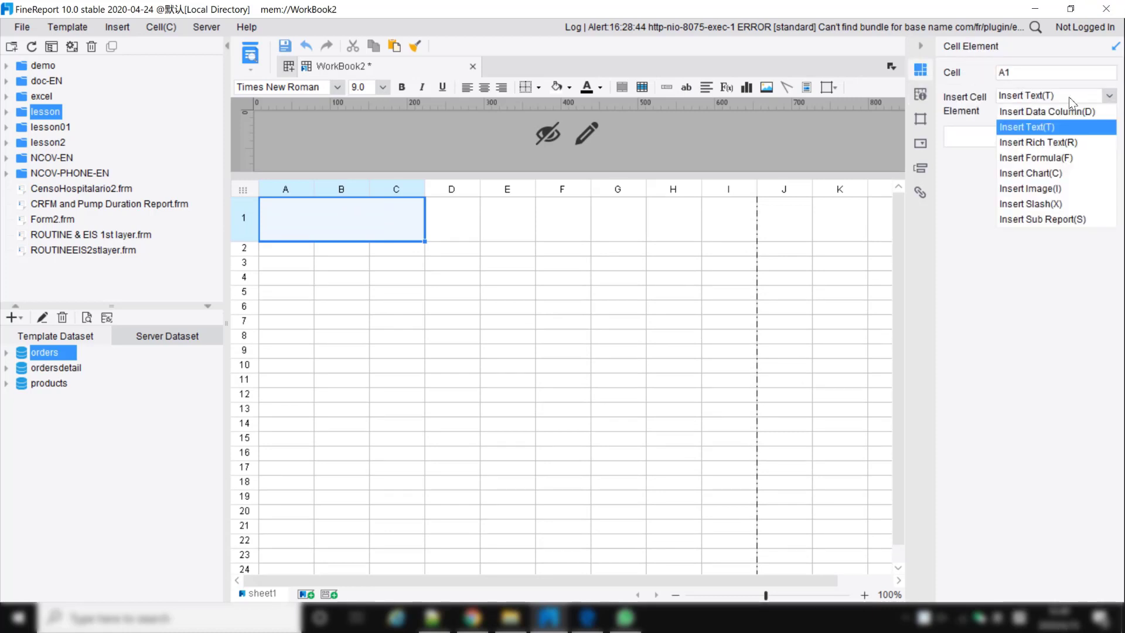
click(1047, 205)
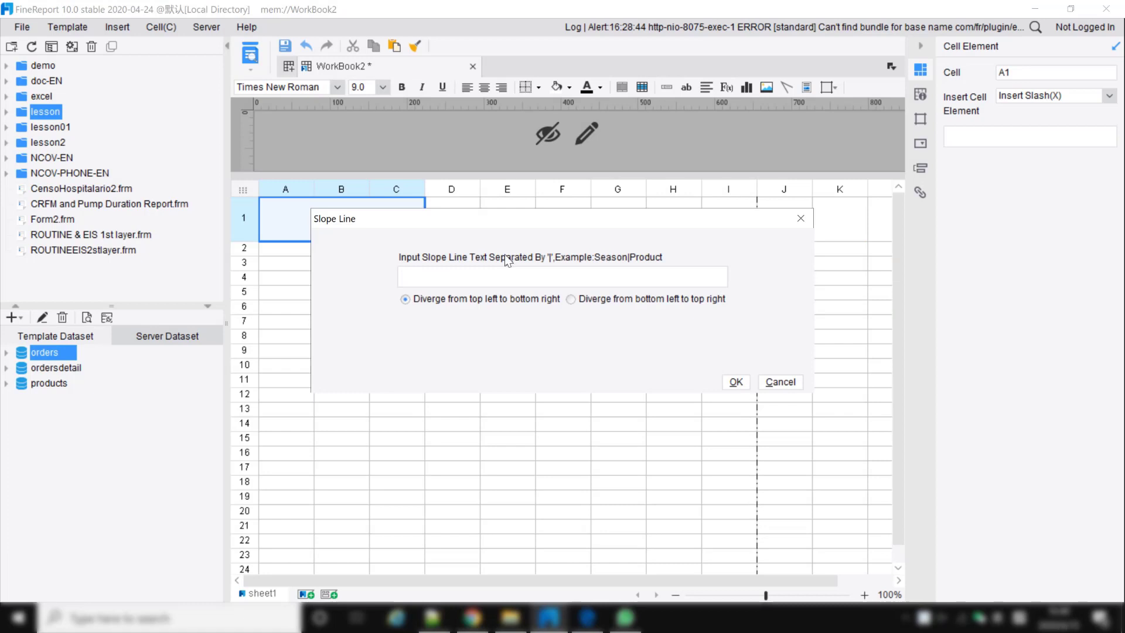
text(pro)
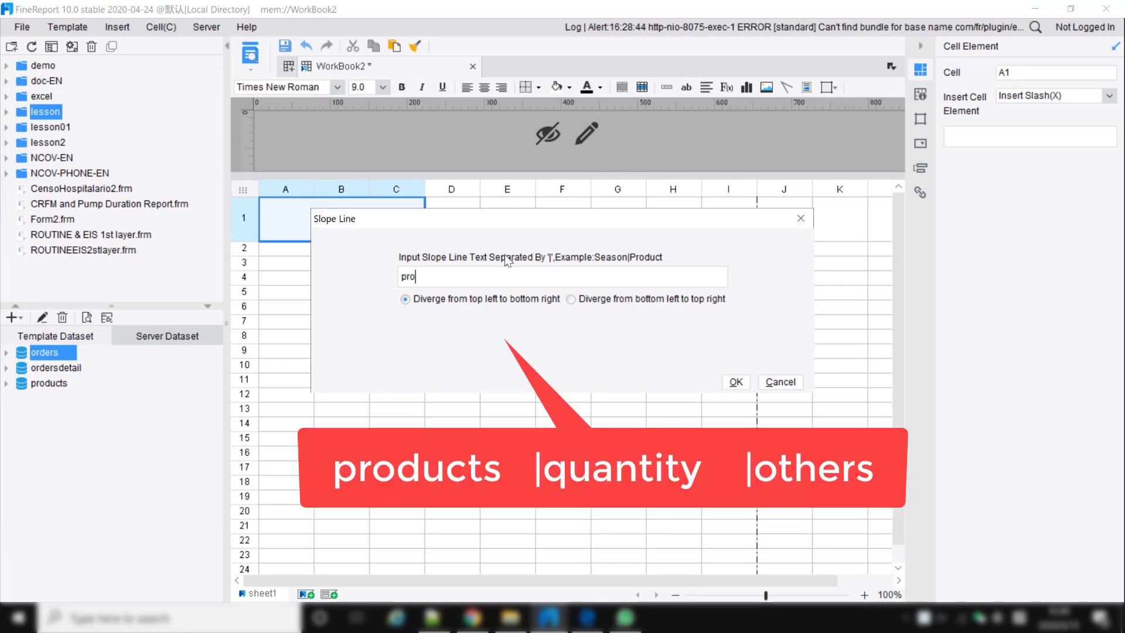
text(ducts |  quantity)
text(| others)
click(736, 381)
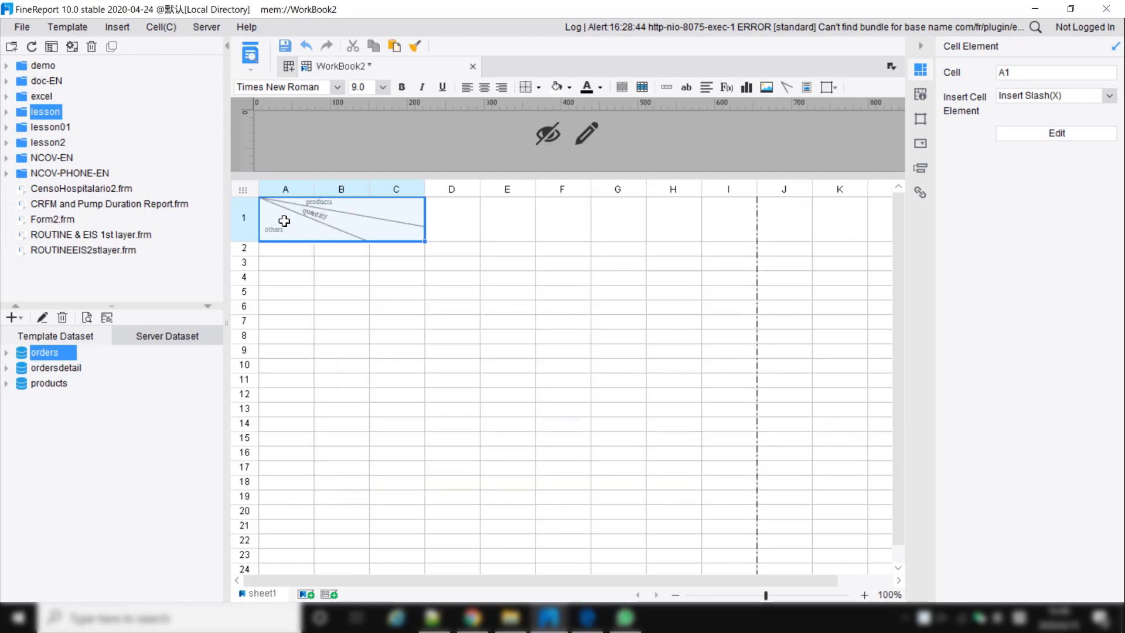
Adjust the spacing around the labels in cell A1's slope line text, keeping products, quantity and others as labels.
click(452, 217)
click(359, 223)
click(1042, 133)
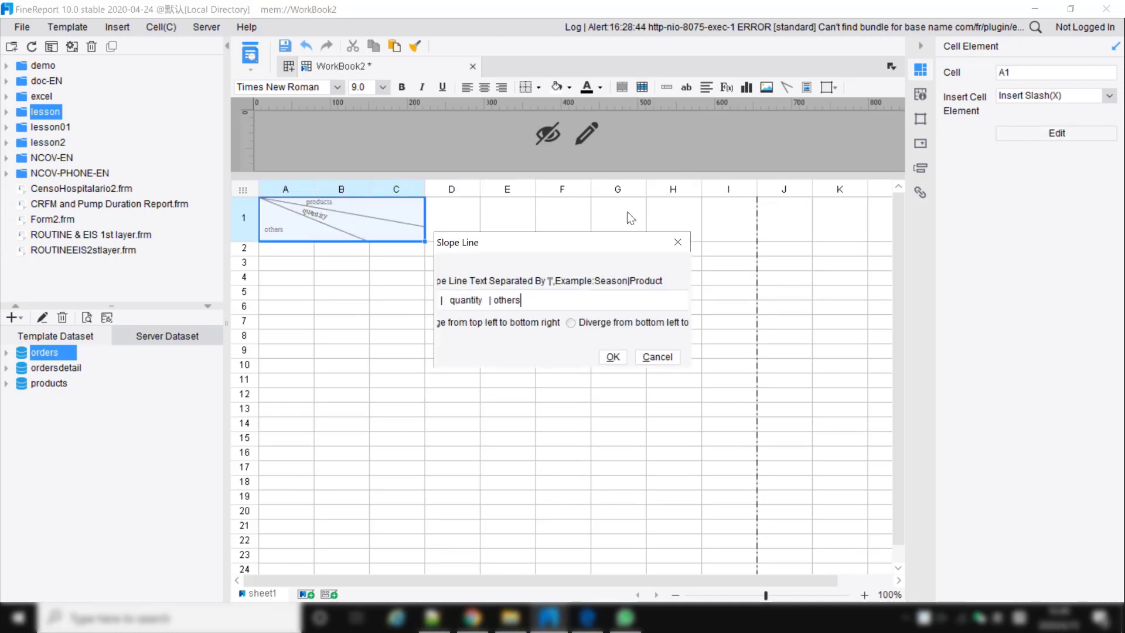
click(451, 301)
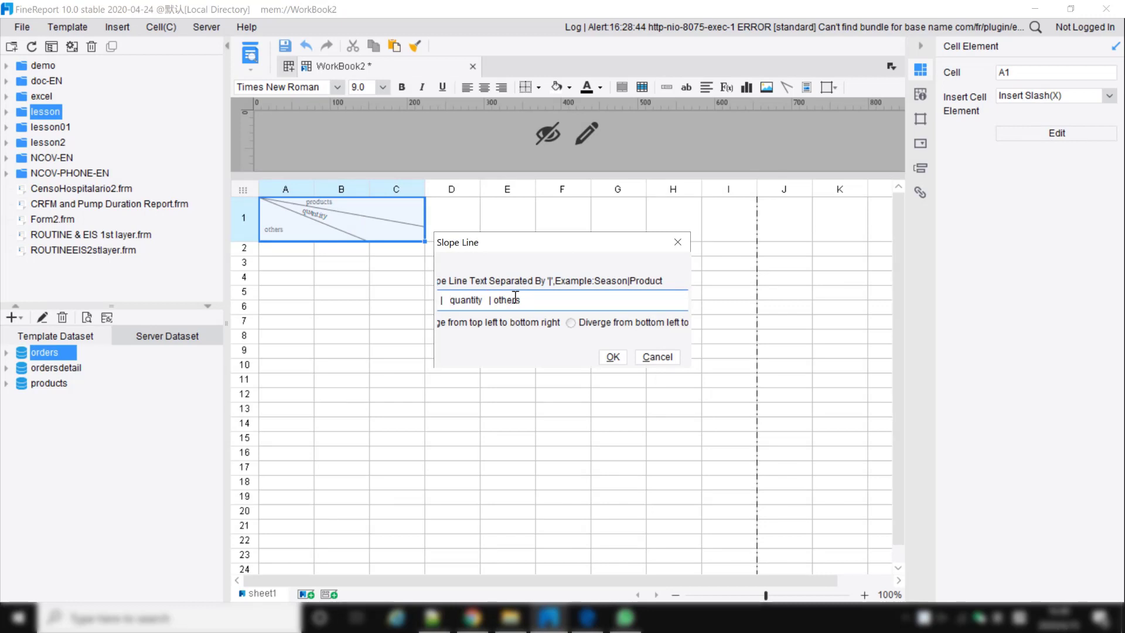
key(Left)
key(Left)
key(Left)
key(Left)
key(Left)
key(Left)
key(Left)
key(Left)
click(515, 300)
text(|)
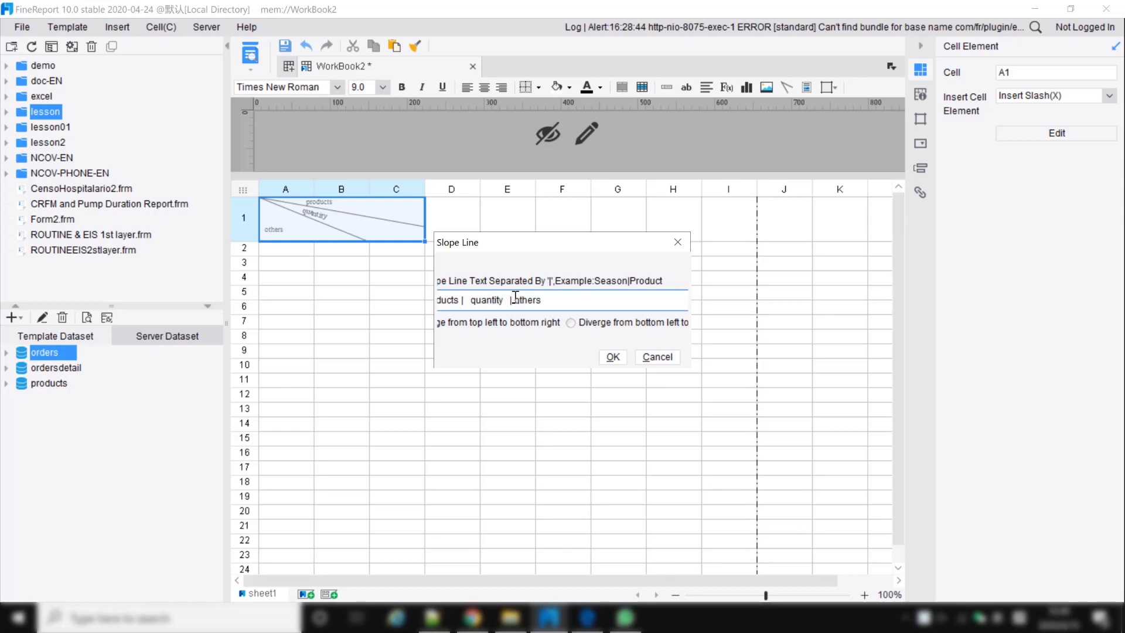
click(612, 356)
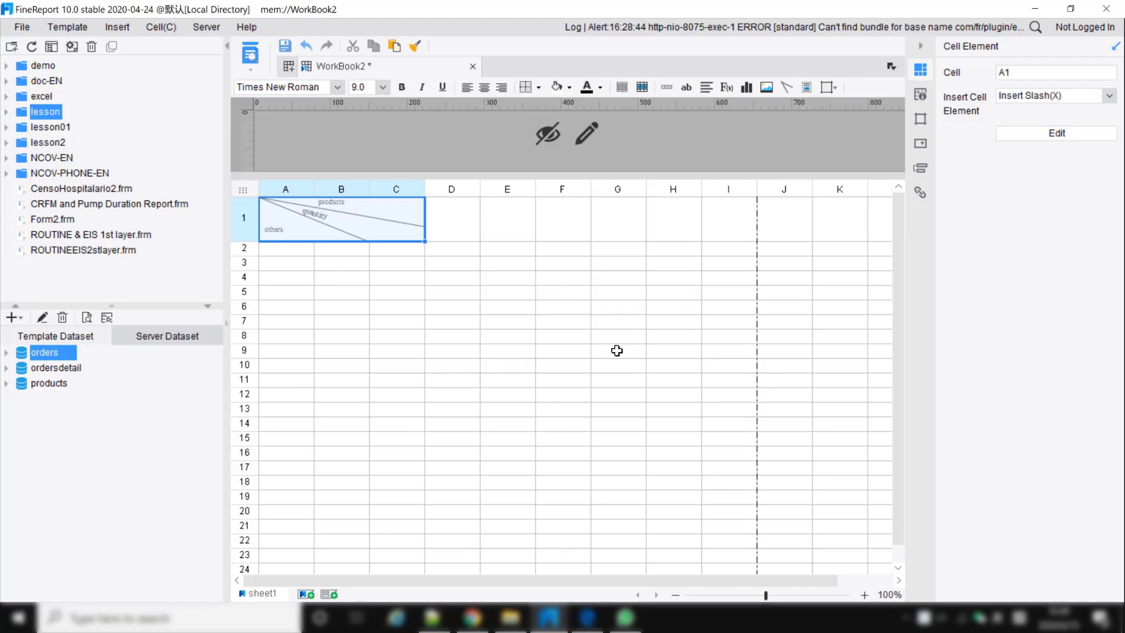
Place the PRODUCTTYPE column of the products dataset in cell D1.
click(464, 228)
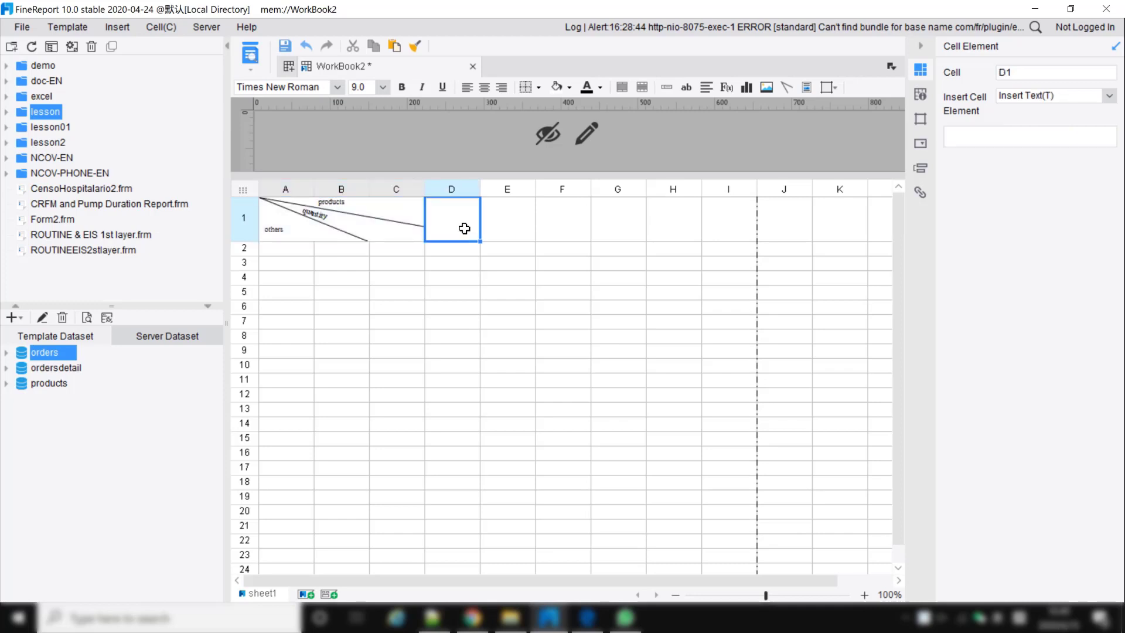
click(5, 385)
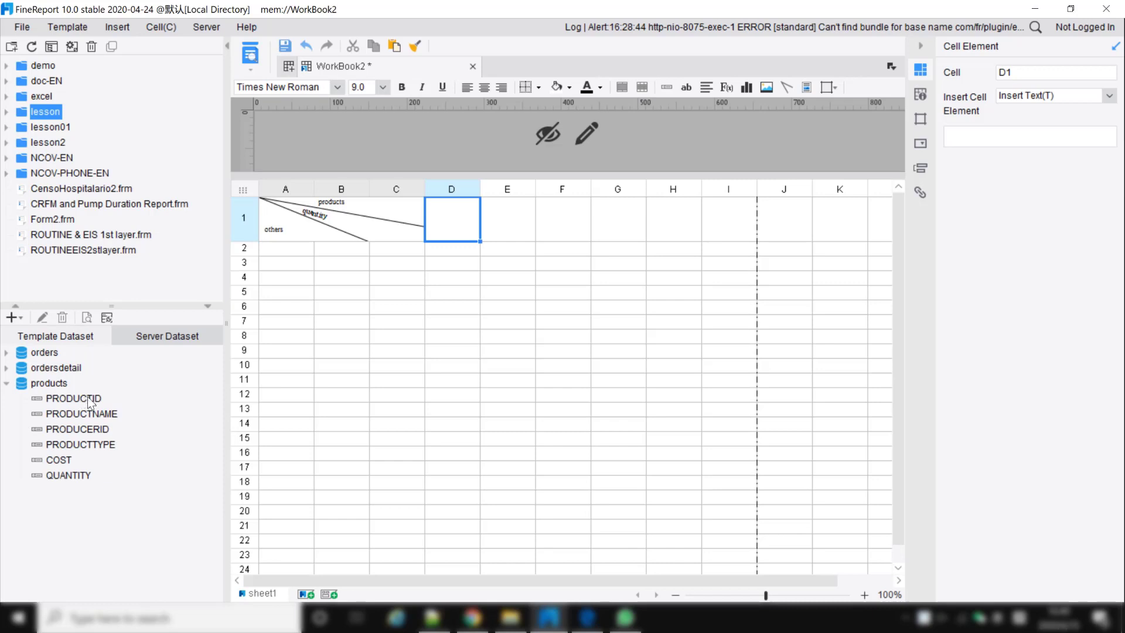
click(81, 416)
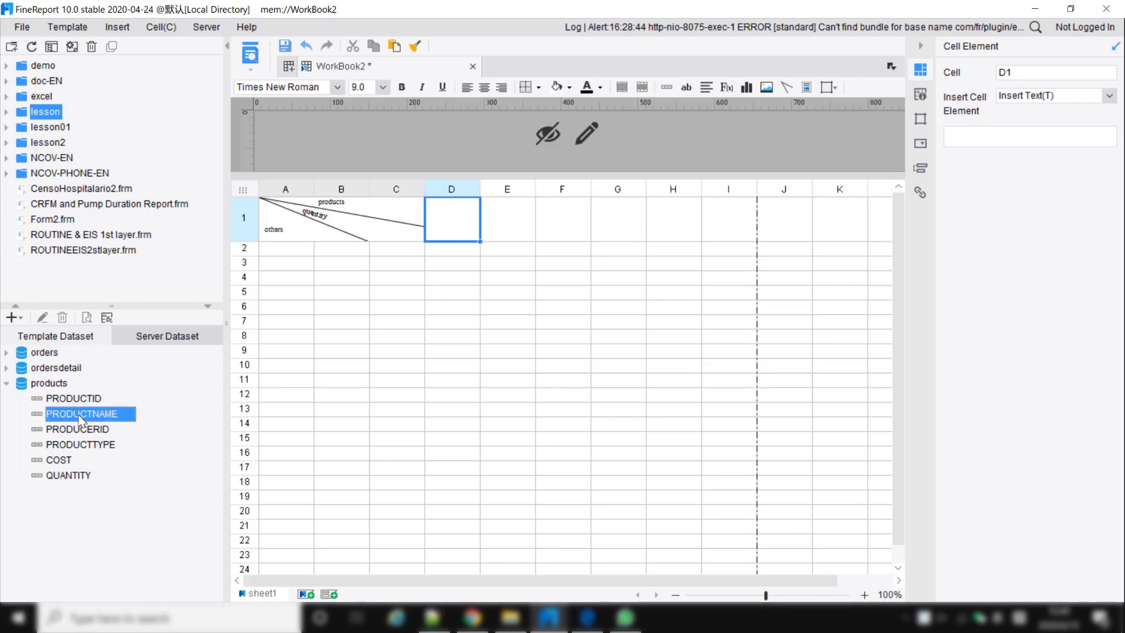
click(78, 430)
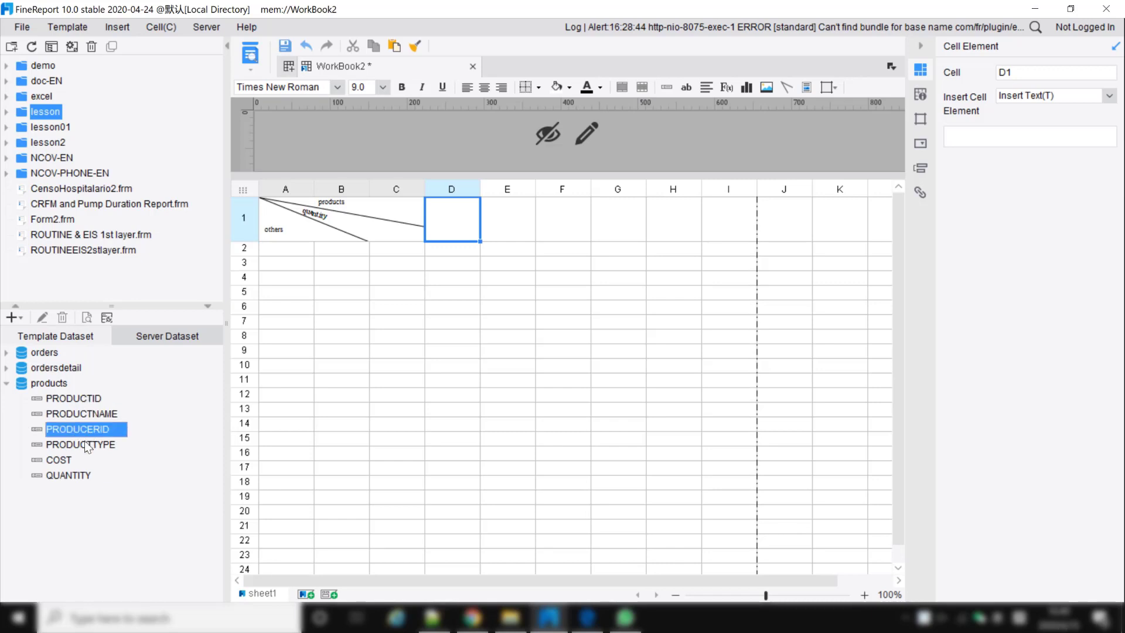
drag(82, 446, 455, 214)
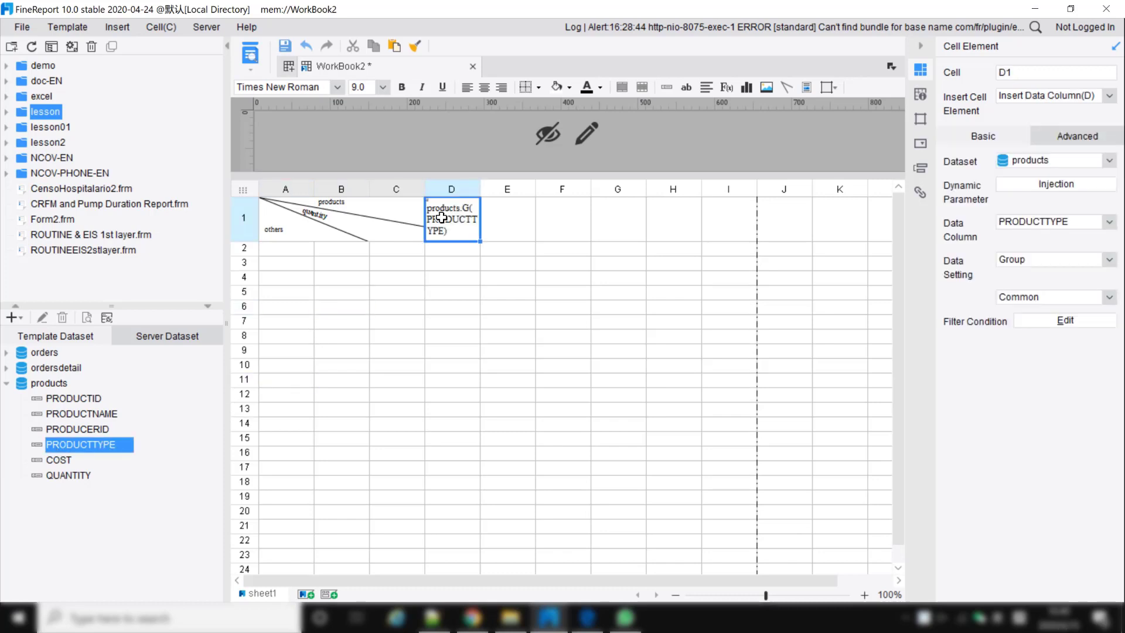
Set the expansion direction of cell D1 to horizontal.
click(925, 97)
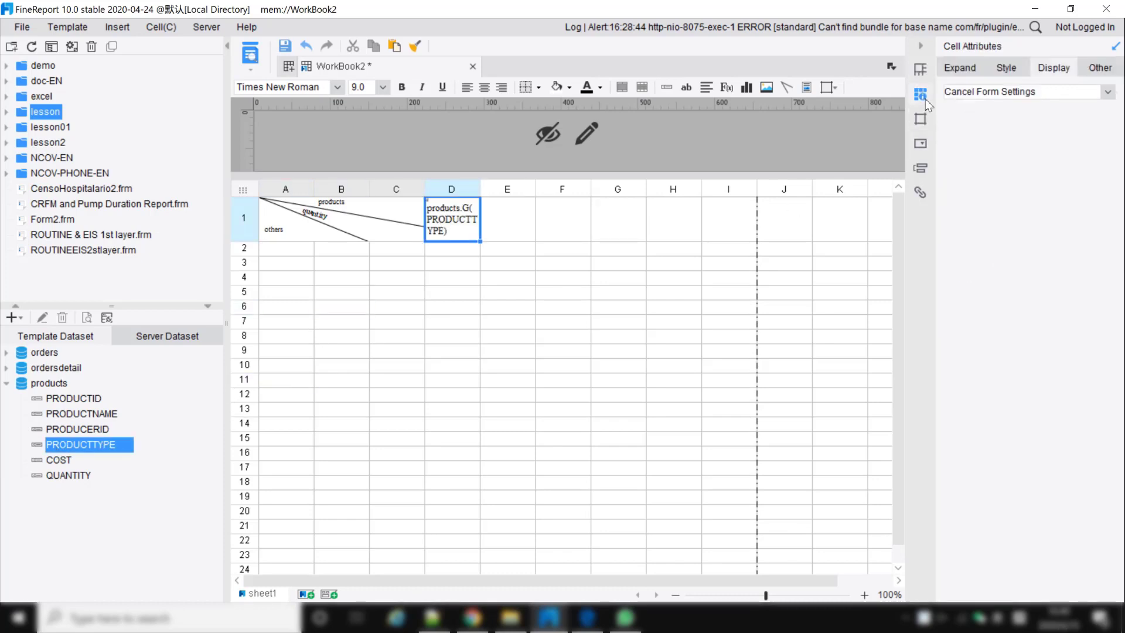
click(960, 66)
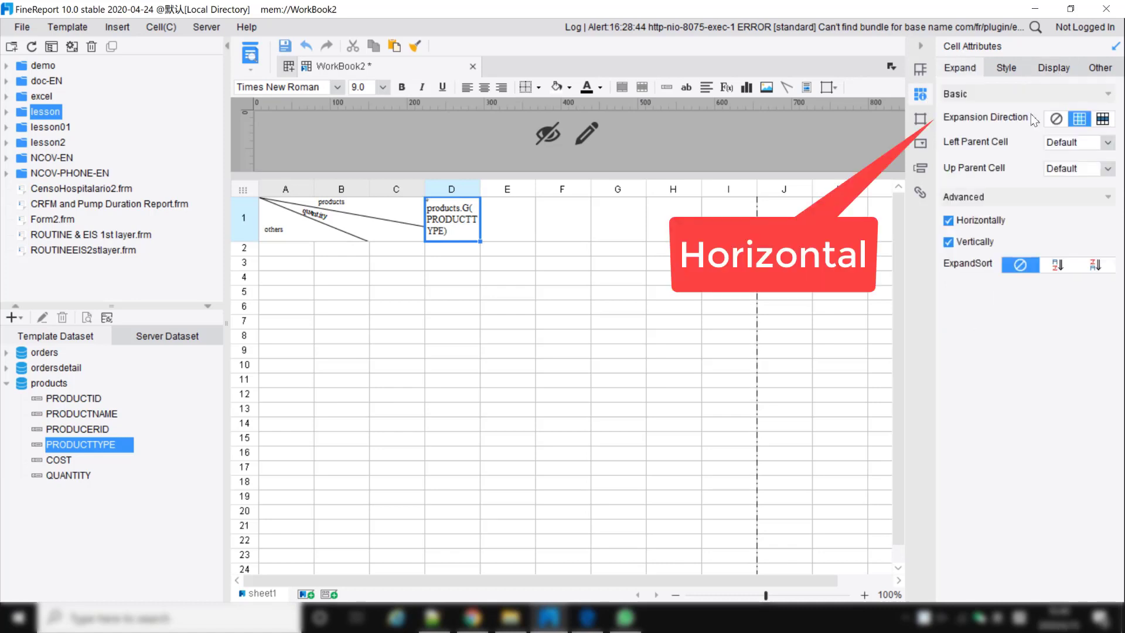
click(1103, 120)
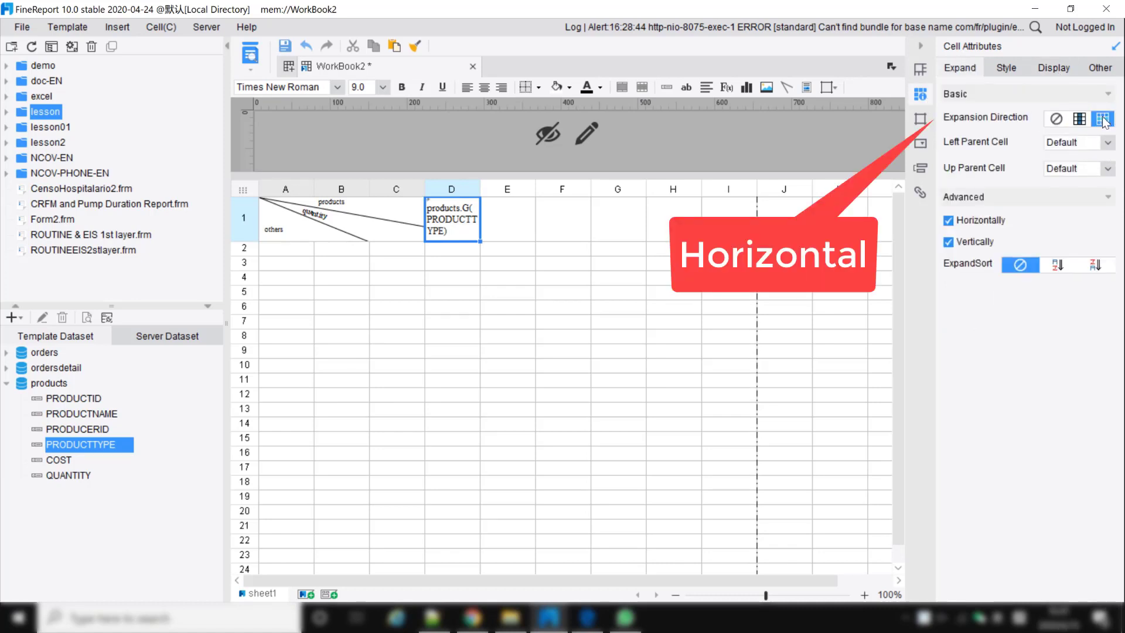
Place the SHIPMETHOD column of the orders dataset in cell A2 and its EMPID column in cell B2.
click(290, 251)
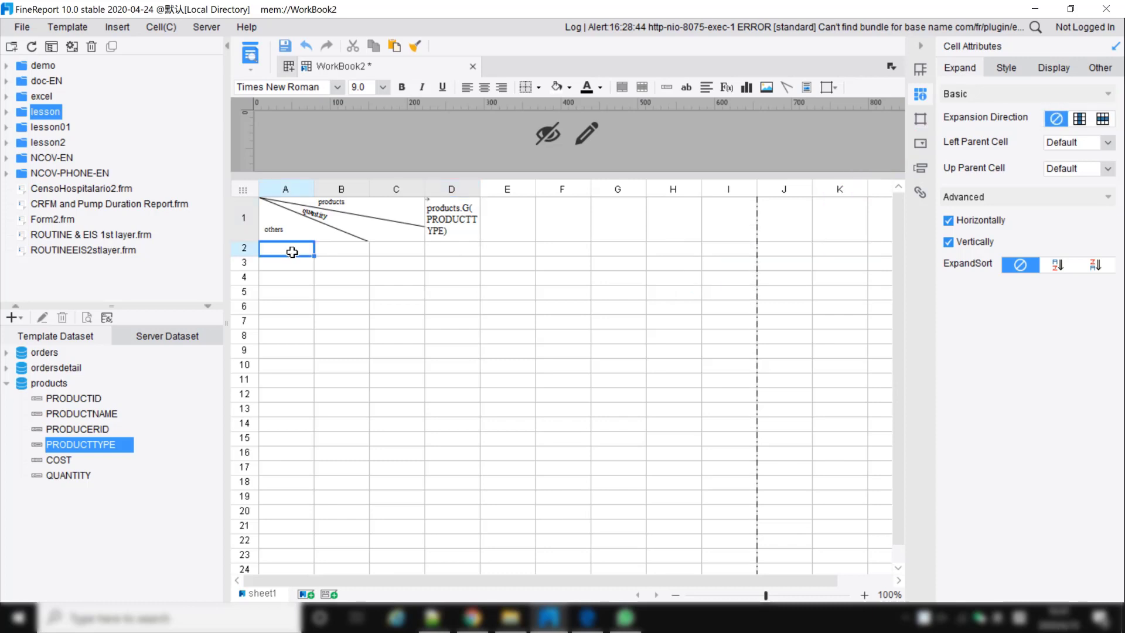
click(6, 368)
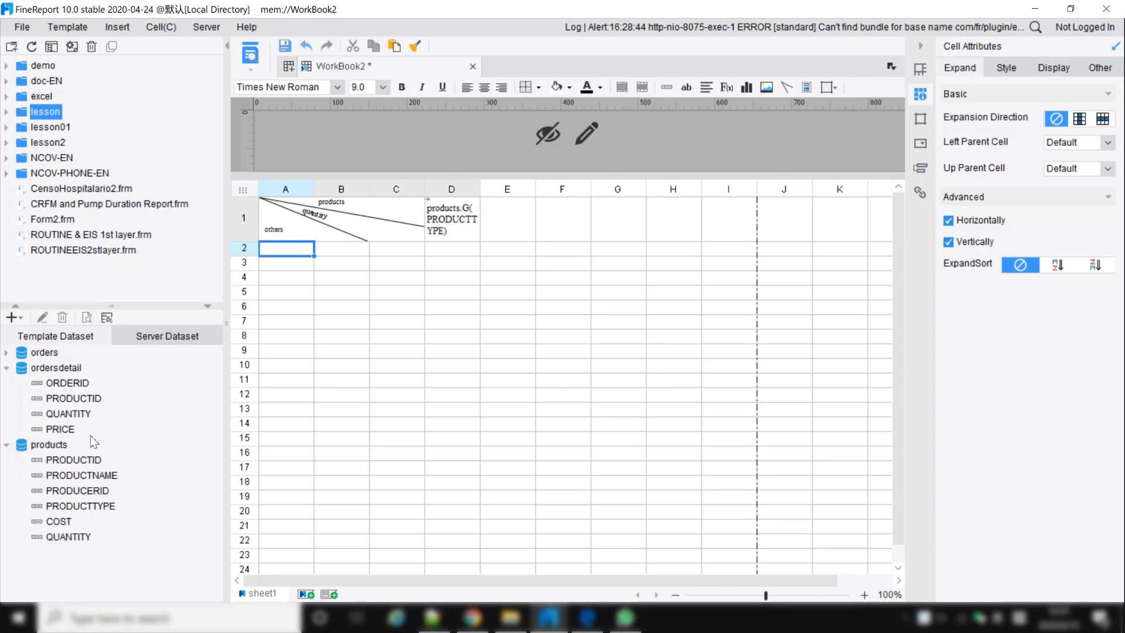
click(7, 352)
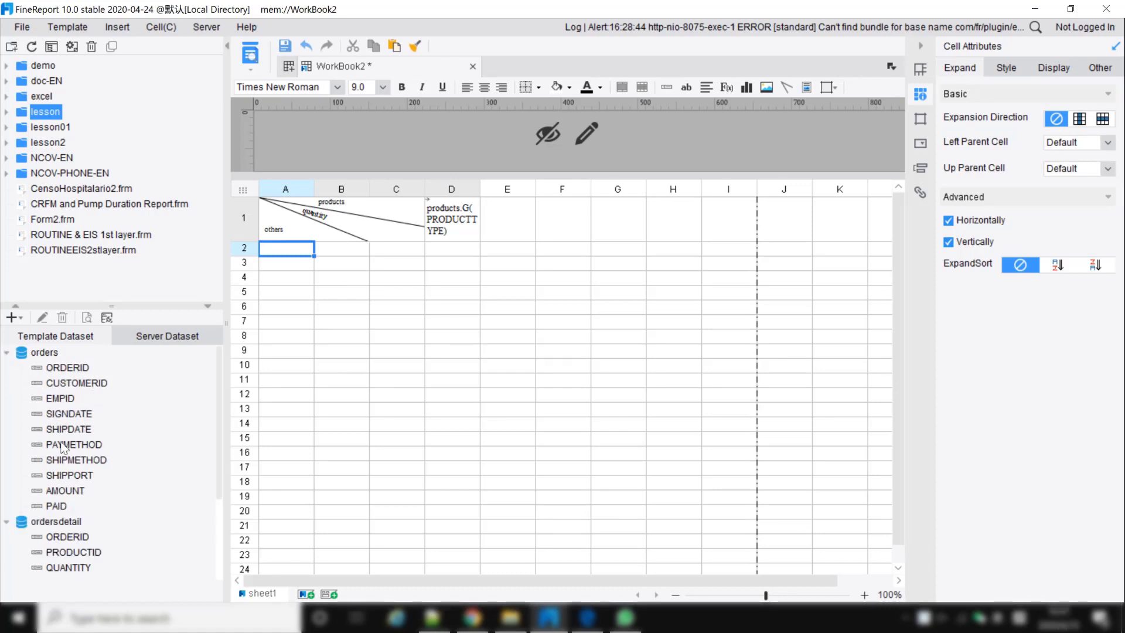
click(71, 458)
drag(97, 456, 300, 252)
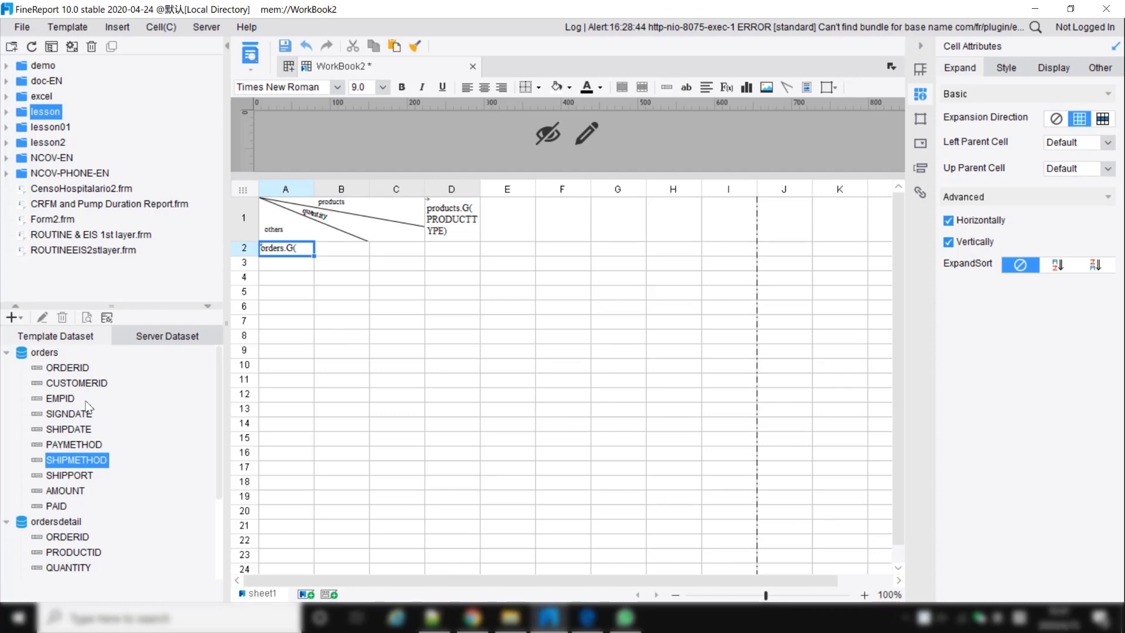
click(62, 399)
drag(62, 399, 351, 252)
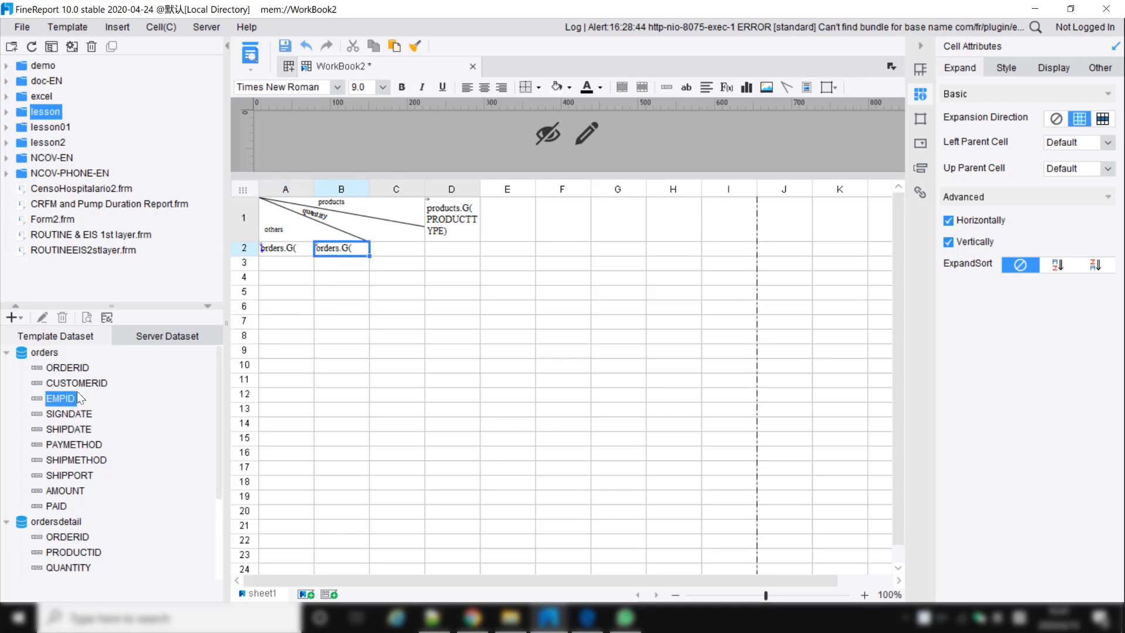
Enter the label quantity in cell C2 and the label price in cell C3.
double_click(405, 246)
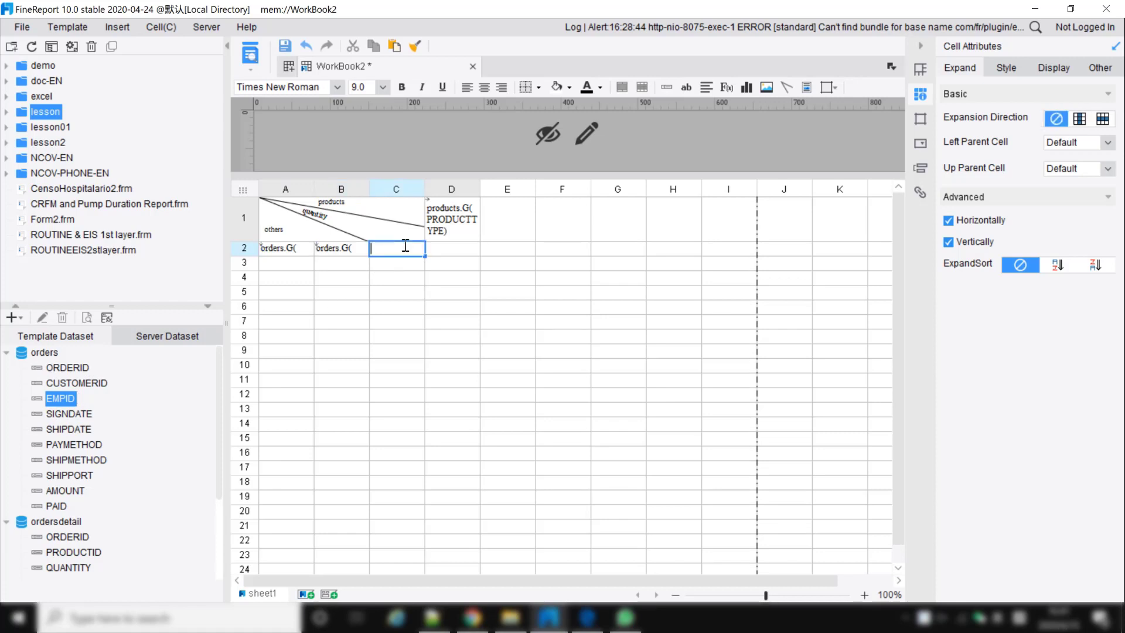
text(quantity)
double_click(390, 267)
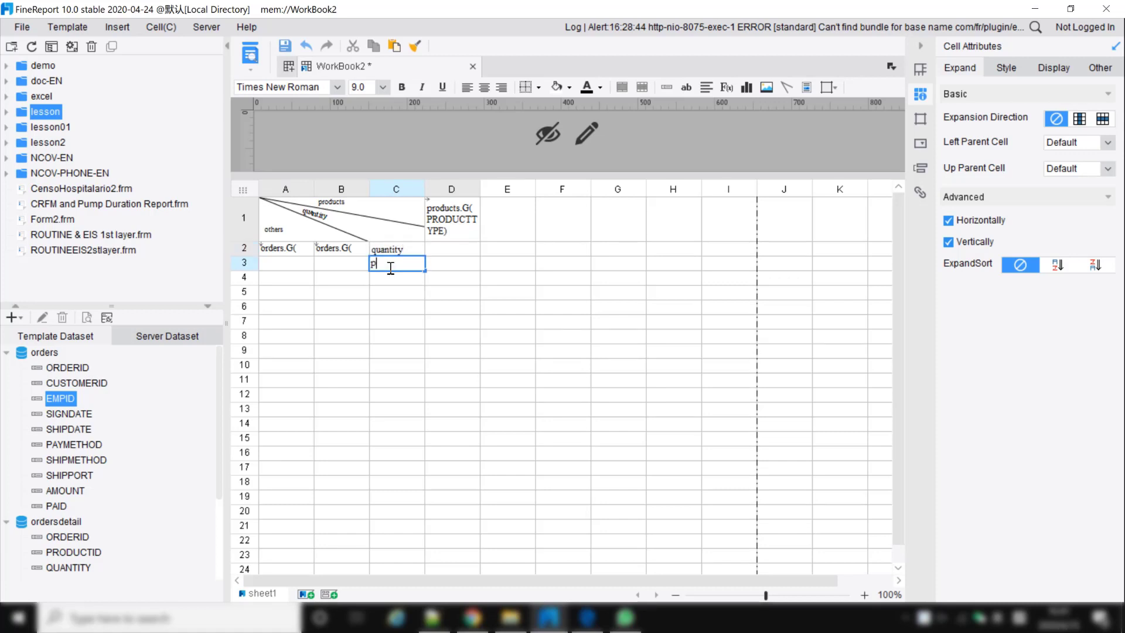
click(340, 270)
Merge cell A2 with A3 and cell B2 with B3, keeping the upper data of each pair.
drag(297, 255, 295, 266)
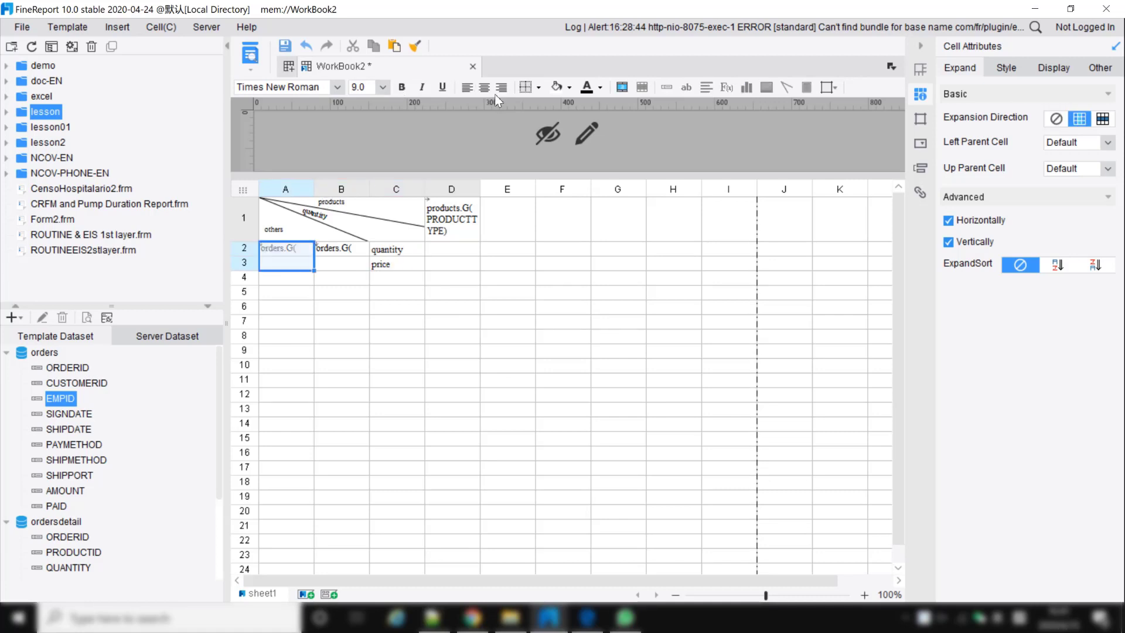
click(620, 87)
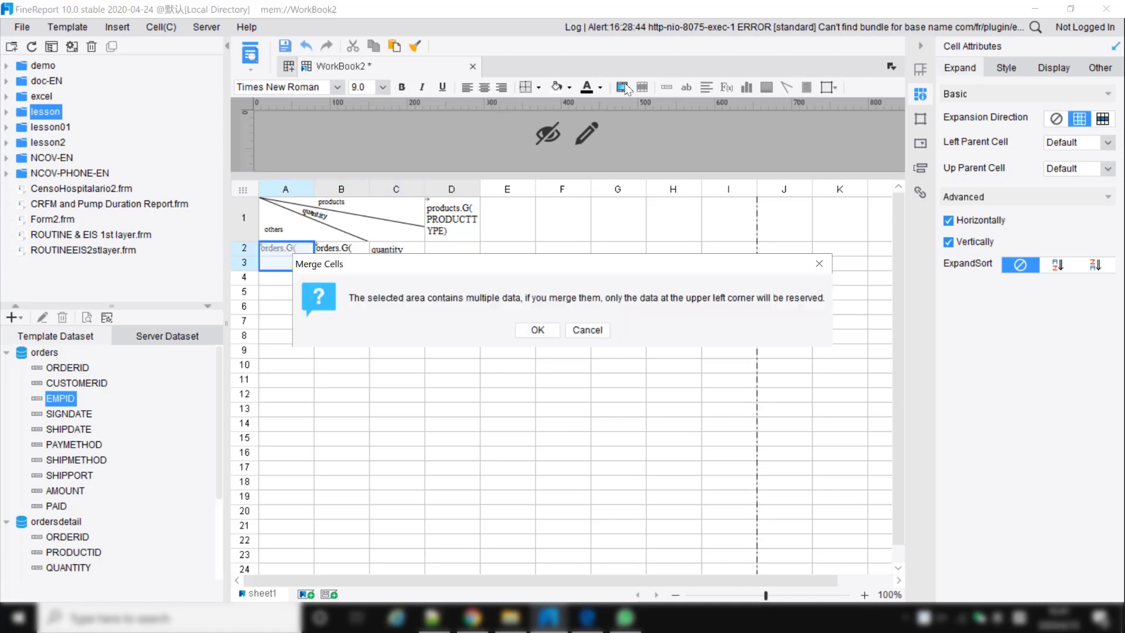
click(536, 331)
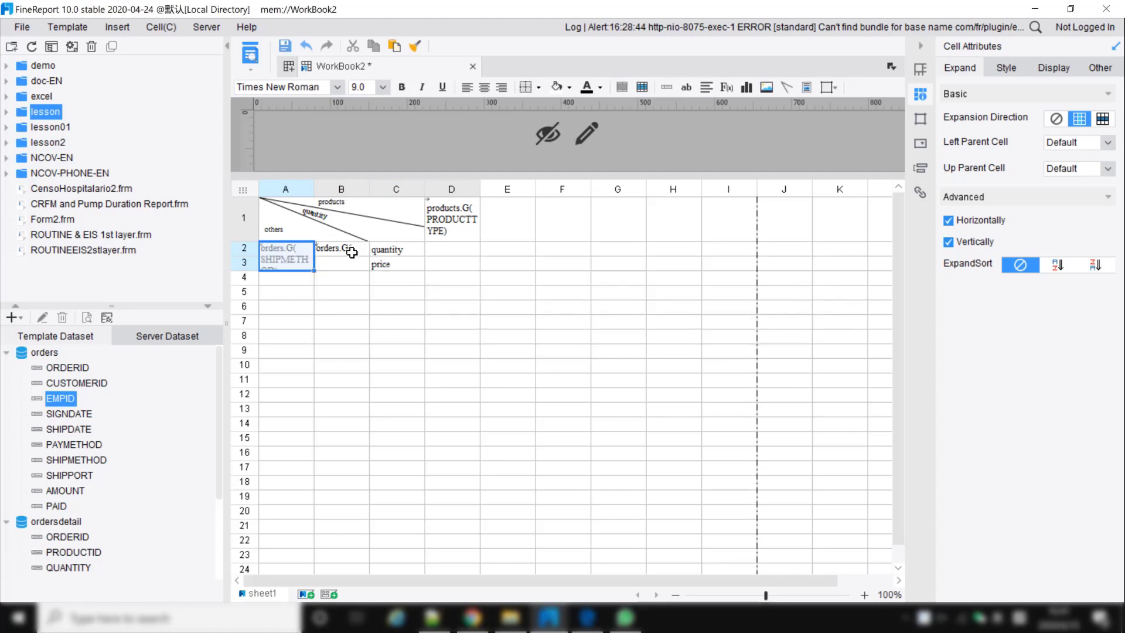
drag(353, 250, 357, 263)
click(621, 87)
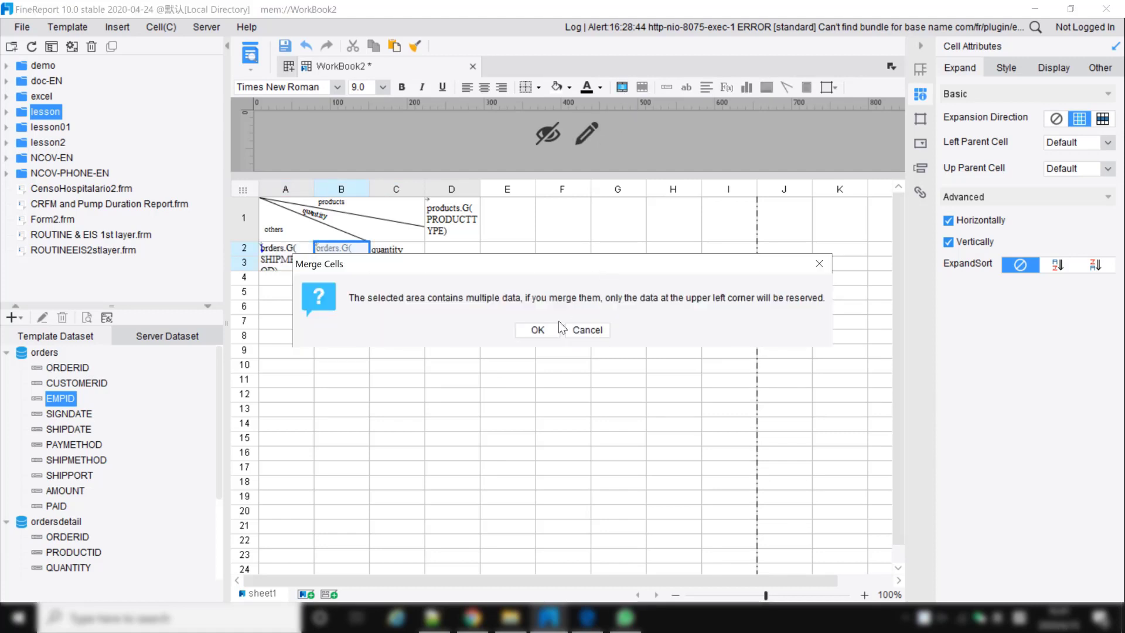
click(542, 329)
Place the QUANTITY column of the ordersdetail dataset in cell D2 and its PRICE column in cell D3.
click(386, 256)
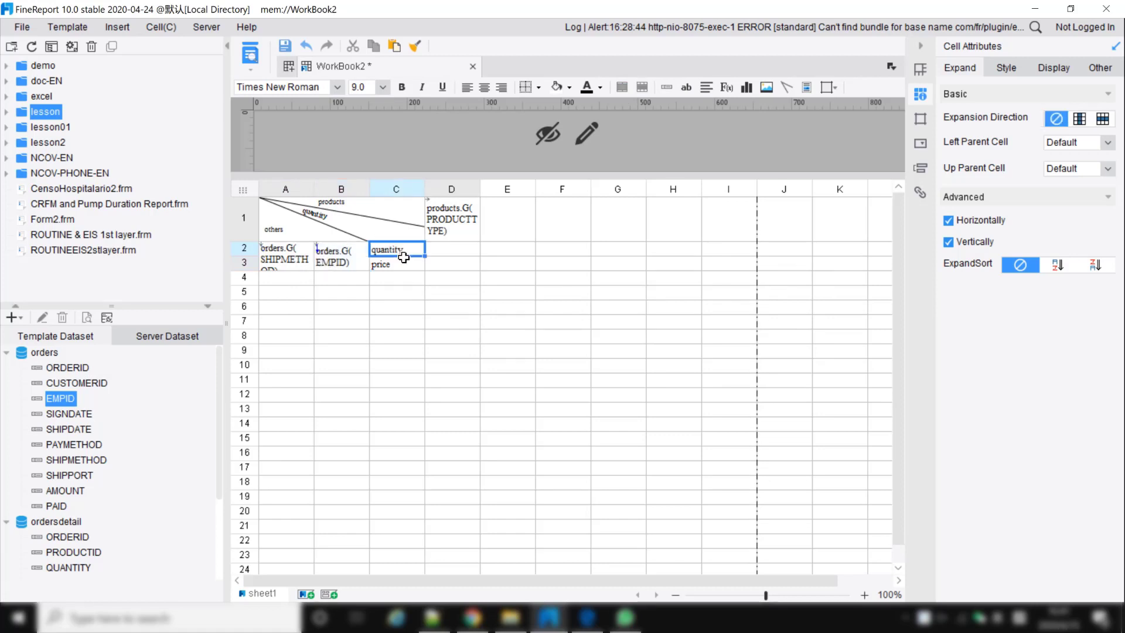
click(469, 248)
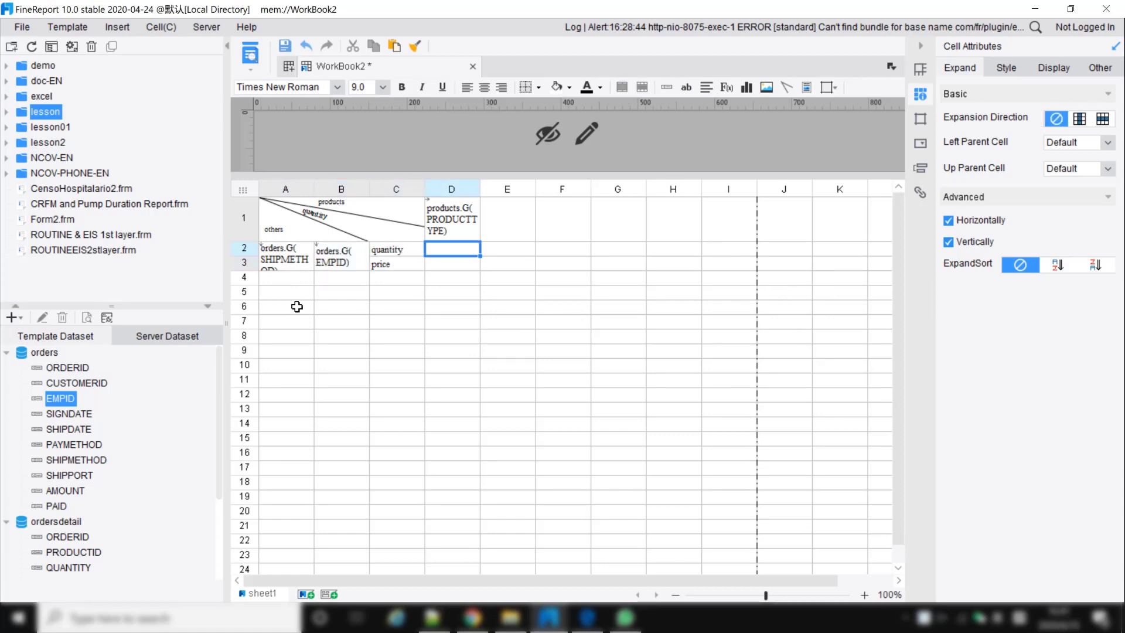
click(7, 352)
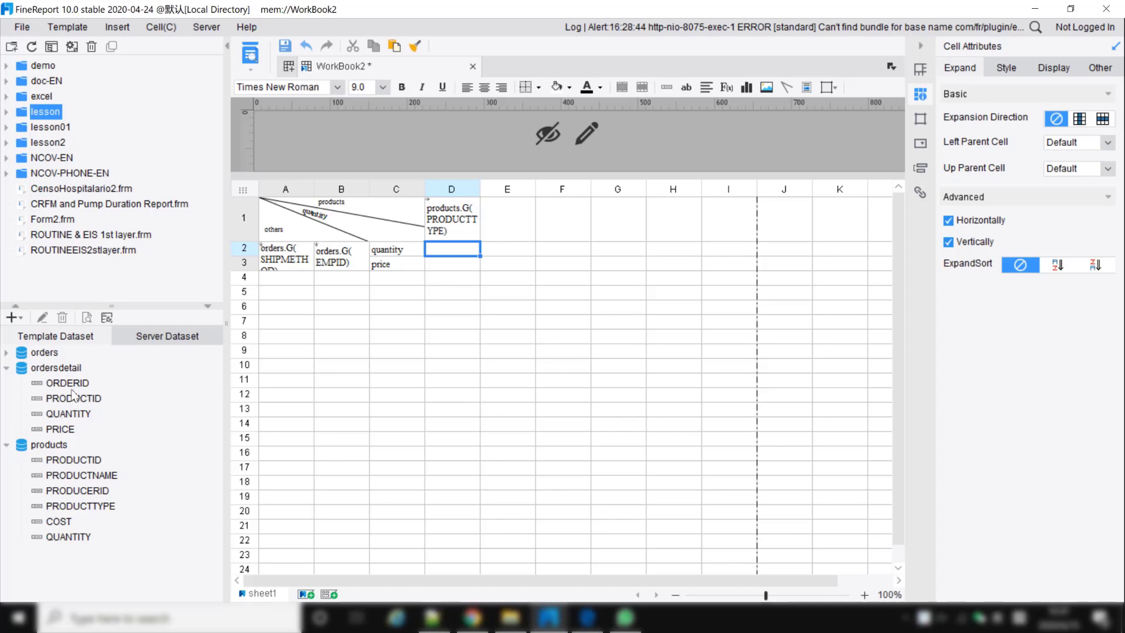
drag(72, 418, 457, 248)
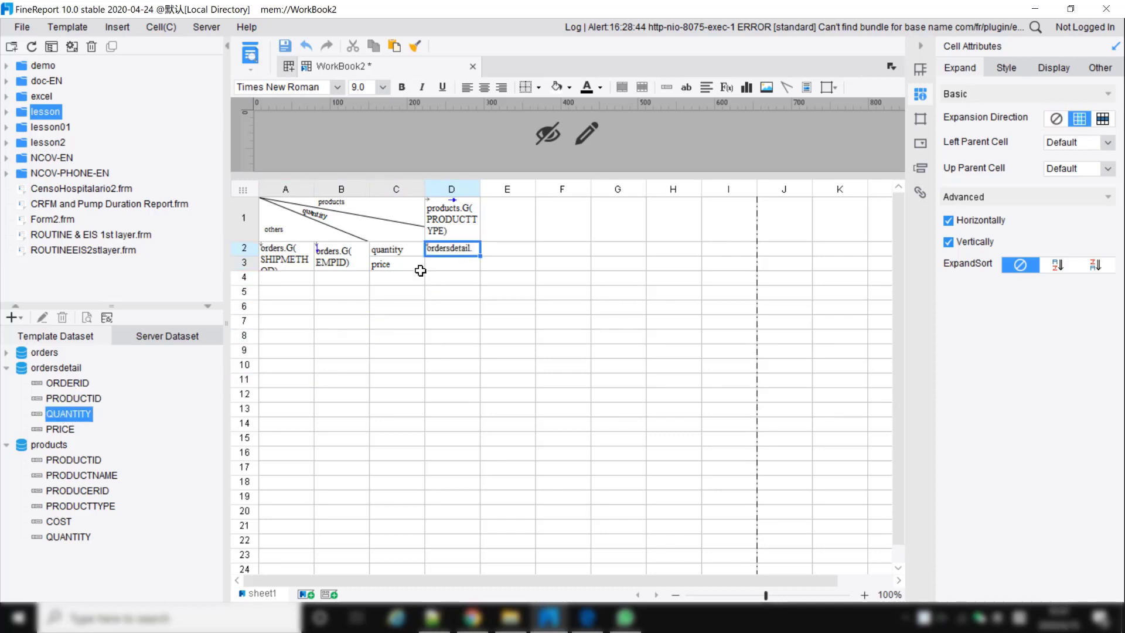
drag(60, 430, 462, 262)
Set the data setting of cells D2 and D3 to Summary with Sum, and widen column D to about twice its width.
click(474, 252)
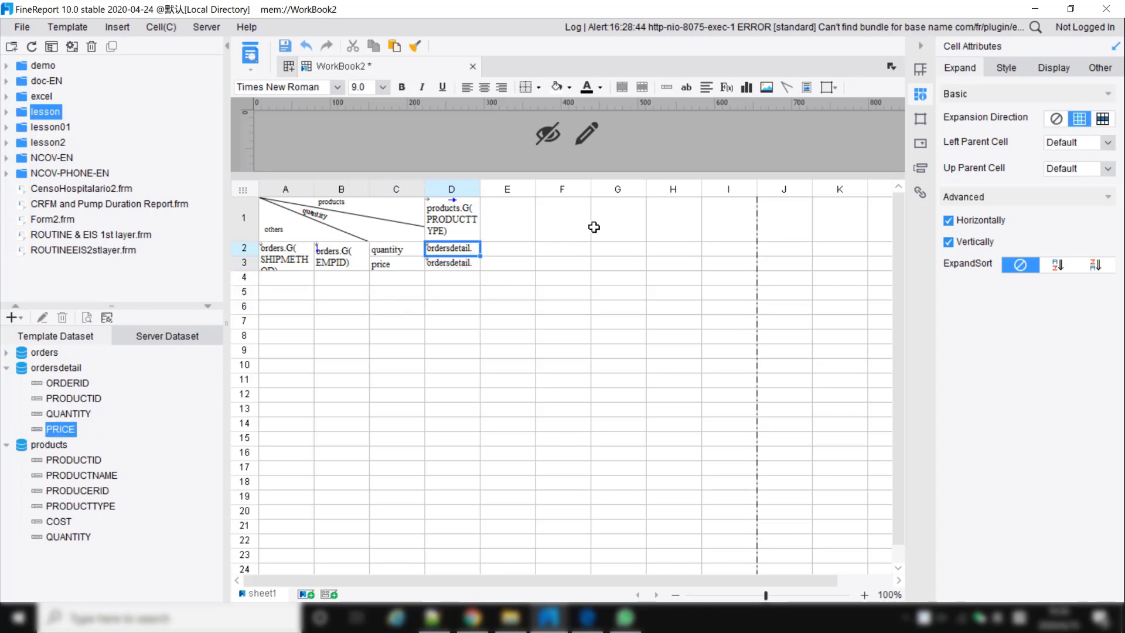
click(921, 70)
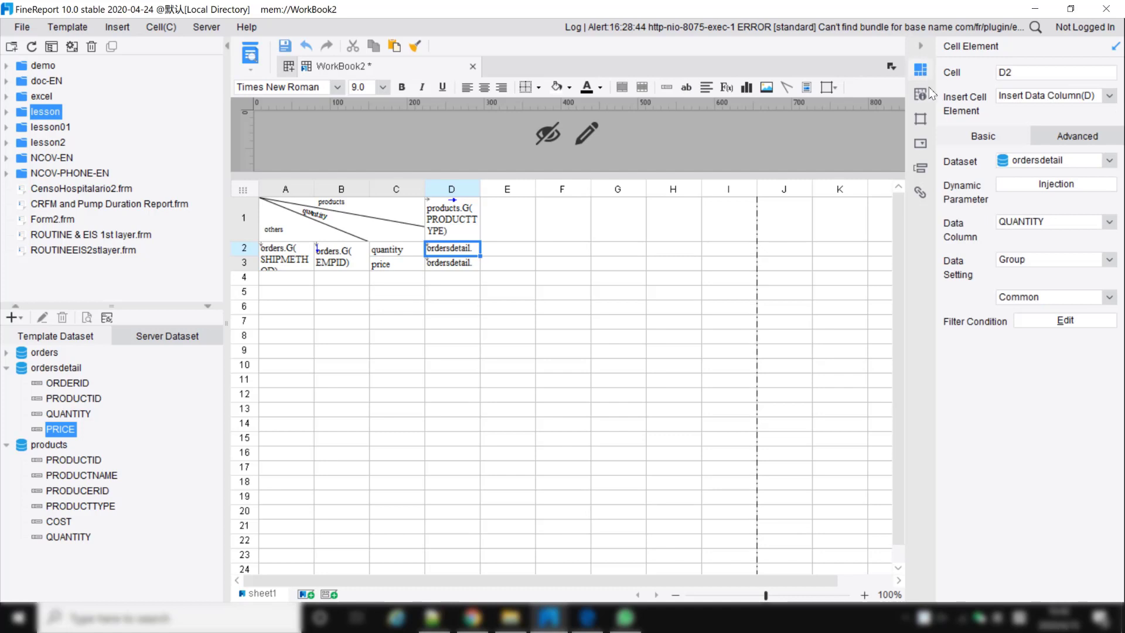
click(1057, 267)
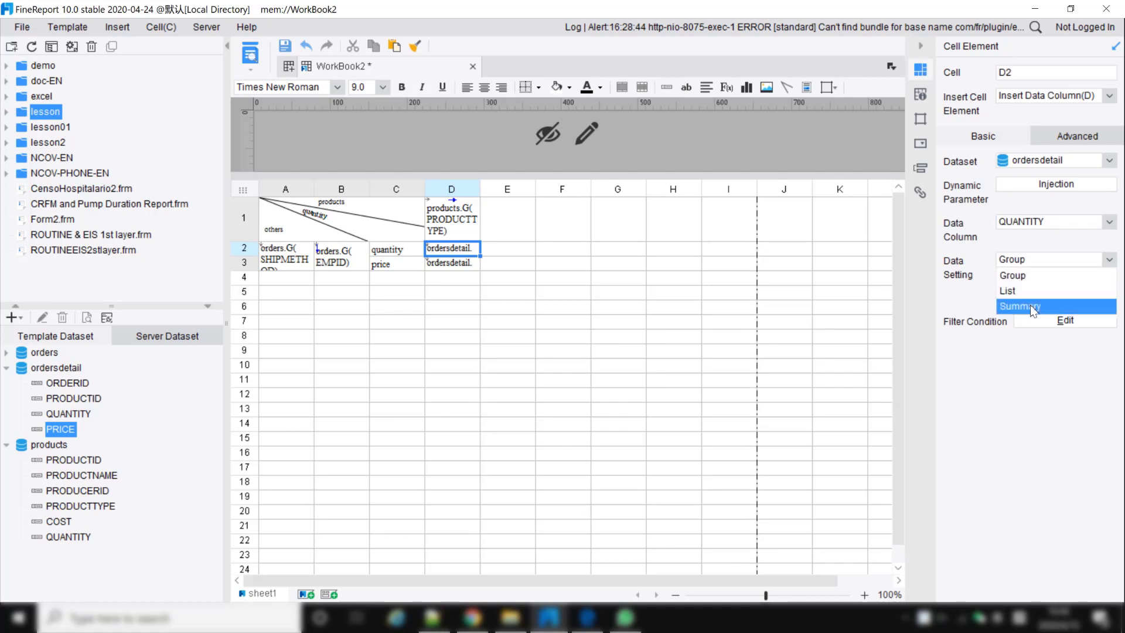
click(1030, 304)
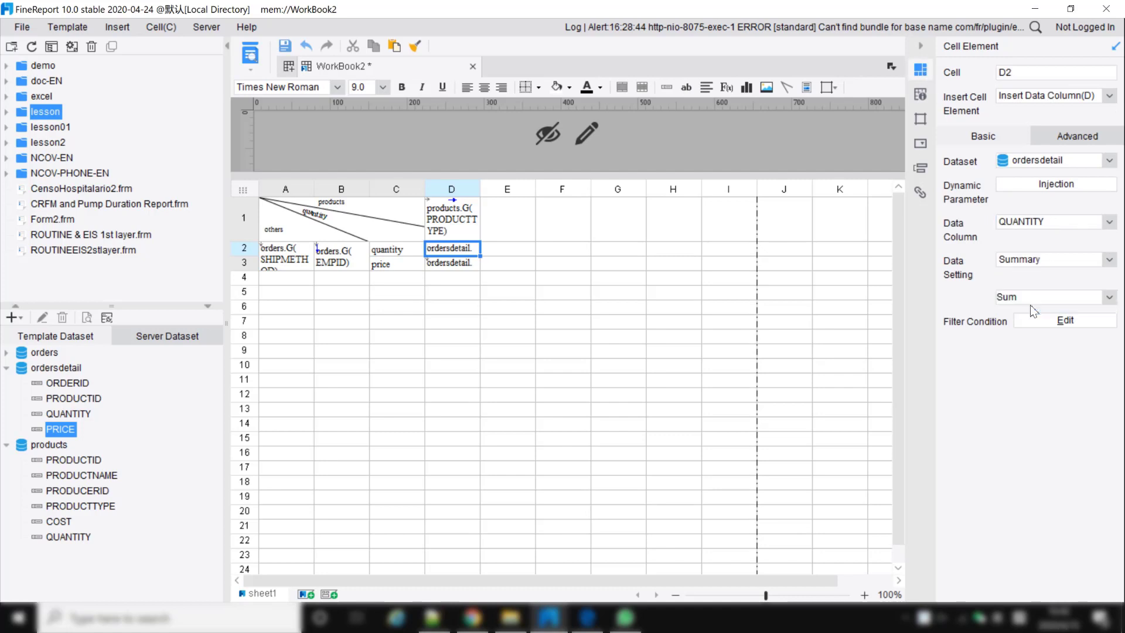
click(459, 267)
click(1002, 264)
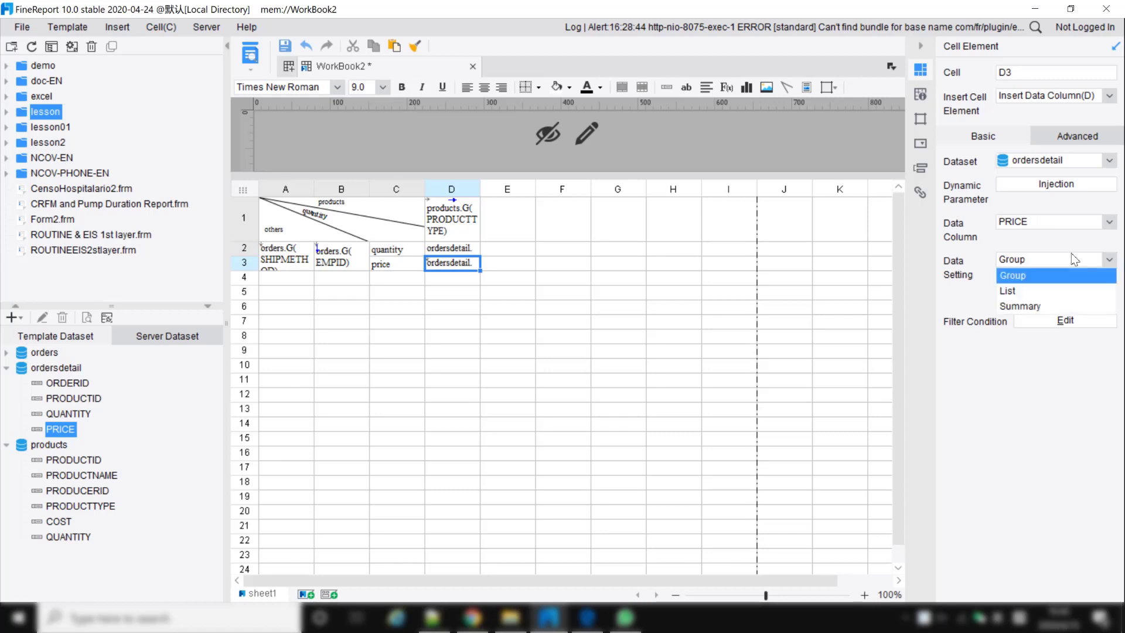
click(1032, 301)
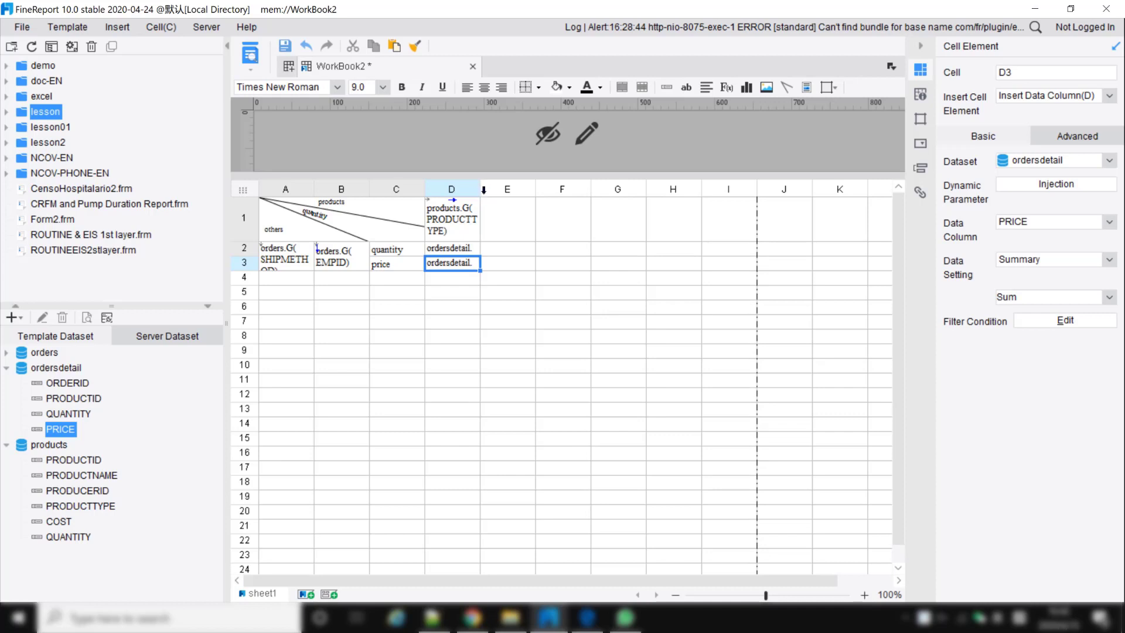
drag(480, 189, 533, 189)
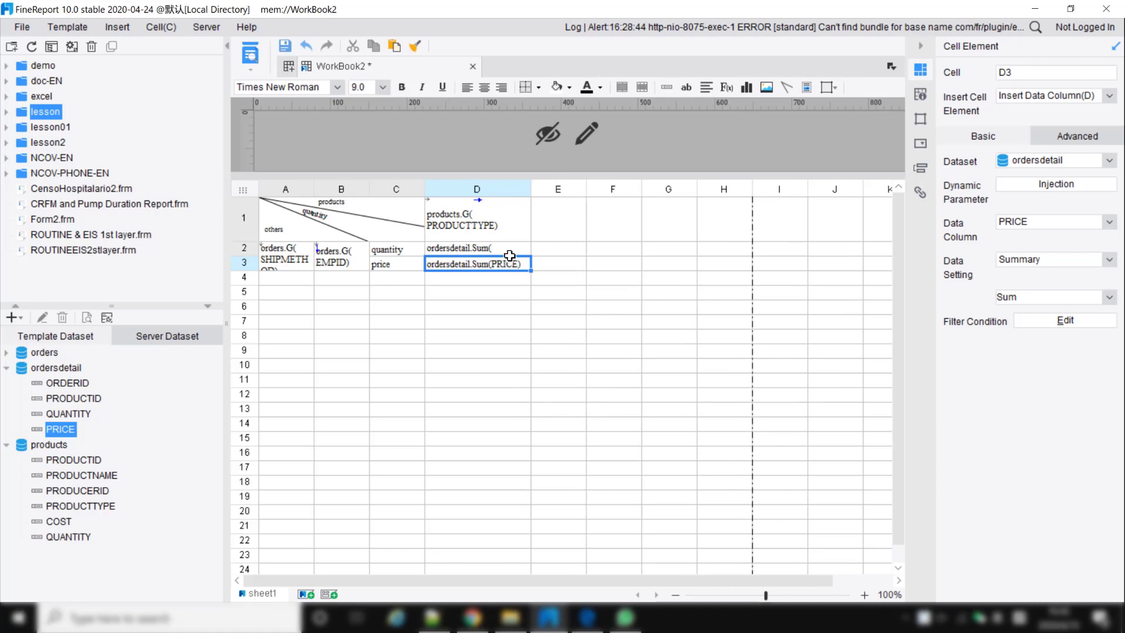
Add a filter condition to cell D2 requiring ORDERID to be equal to the data column orders.ORDERID.
click(511, 252)
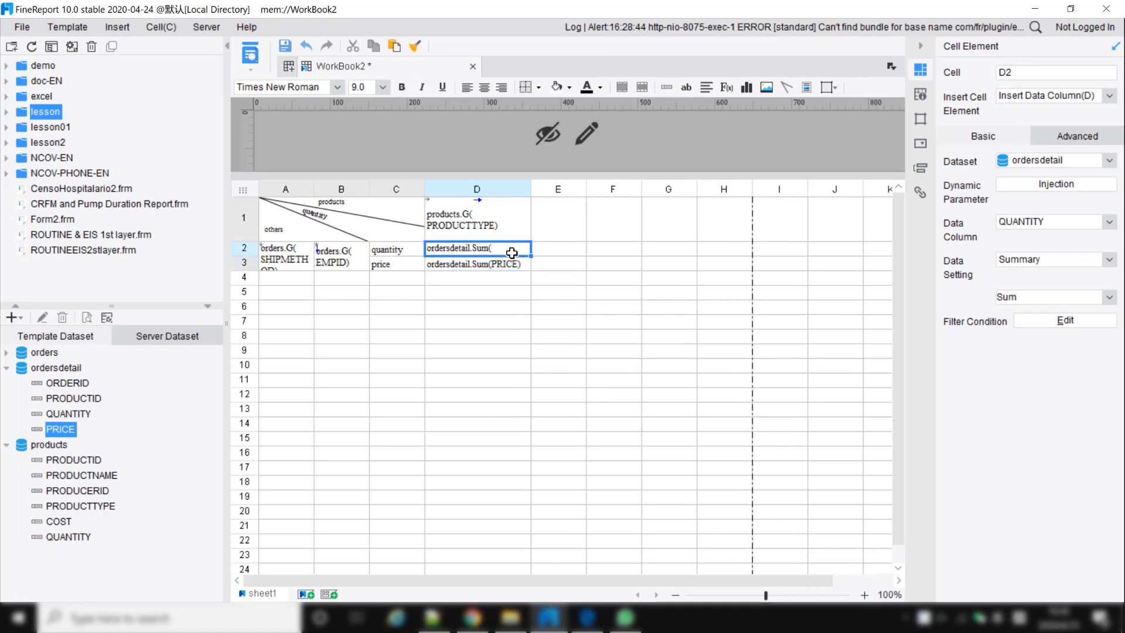
double_click(476, 249)
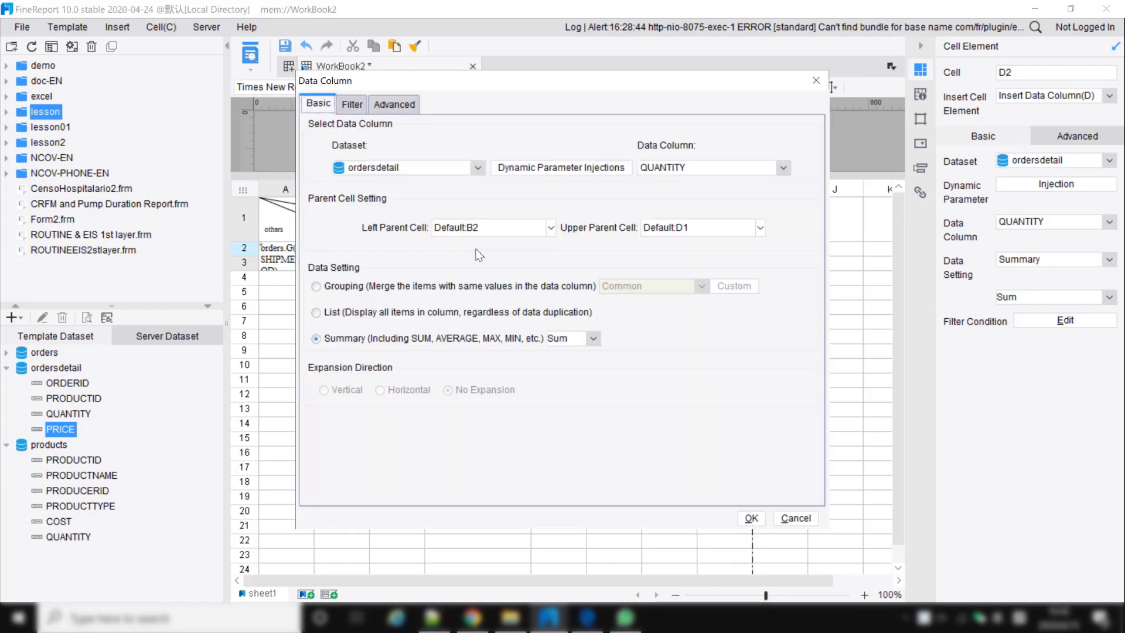
drag(436, 85, 685, 119)
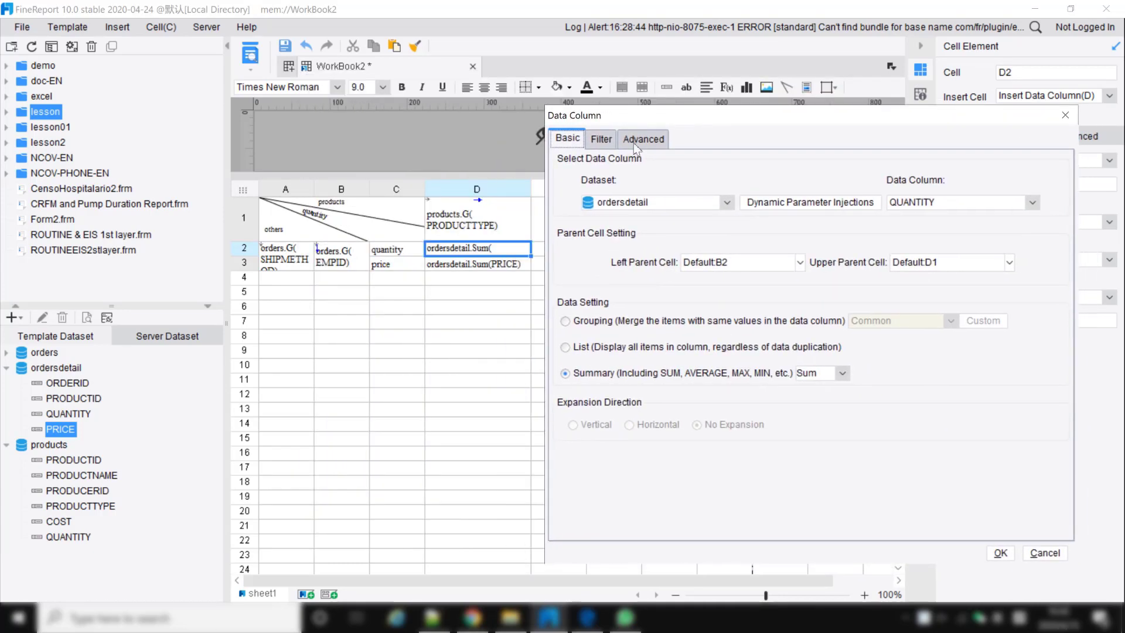
click(601, 138)
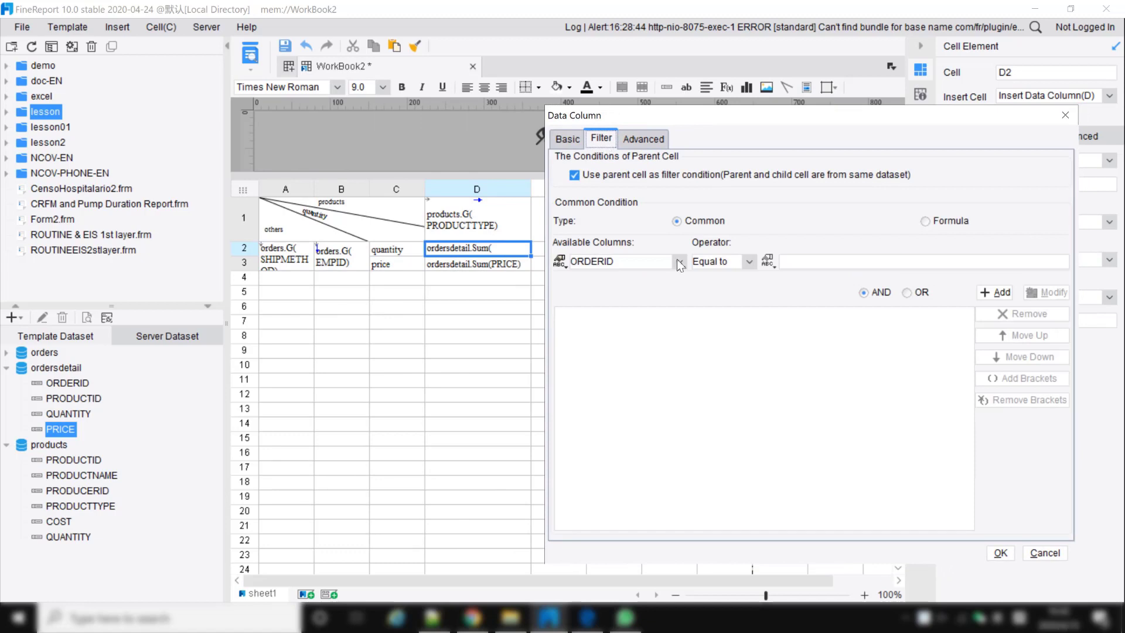
click(769, 262)
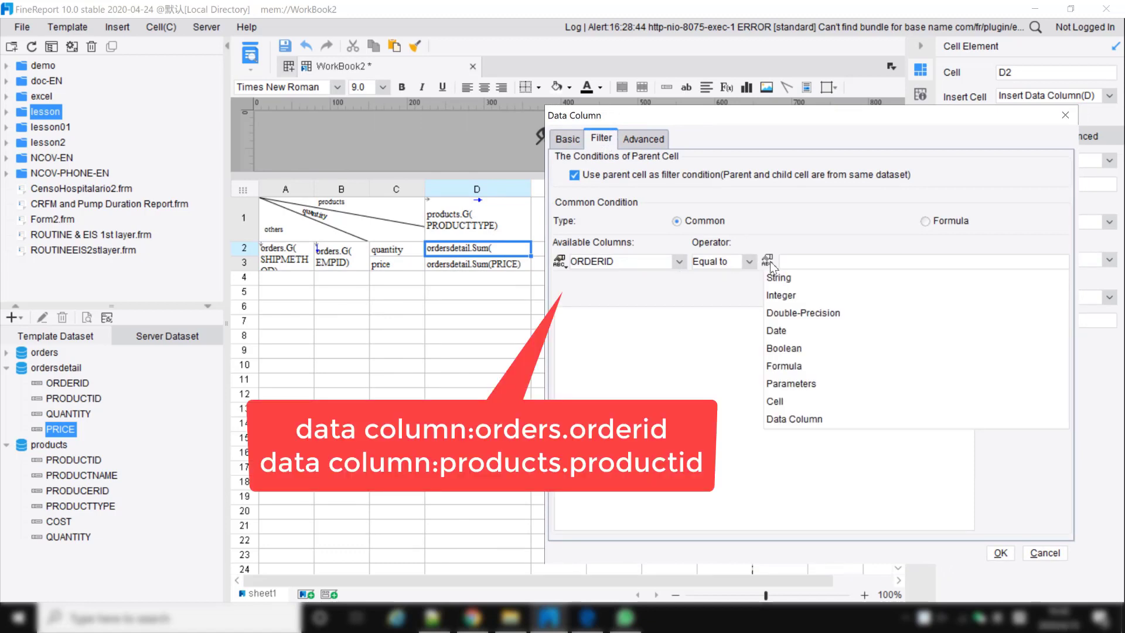
click(797, 418)
click(838, 261)
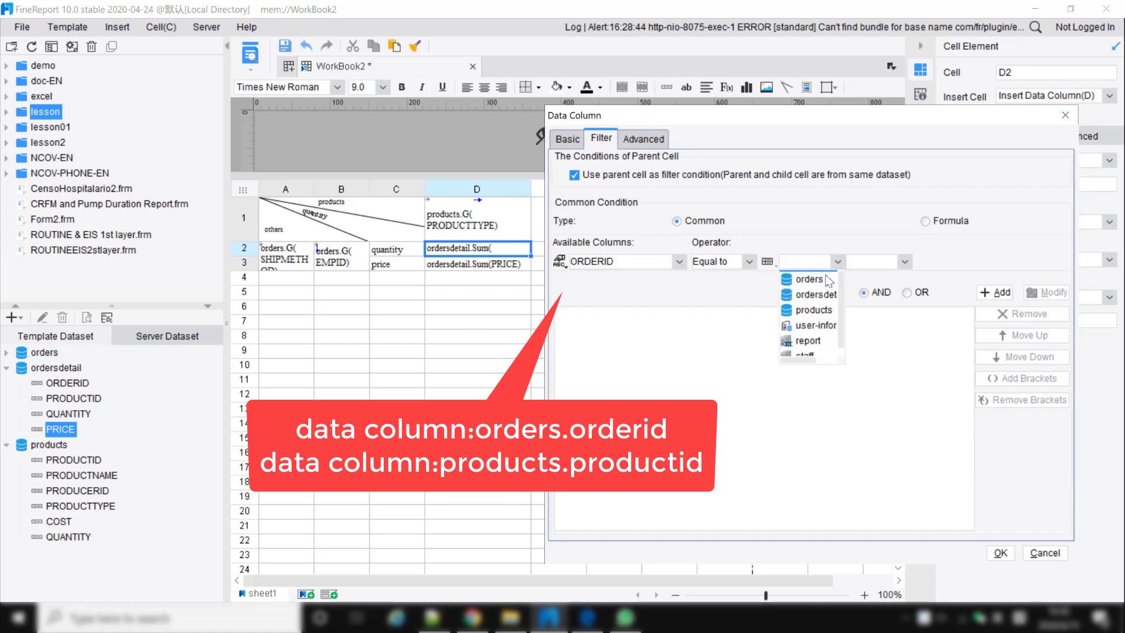
click(823, 279)
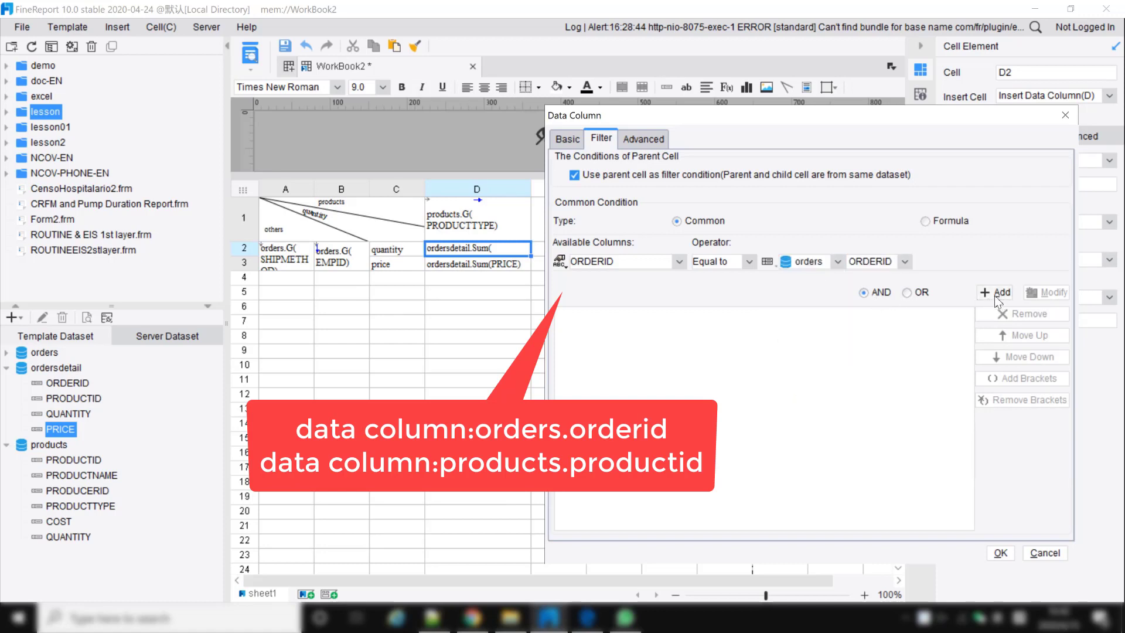
click(996, 293)
Add a second AND filter condition to cell D2 with PRODUCTID equal to products.PRODUCTID, and apply the filter.
click(680, 261)
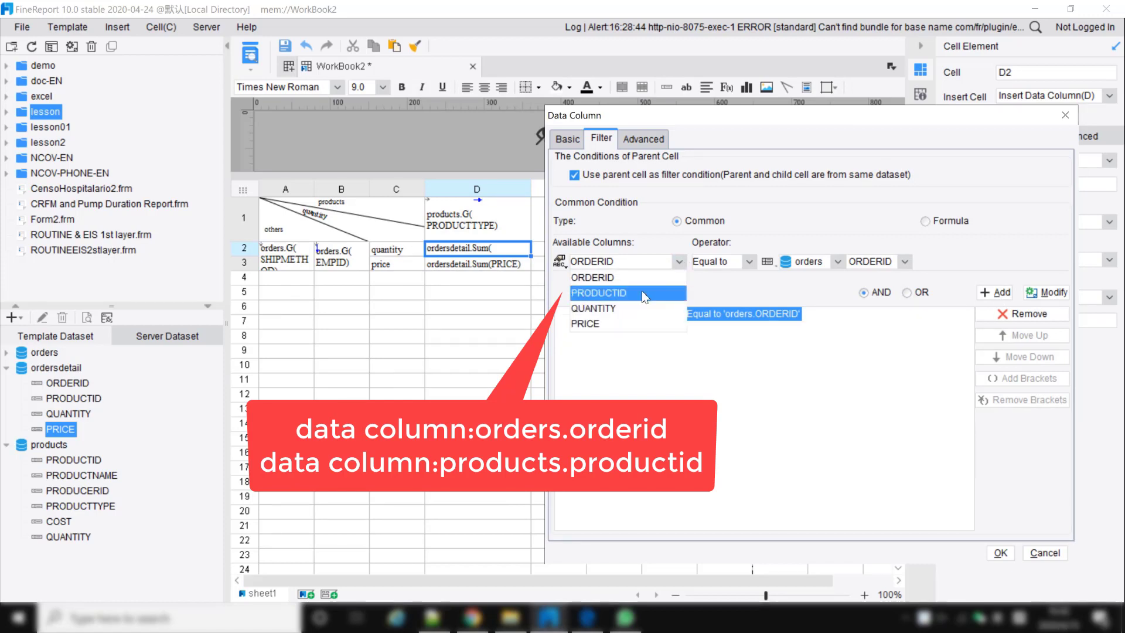
click(638, 293)
click(837, 261)
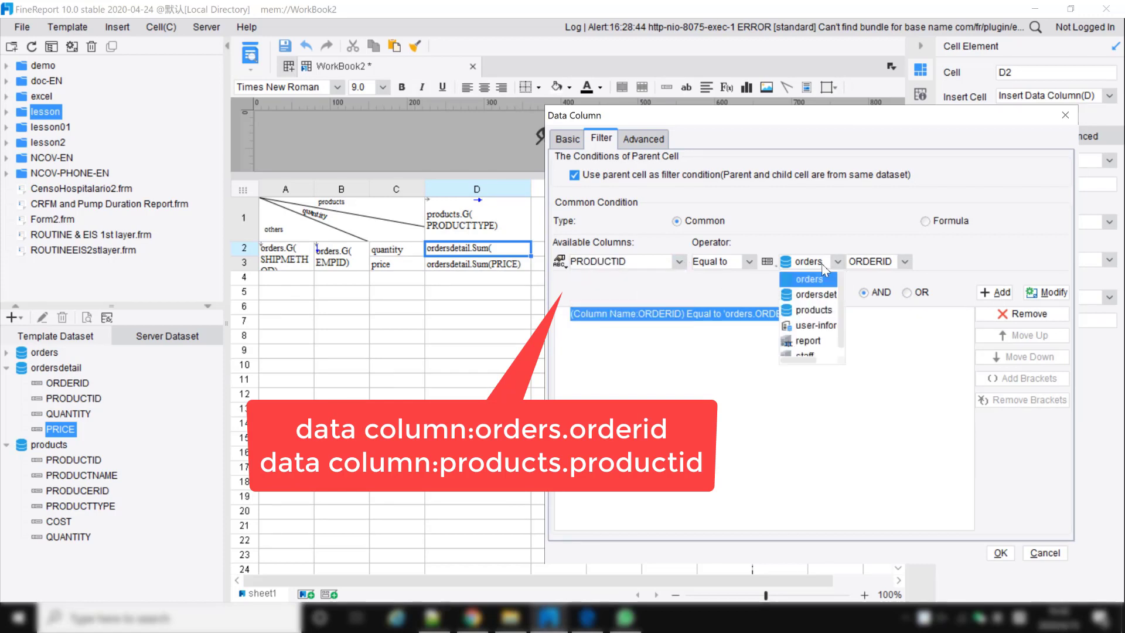
click(814, 309)
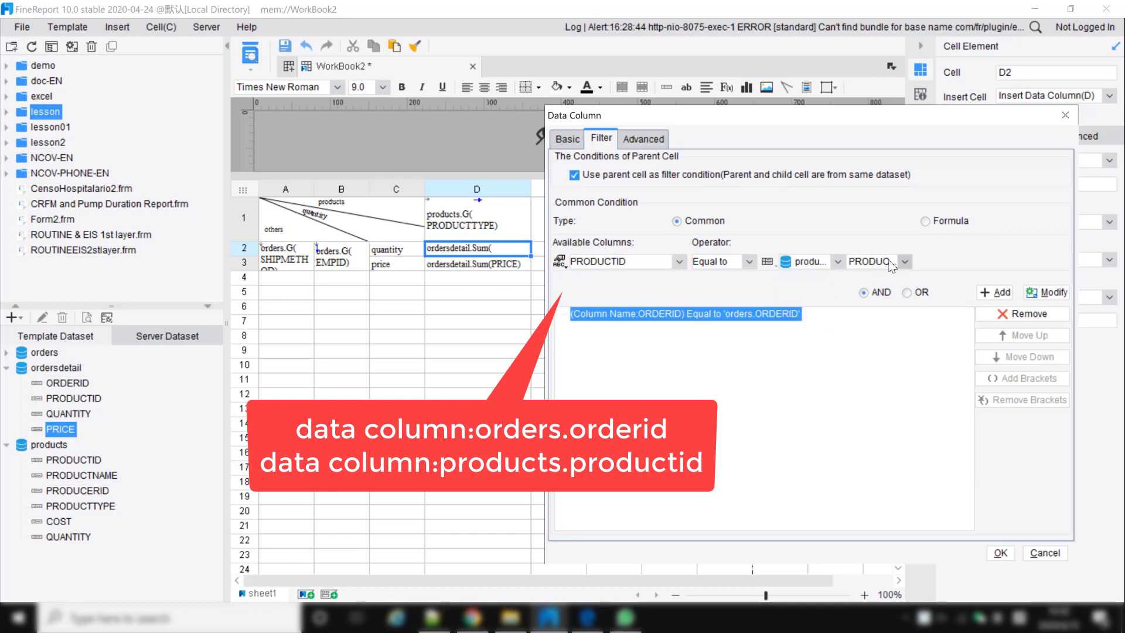
click(891, 267)
click(892, 276)
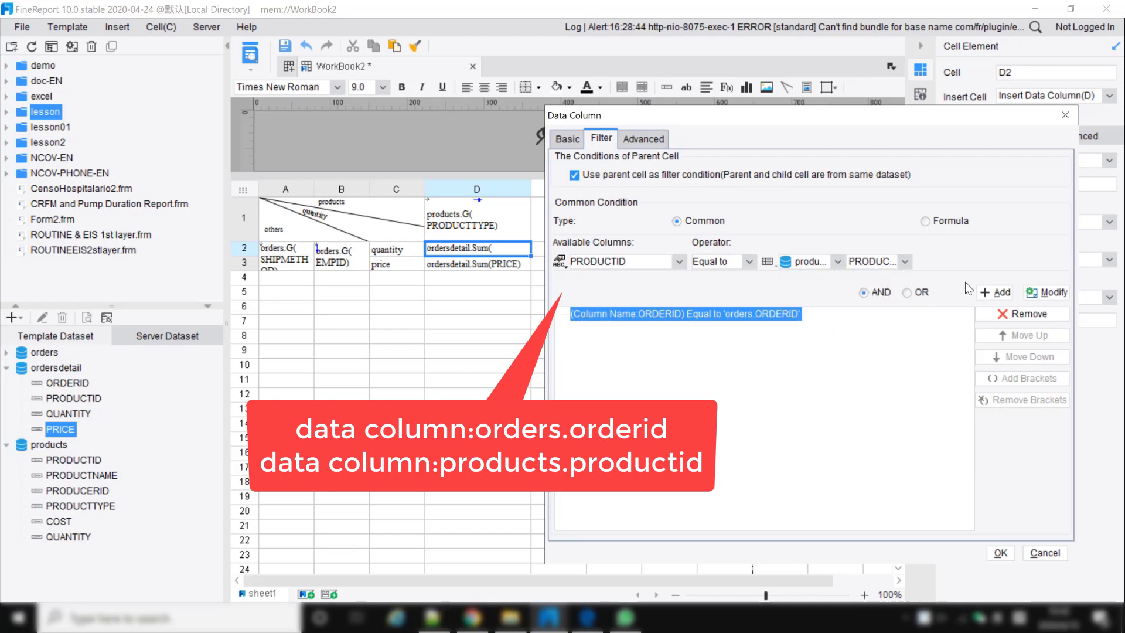
click(994, 293)
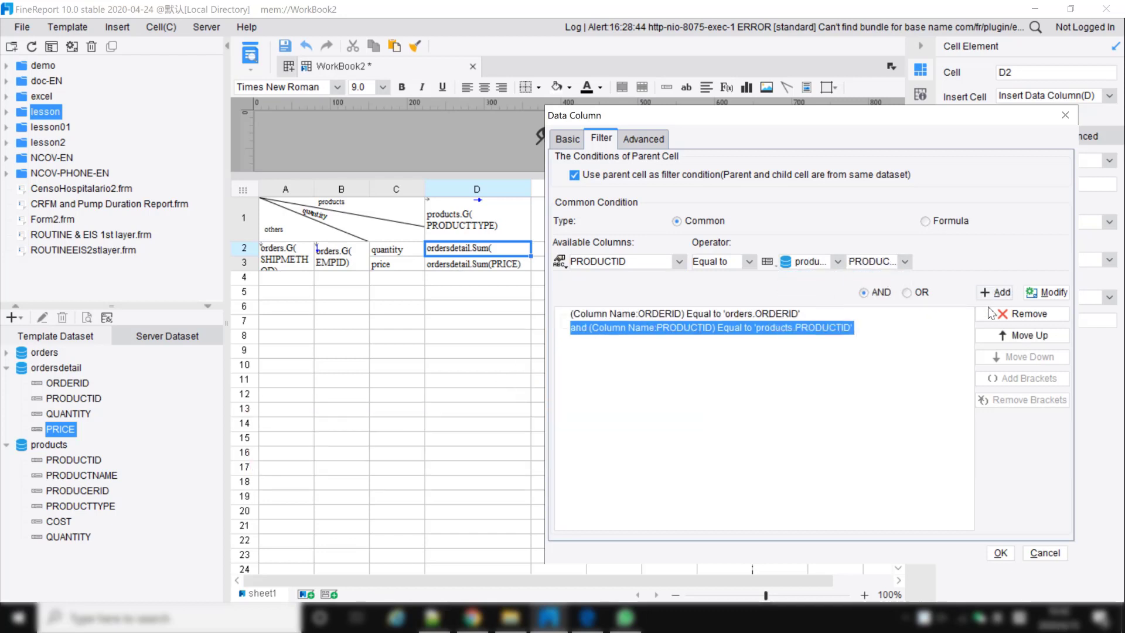
click(1000, 552)
Add a filter condition to cell D3 requiring ORDERID to be equal to the data column orders.ORDERID.
click(499, 266)
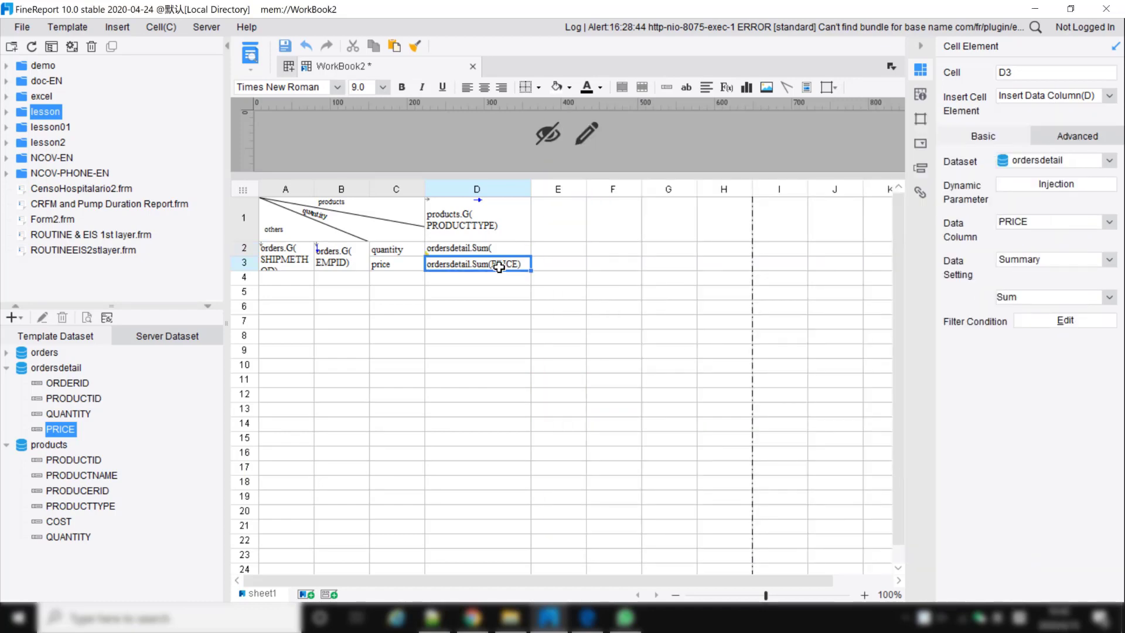
double_click(498, 267)
click(352, 104)
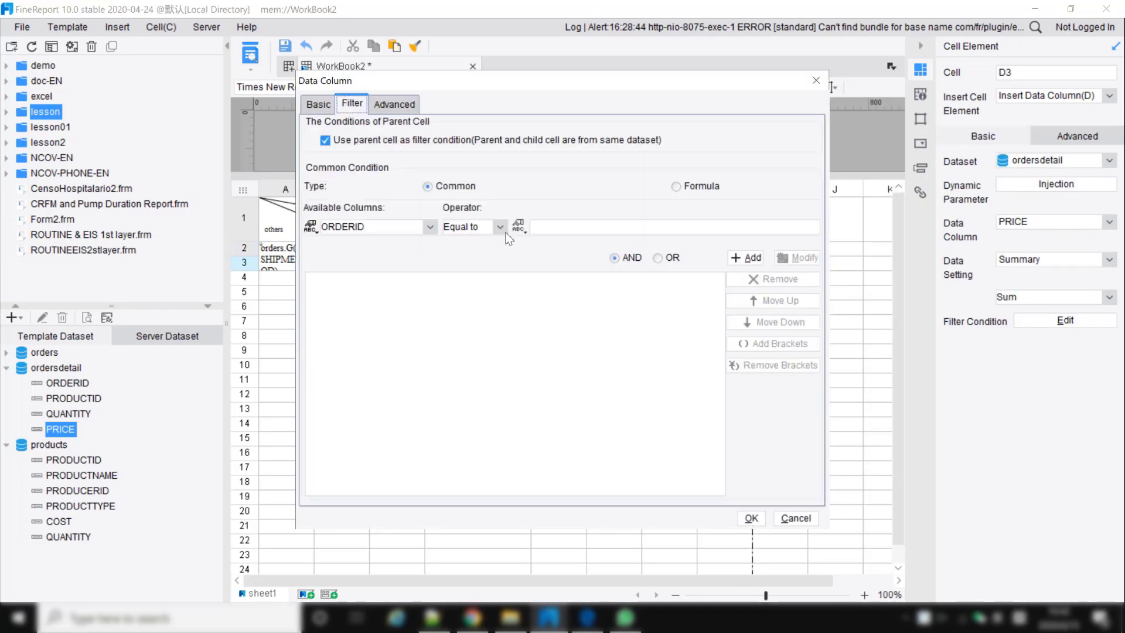
click(519, 226)
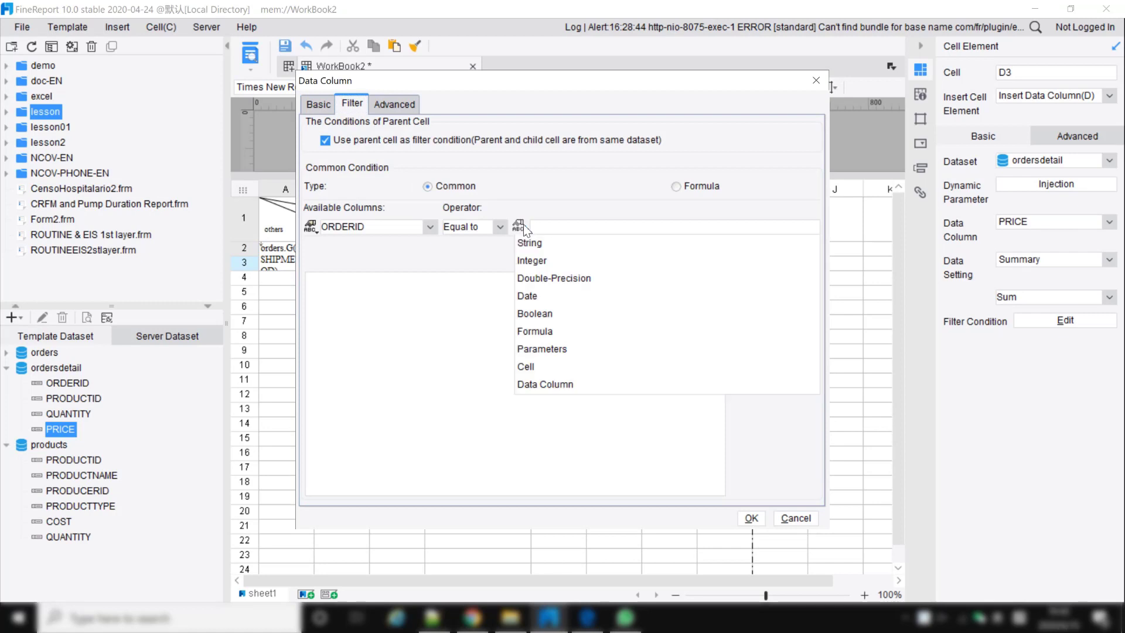
click(566, 384)
click(588, 227)
click(563, 242)
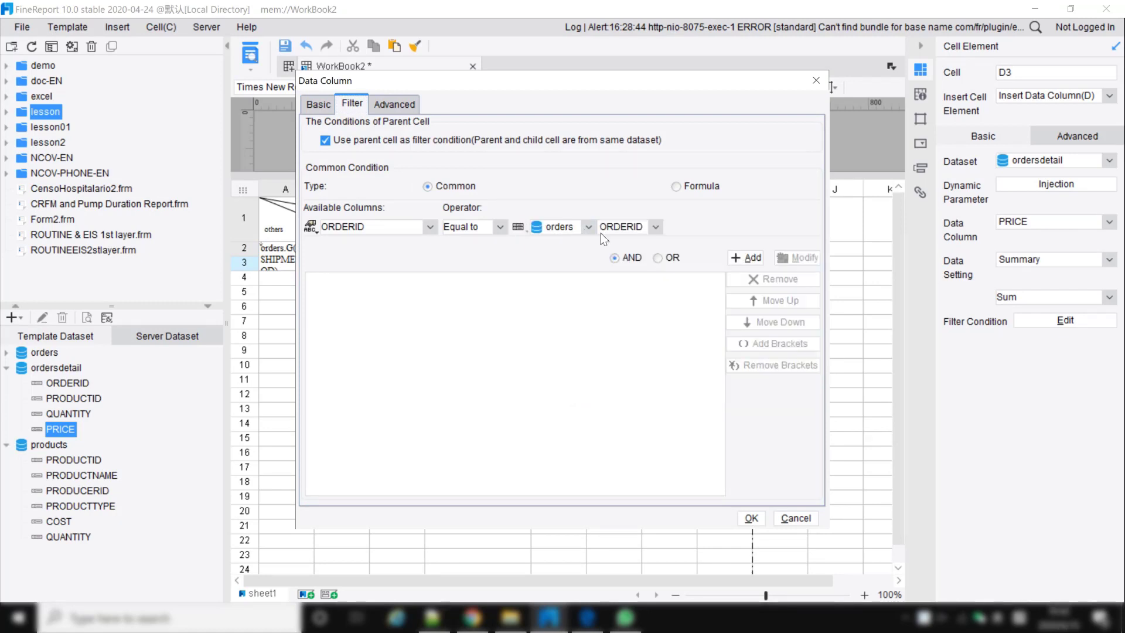
click(747, 257)
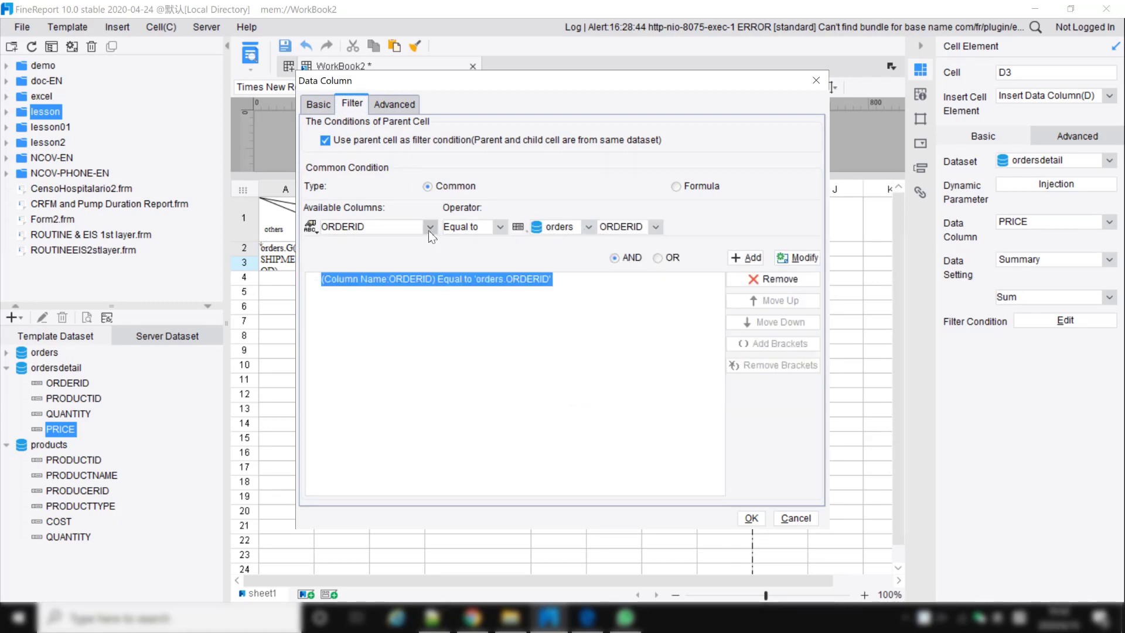
Add a second AND filter condition to cell D3 with PRODUCTID equal to products.PRODUCTID, and apply the filter.
click(429, 228)
click(391, 258)
click(566, 233)
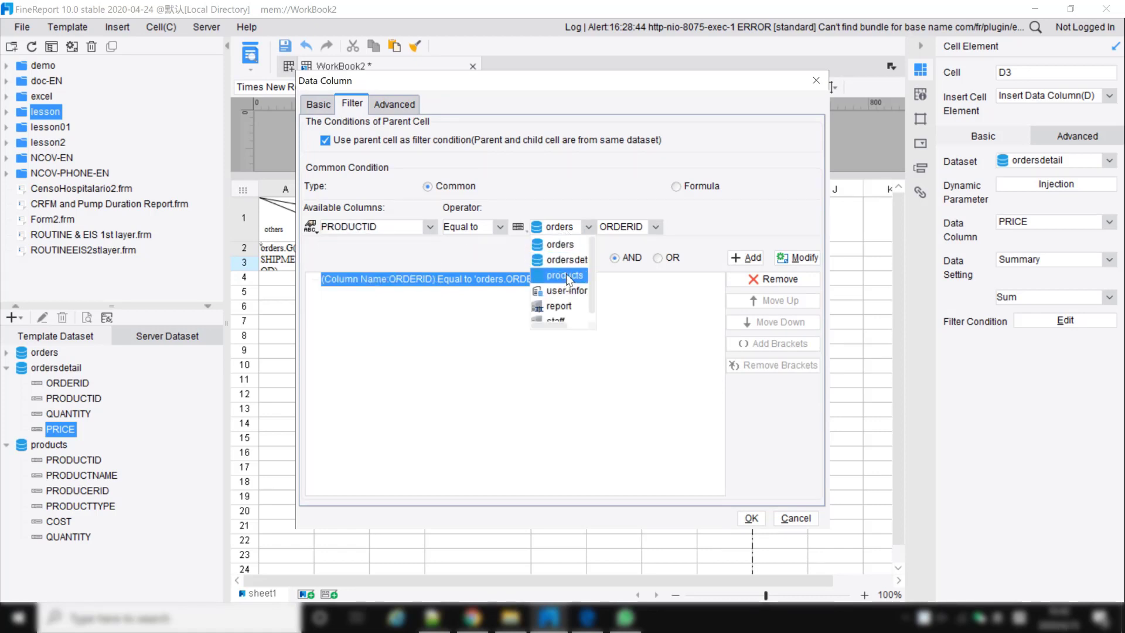
click(566, 275)
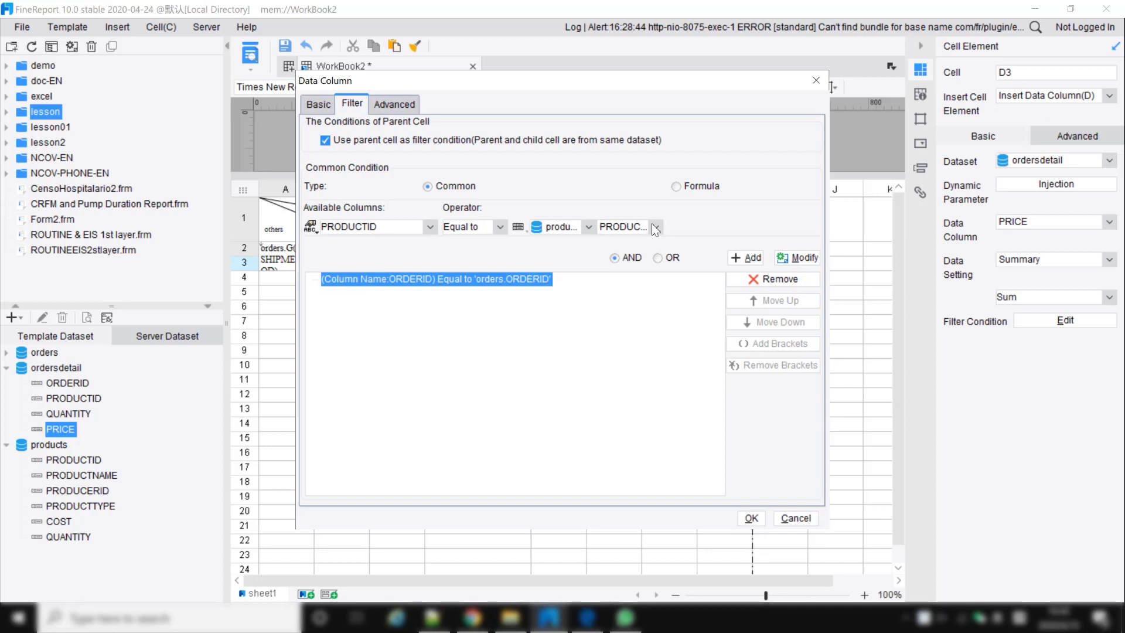
click(753, 260)
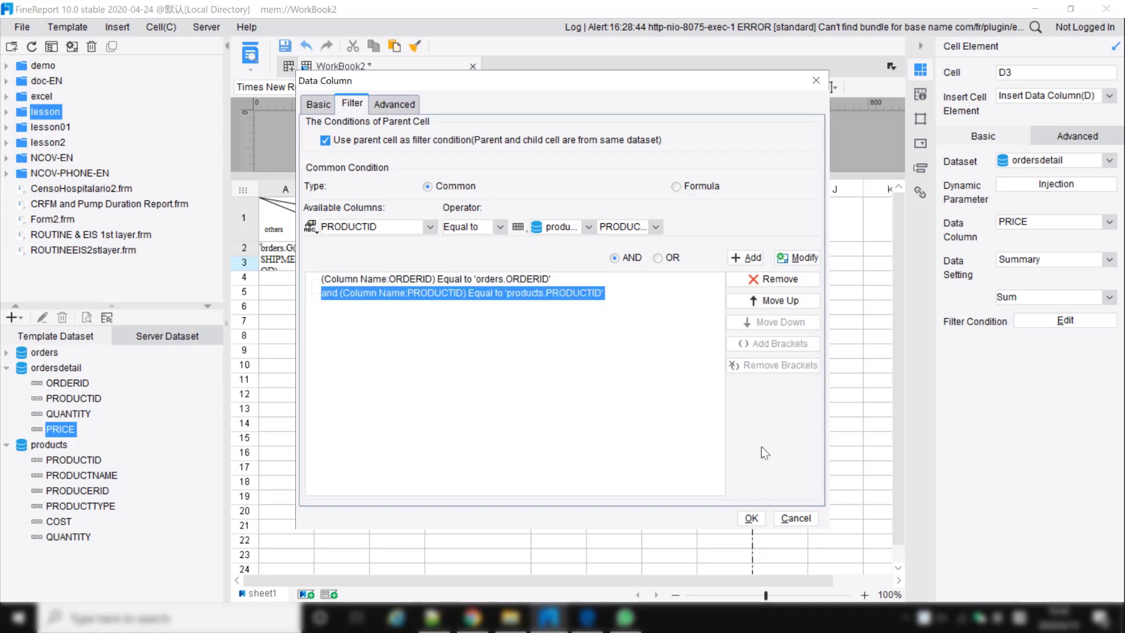
click(760, 516)
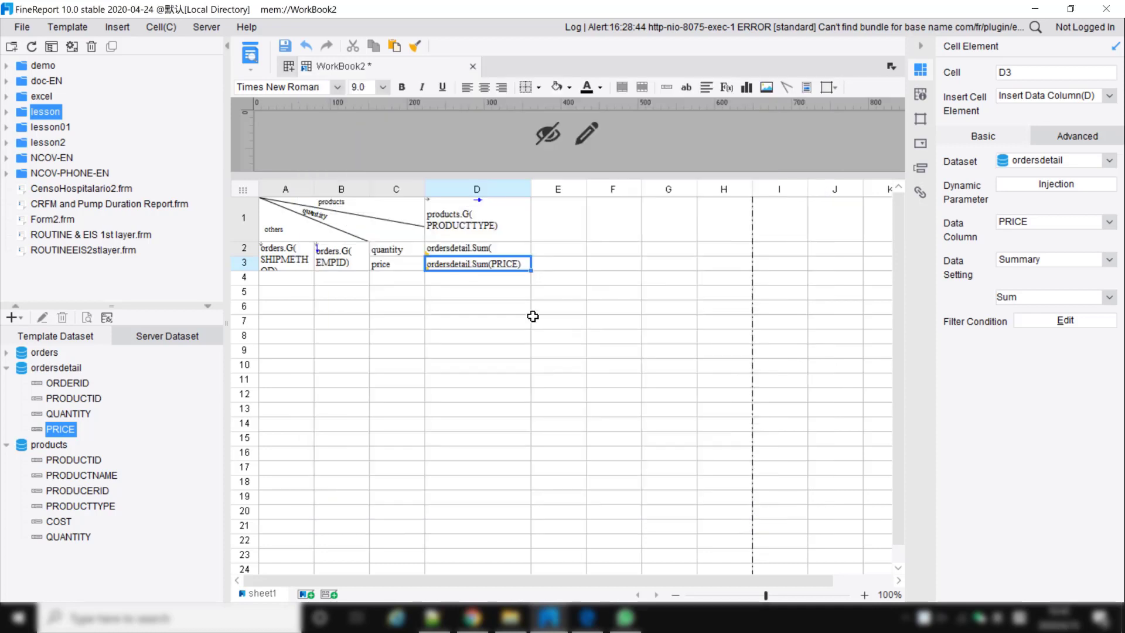
Merge cells A4 and B4 and enter the text "total" in the merged cell.
click(275, 279)
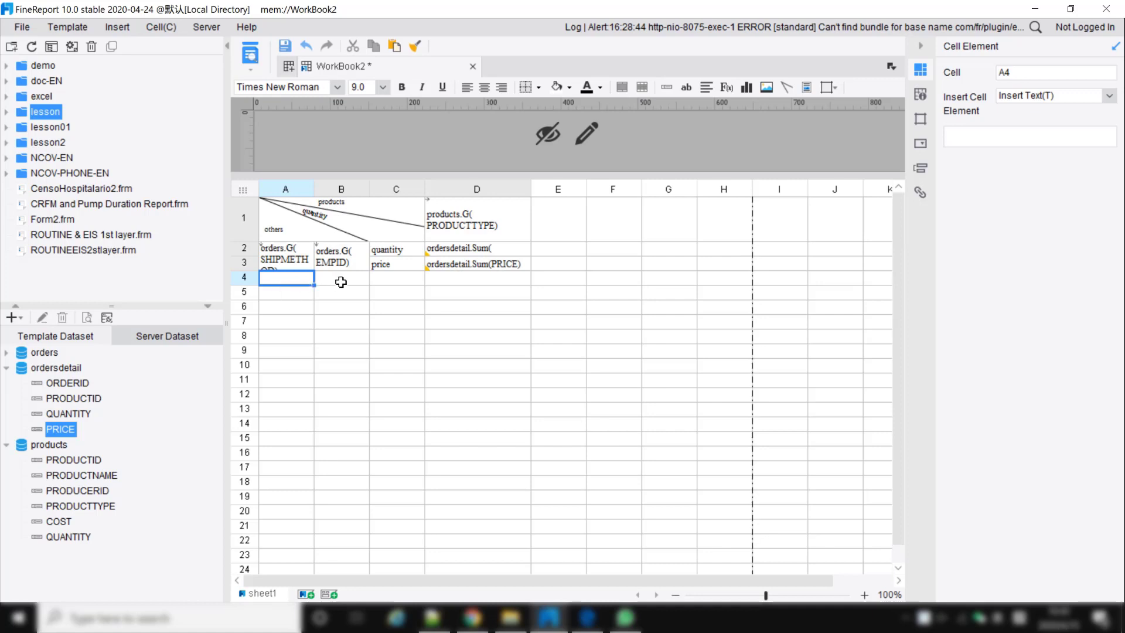
drag(291, 279, 348, 280)
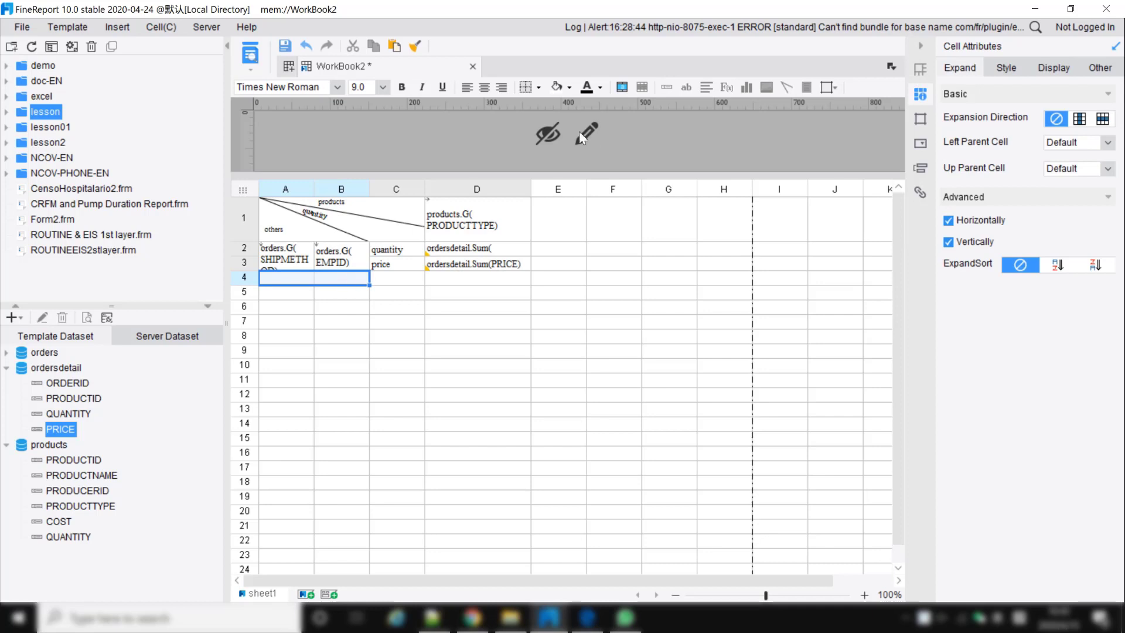
click(622, 87)
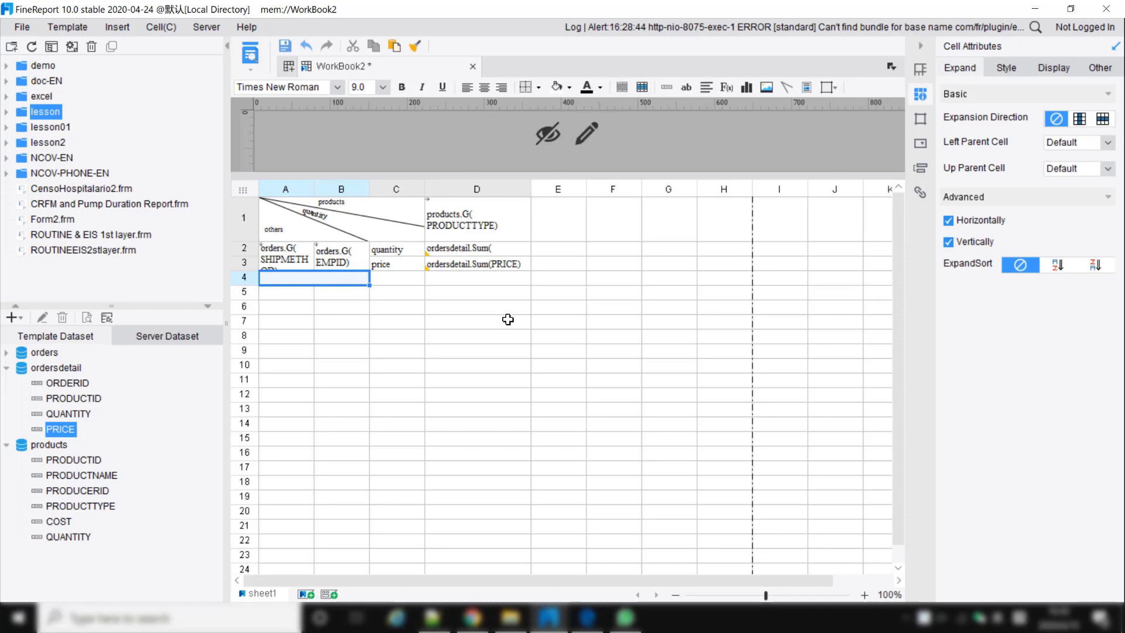
double_click(323, 281)
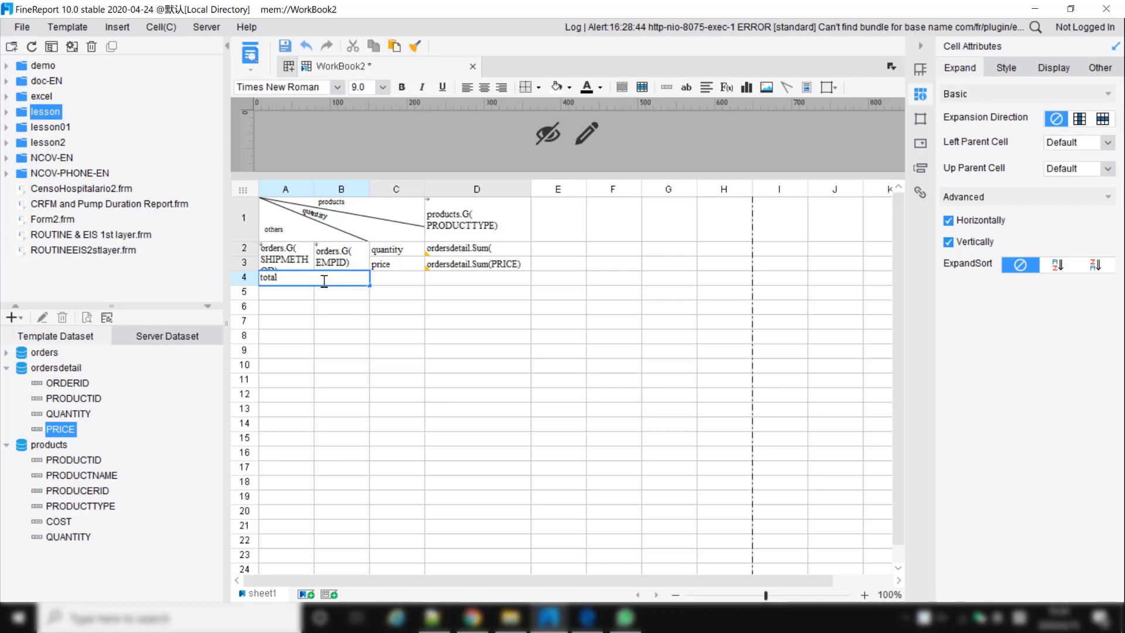
Enter the row labels "quantity" in cell C4 and "price" in cell C5.
click(397, 278)
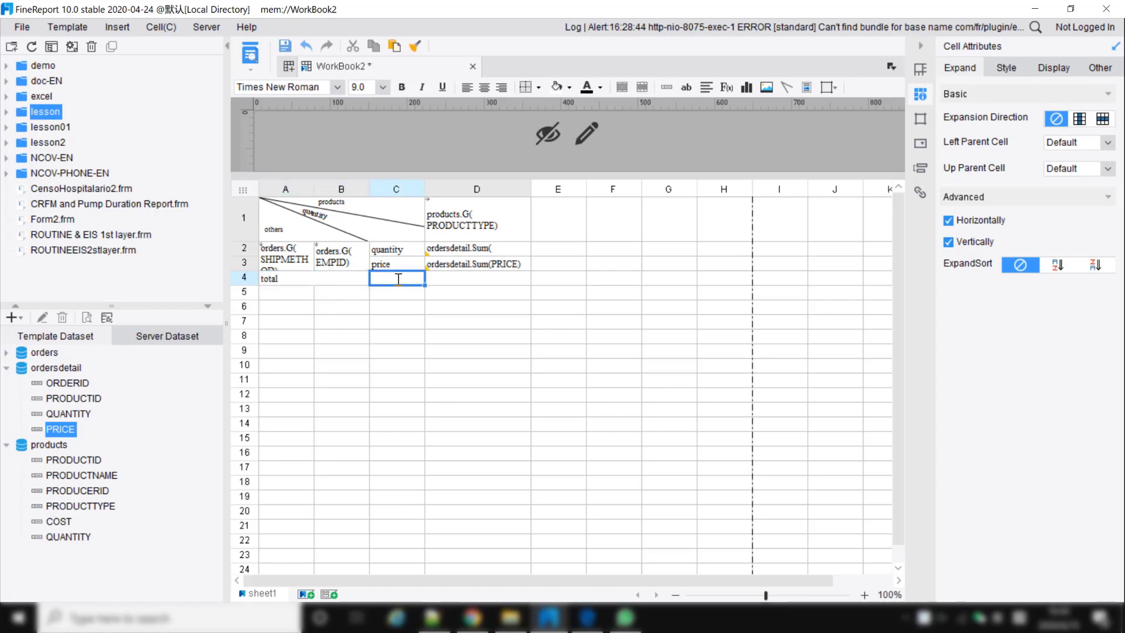
double_click(398, 279)
click(398, 294)
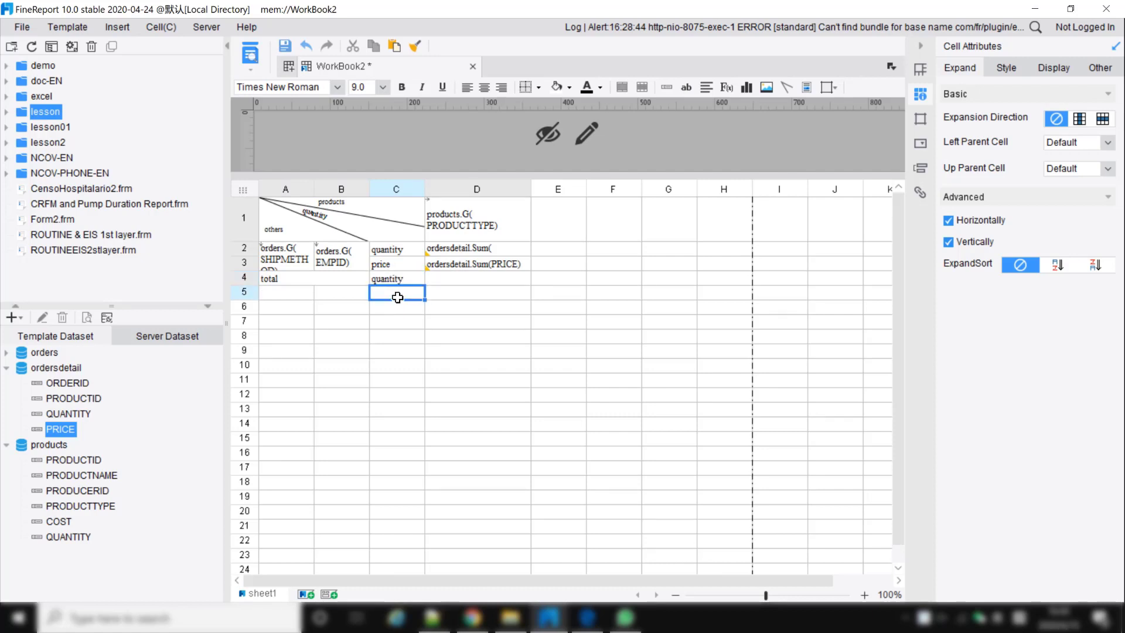
double_click(399, 297)
text(price)
key(Return)
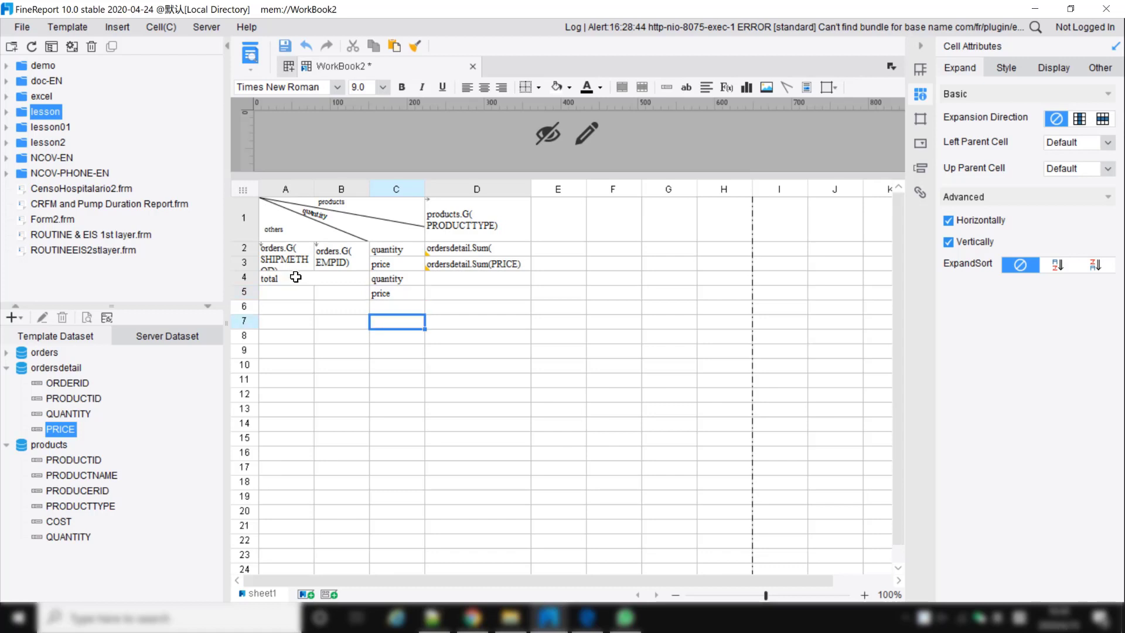
Merge the "total" cell with the empty cells beneath it so it spans A4 to B5.
click(304, 284)
drag(305, 284, 308, 293)
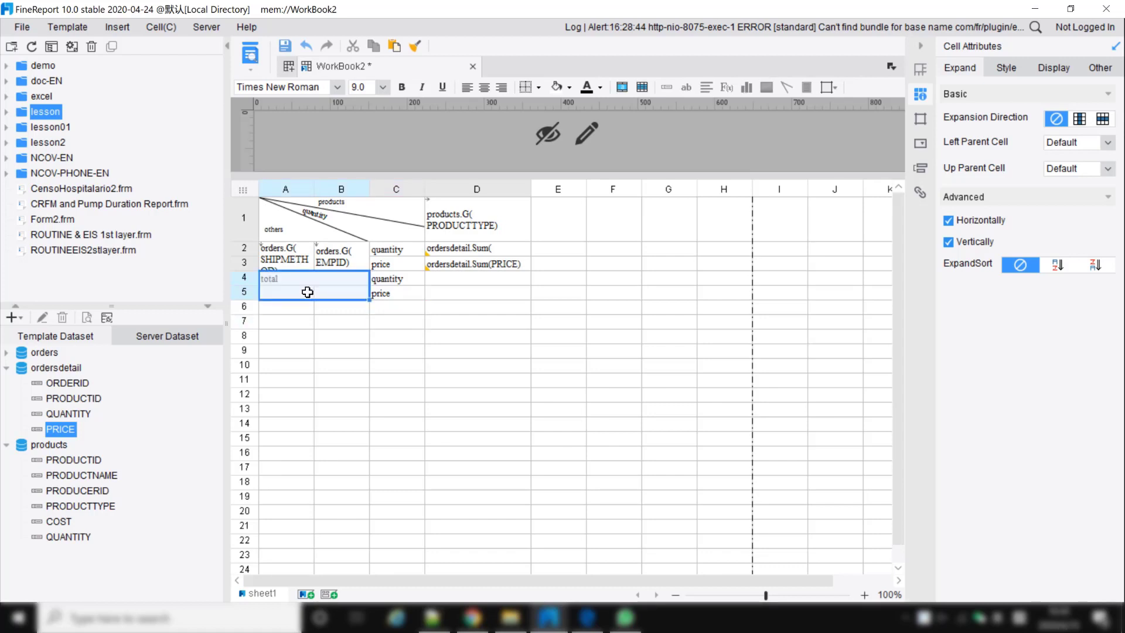
click(620, 88)
click(528, 332)
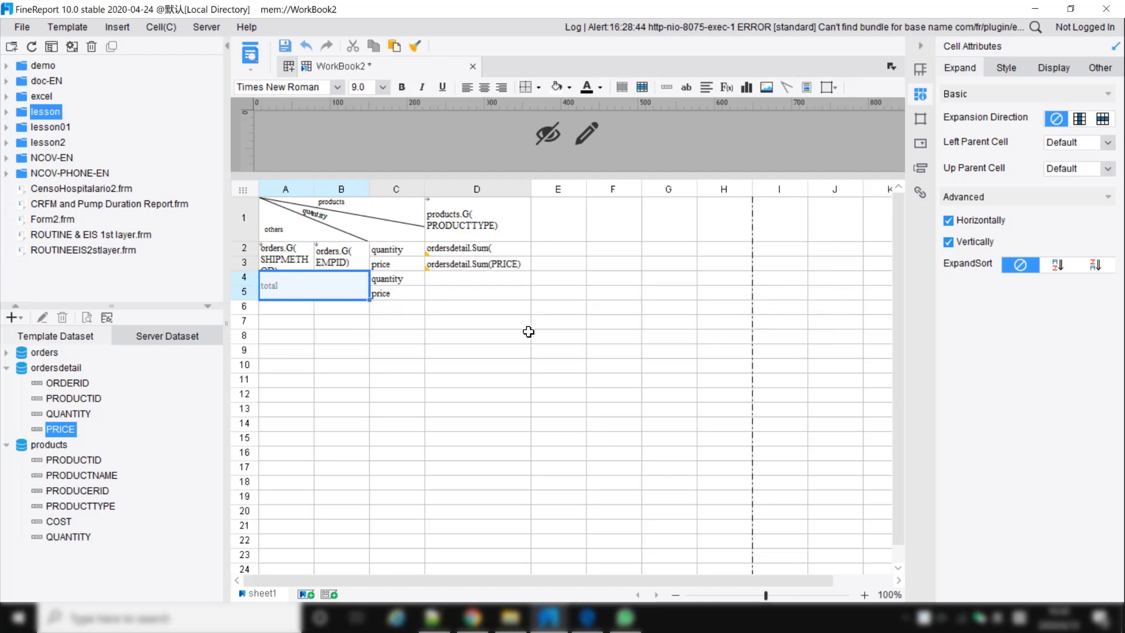
Copy the summed quantity and price data columns from cells D2 and D3 into cells D4 and D5.
click(475, 280)
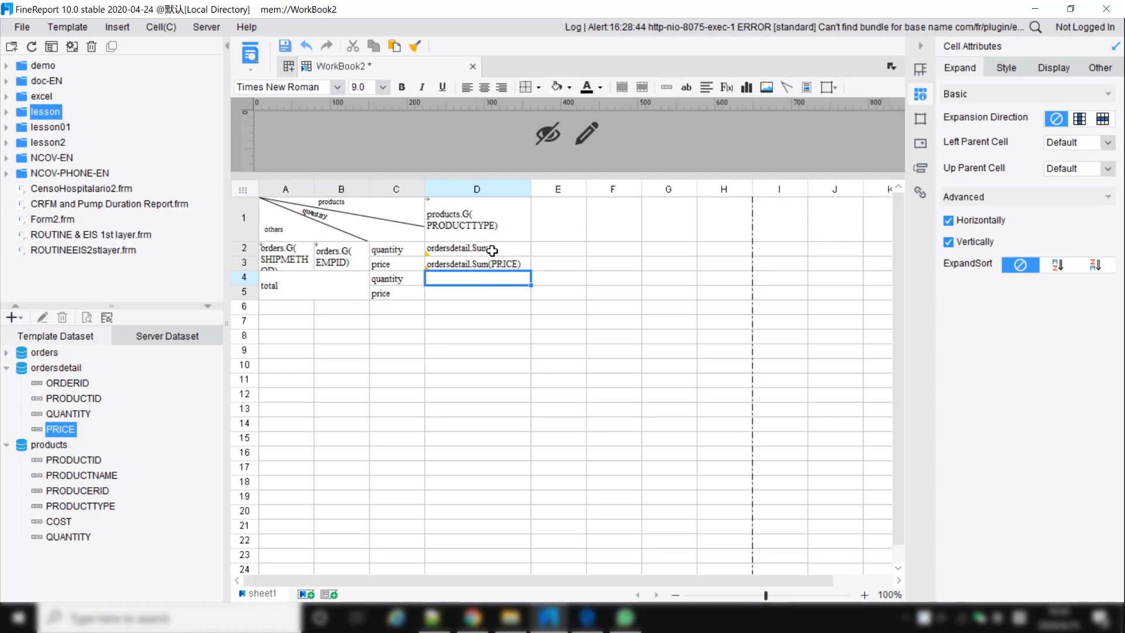
drag(493, 251, 493, 264)
key(ctrl+c)
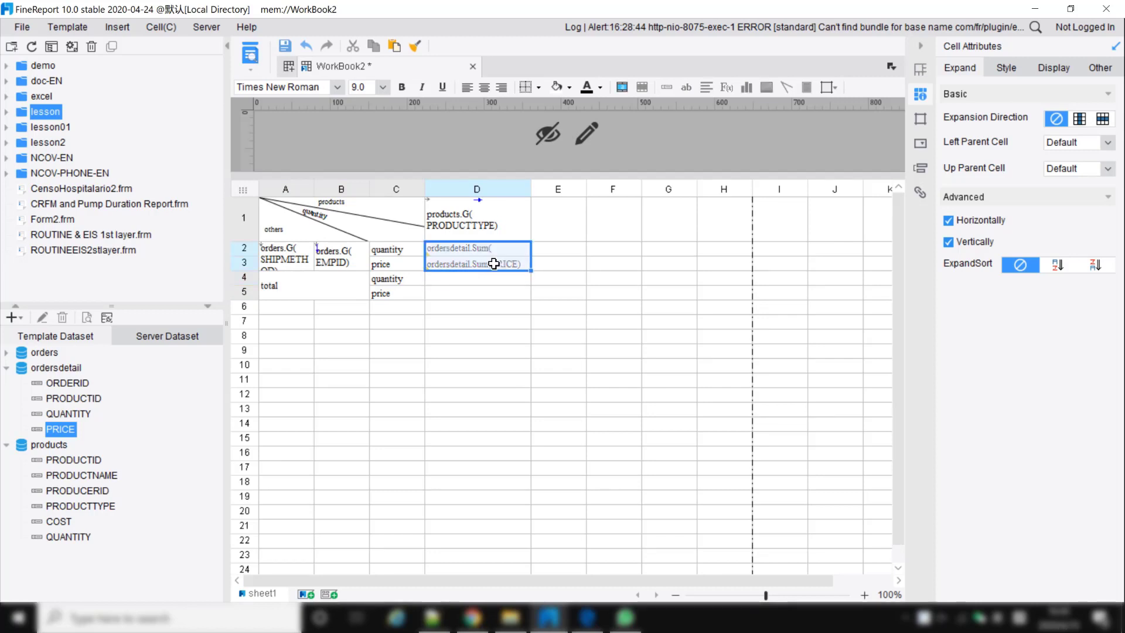
click(462, 286)
drag(471, 285, 477, 279)
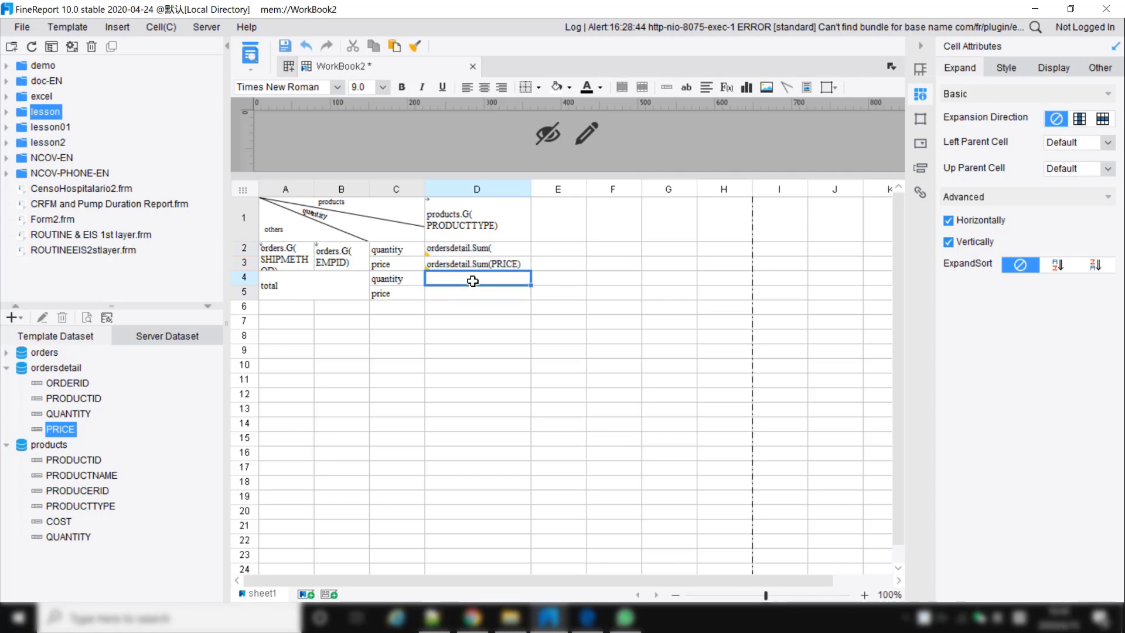
key(ctrl+v)
click(488, 279)
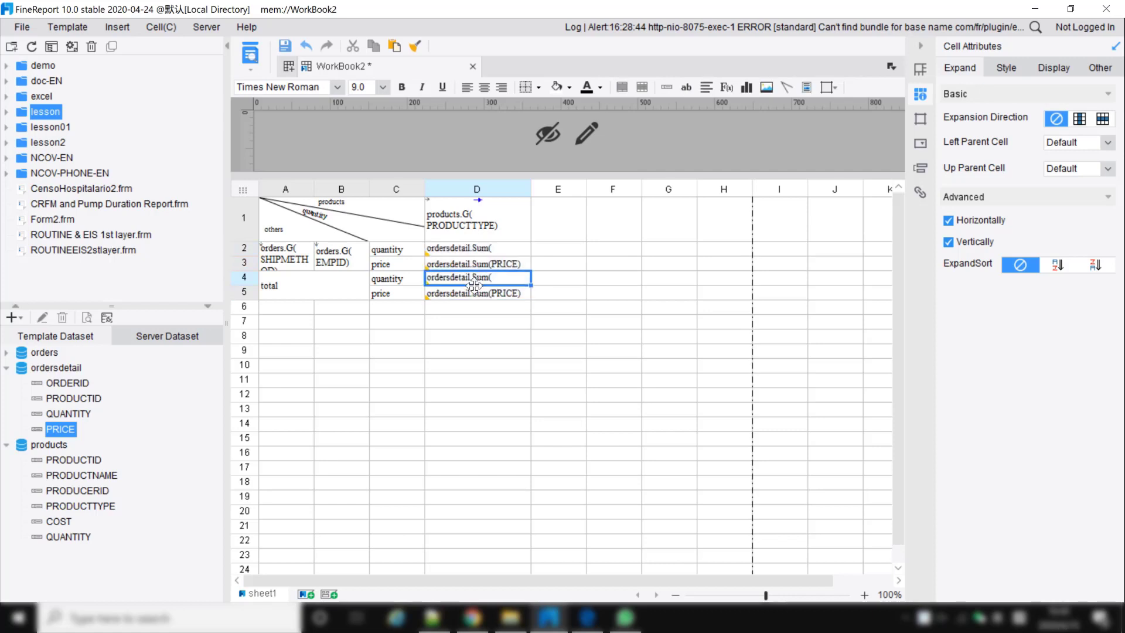
Check the filter conditions of the copied data columns in cells D4 and D5.
click(454, 302)
click(455, 280)
click(452, 295)
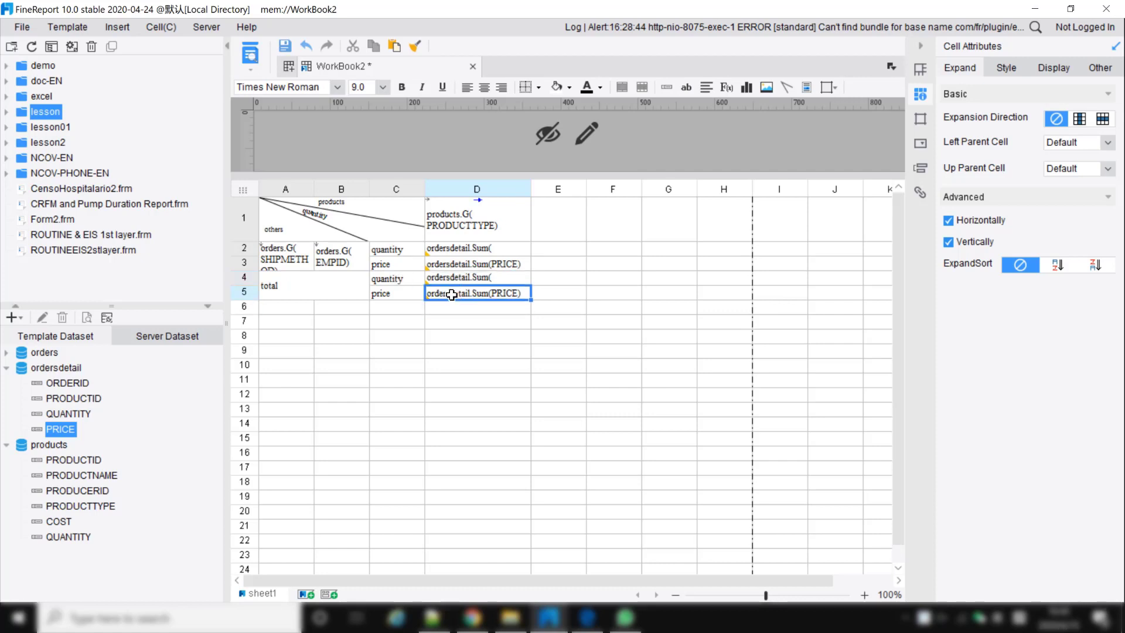
click(466, 254)
click(467, 263)
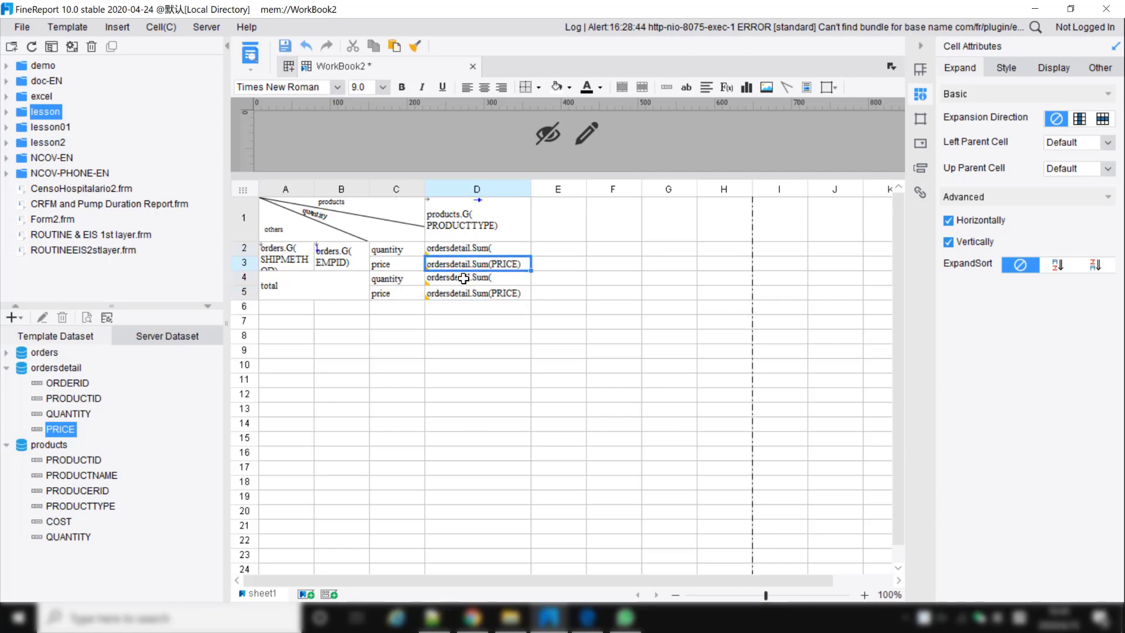
click(461, 279)
click(459, 297)
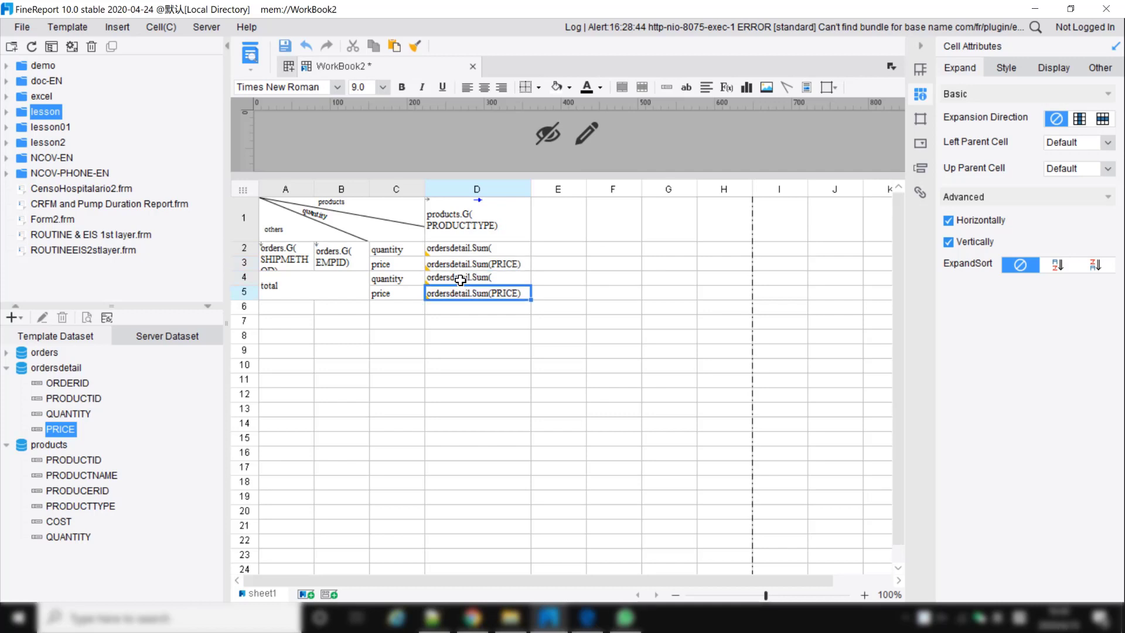
double_click(461, 281)
click(355, 103)
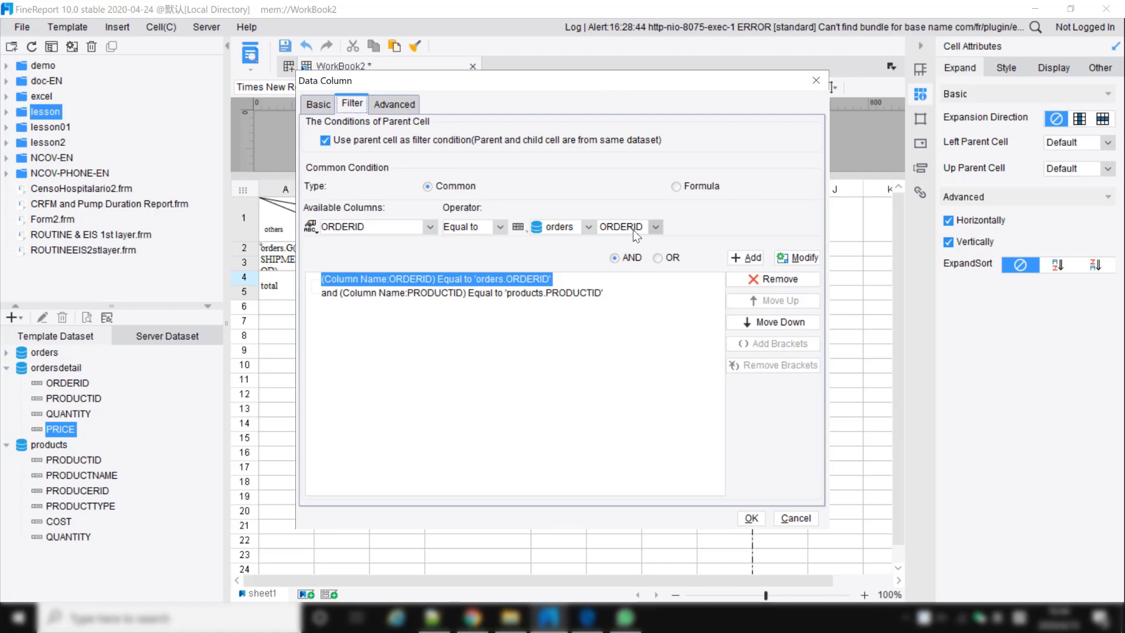
click(795, 518)
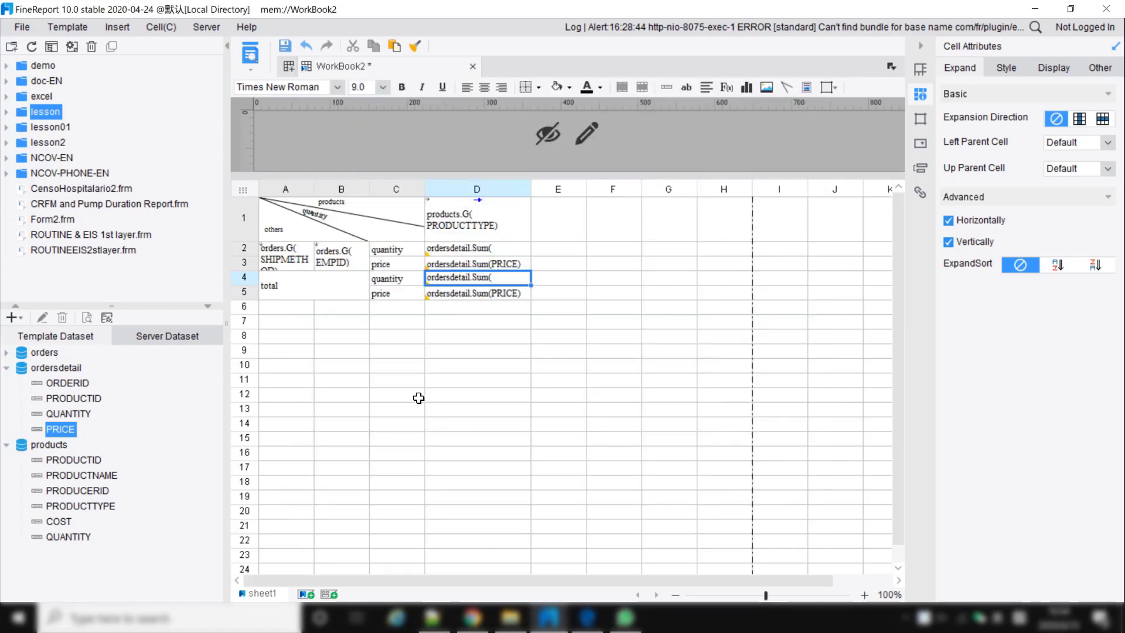
double_click(477, 295)
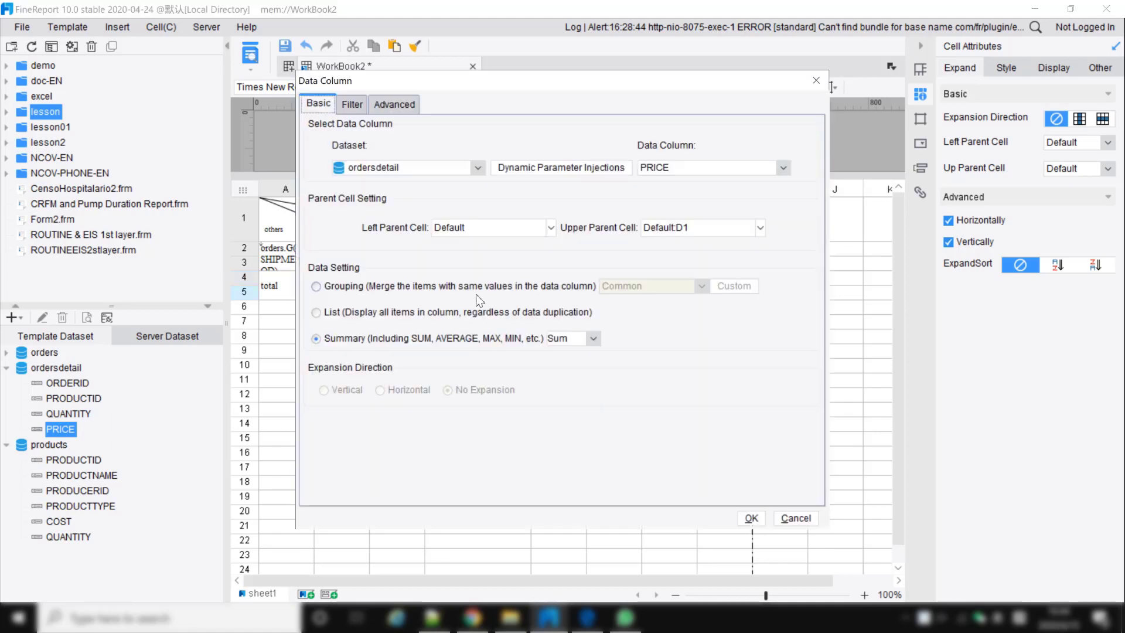
click(351, 104)
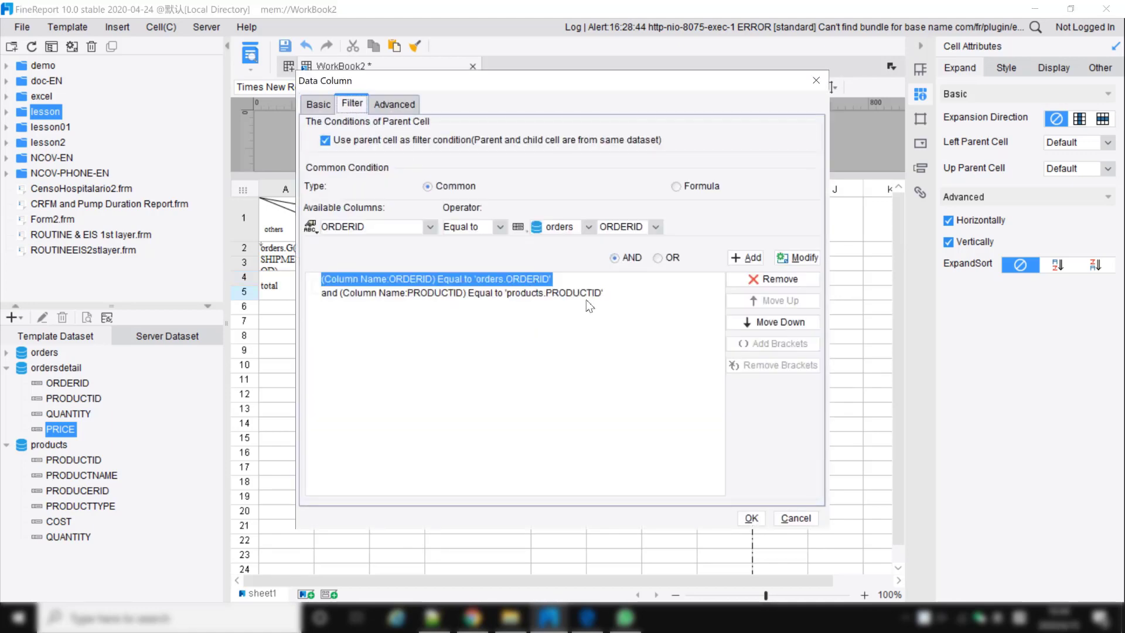
click(751, 518)
Enter the text "sales manager" in cell A6.
click(296, 308)
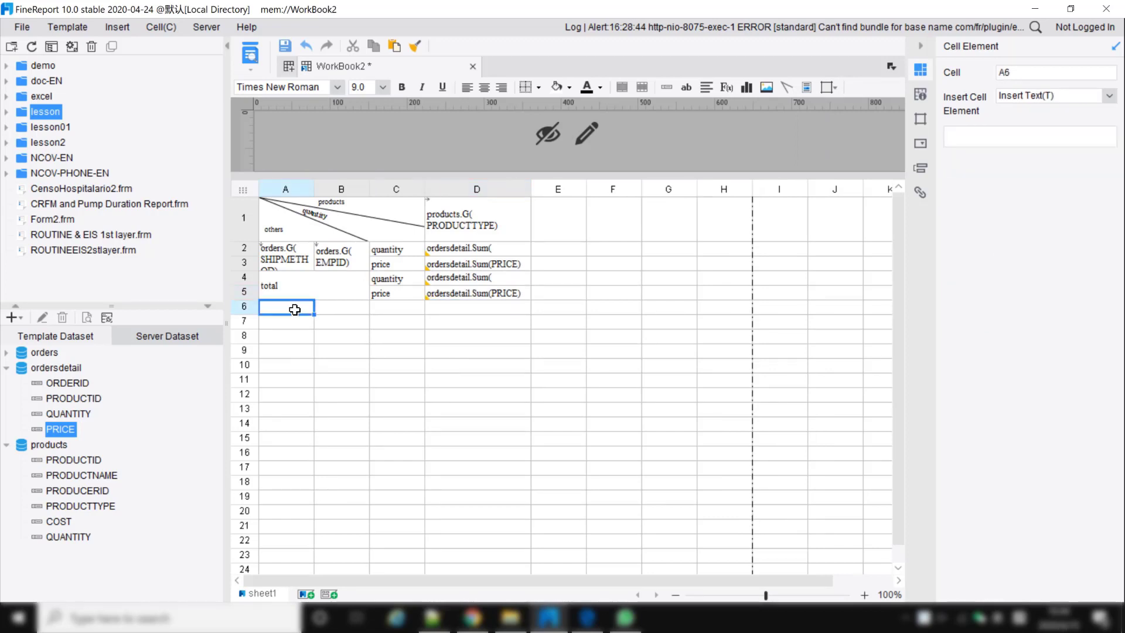
drag(291, 309, 326, 309)
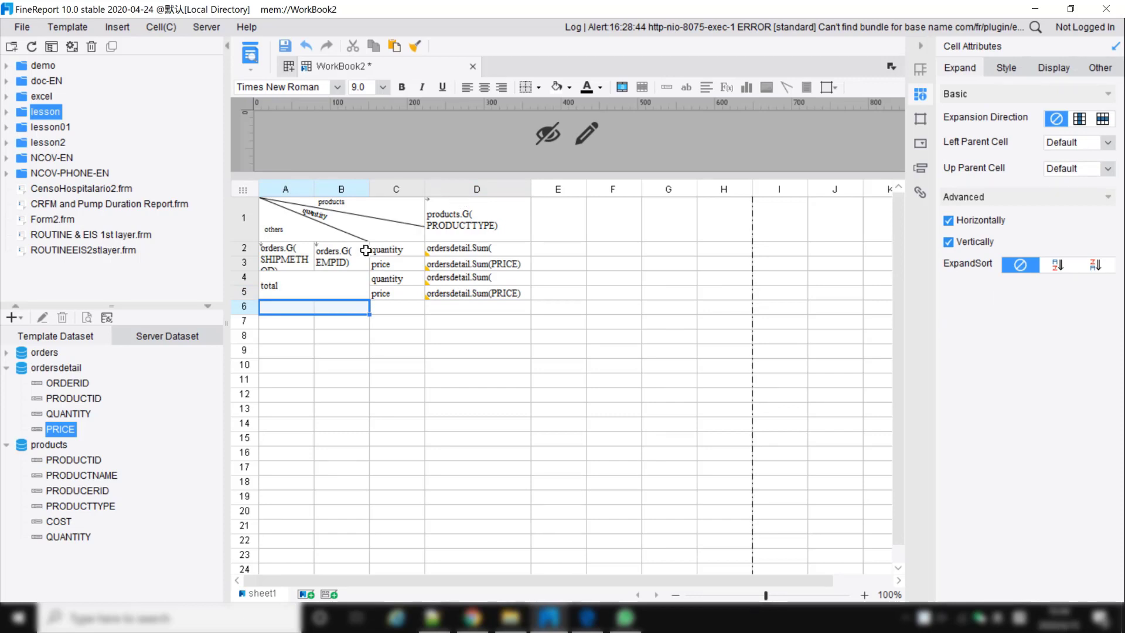
double_click(293, 309)
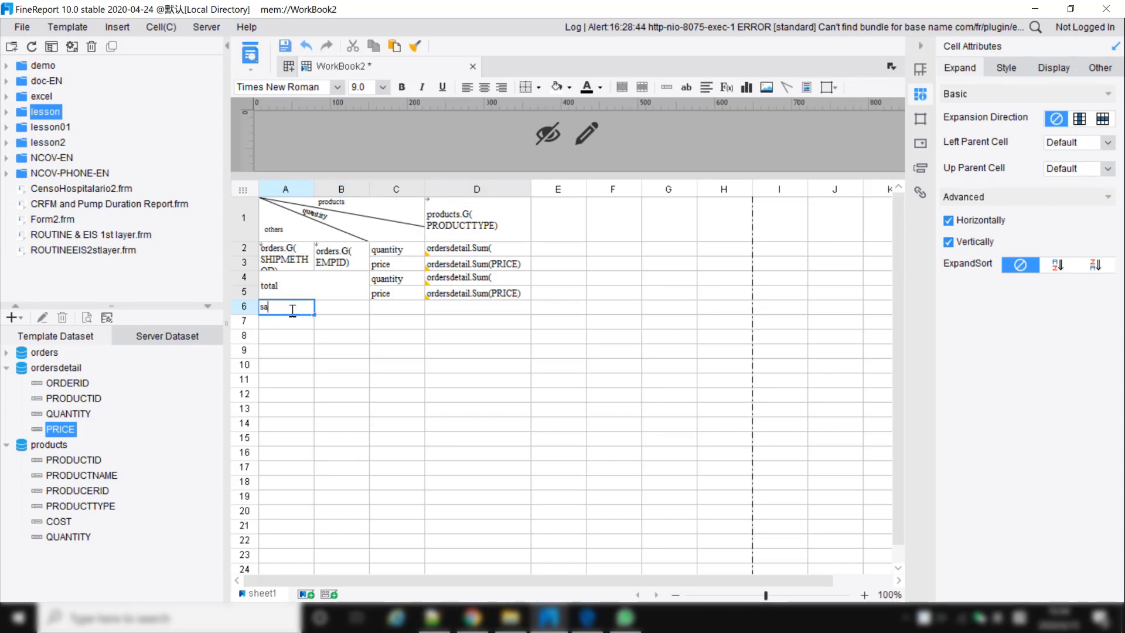
text(sales manager)
Place the EMPID column of the orders dataset in cell B6 and show its cell element settings.
click(349, 311)
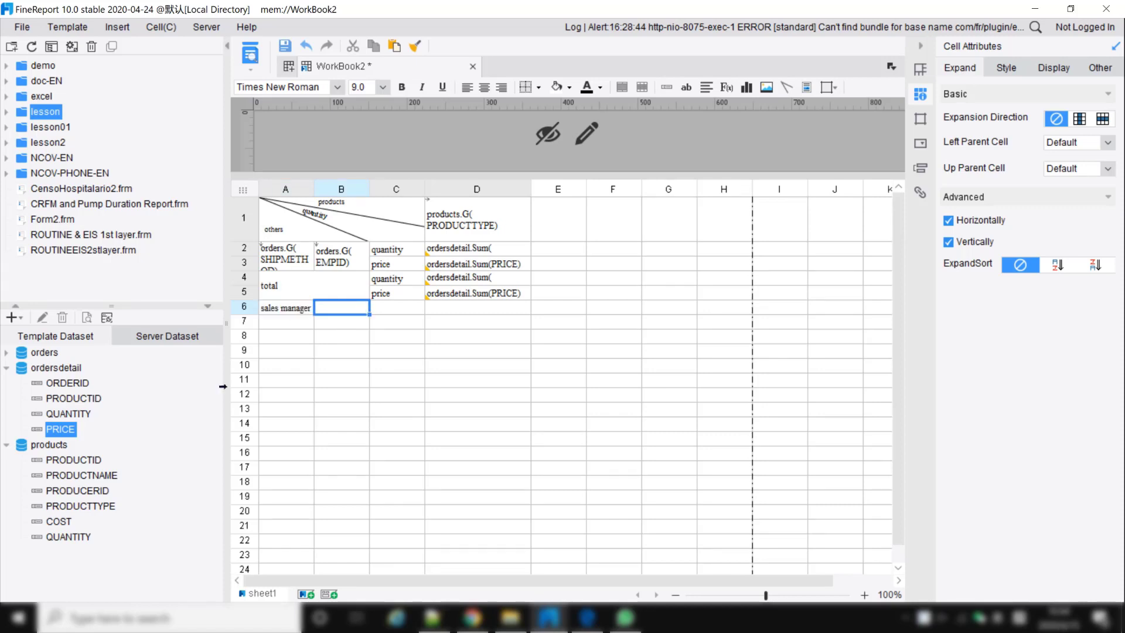
click(6, 352)
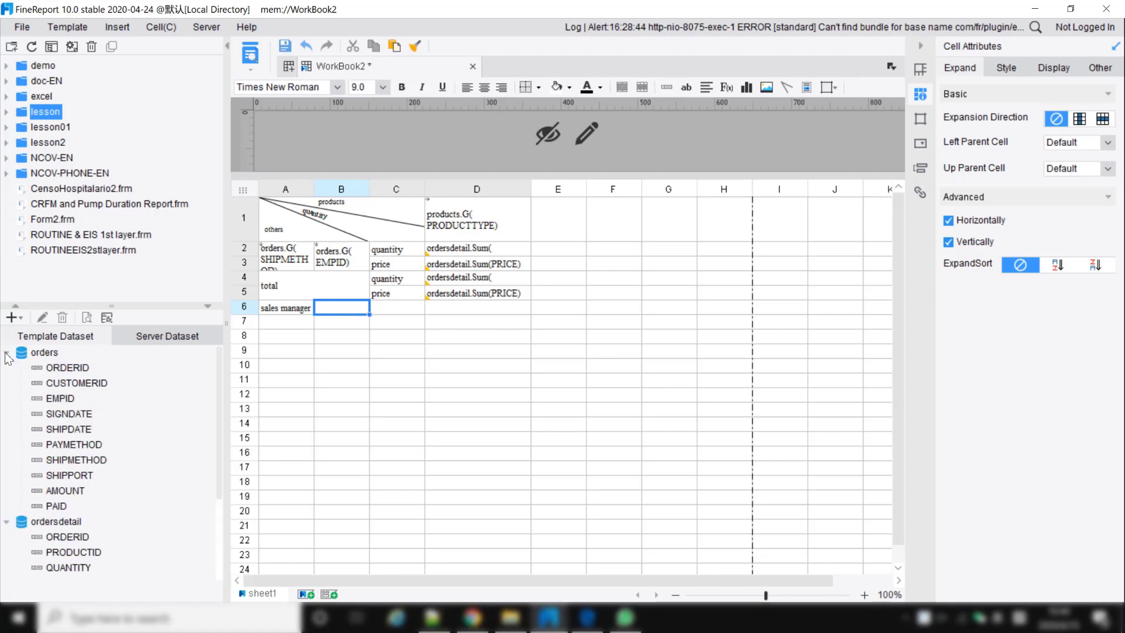
click(77, 385)
click(55, 403)
drag(230, 354, 353, 308)
click(928, 69)
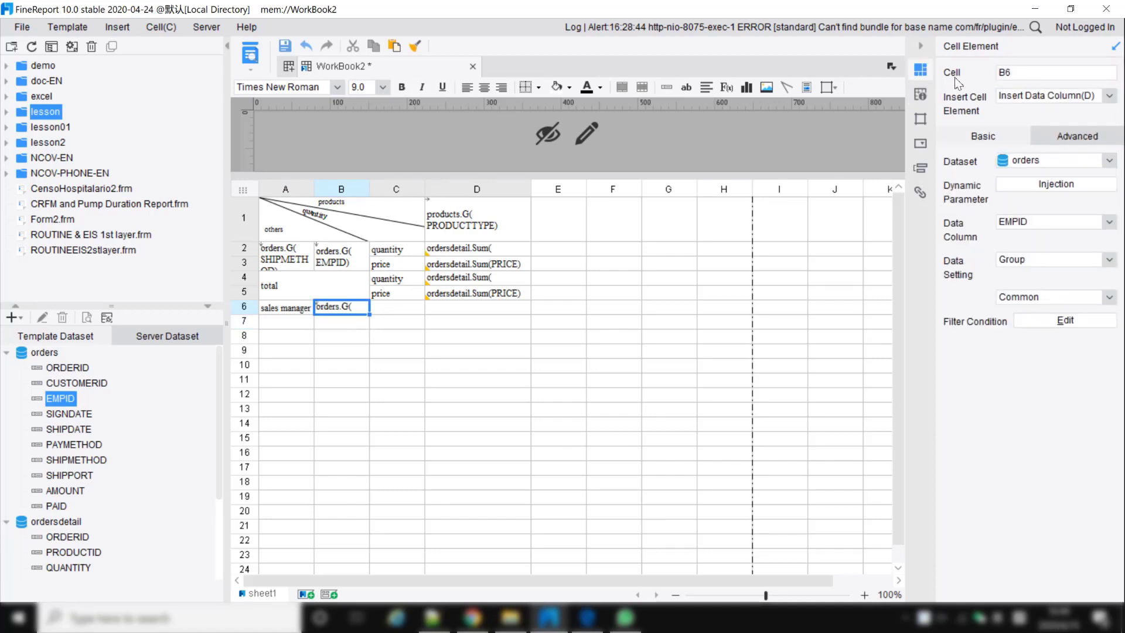
Give cell B6 a Data Dictionary display using the EMPLOYEE table of the FRDemoEN database, with EMPNAME as the display value.
click(920, 94)
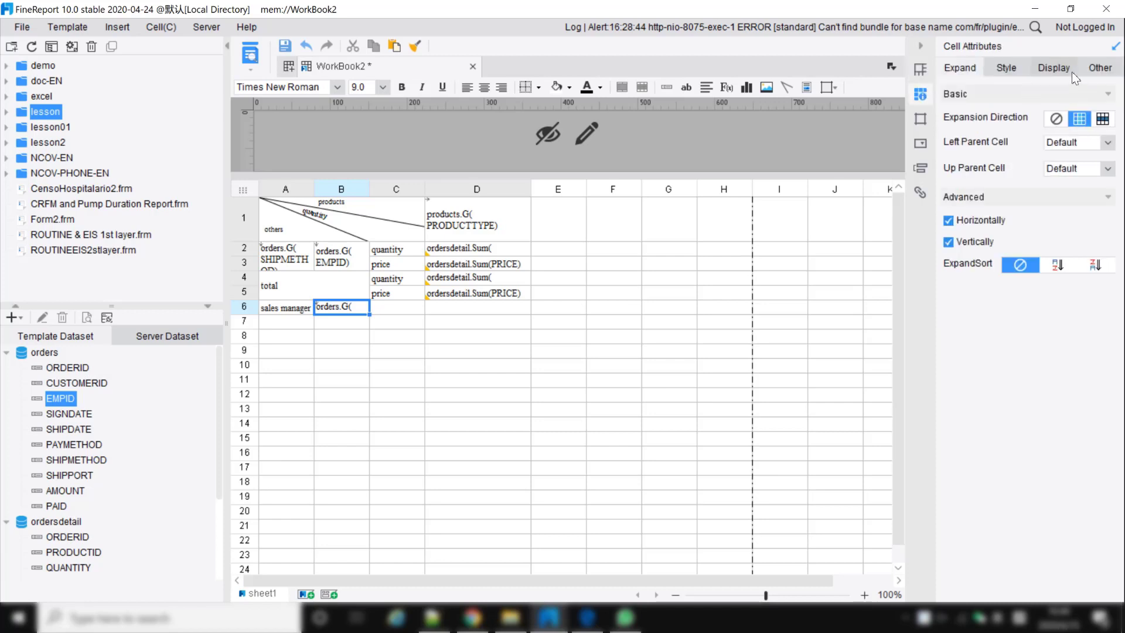
click(1070, 72)
click(1070, 92)
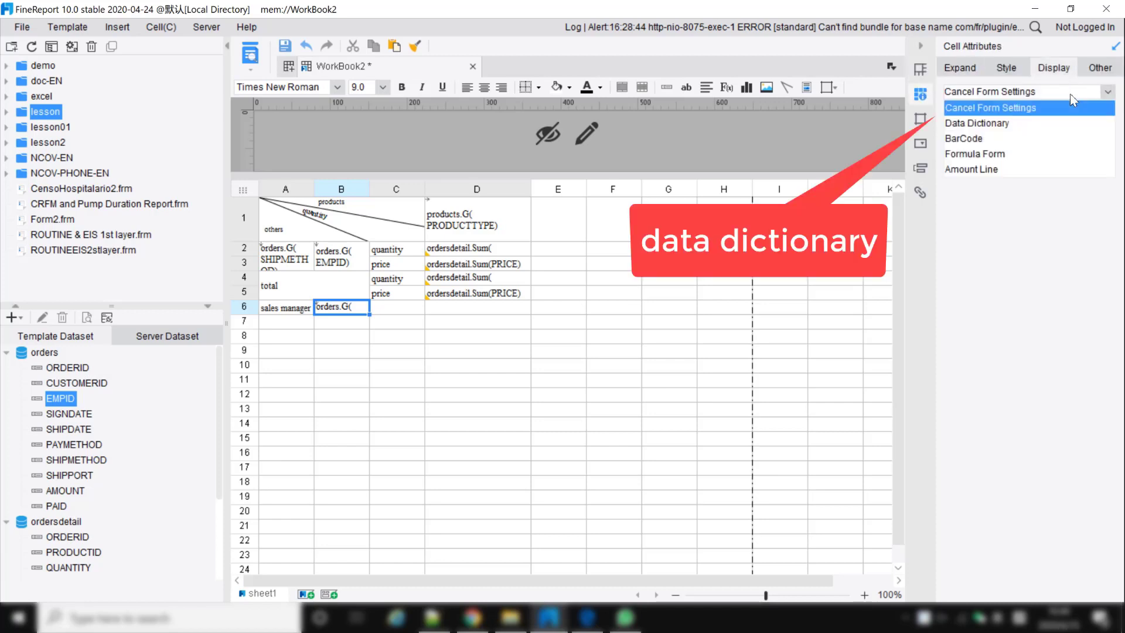
click(988, 130)
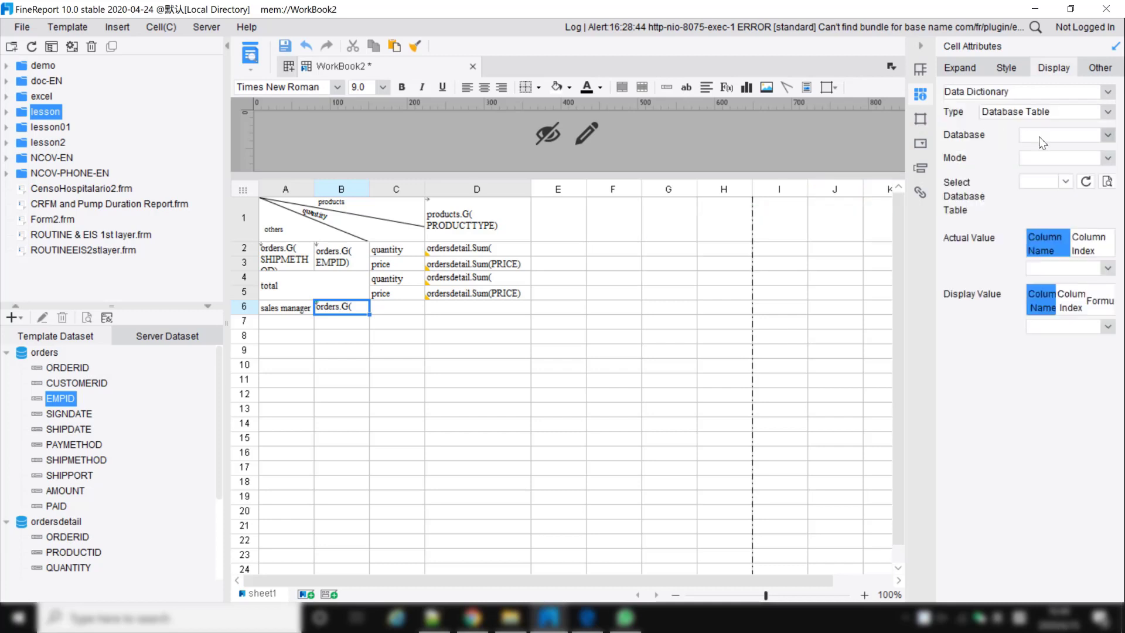
click(1053, 134)
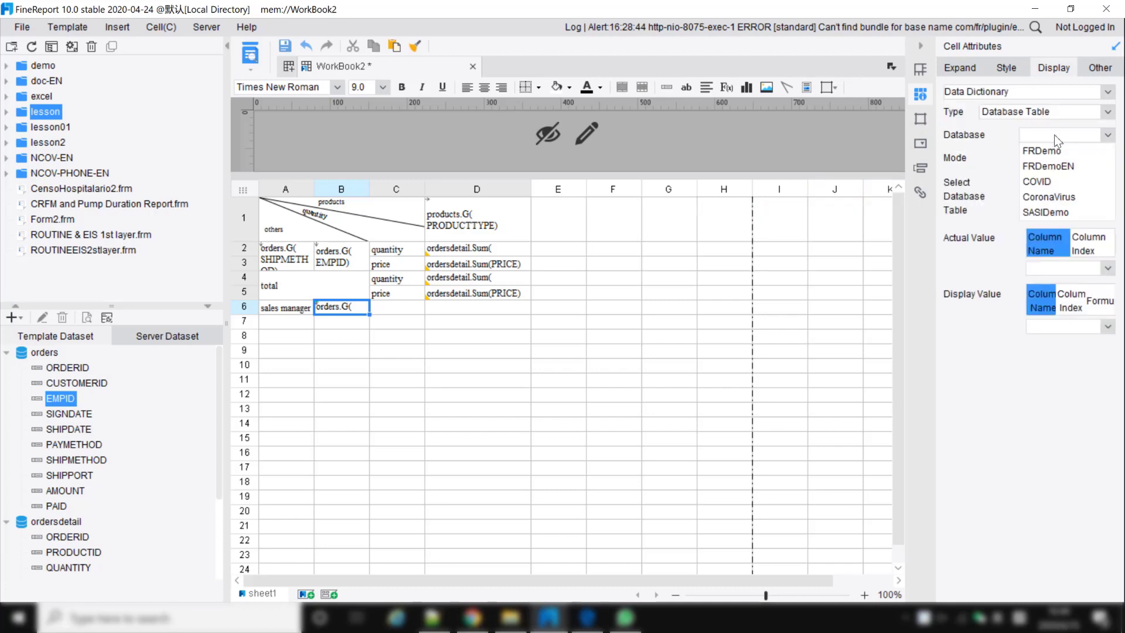
click(1056, 166)
click(1066, 183)
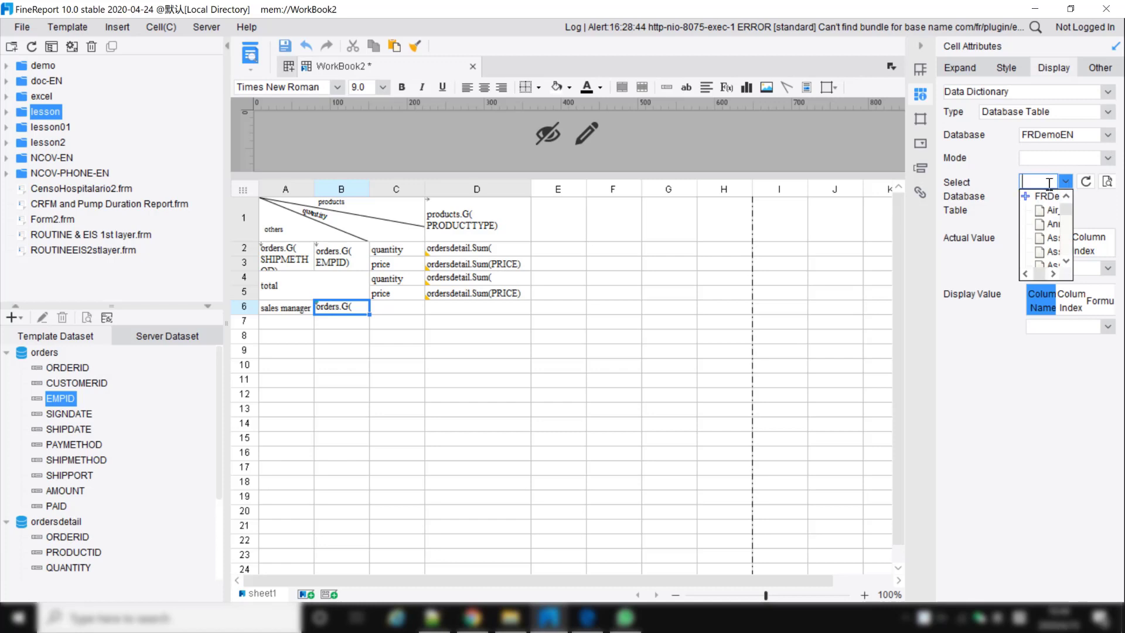
text(em)
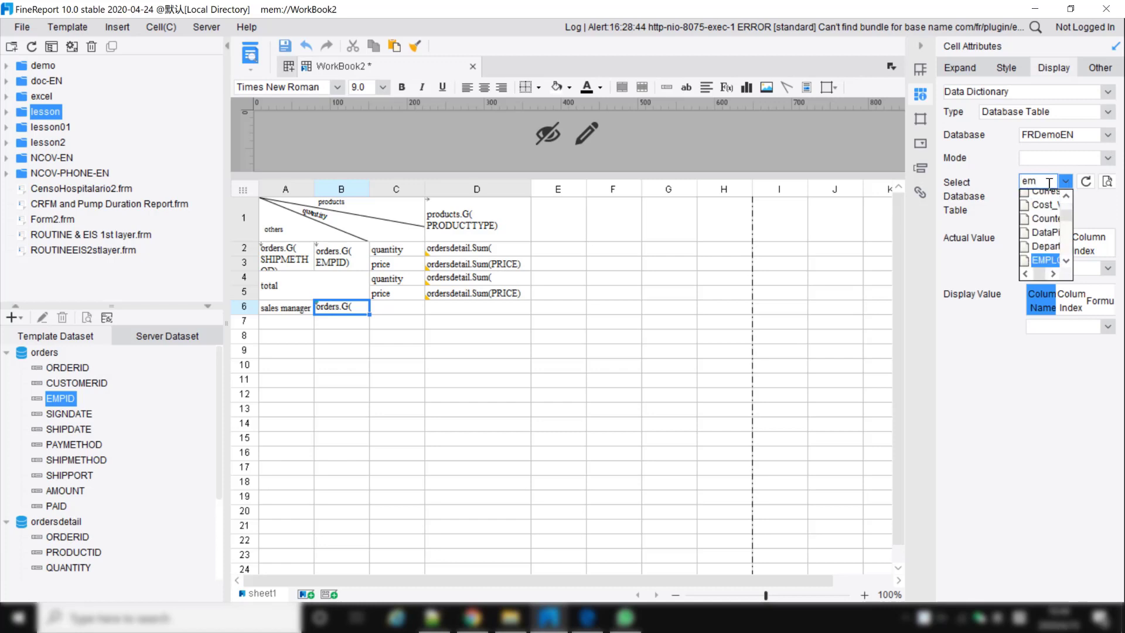
key(Return)
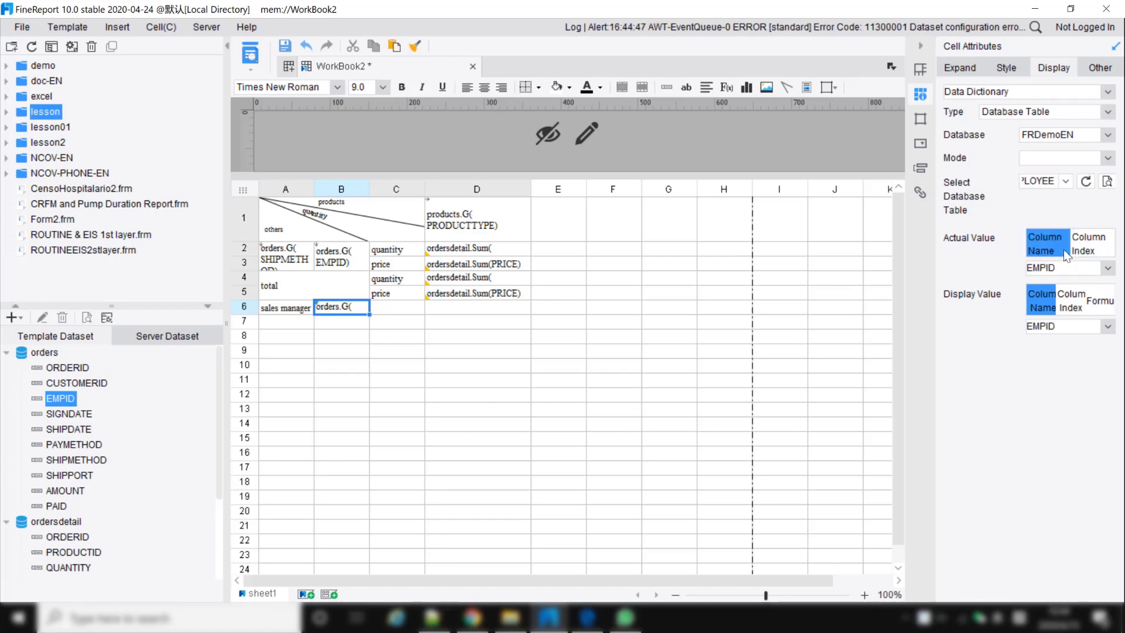
click(1061, 327)
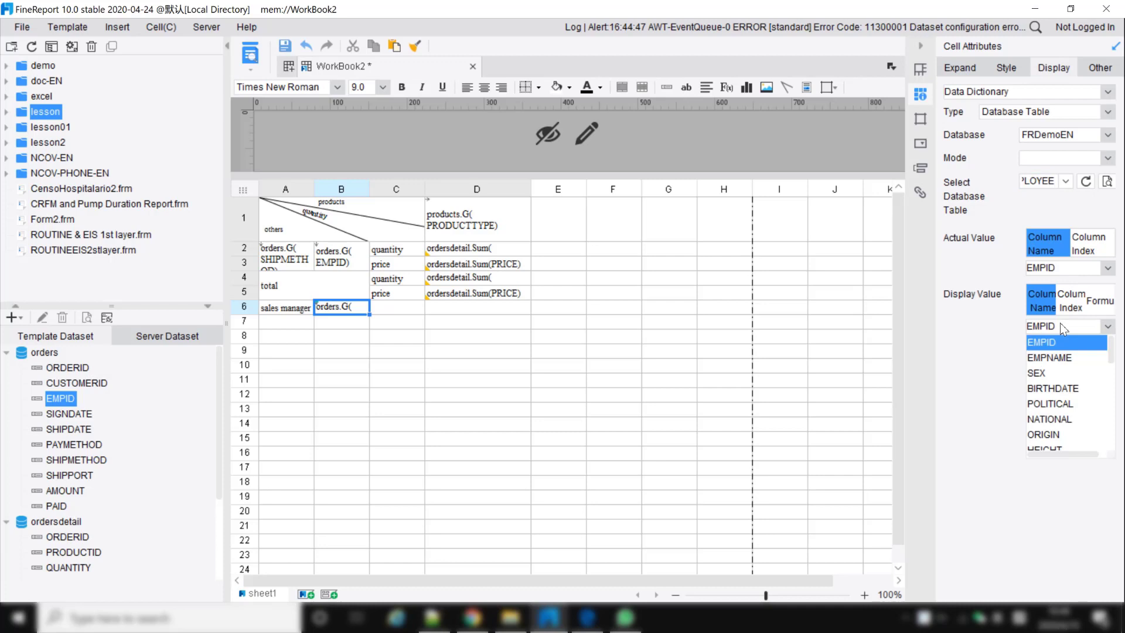
click(1055, 359)
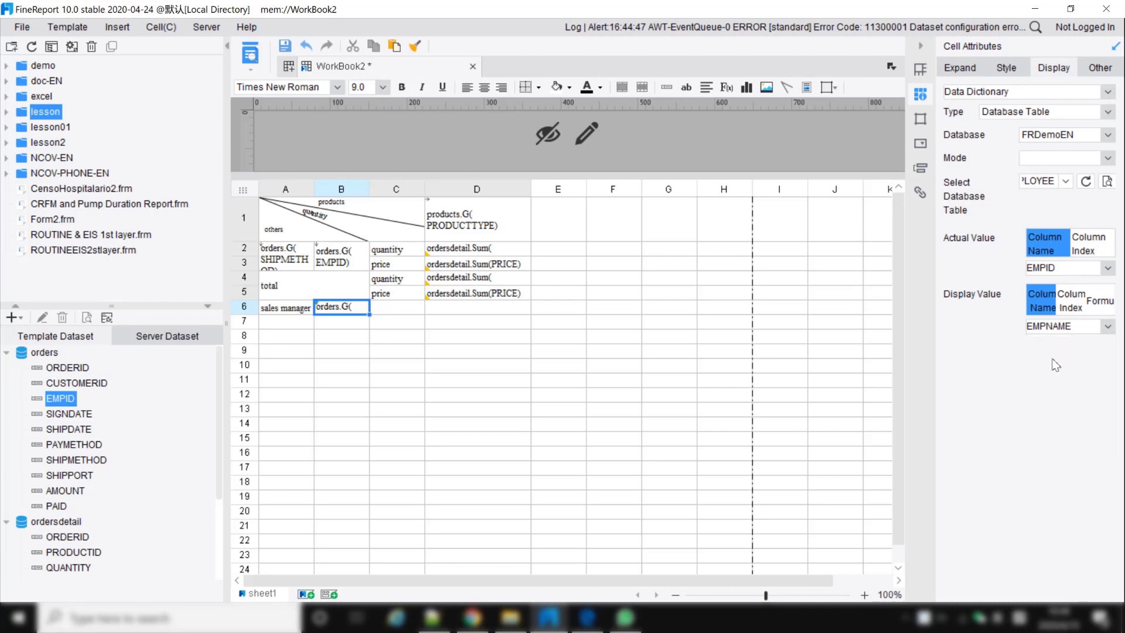
Enter the labels "quantity" in cell C6 and "price" in cell C7.
click(385, 308)
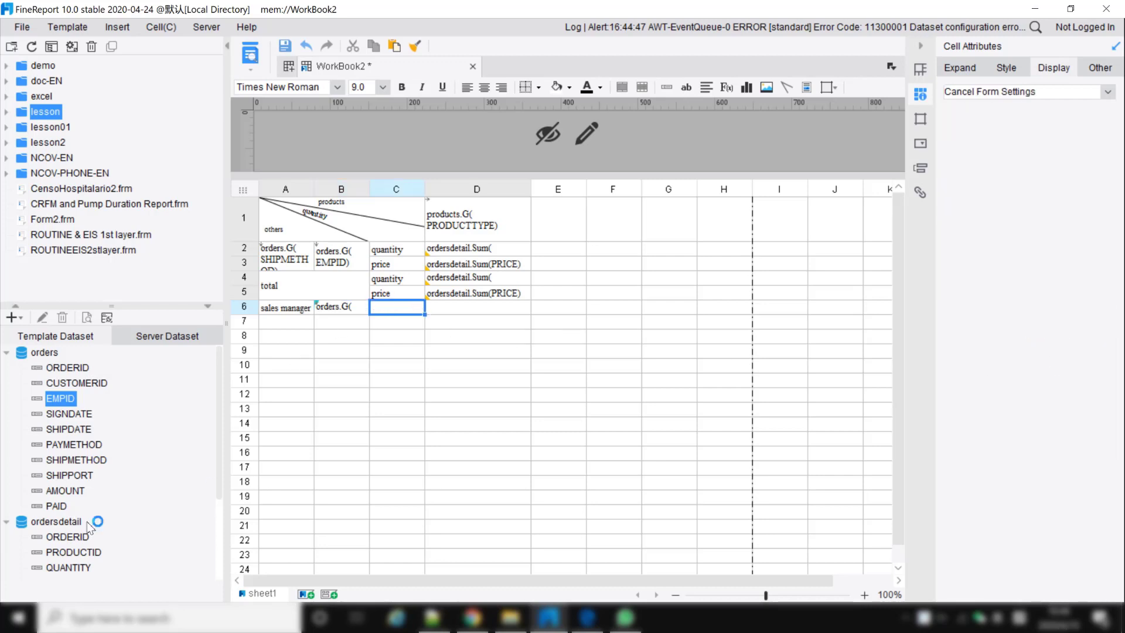
scroll(94, 466, down, 3)
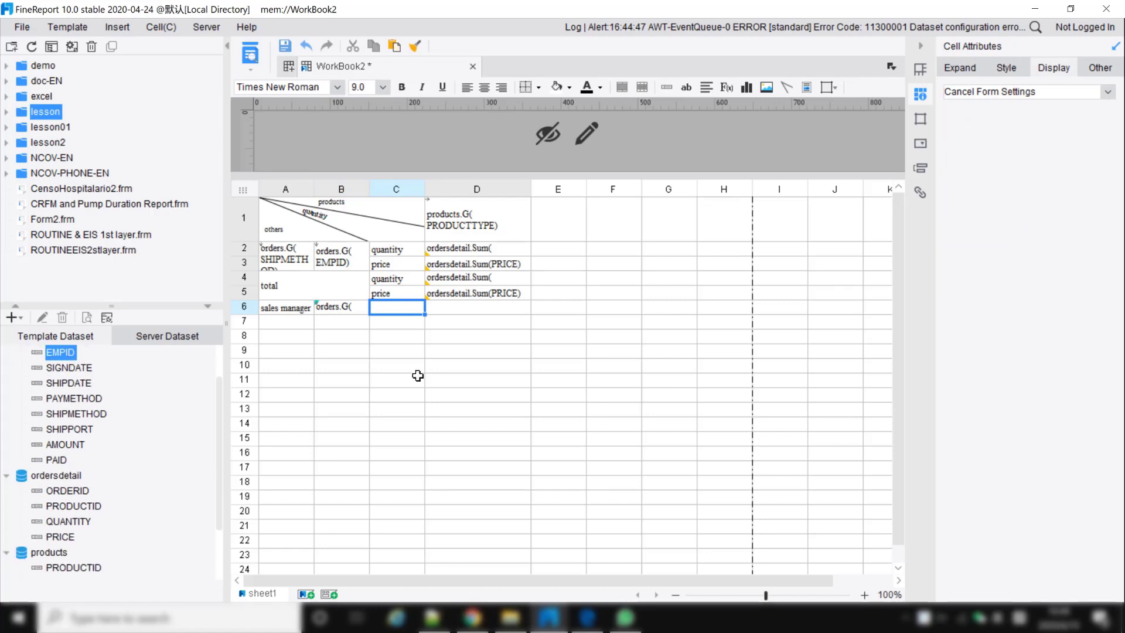
double_click(401, 310)
click(398, 322)
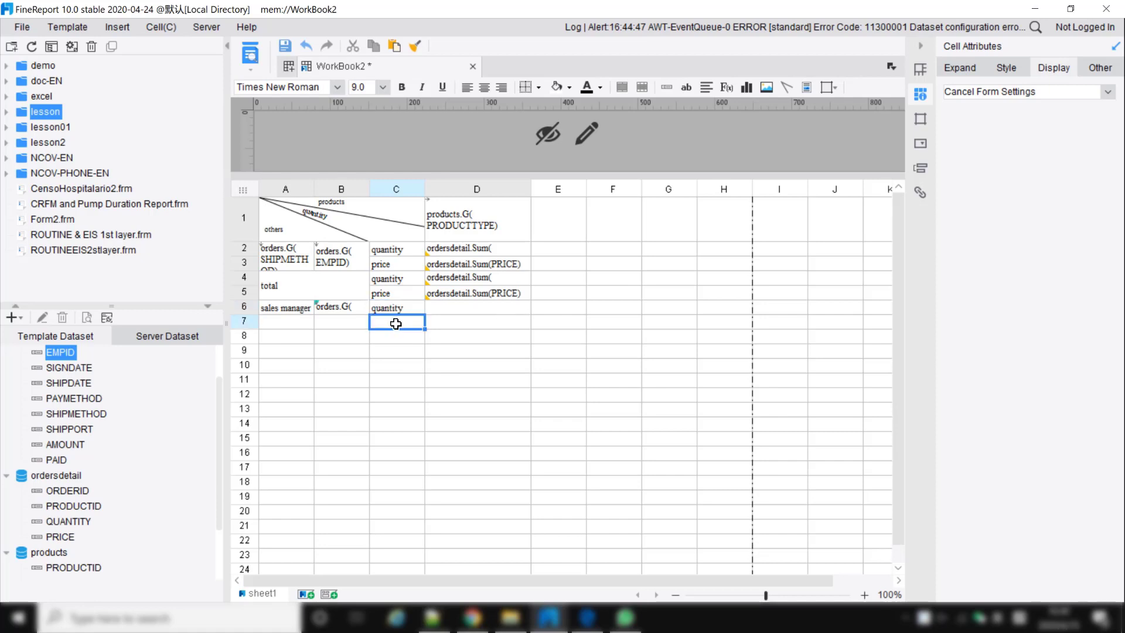
double_click(398, 323)
text(qu)
click(321, 320)
Merge cells A6 and A7 for the sales manager label, and merge cells B6 and B7 for the EMPID column.
drag(270, 306, 284, 322)
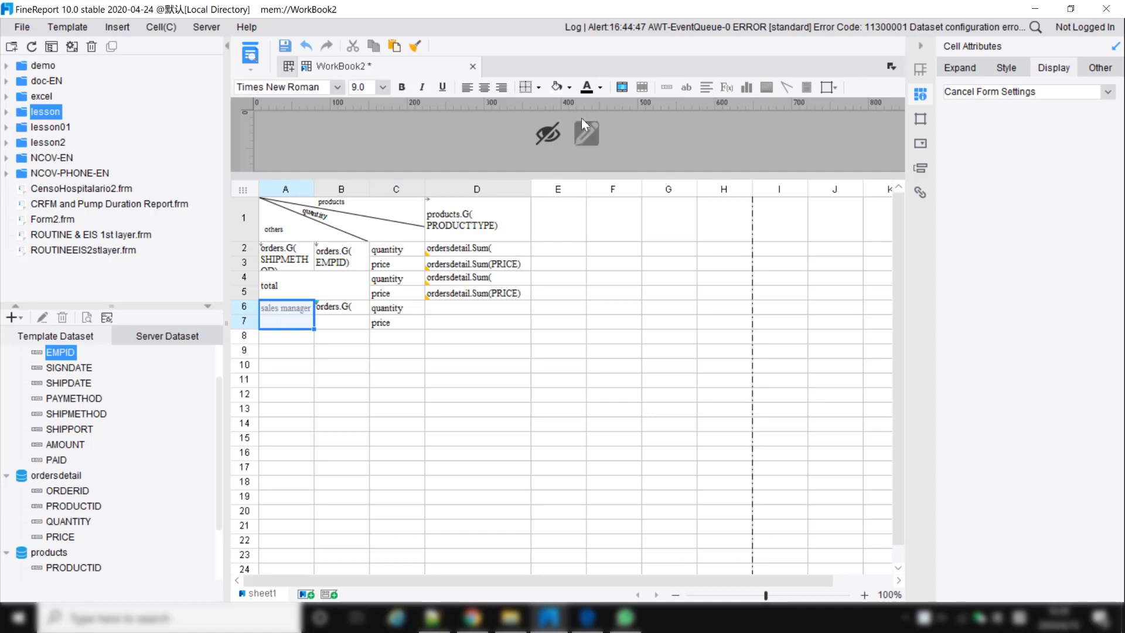
click(622, 87)
click(547, 331)
drag(327, 314, 333, 322)
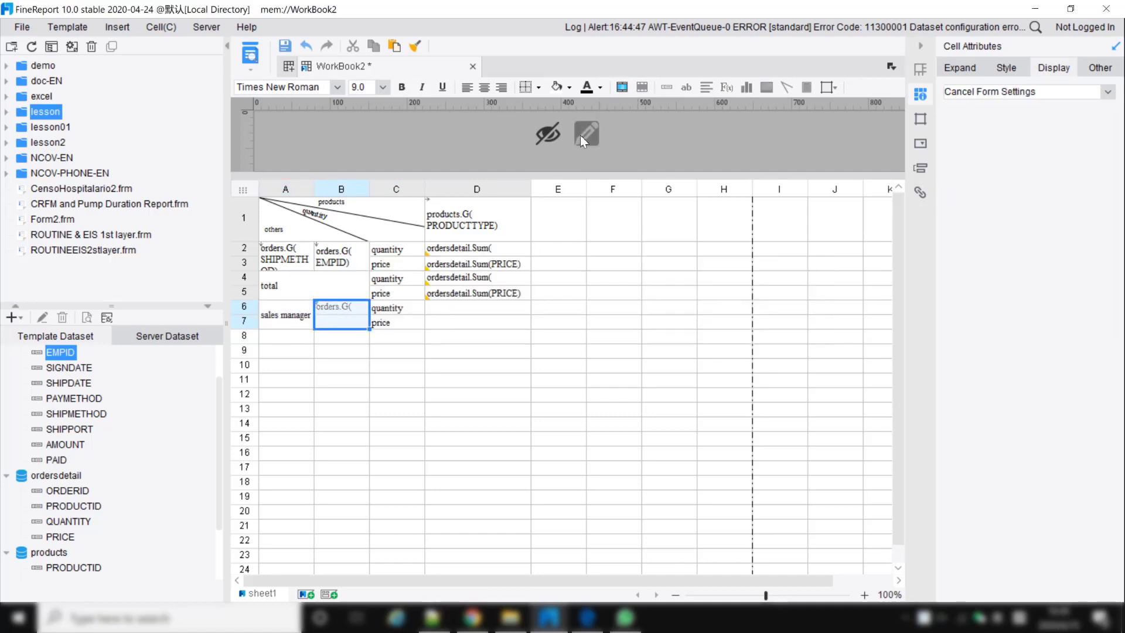
click(621, 87)
click(538, 332)
Copy the summed quantity and price data columns from cells D4 and D5 into cells D6 and D7.
click(477, 309)
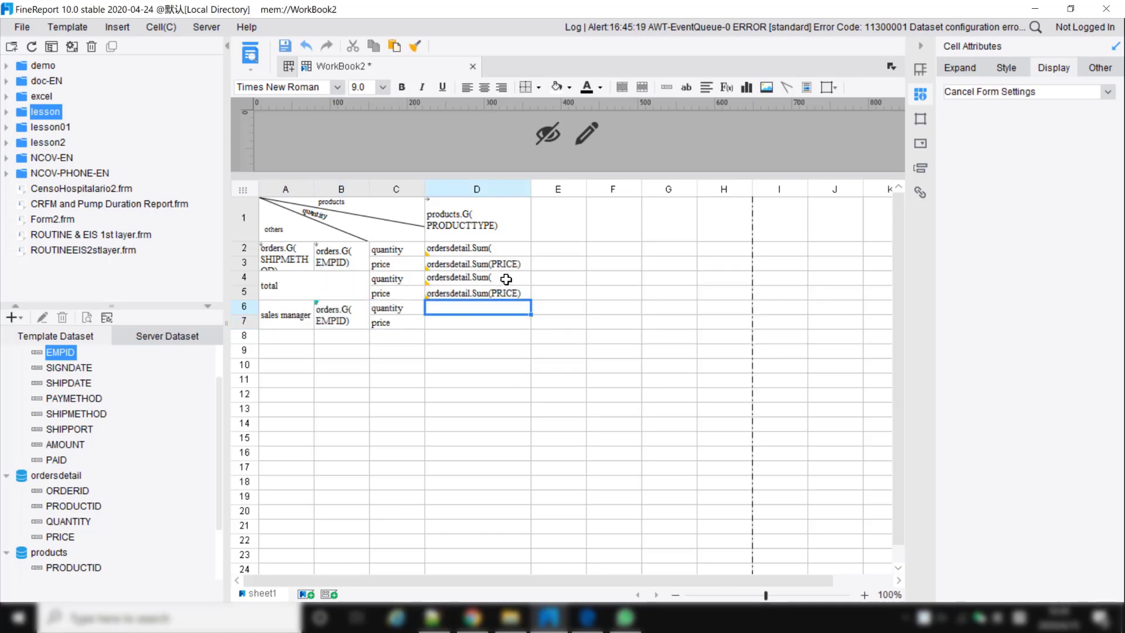
drag(504, 279, 505, 293)
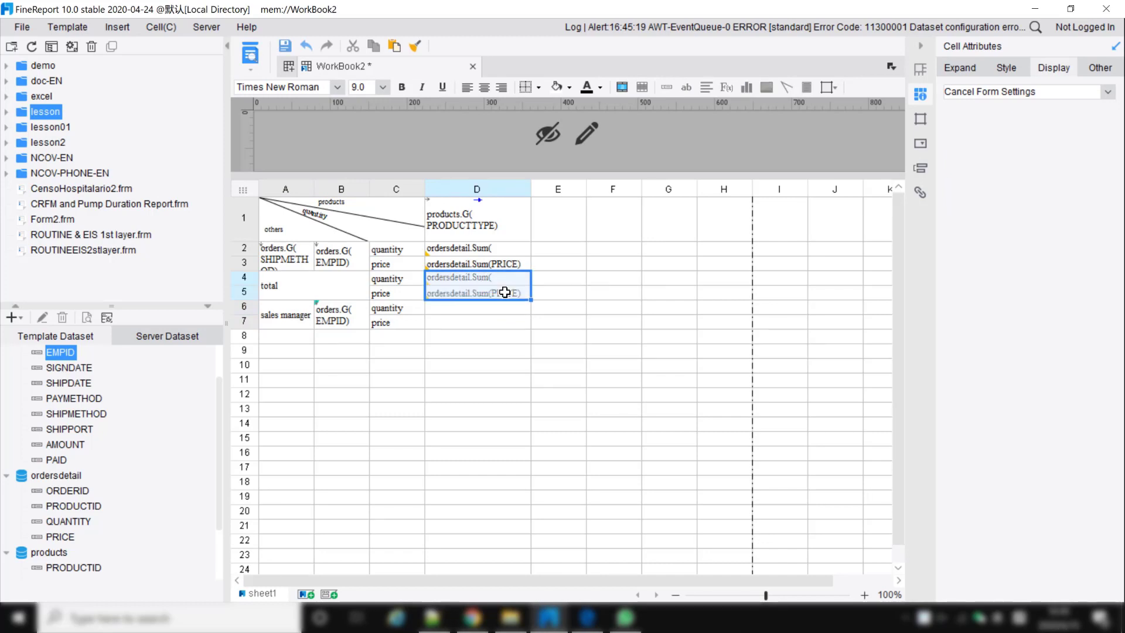
click(476, 310)
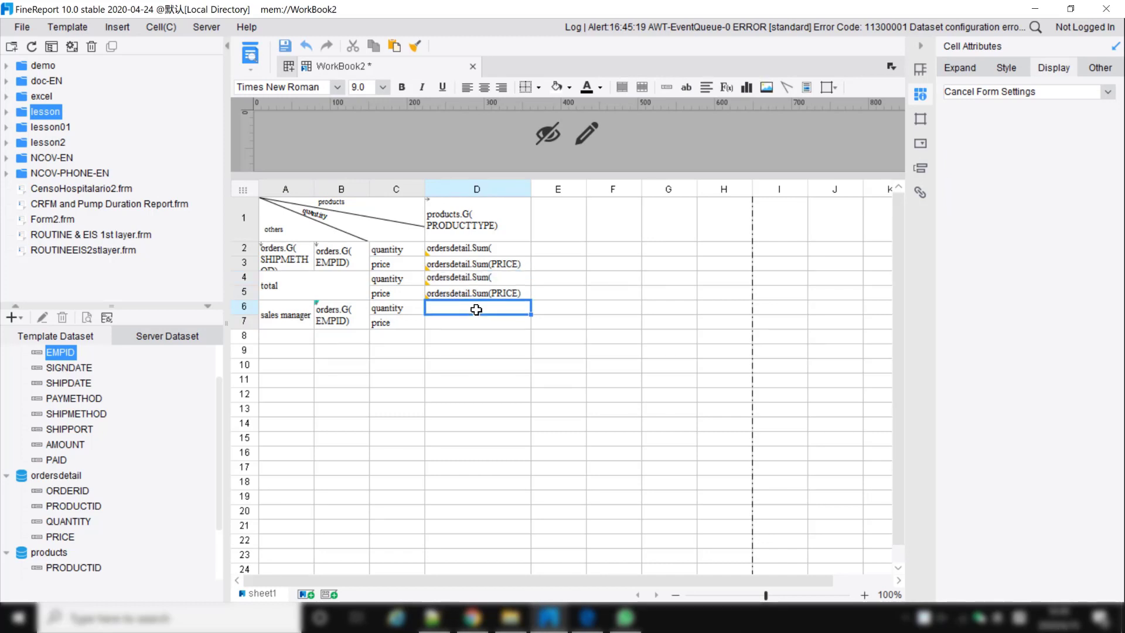
key(ctrl+v)
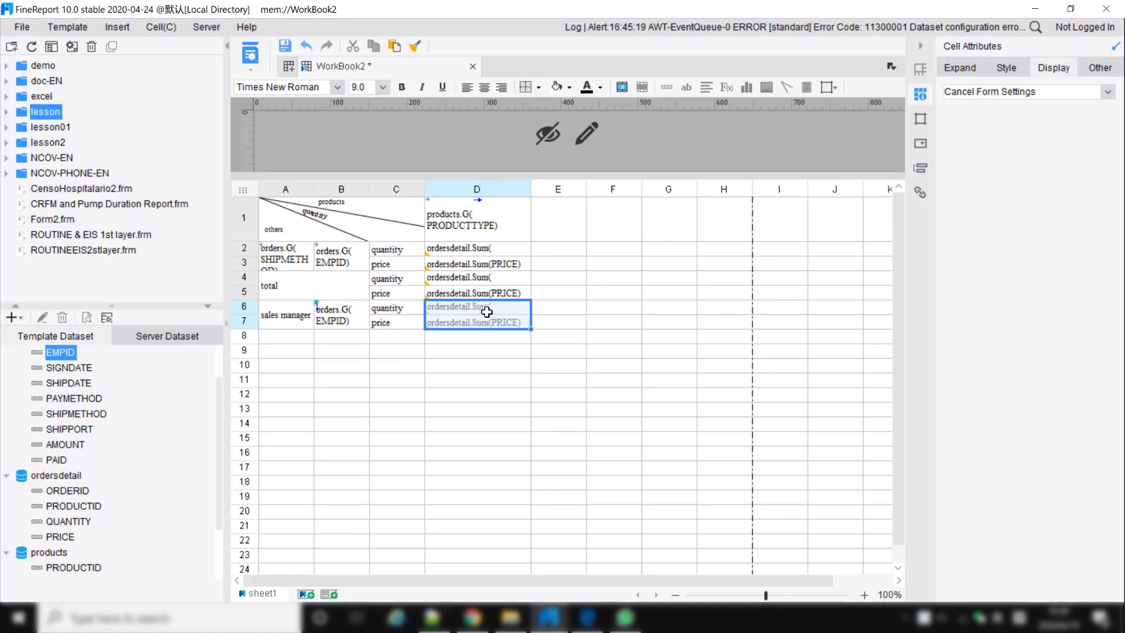
Check the parent cells and filter conditions of the copied data columns in cells D6 and D7.
click(486, 311)
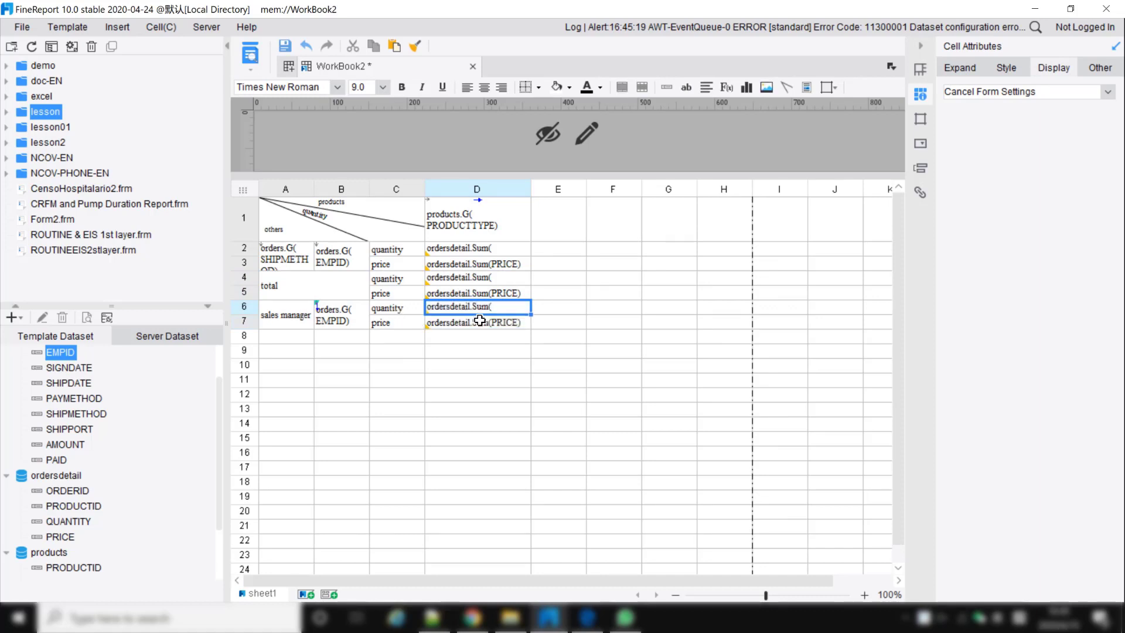
click(480, 327)
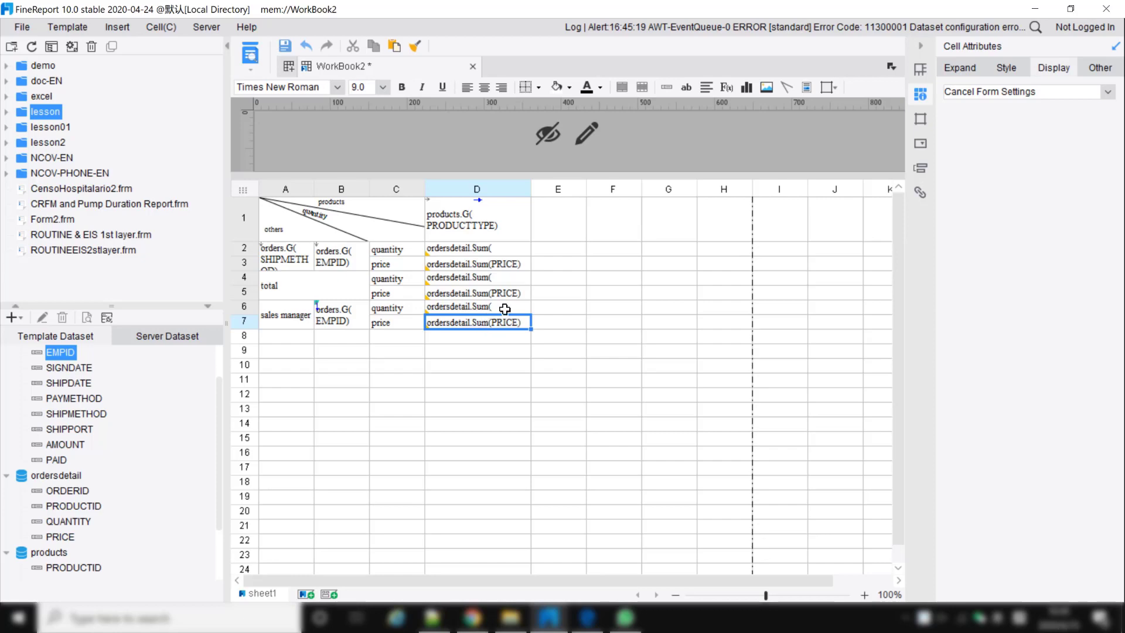
double_click(505, 308)
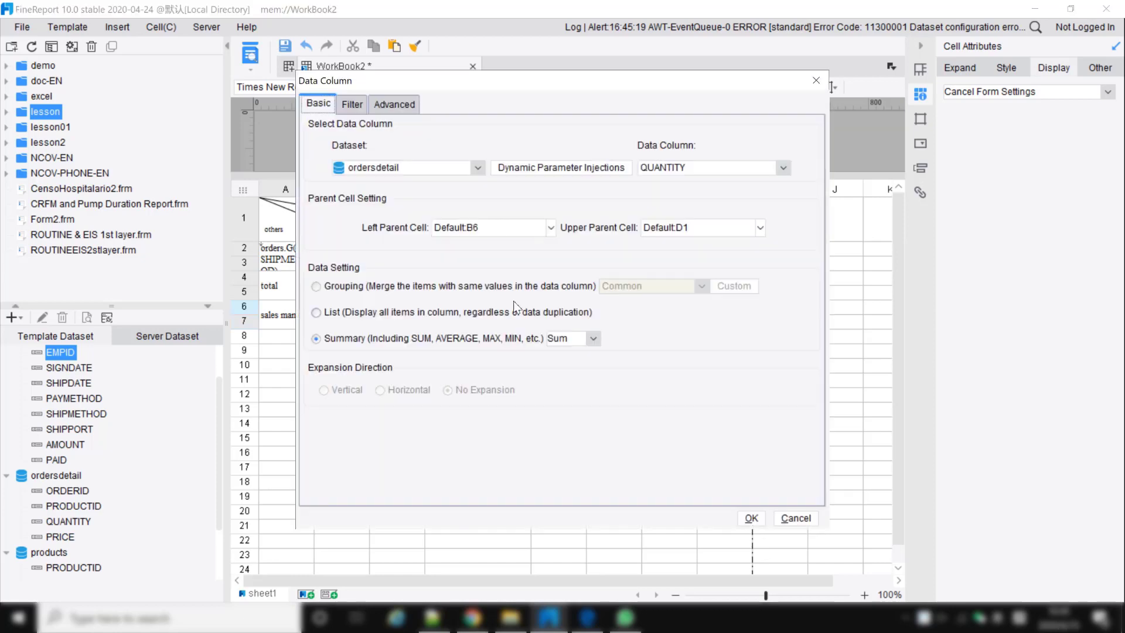
click(360, 108)
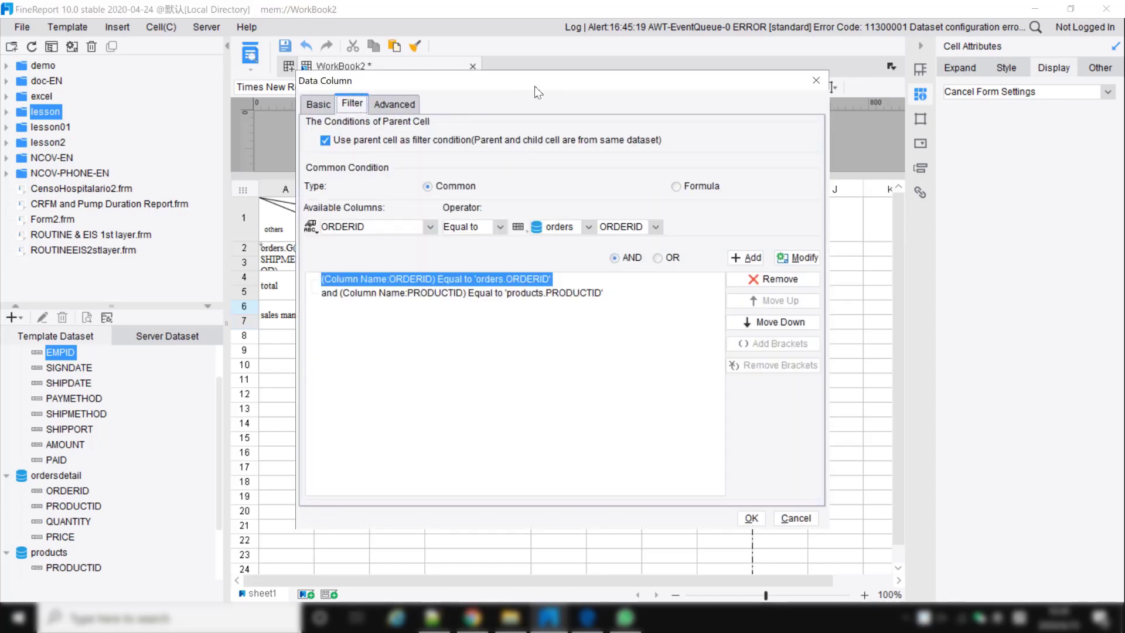
drag(531, 86, 687, 89)
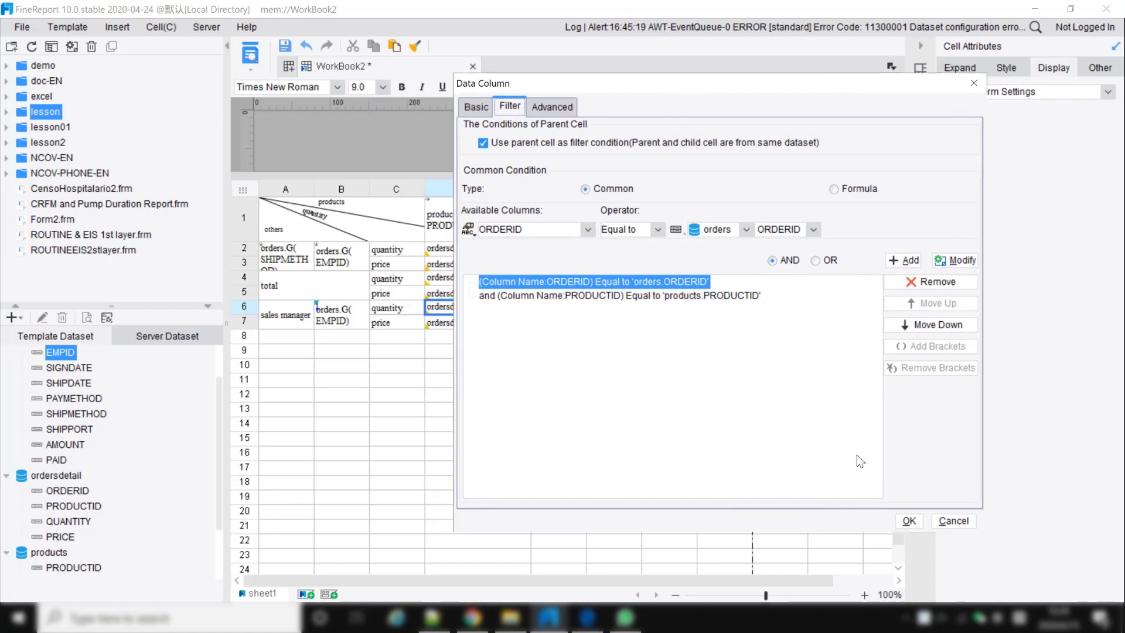
click(966, 521)
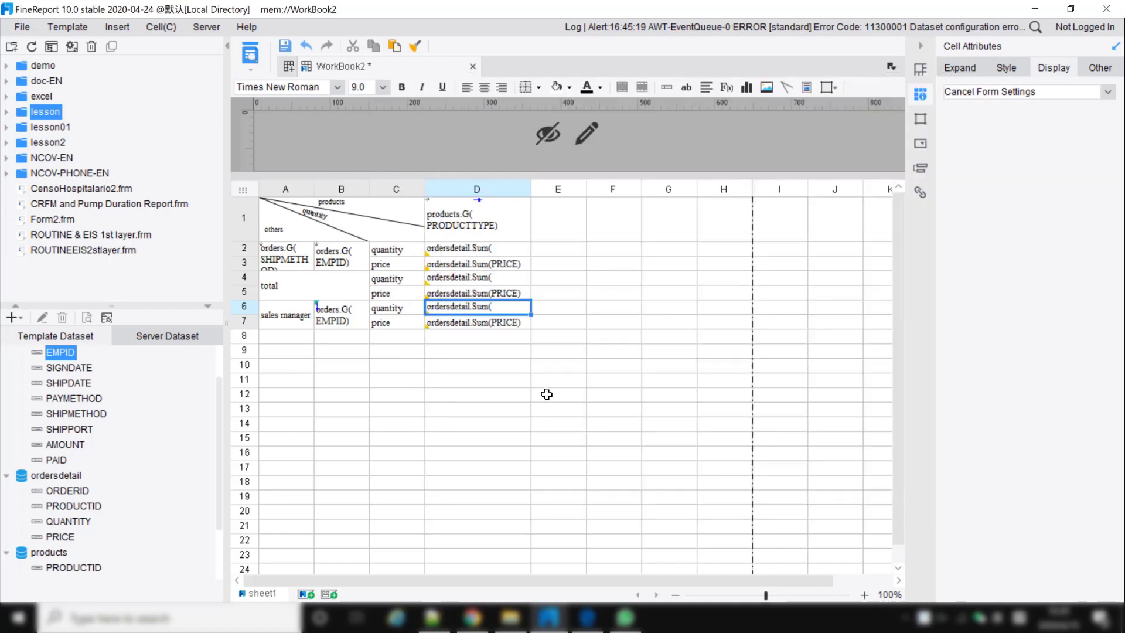
click(502, 327)
double_click(502, 327)
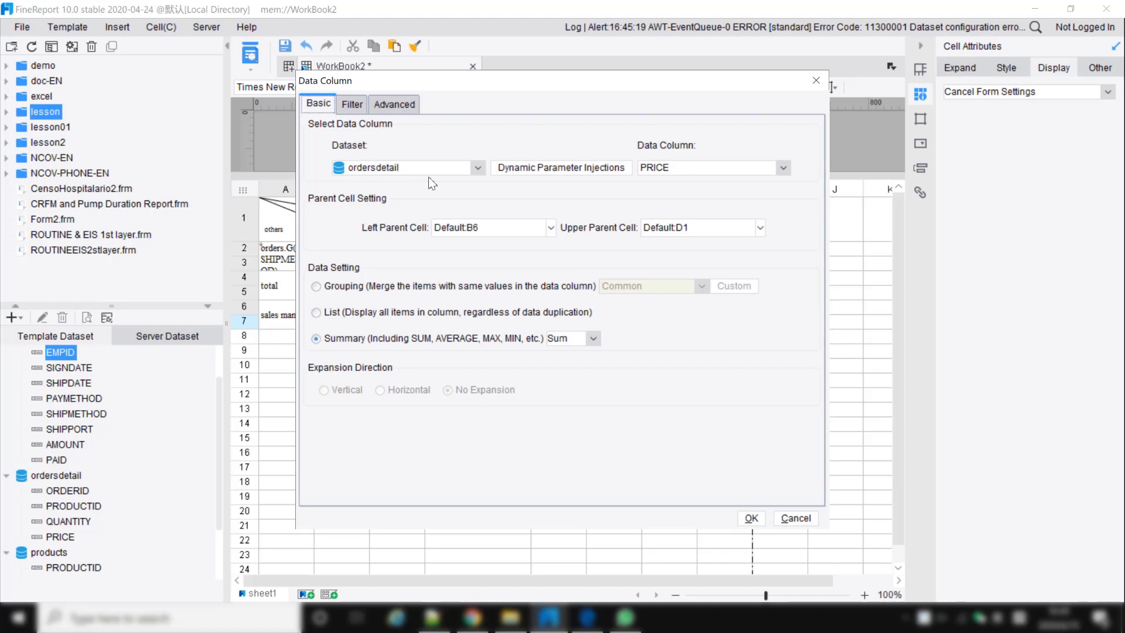
click(352, 103)
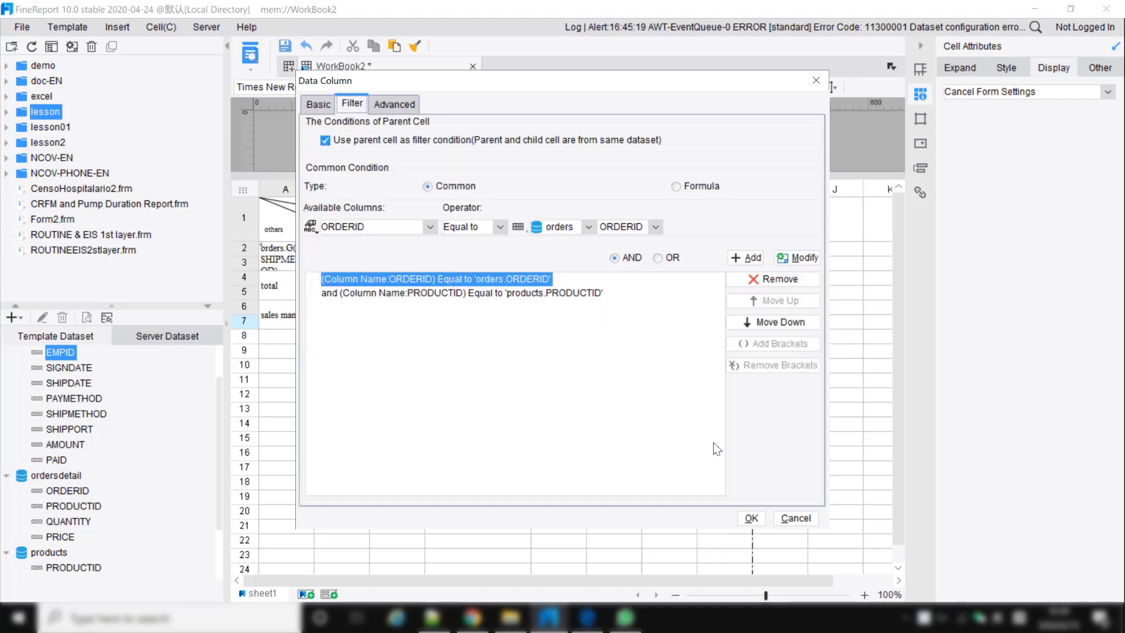
click(753, 519)
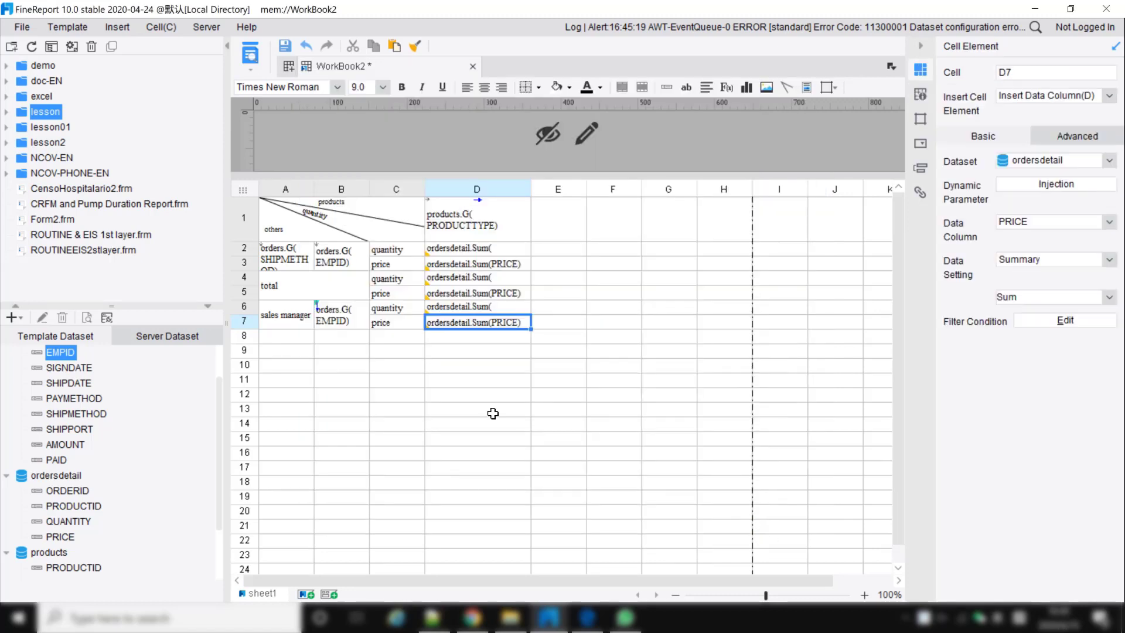
click(467, 309)
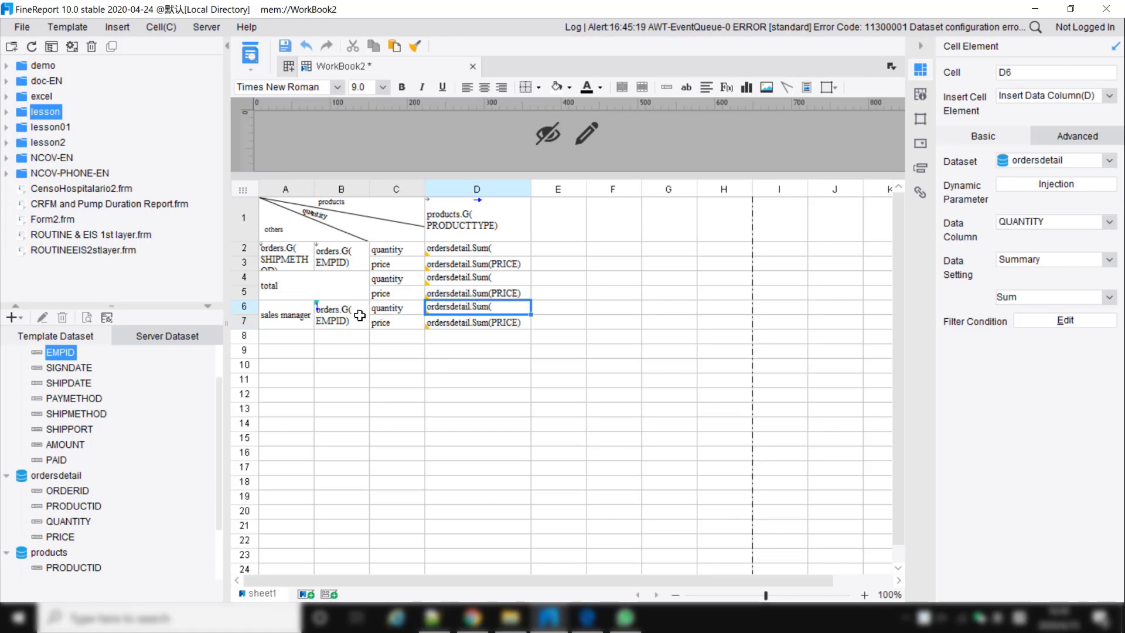
click(472, 228)
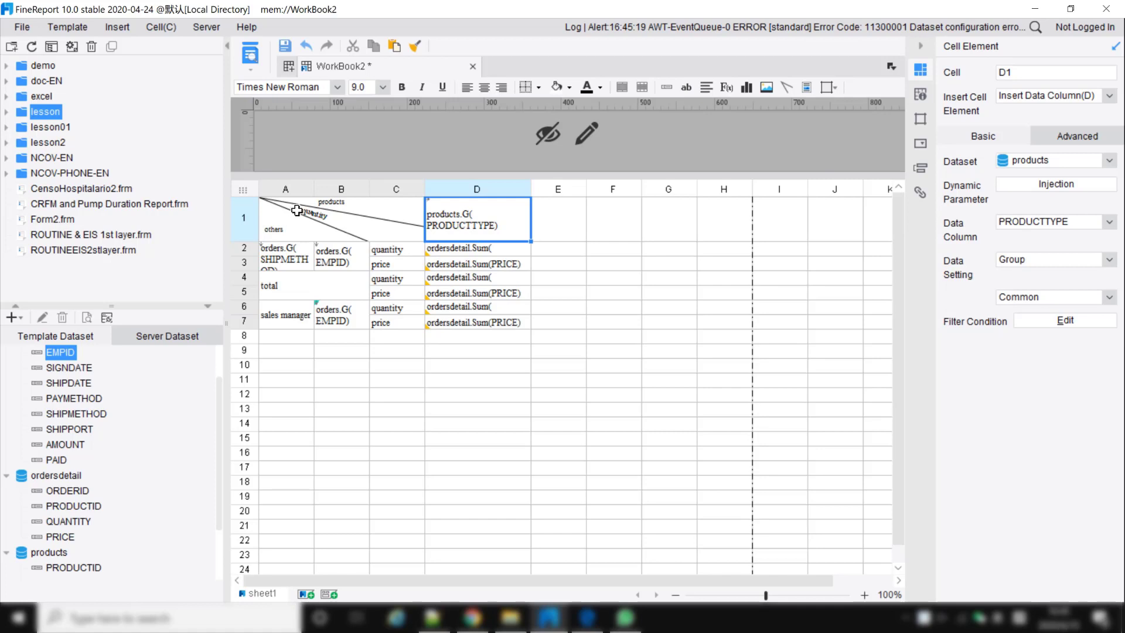
Apply the predefined style "head green" to the header row from cell A1 to D1.
drag(296, 212, 432, 216)
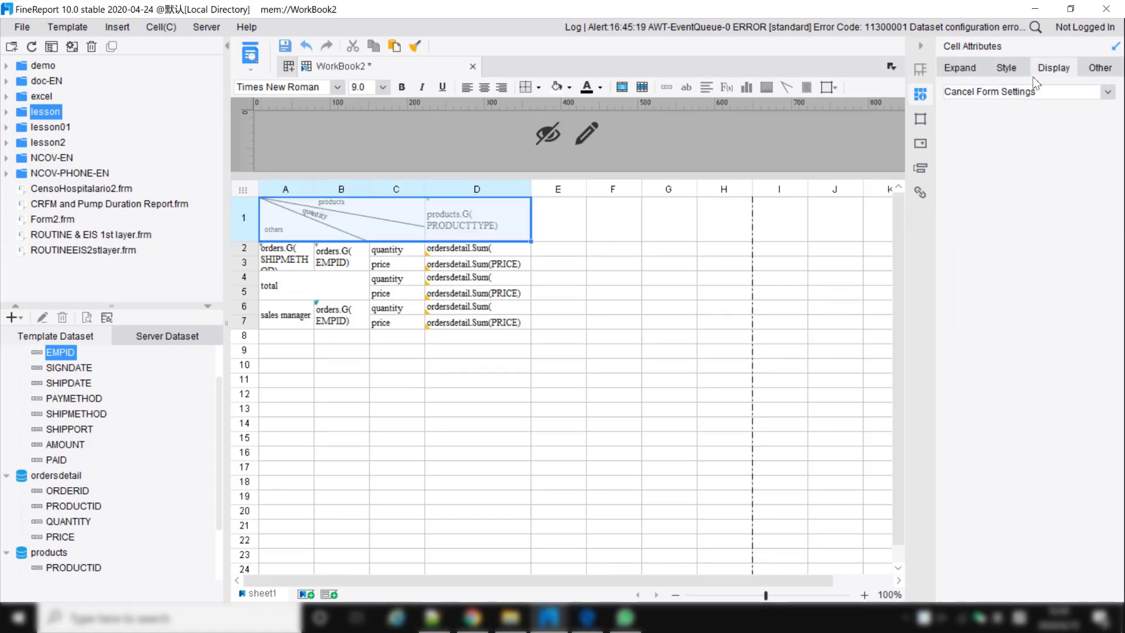
click(1048, 93)
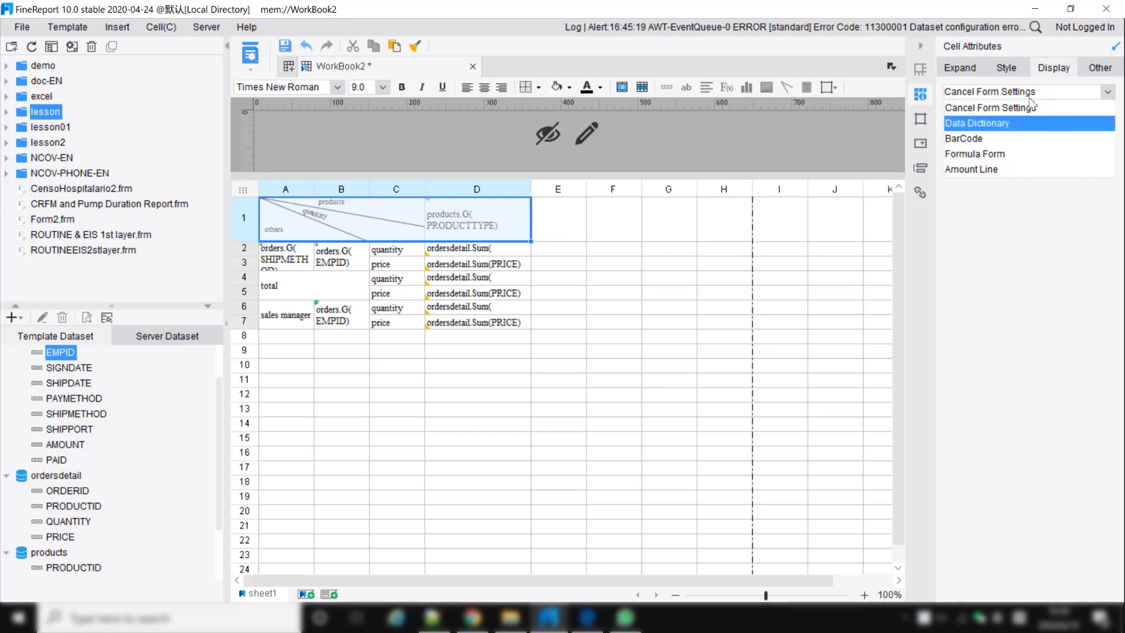
click(1006, 68)
click(1037, 94)
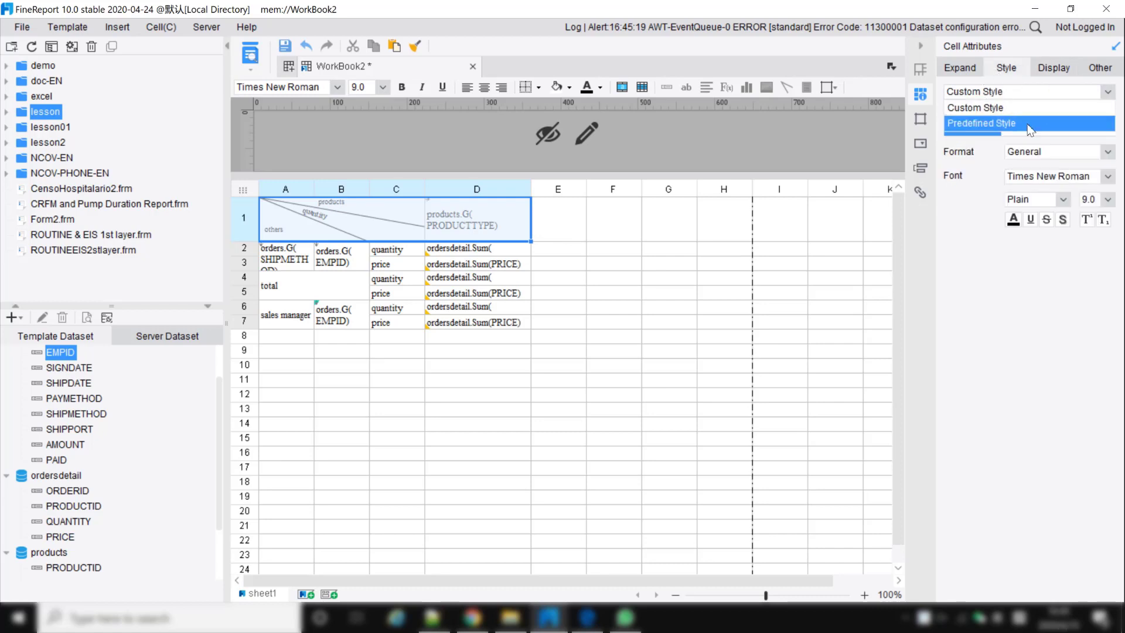
click(1033, 124)
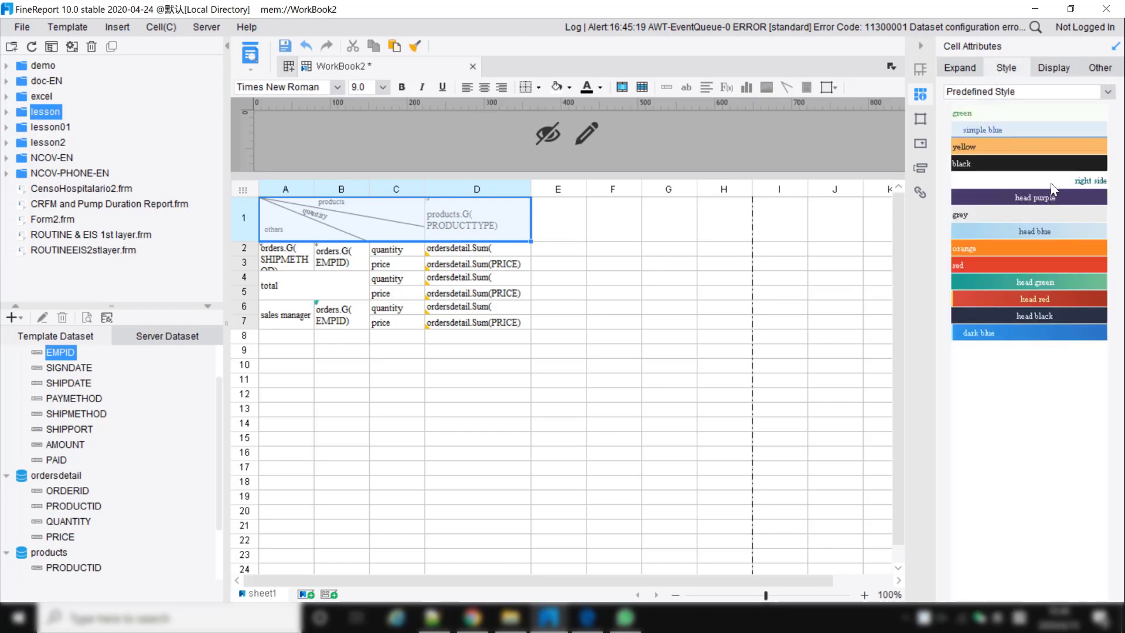
click(1048, 281)
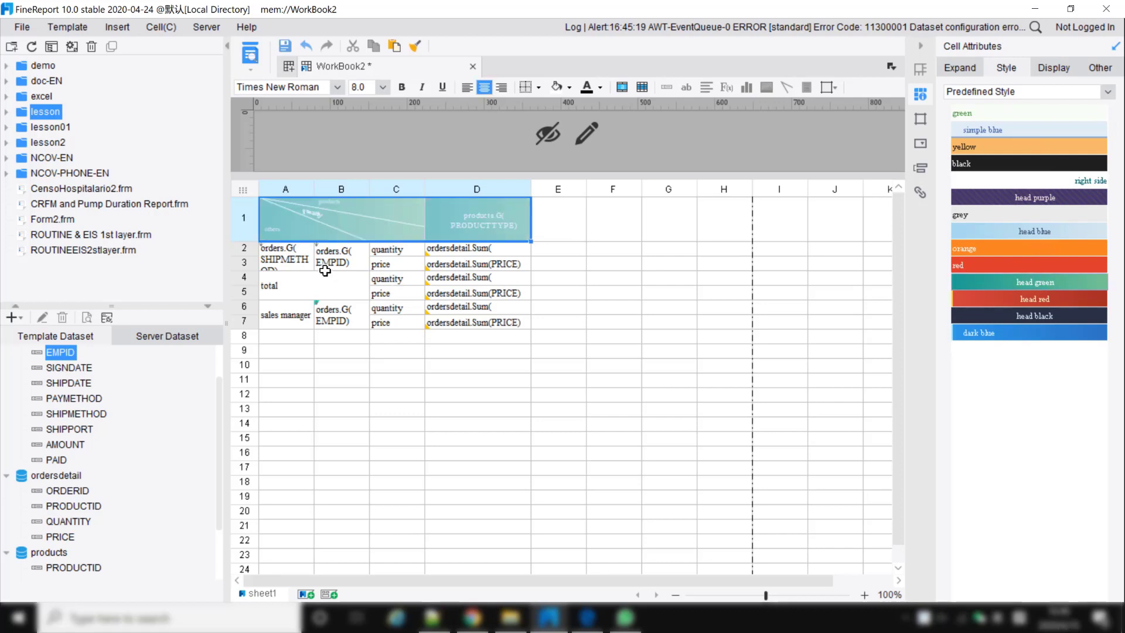
Apply the predefined style "green" to the shipping method and EMPID data rows, cells A2 to D3.
click(283, 266)
drag(407, 262, 486, 263)
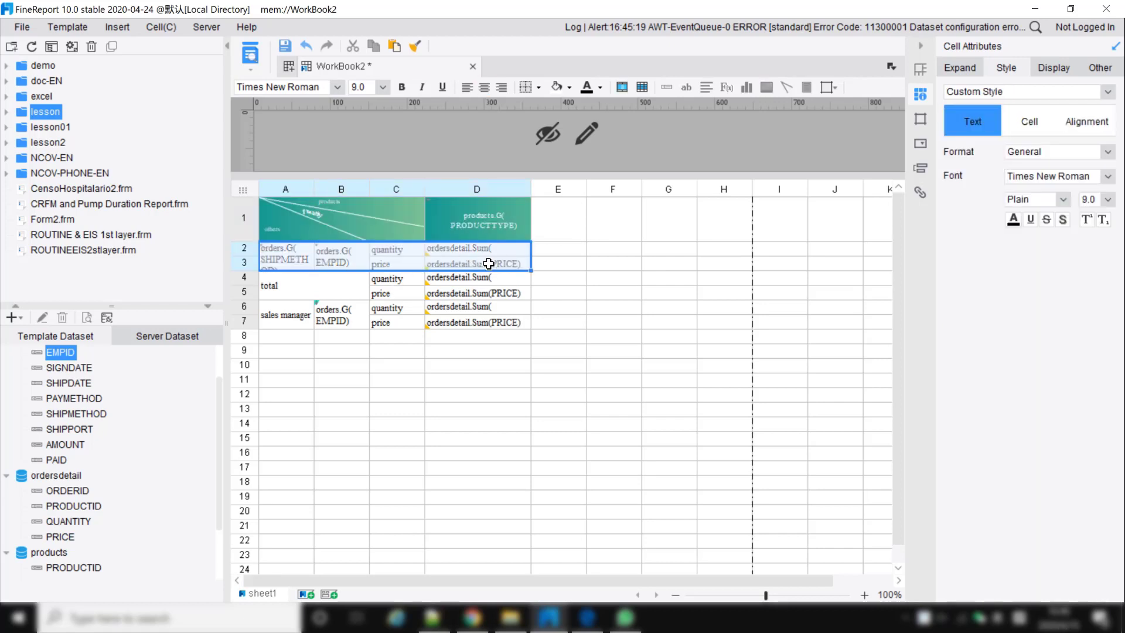
click(1065, 69)
click(1065, 92)
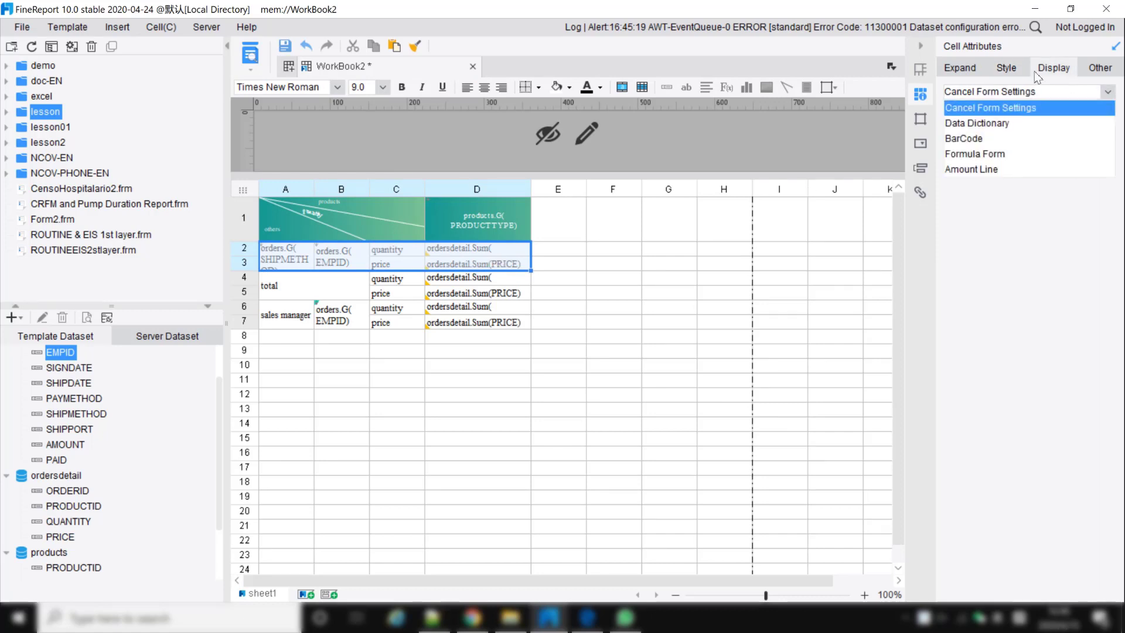
click(1013, 63)
click(1022, 93)
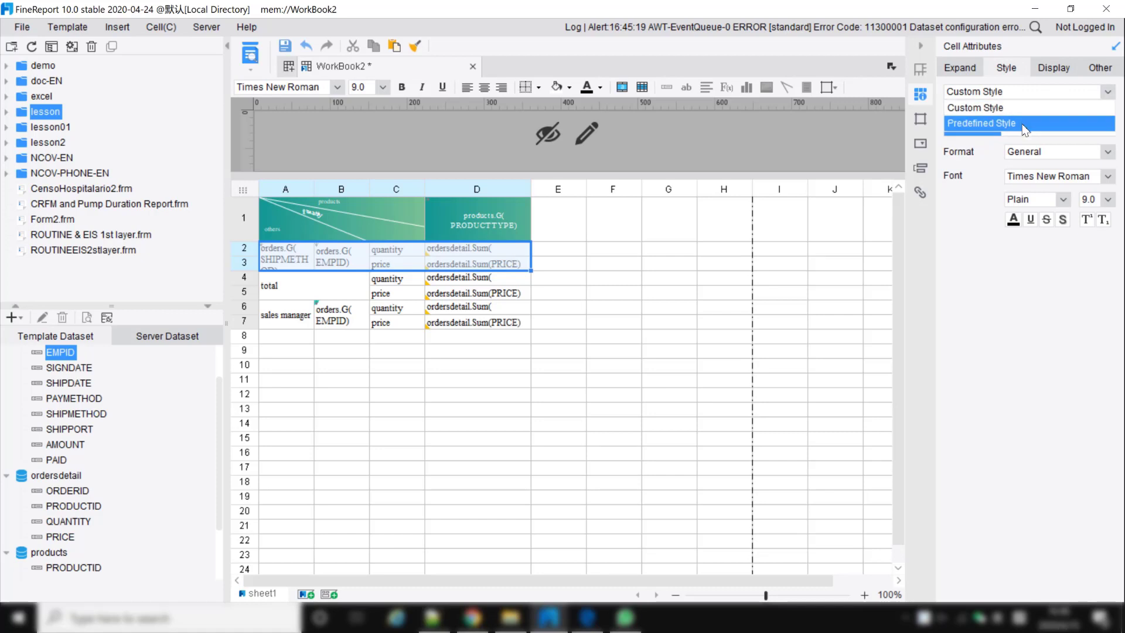
click(1024, 124)
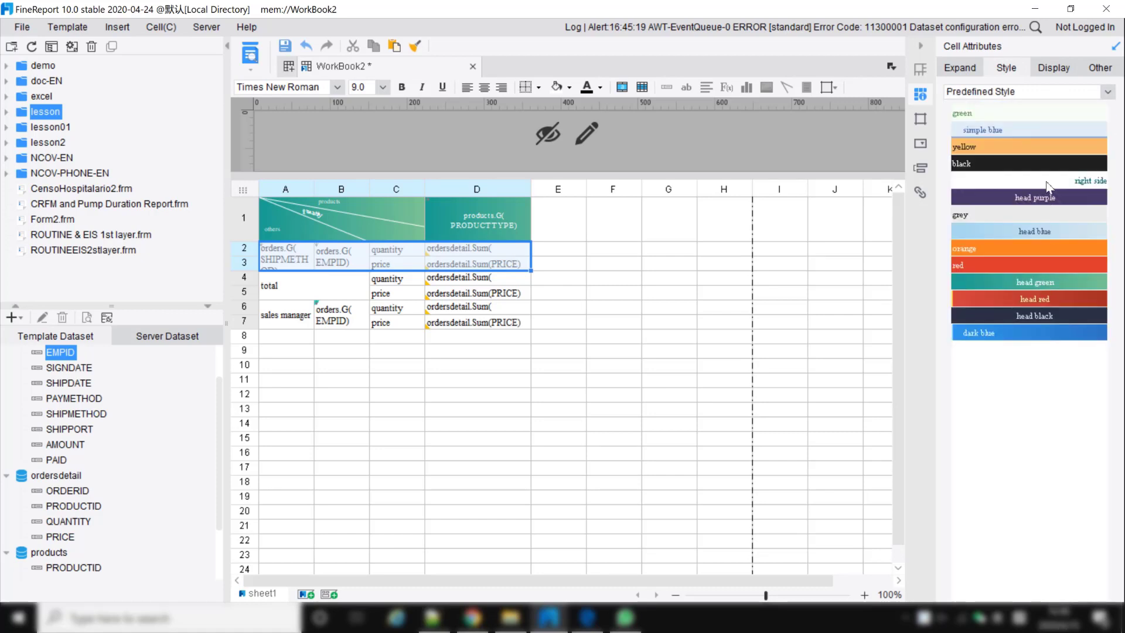
click(1016, 115)
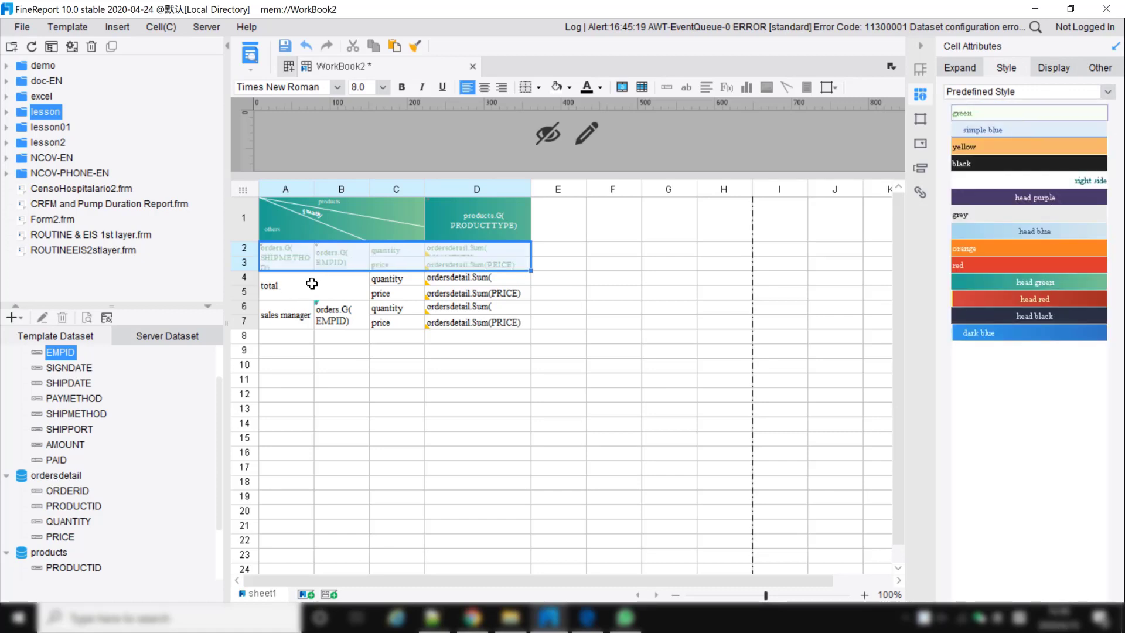
Apply the predefined style "simple blue" to the total rows, cells A4 to D5.
click(290, 291)
drag(290, 291, 470, 297)
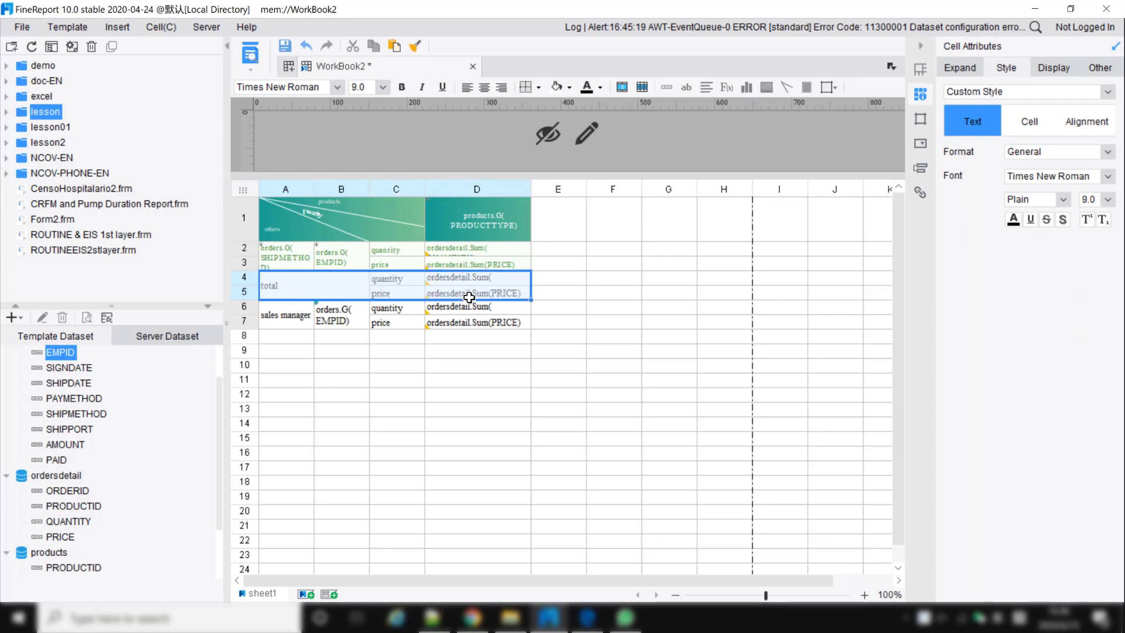
click(1063, 68)
click(1018, 67)
click(1028, 91)
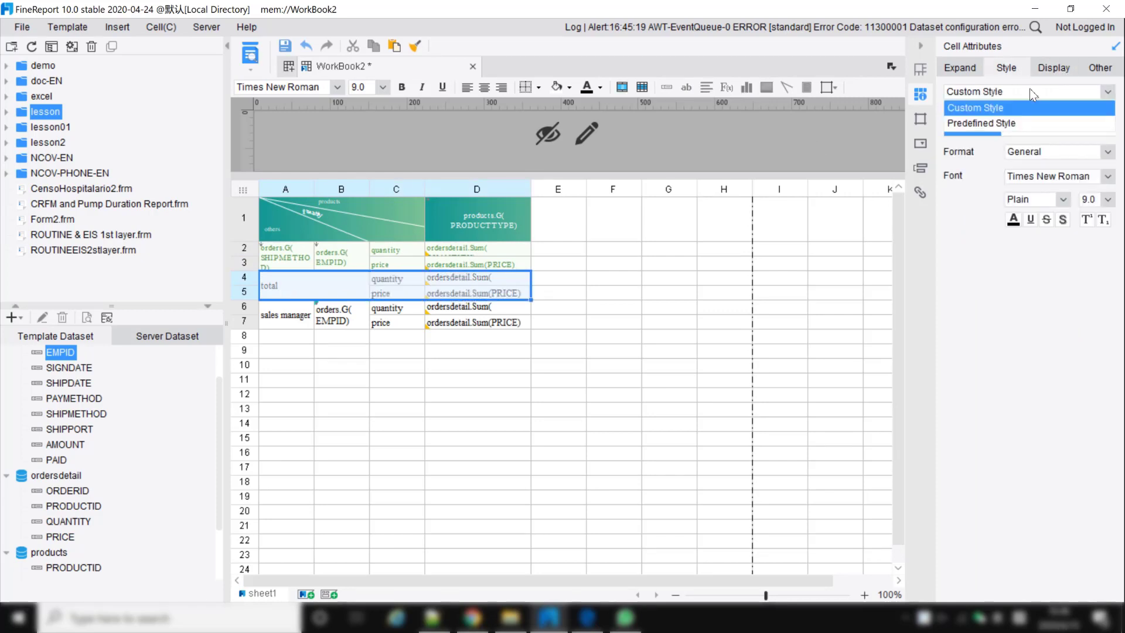
click(1020, 124)
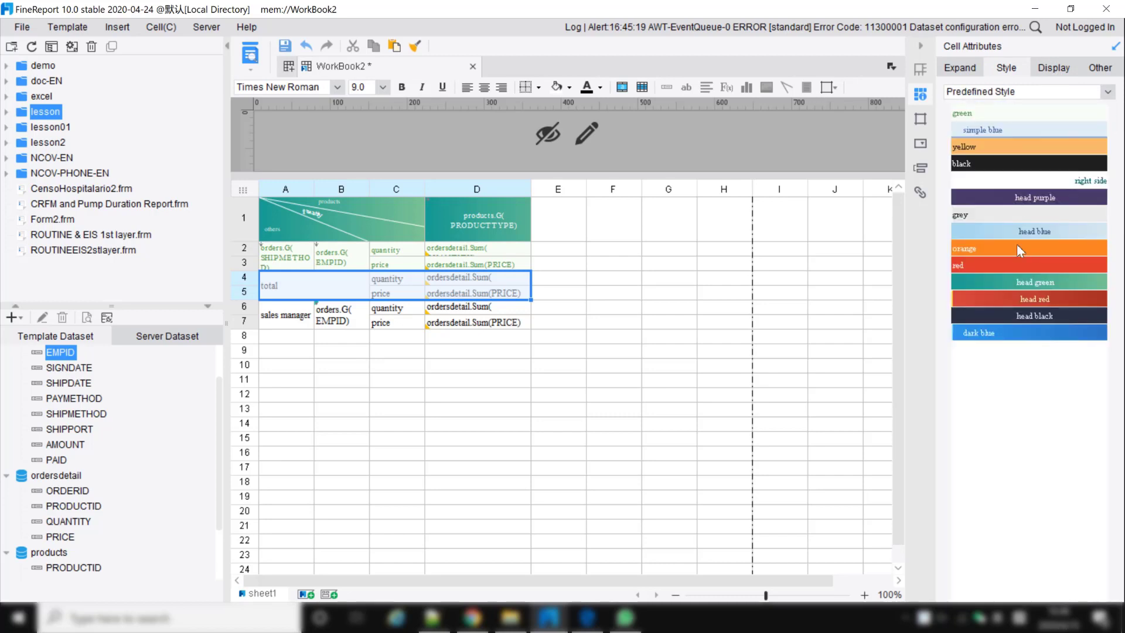
click(1028, 124)
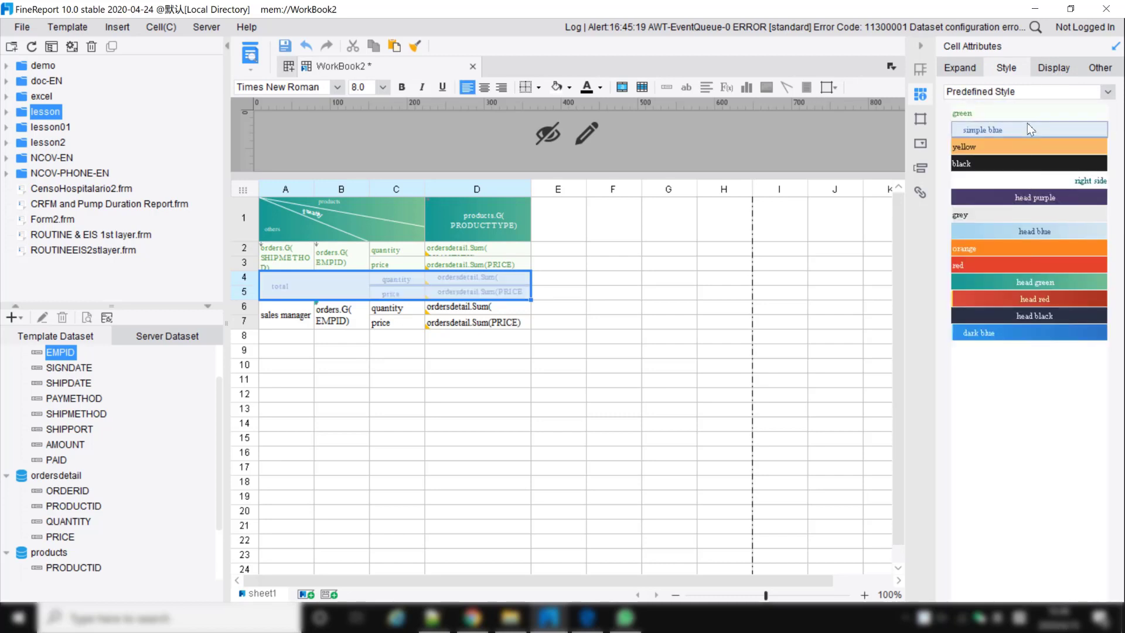
Try the predefined style "head blue" on the total rows and switch them back to "simple blue".
click(479, 322)
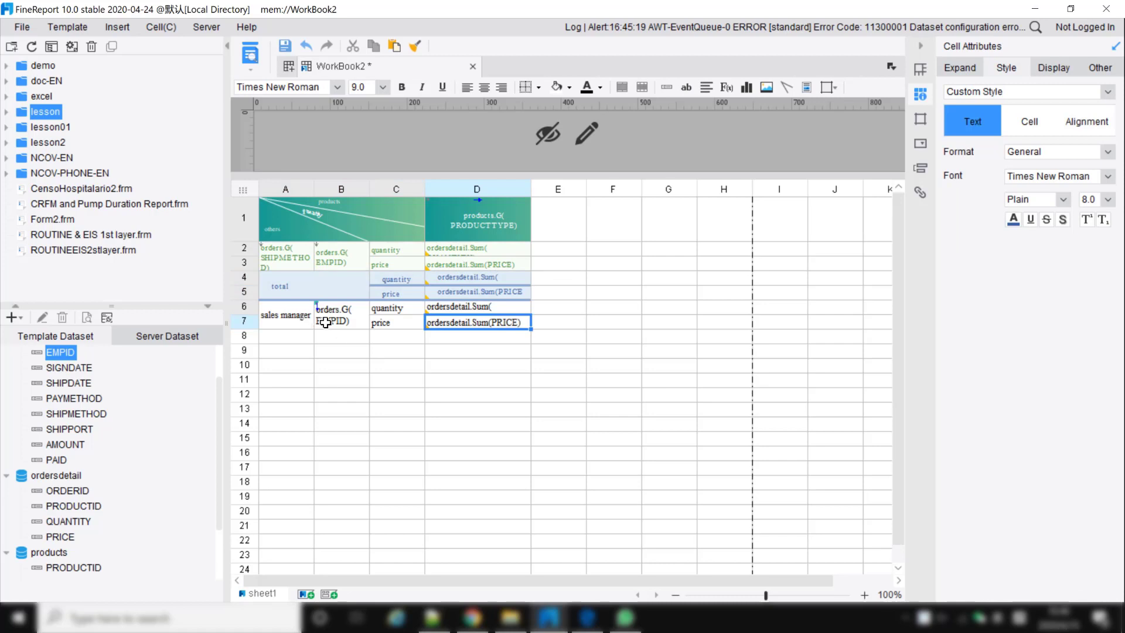
drag(310, 281, 517, 287)
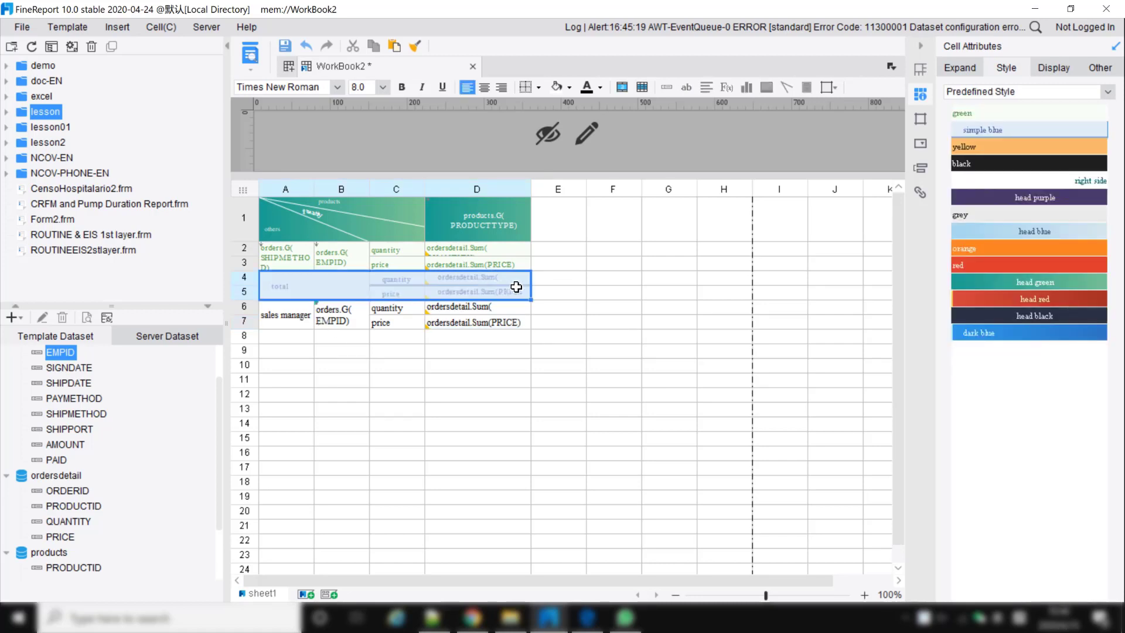
click(1035, 232)
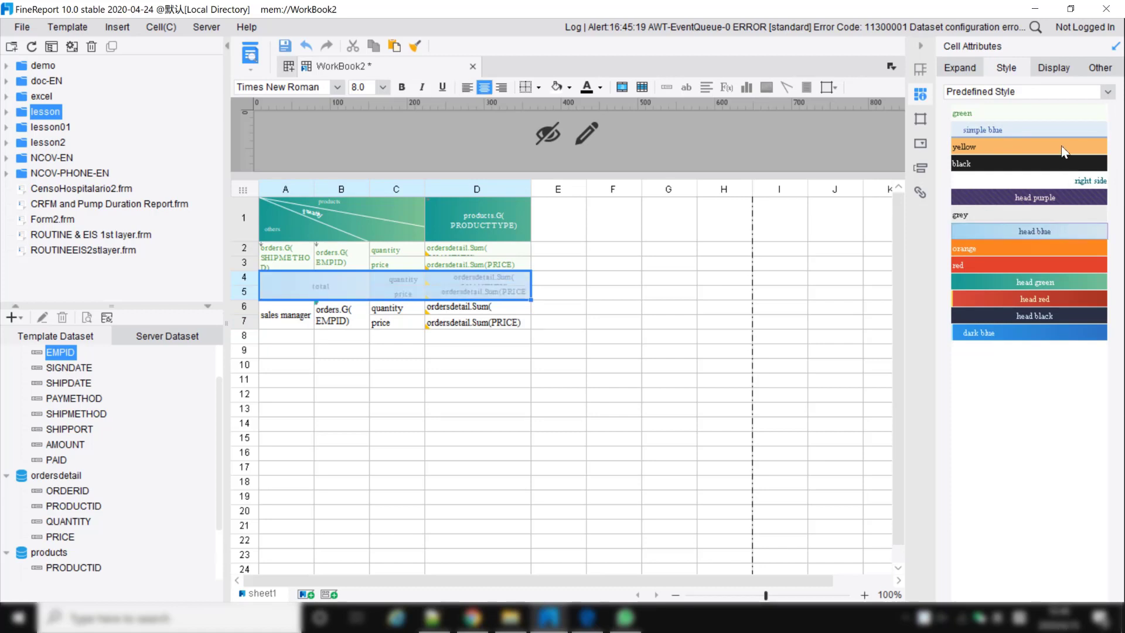
click(1036, 129)
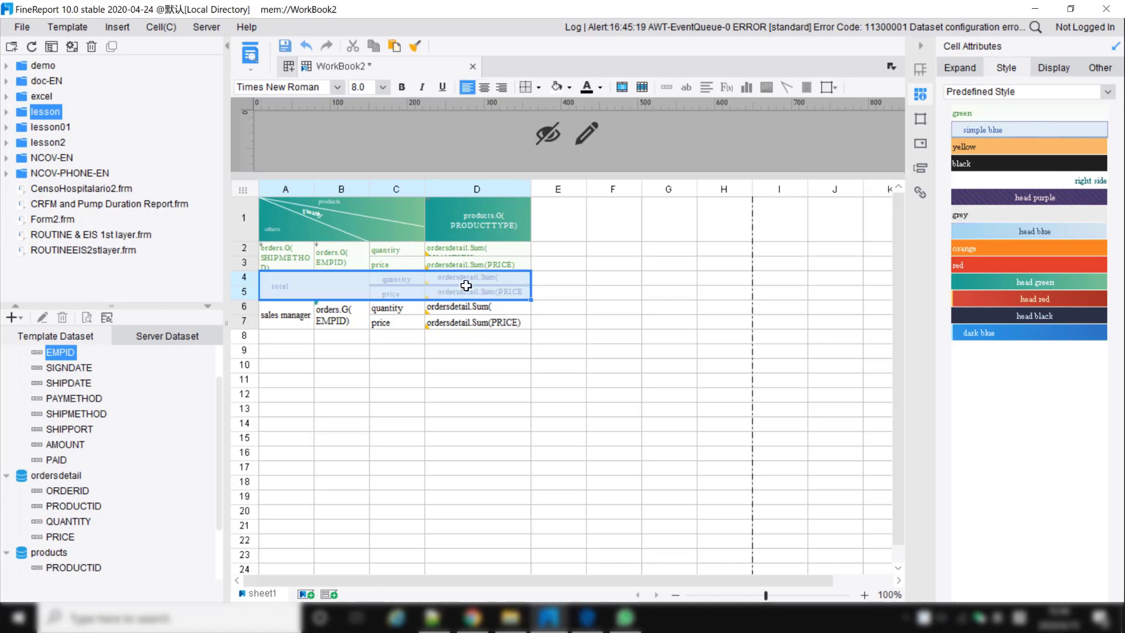
click(322, 328)
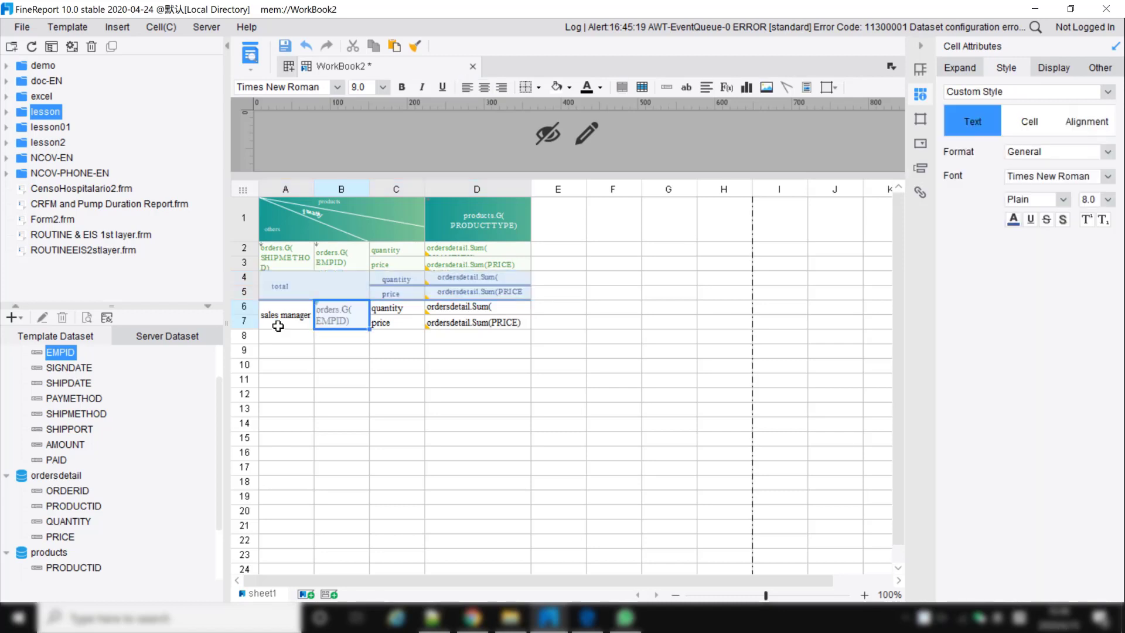
click(409, 276)
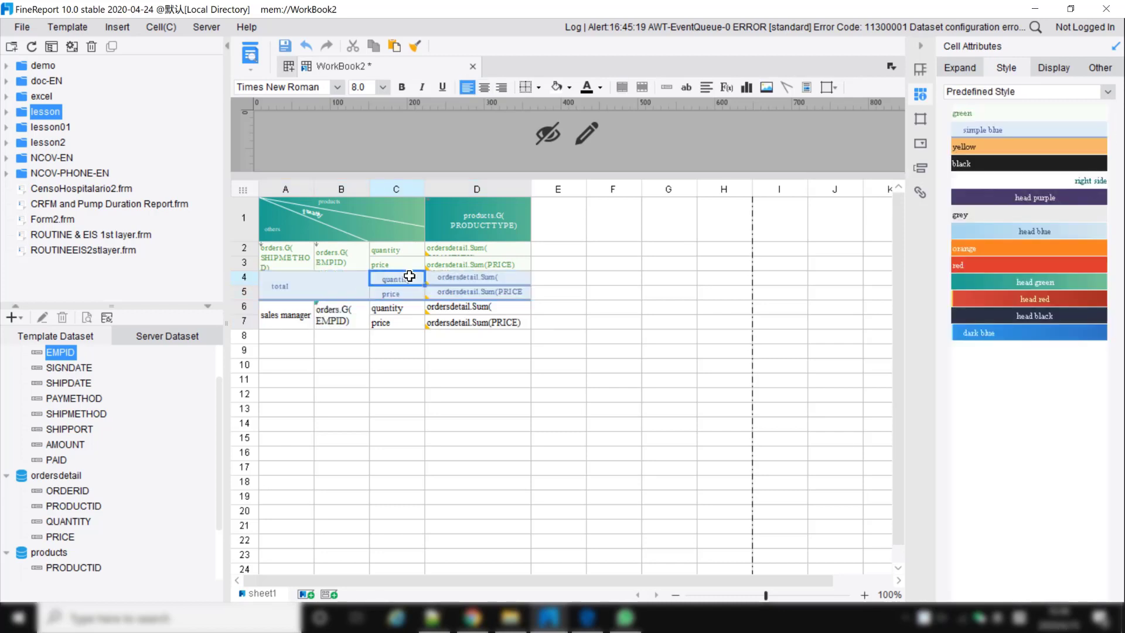
click(466, 278)
Apply the predefined style "yellow" to the sales manager rows, cells A6 to D7, after trying "simple blue".
drag(286, 318, 475, 319)
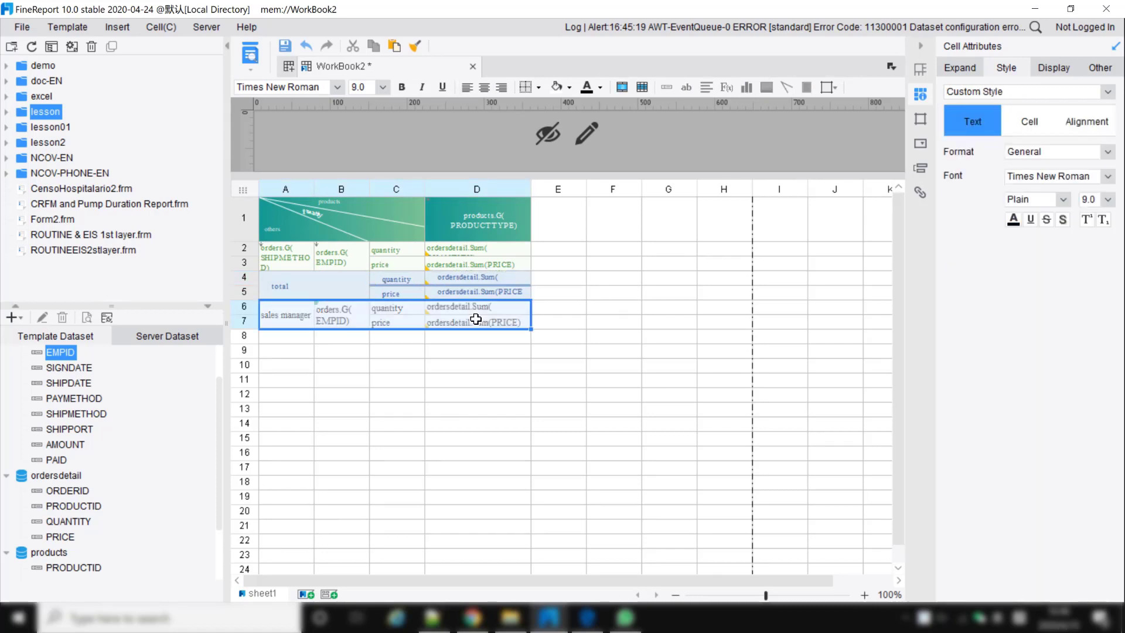
click(1050, 65)
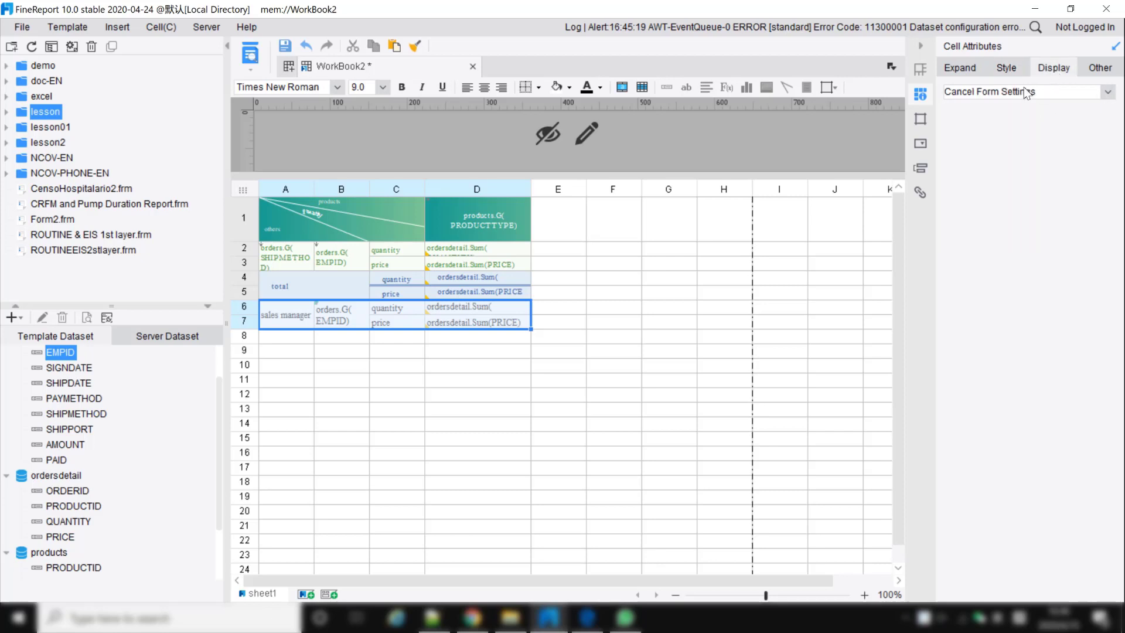
click(1006, 67)
click(1043, 92)
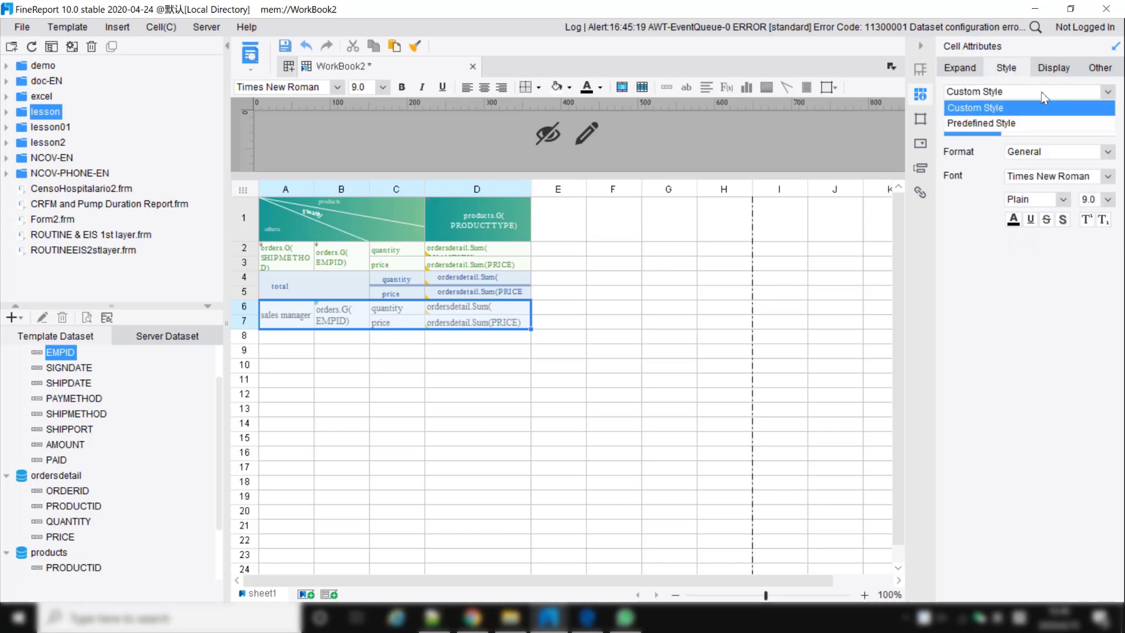
click(1035, 120)
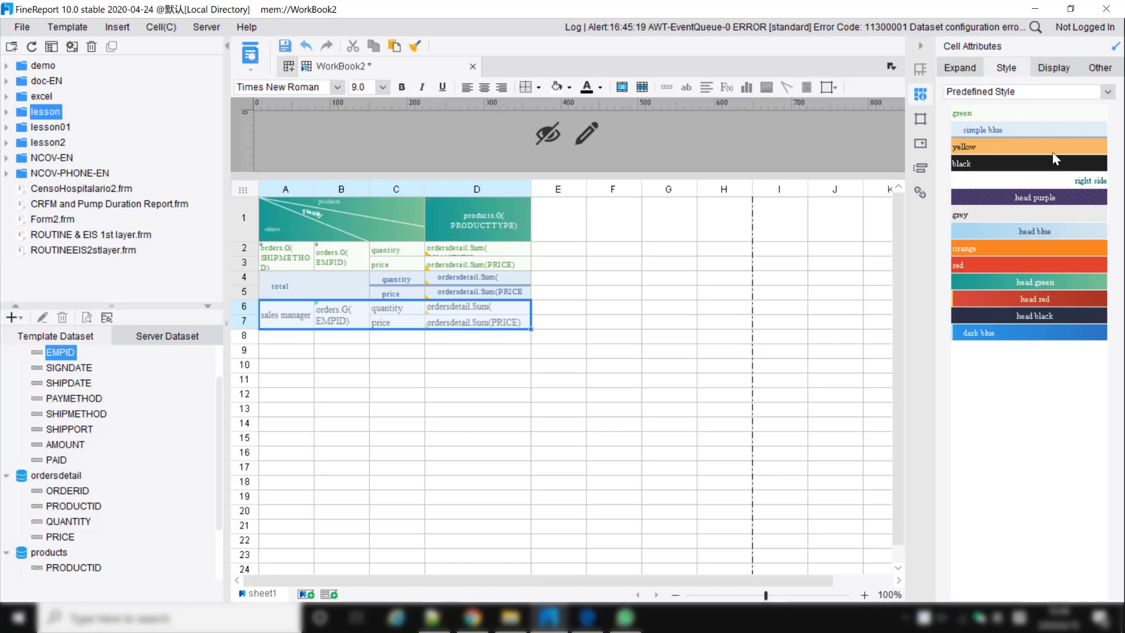
click(1049, 128)
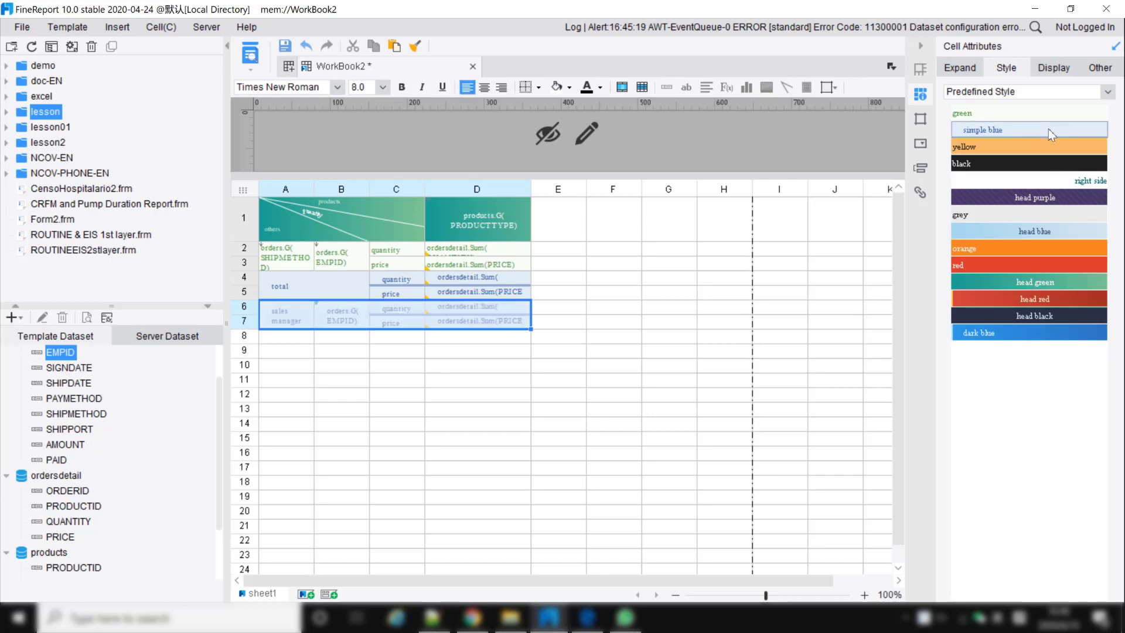
click(1040, 145)
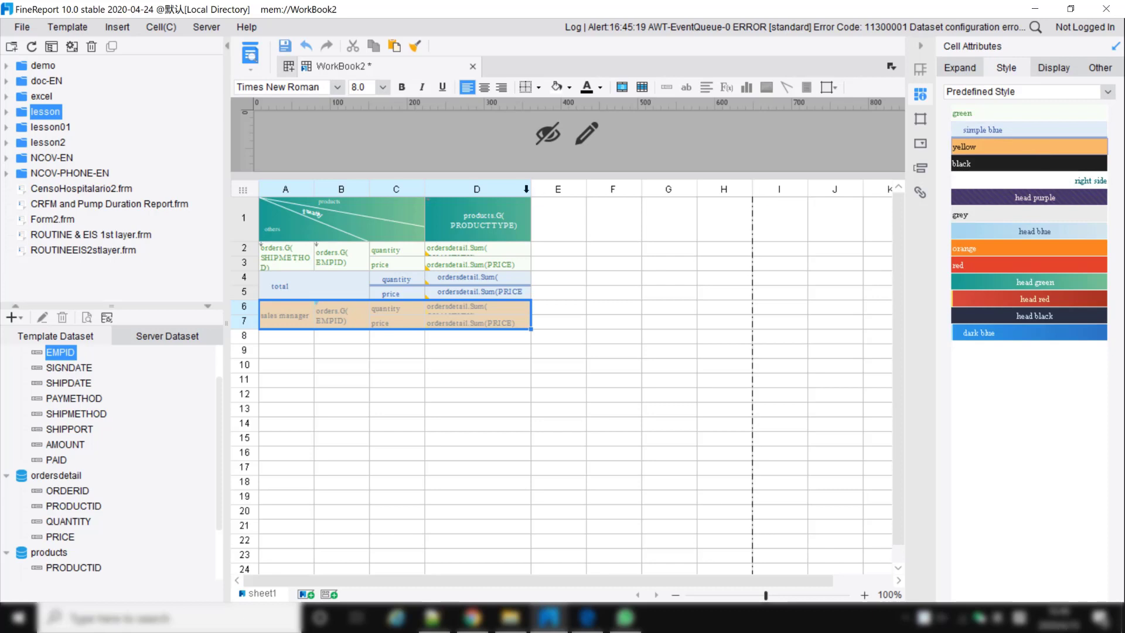
click(563, 277)
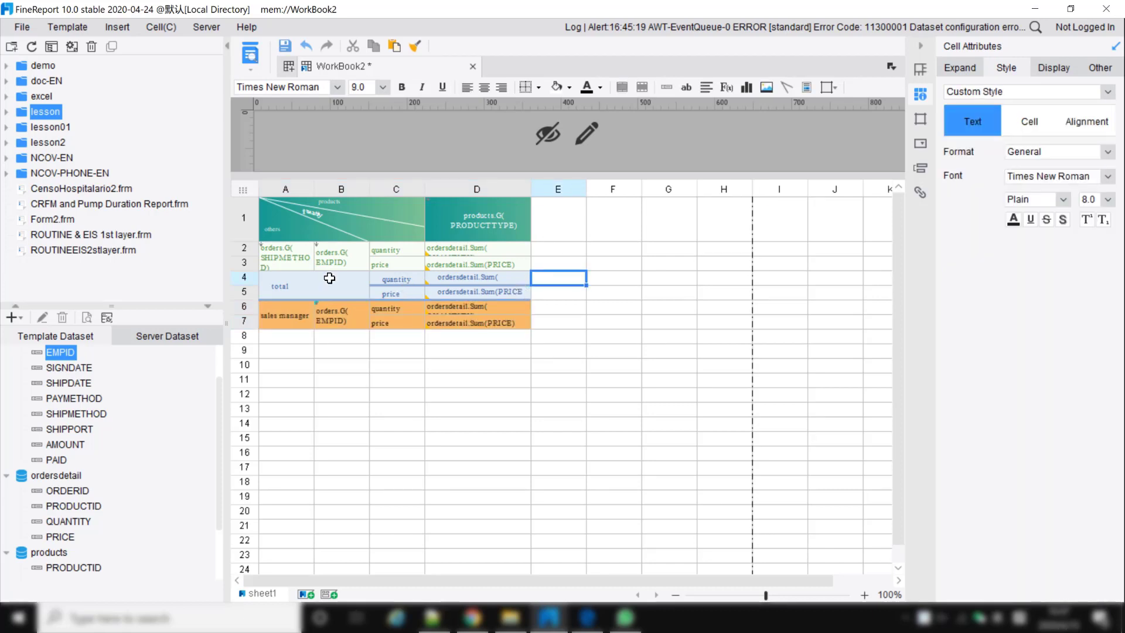
Center the contents of all body cells from A2 to D7 horizontally.
drag(281, 252, 507, 329)
click(293, 257)
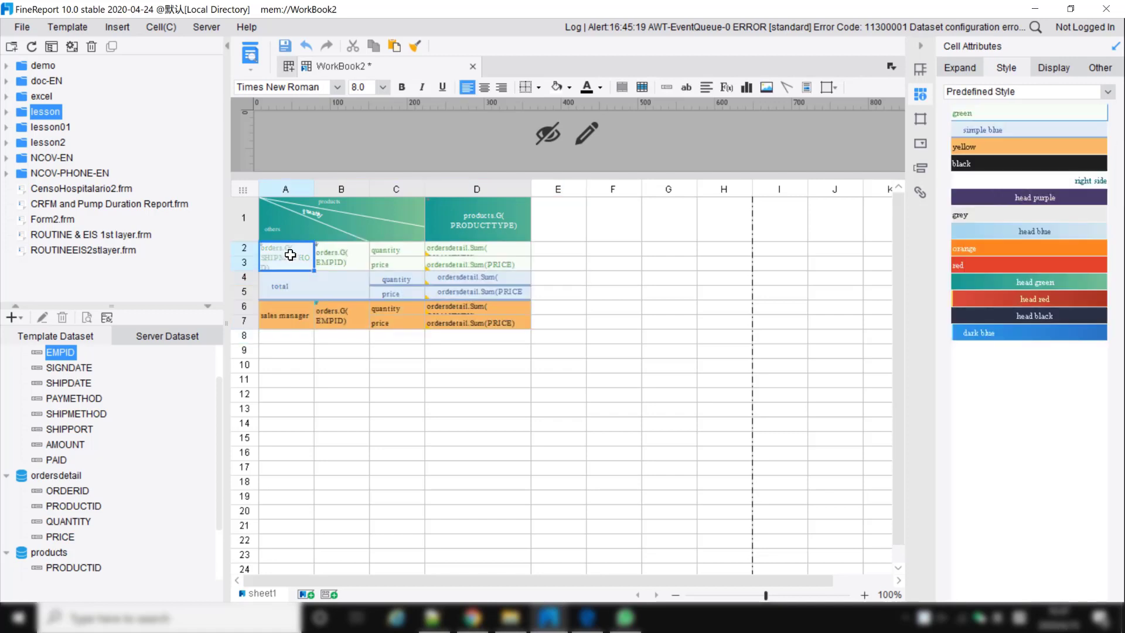
shift+click(497, 316)
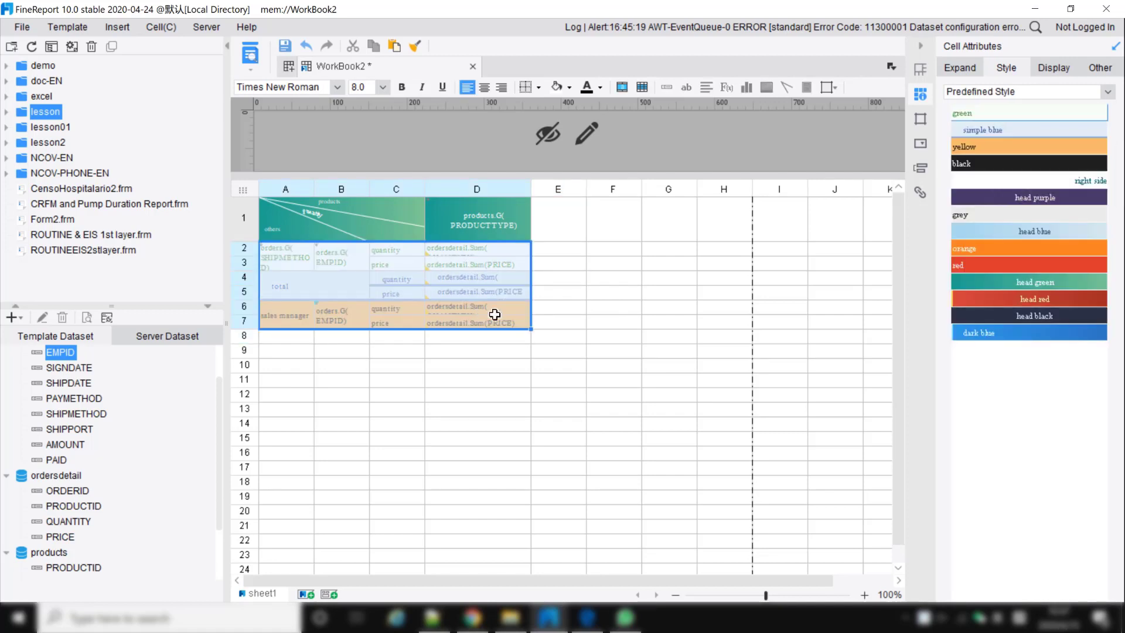
click(485, 87)
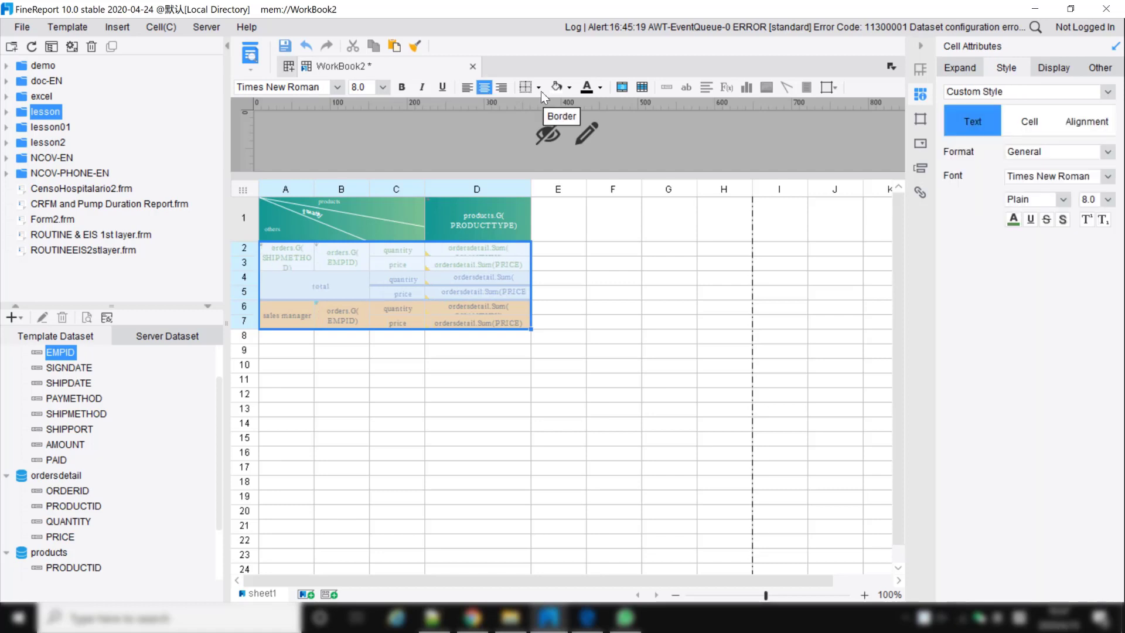
Add light grey outer and inner borders to the body cells A2 to D7.
click(1040, 122)
click(1076, 196)
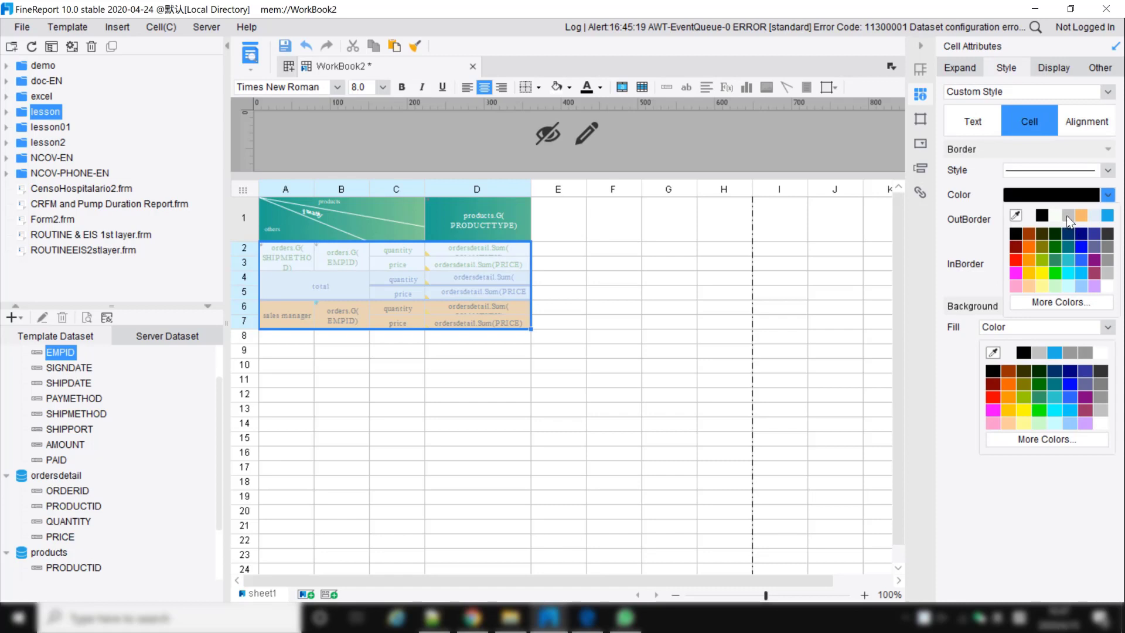
click(1068, 216)
click(1058, 219)
click(1058, 265)
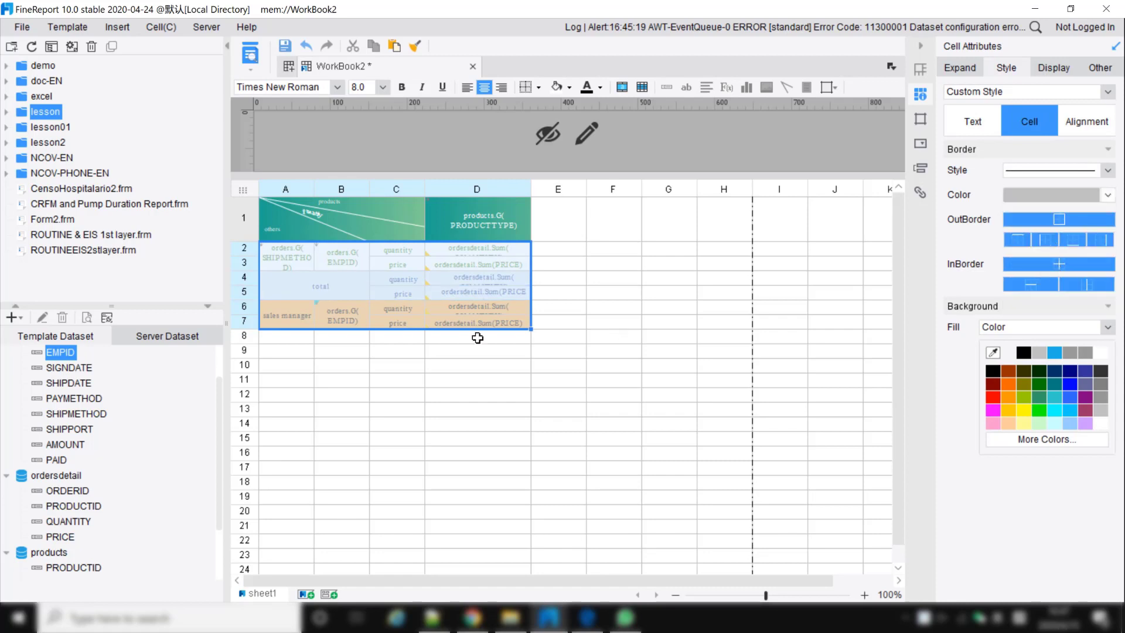
click(558, 266)
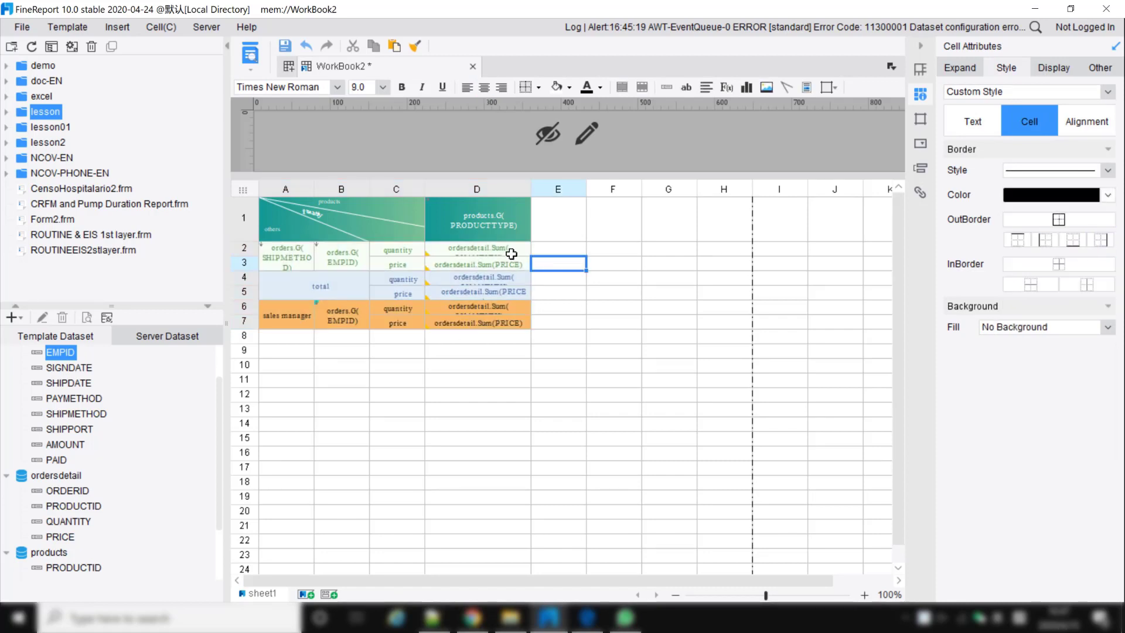
Right-align the quantity and price sums in cells D2 to D7.
drag(492, 251, 492, 325)
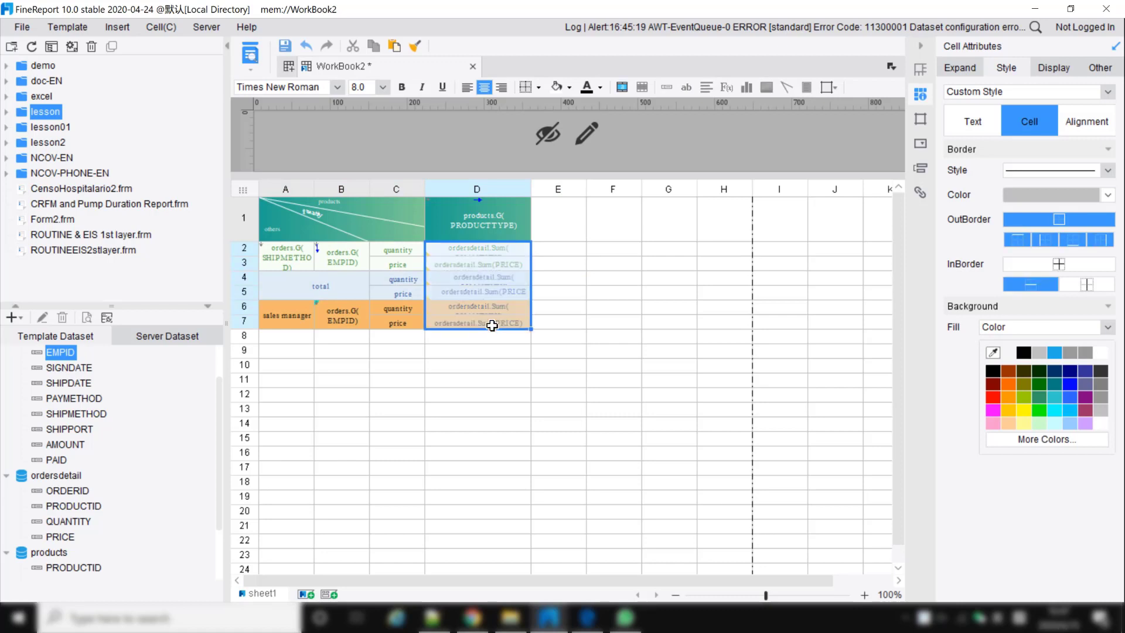
click(500, 88)
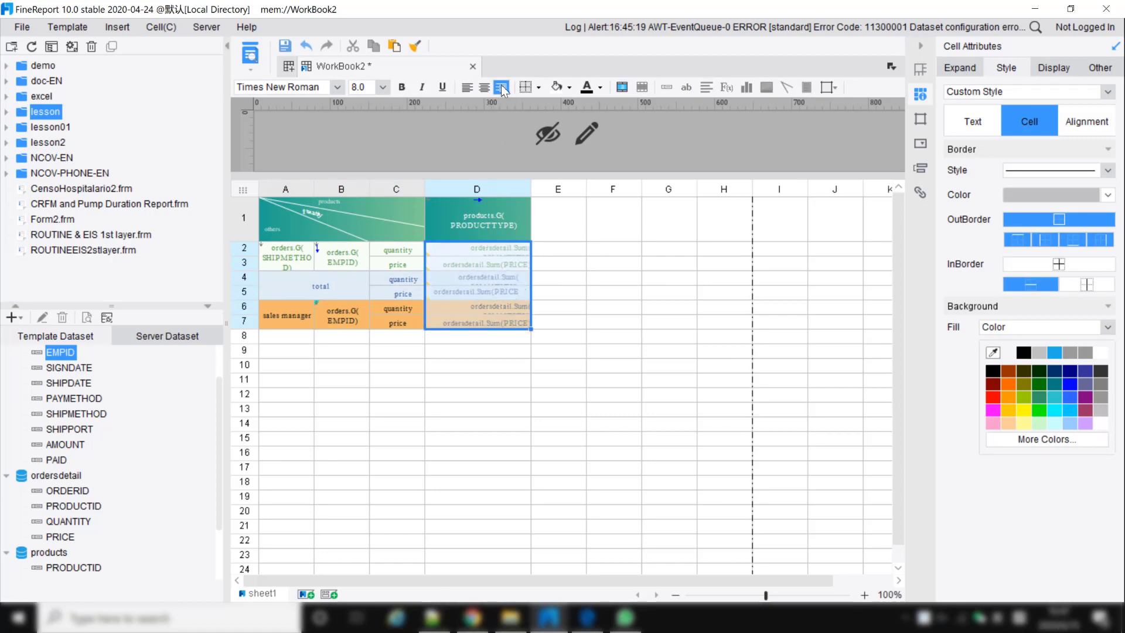
click(568, 279)
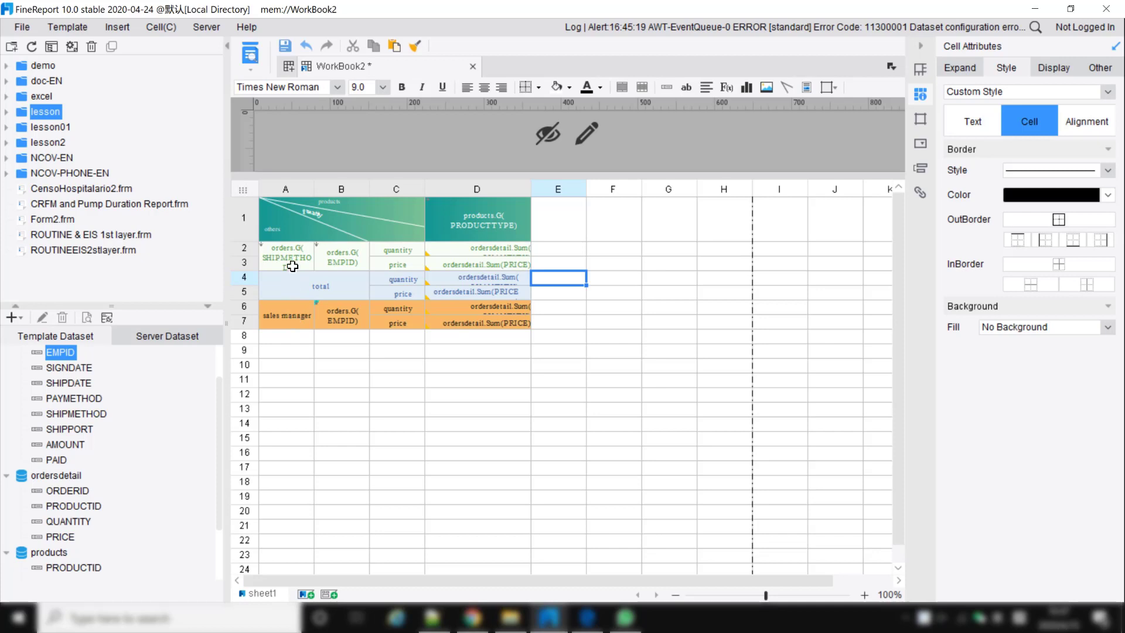
Save the report in the lesson2 folder under the name "multi datasorces & multi sections.cpt".
click(285, 47)
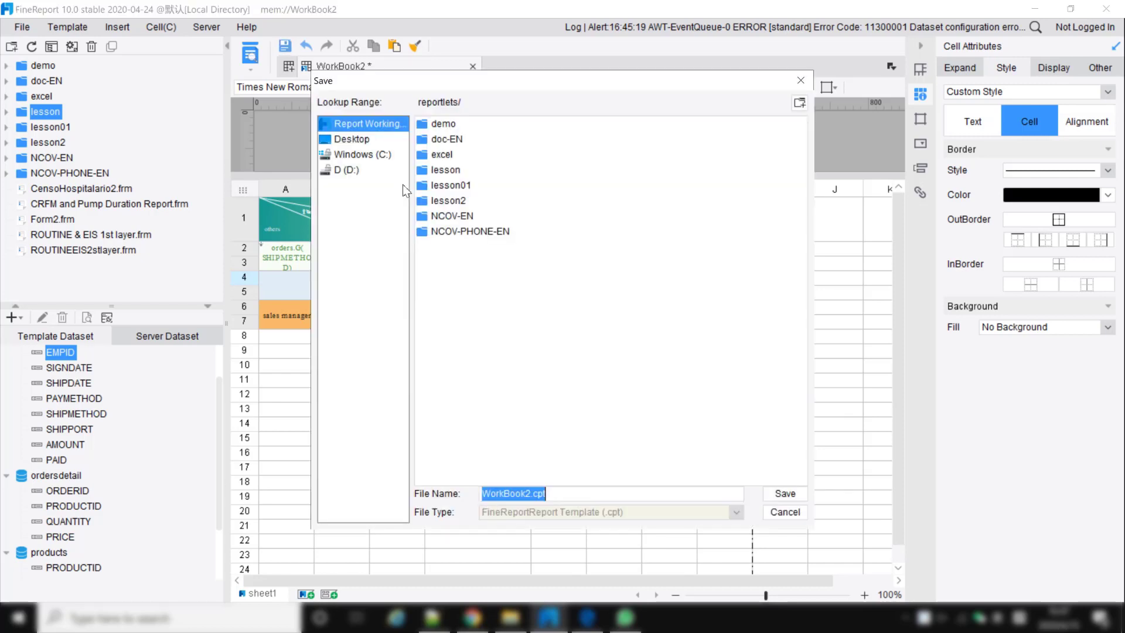
double_click(453, 202)
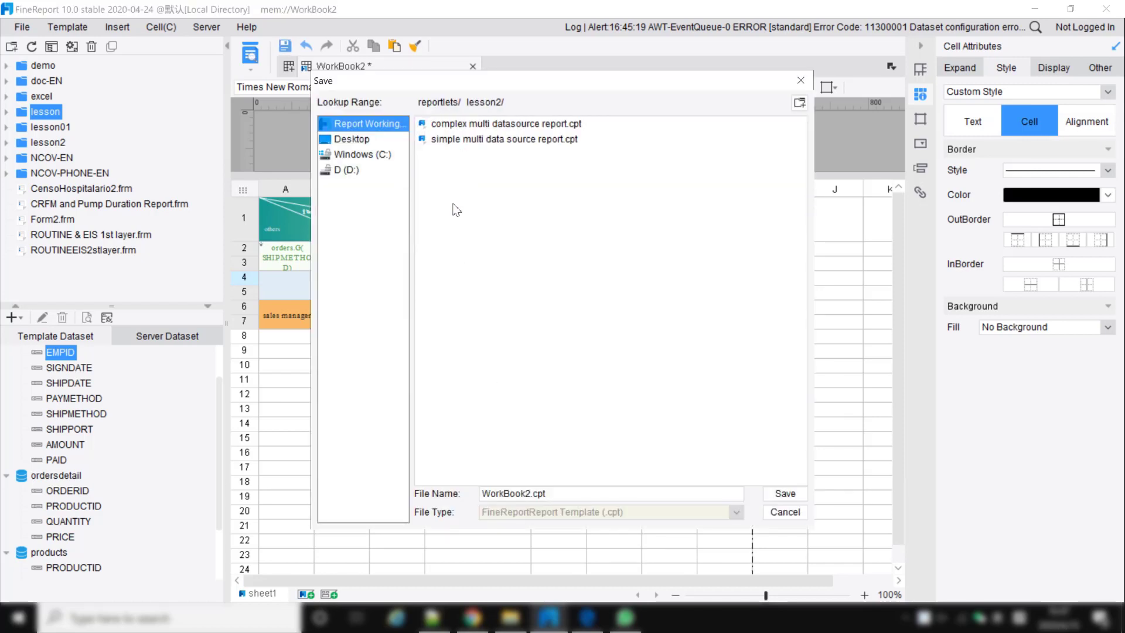
click(534, 493)
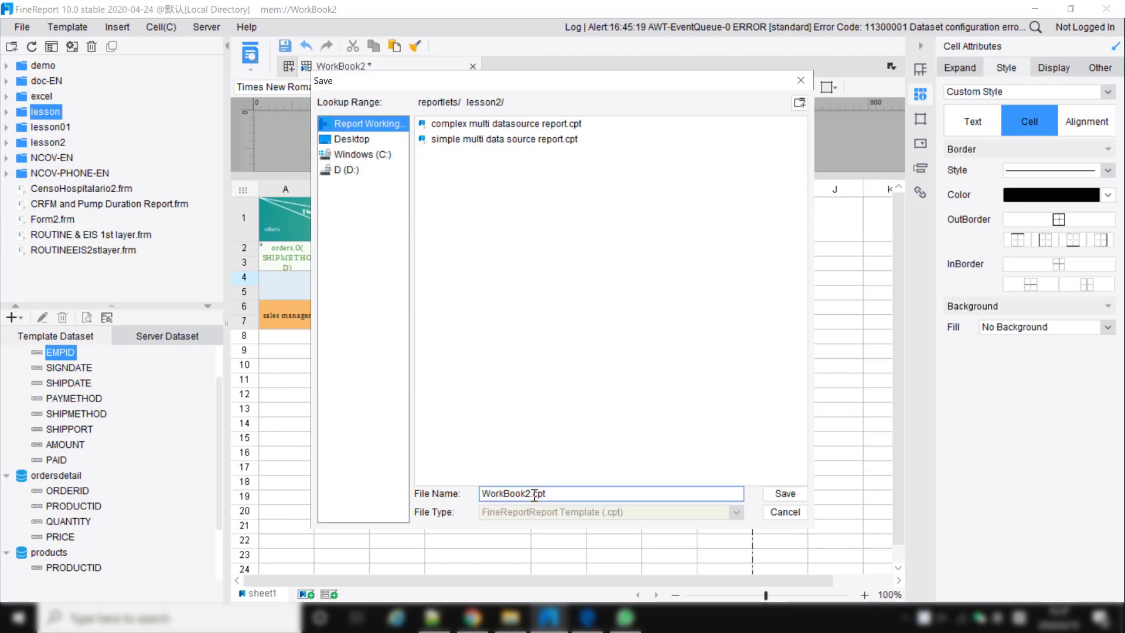
key(BackSpace)
key(BackSpace)
key(BackSpace)
key(BackSpace)
key(BackSpace)
key(BackSpace)
key(BackSpace)
key(BackSpace)
key(BackSpace)
key(BackSpace)
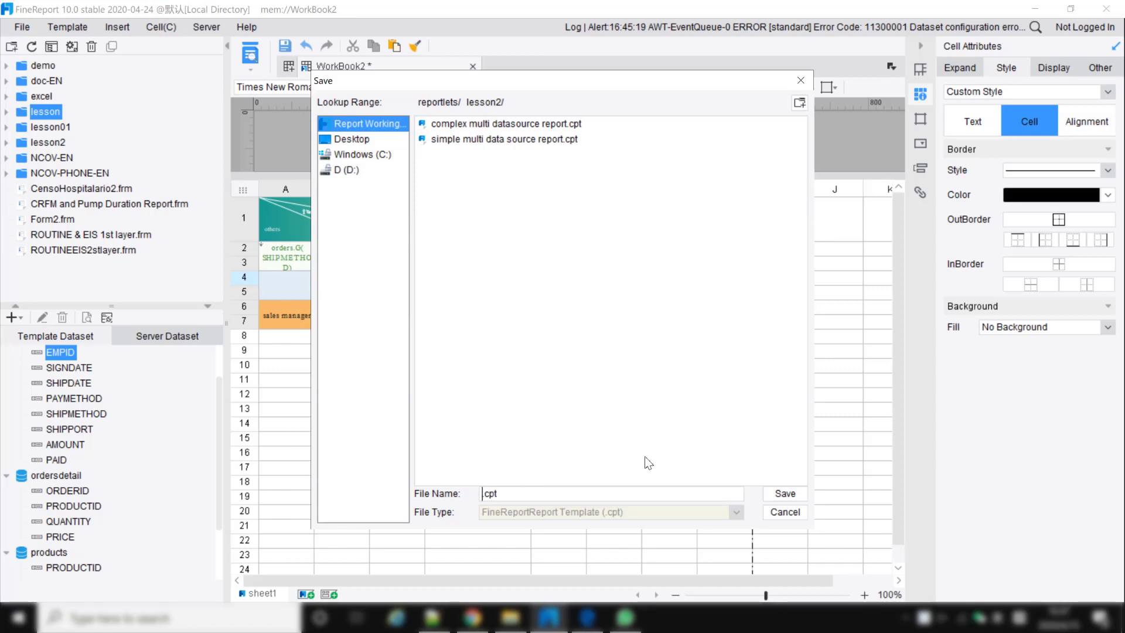
text(M)
key(BackSpace)
text(multi datasorce )
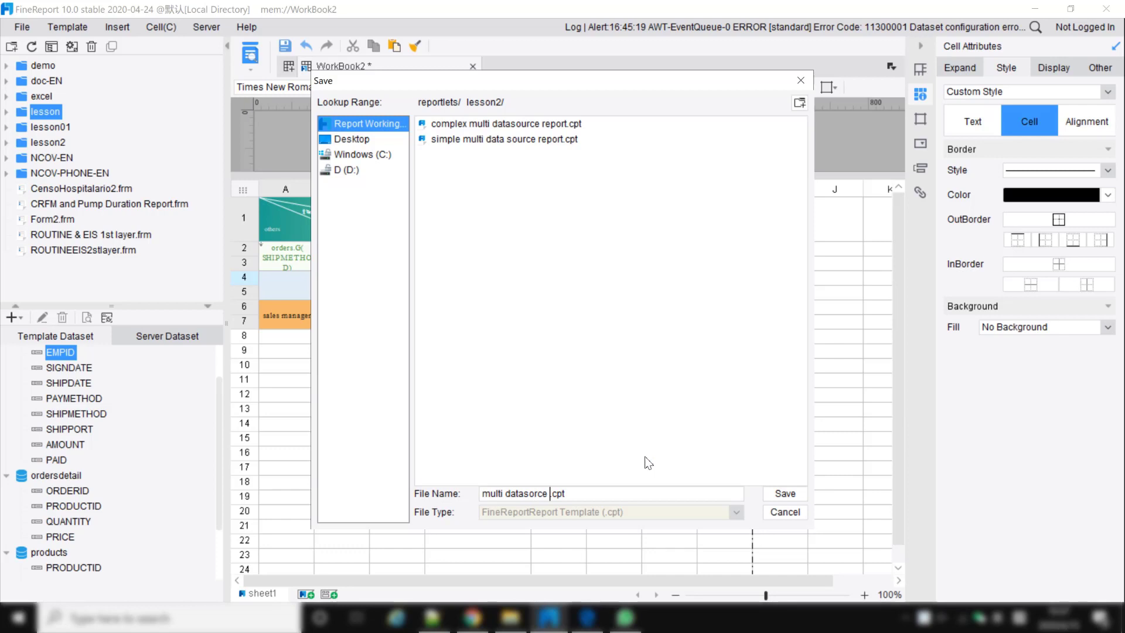
text(& mult)
text(i da)
key(BackSpace)
key(BackSpace)
text(sections)
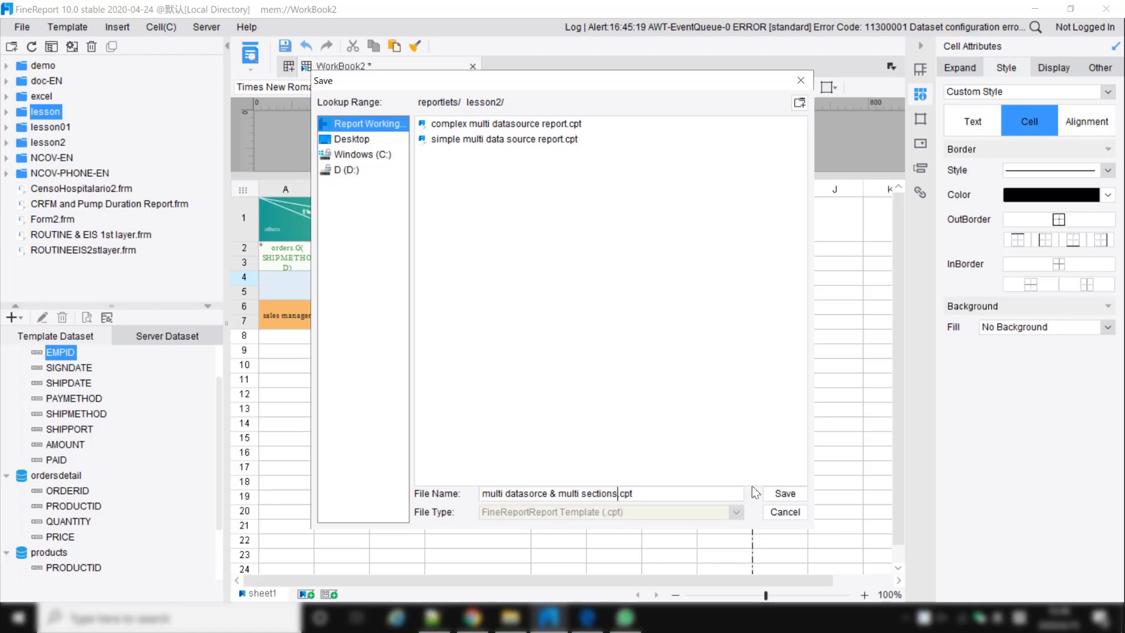
click(550, 496)
text(s)
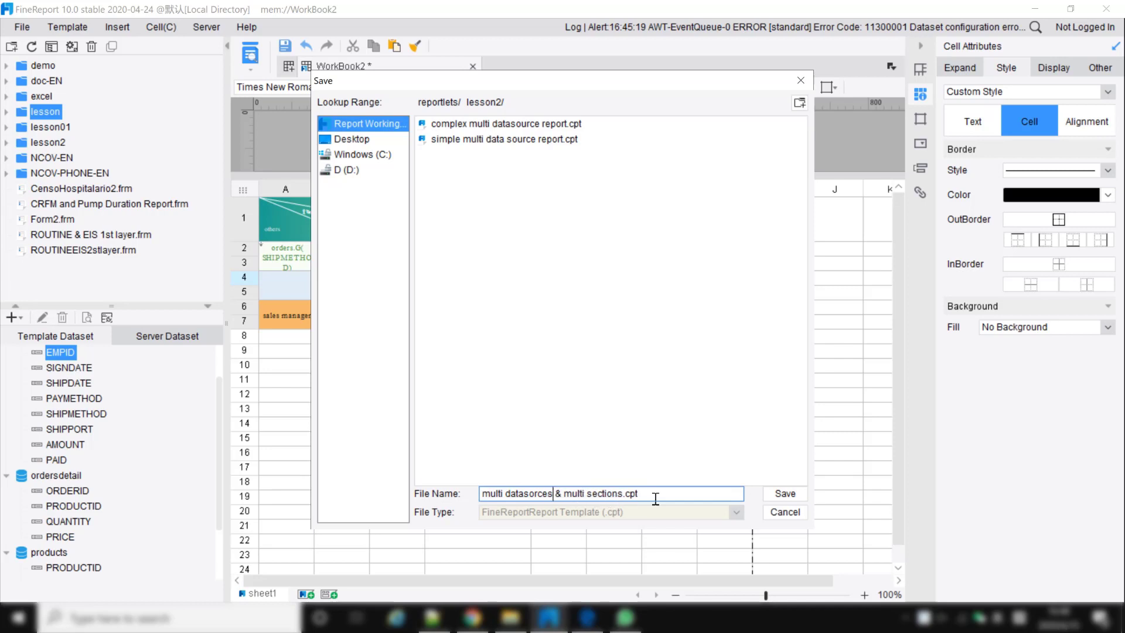
click(779, 496)
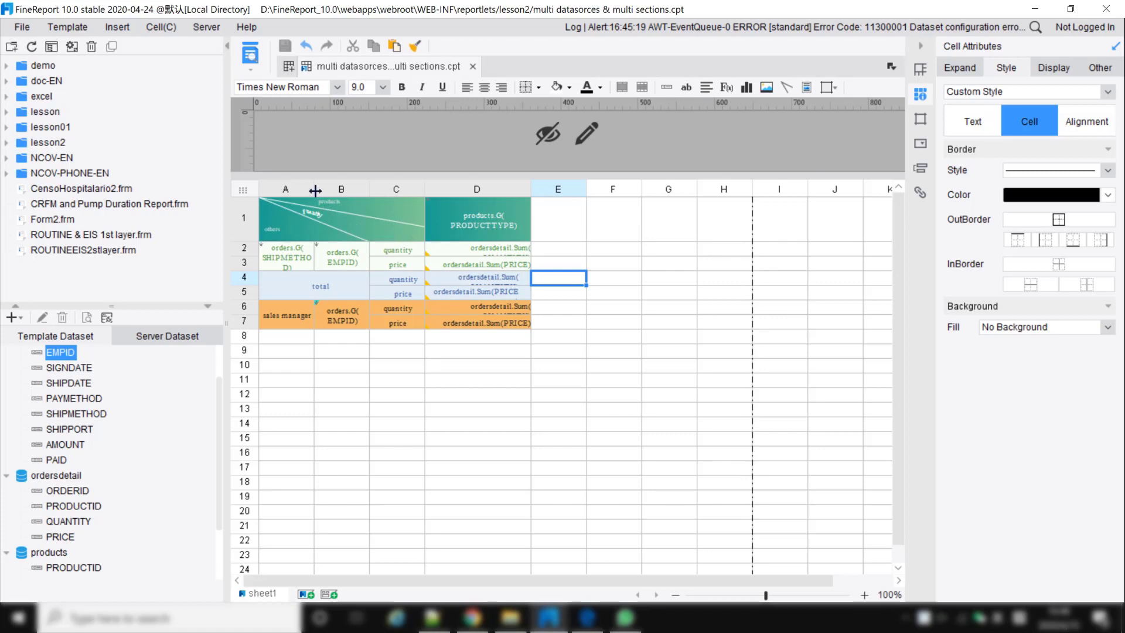
Widen columns A and B, and switch the page setup to a custom paper size with a new width.
drag(315, 190, 399, 188)
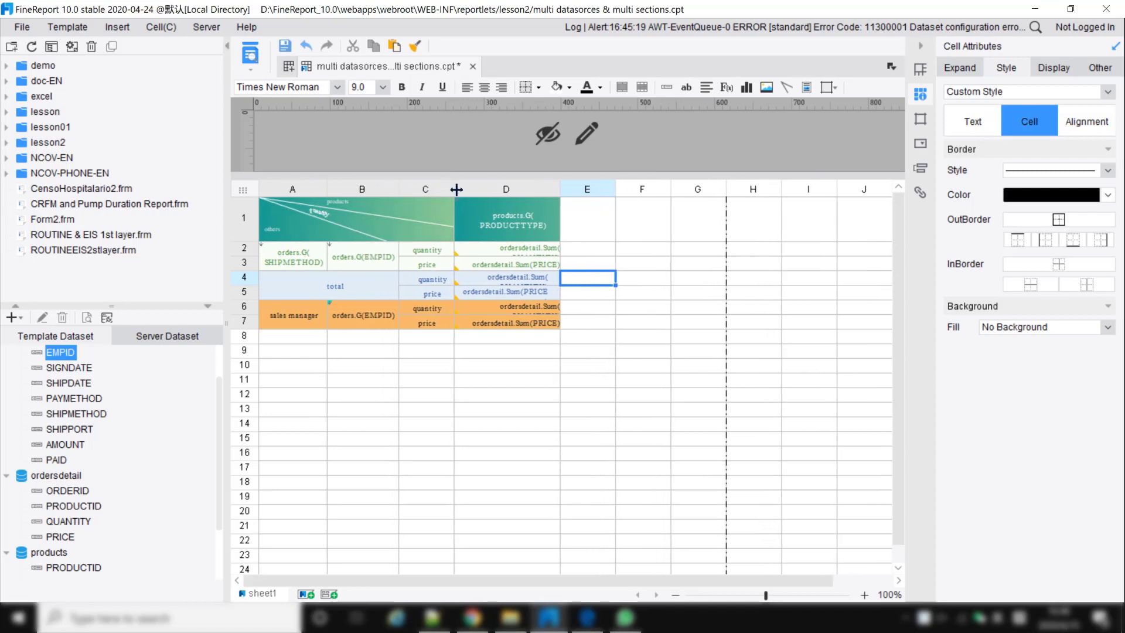
click(34, 25)
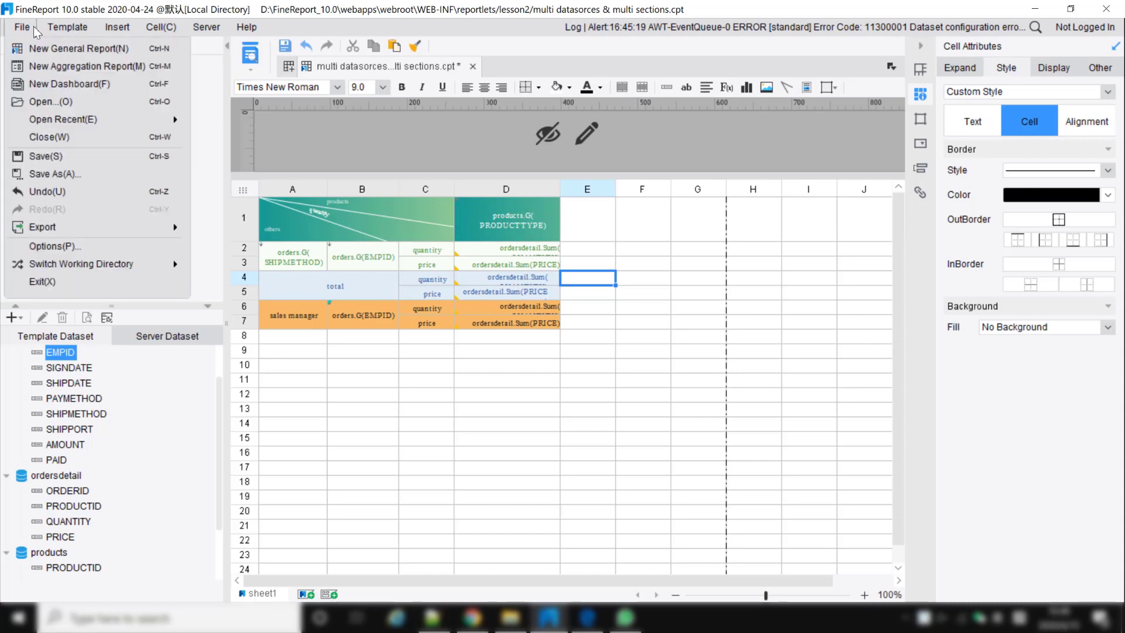
mouse_move(66, 27)
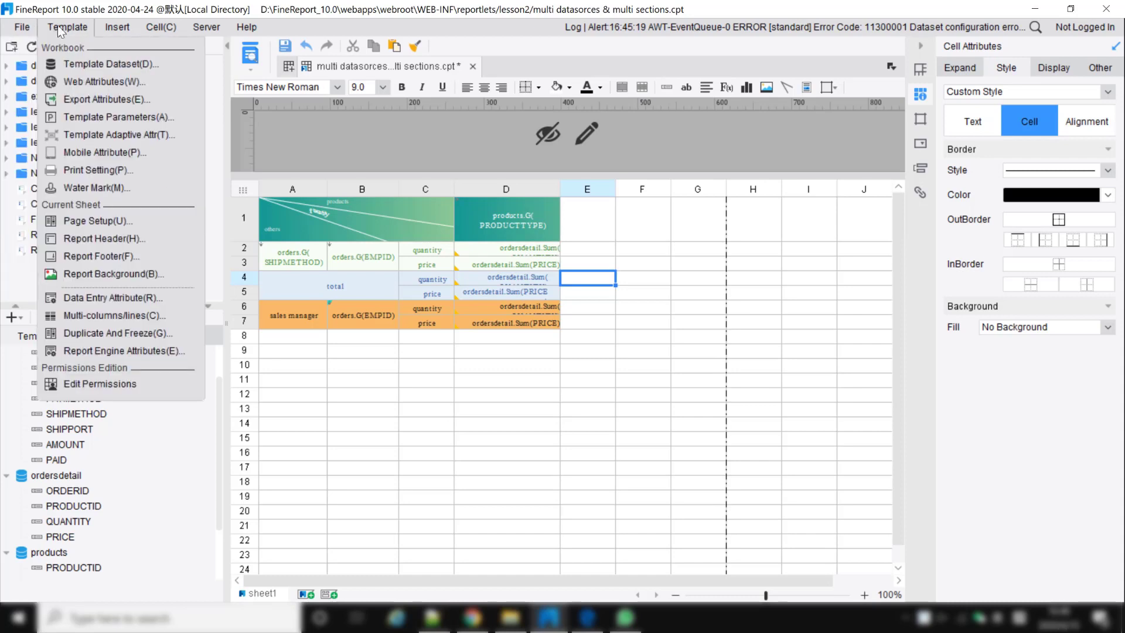
click(86, 218)
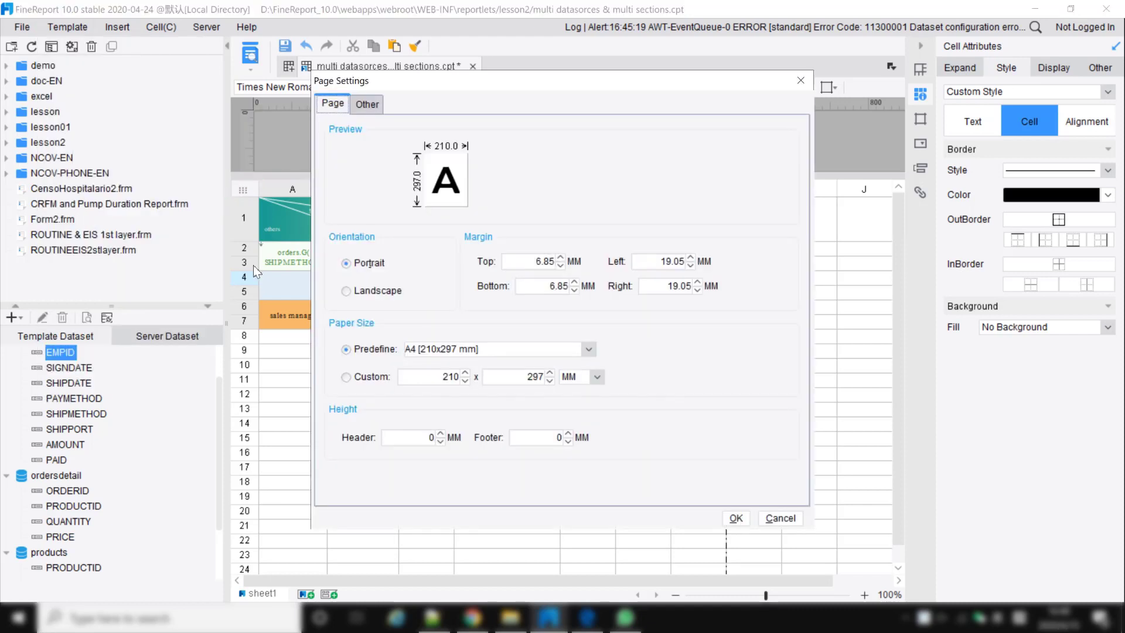
click(346, 377)
double_click(446, 377)
key(BackSpace)
click(736, 519)
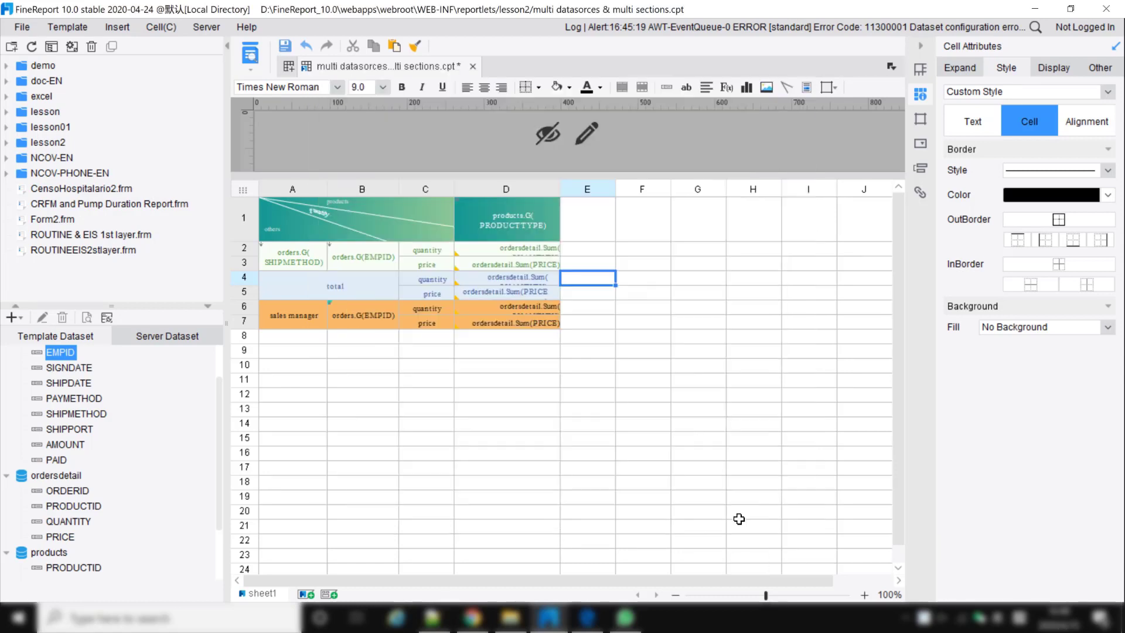
click(285, 46)
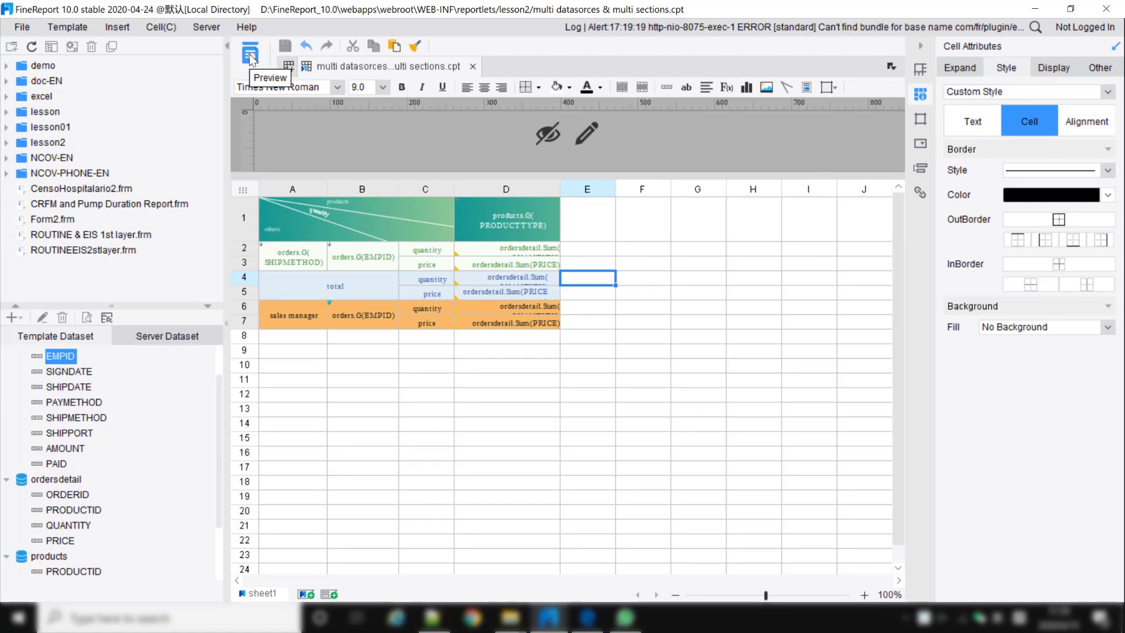
Give the employee cell B2 a data dictionary from the FRDemoEN table EMPLOYEE, displaying EMPNAME for actual value EMPID, and save.
click(371, 258)
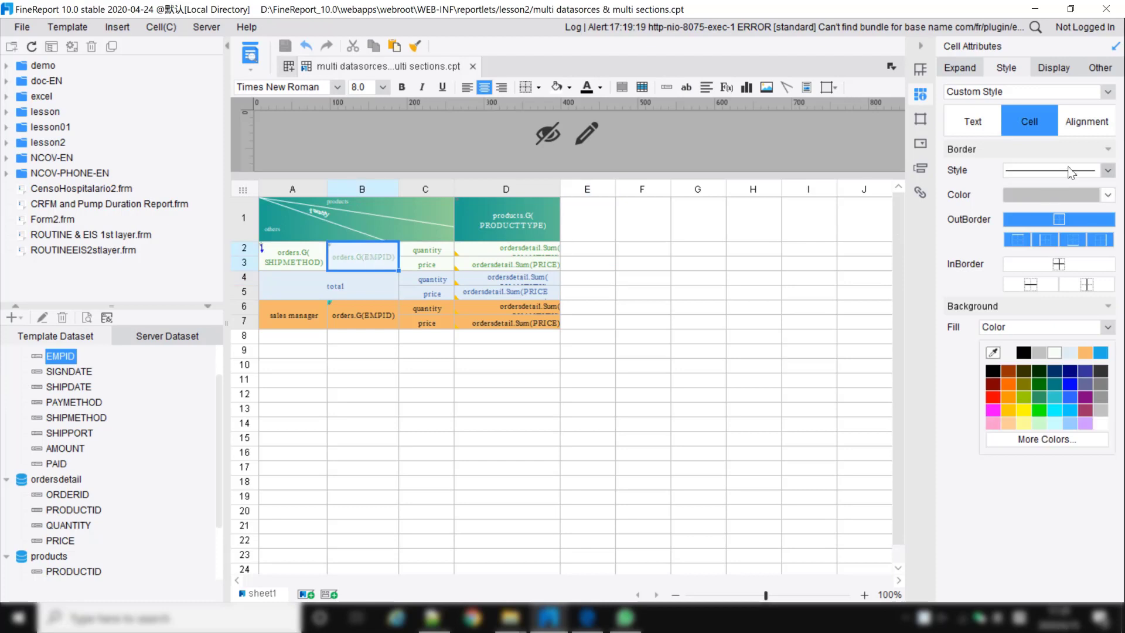
click(1066, 69)
click(1070, 91)
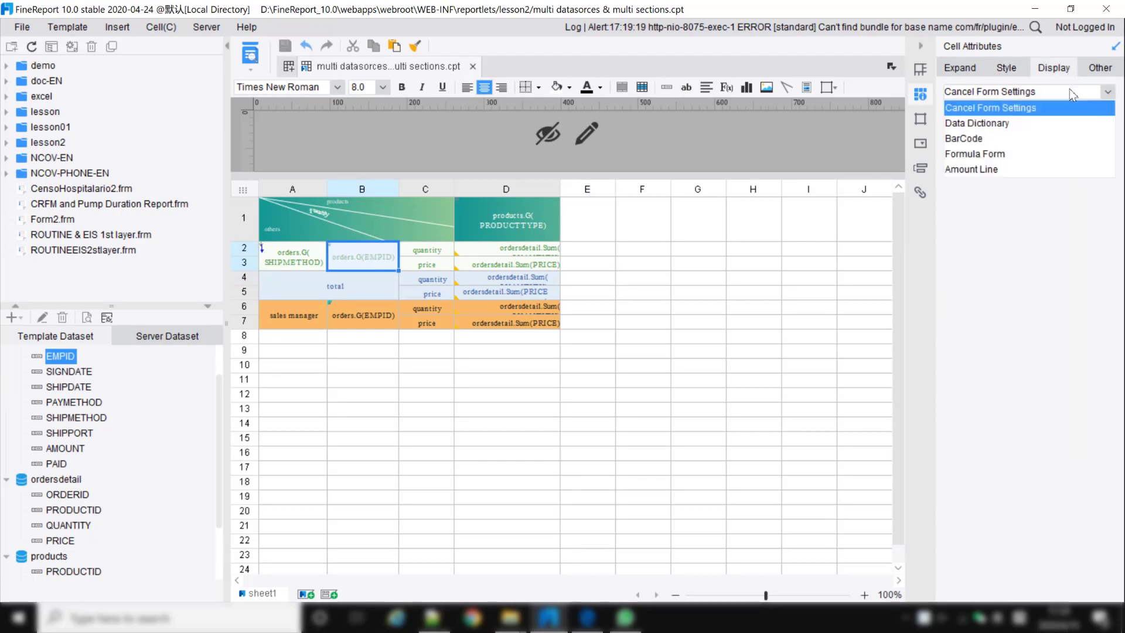
click(1053, 122)
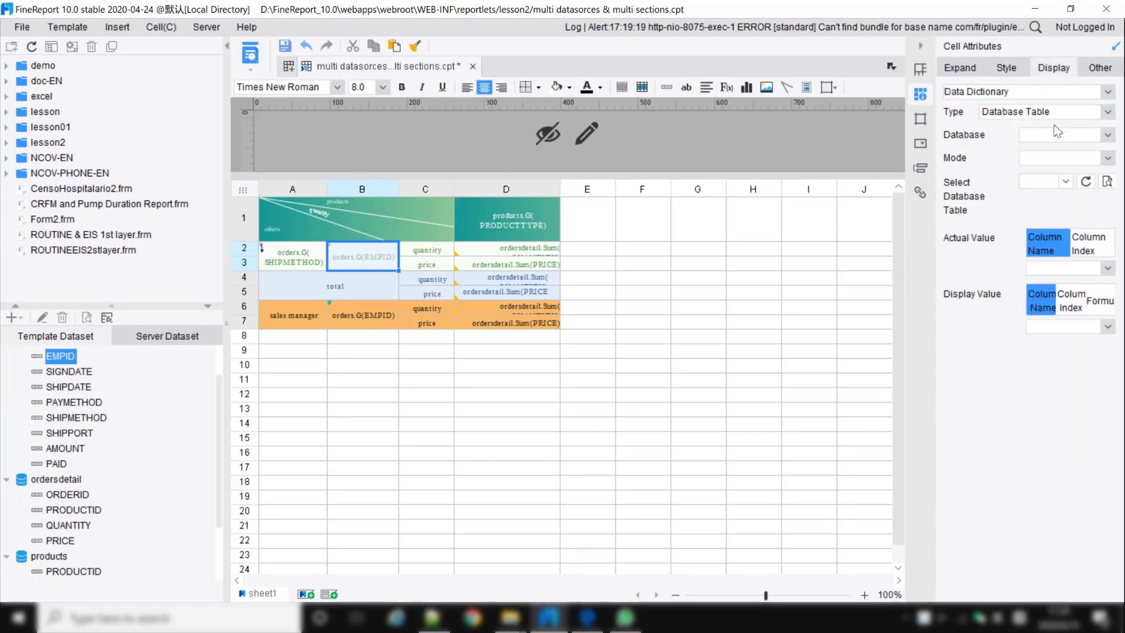
click(1080, 138)
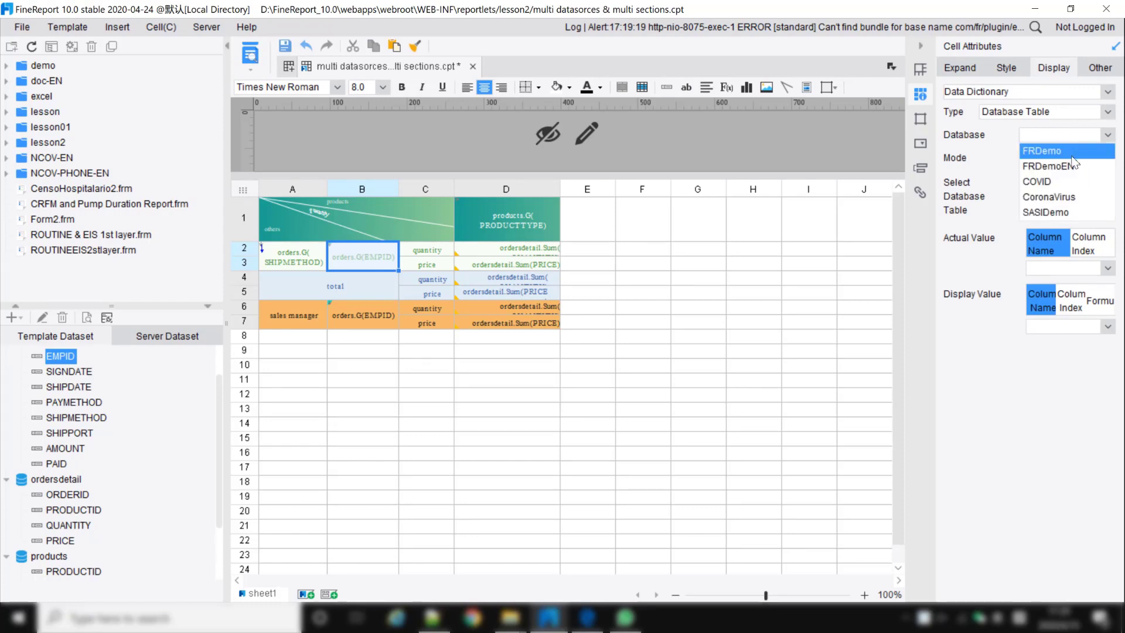
click(1067, 165)
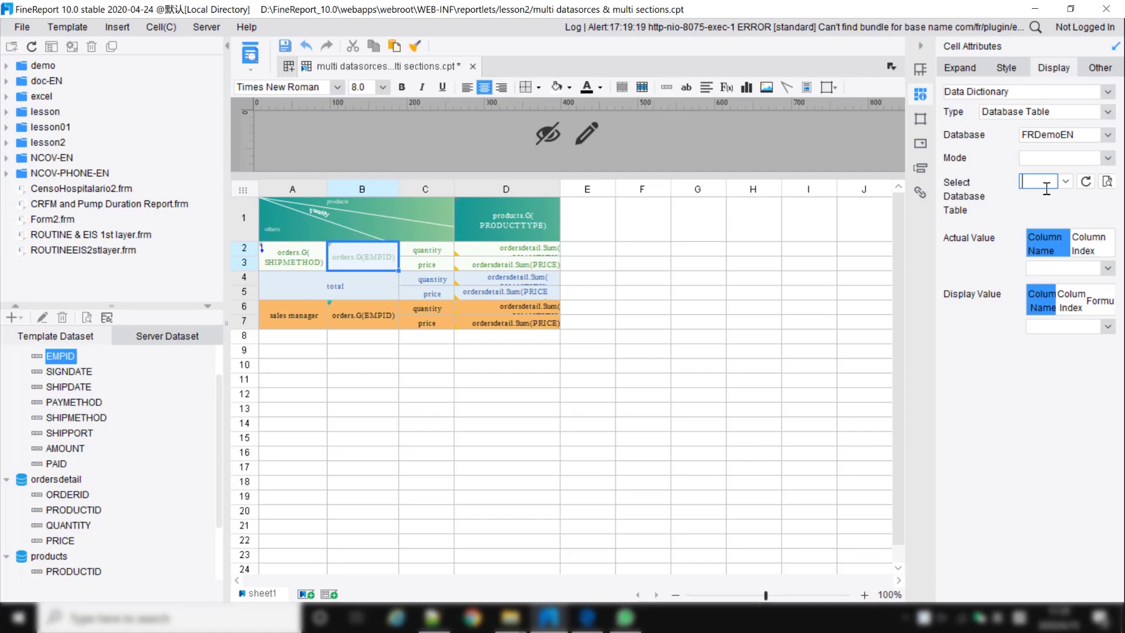
text(em)
key(Return)
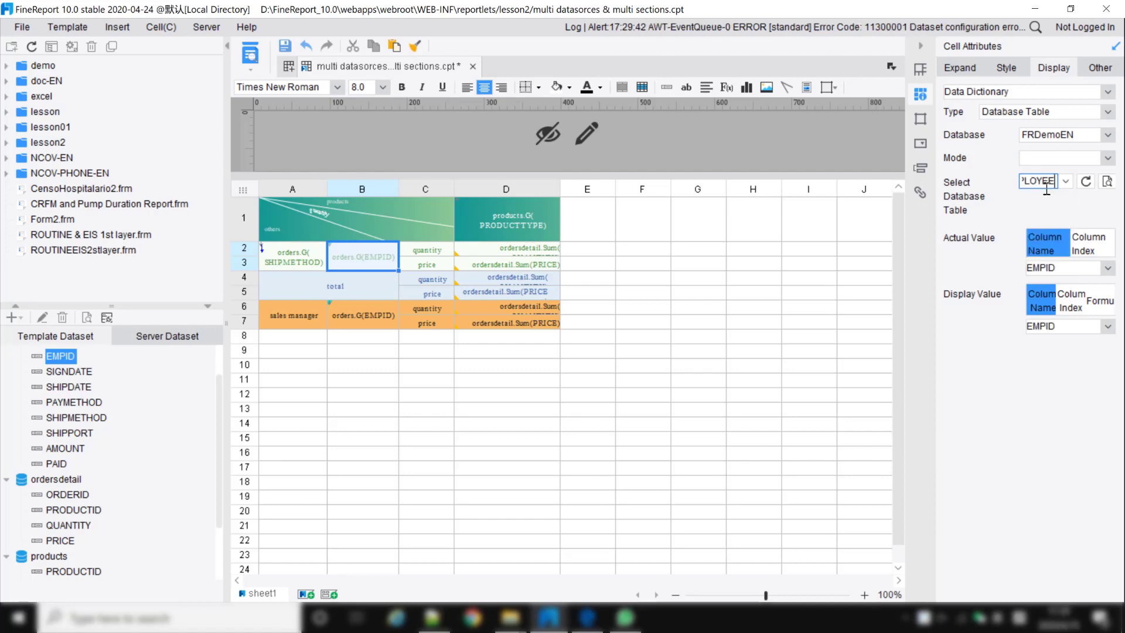
click(1049, 327)
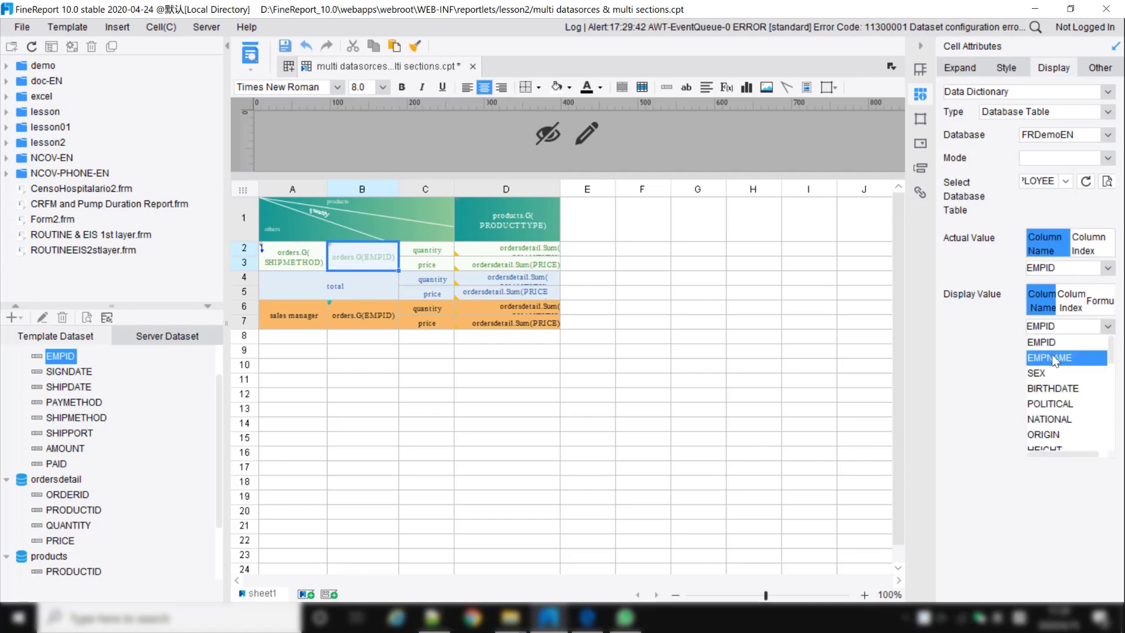
click(1052, 356)
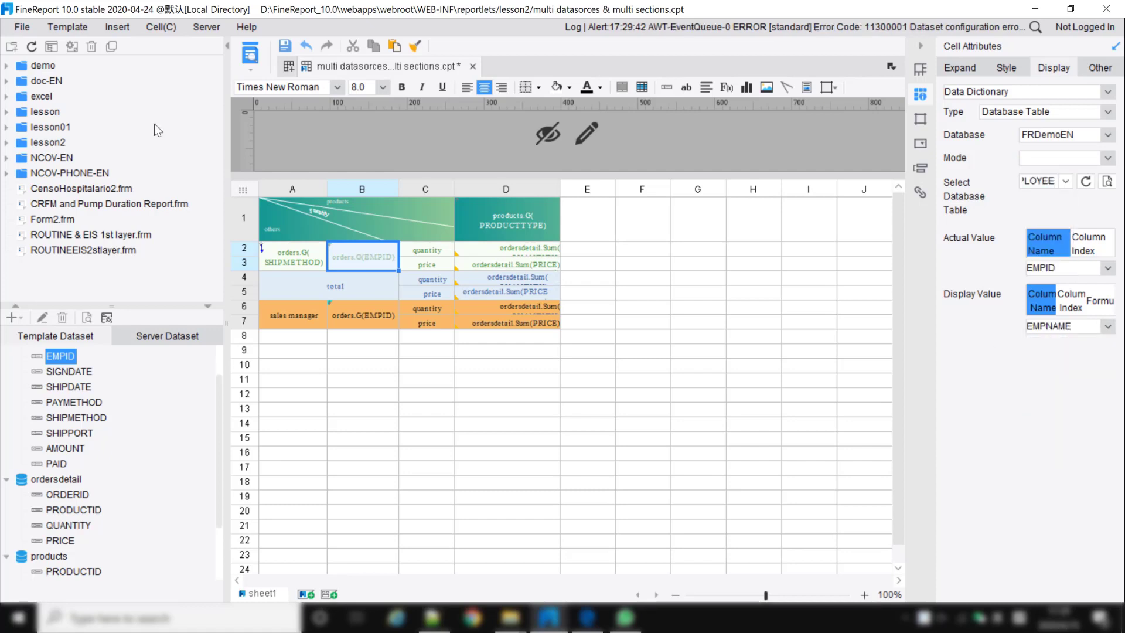
click(285, 46)
Widen column C slightly and preview the saved report in the browser.
drag(454, 189, 471, 189)
click(287, 49)
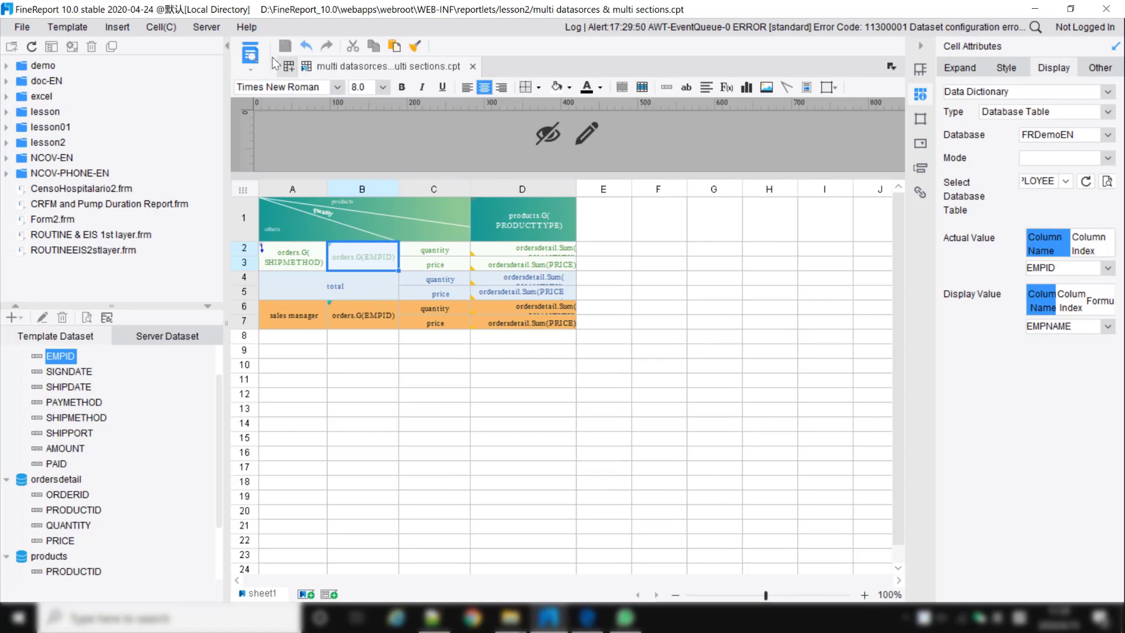
click(251, 59)
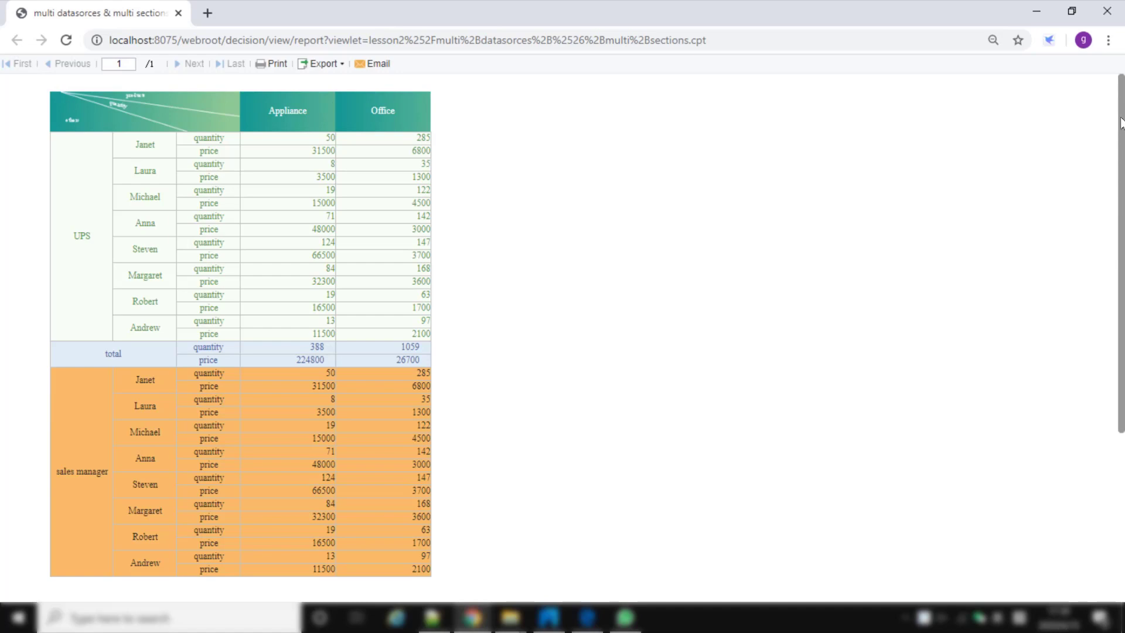
click(1106, 11)
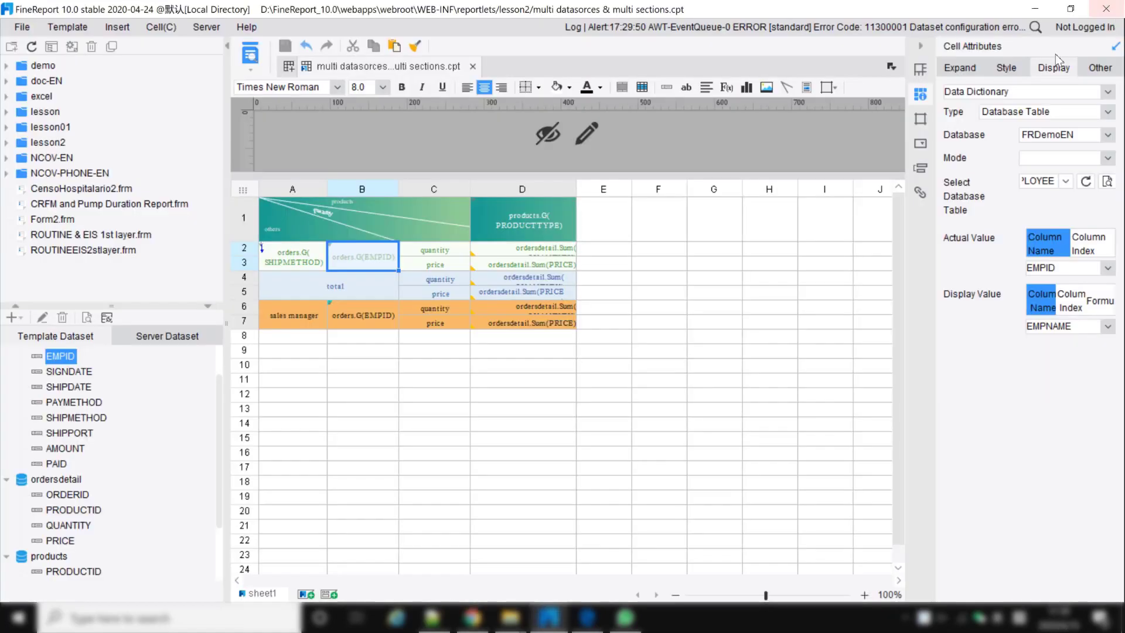